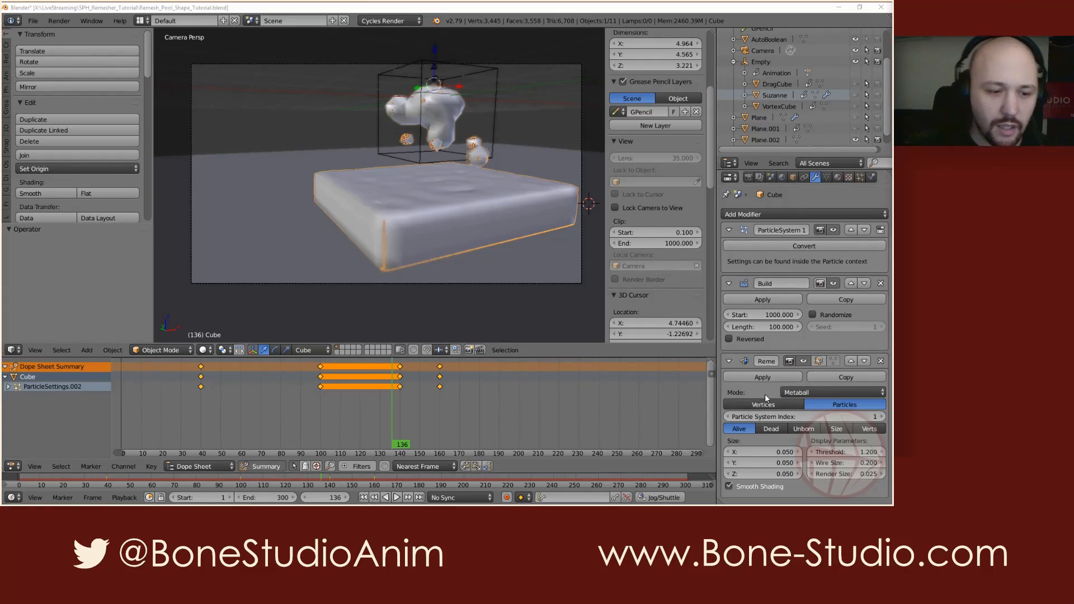
- Review the Remesh modifier's modes, keeping Metaball, and reselect the fluid cube after selecting the ground plane
left_click(818, 392)
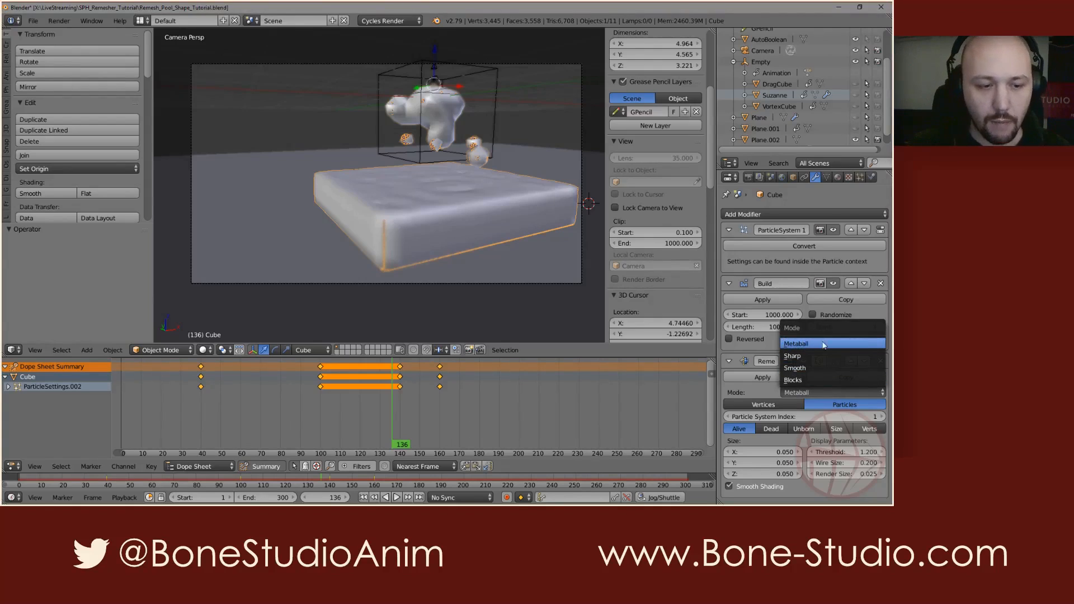
left_click(794, 343)
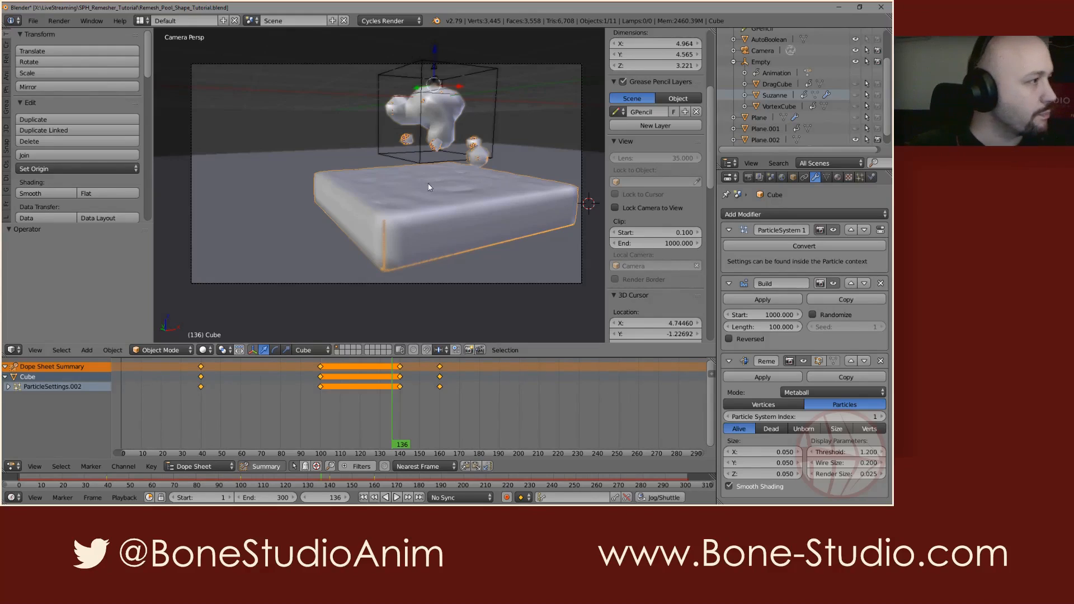
right_click(465, 217)
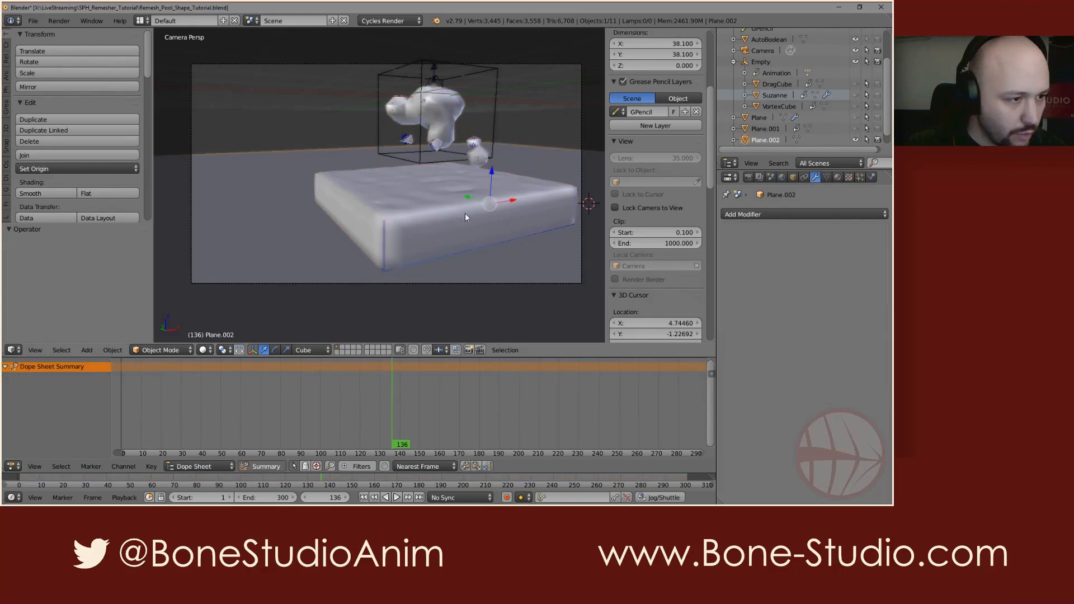
right_click(421, 207)
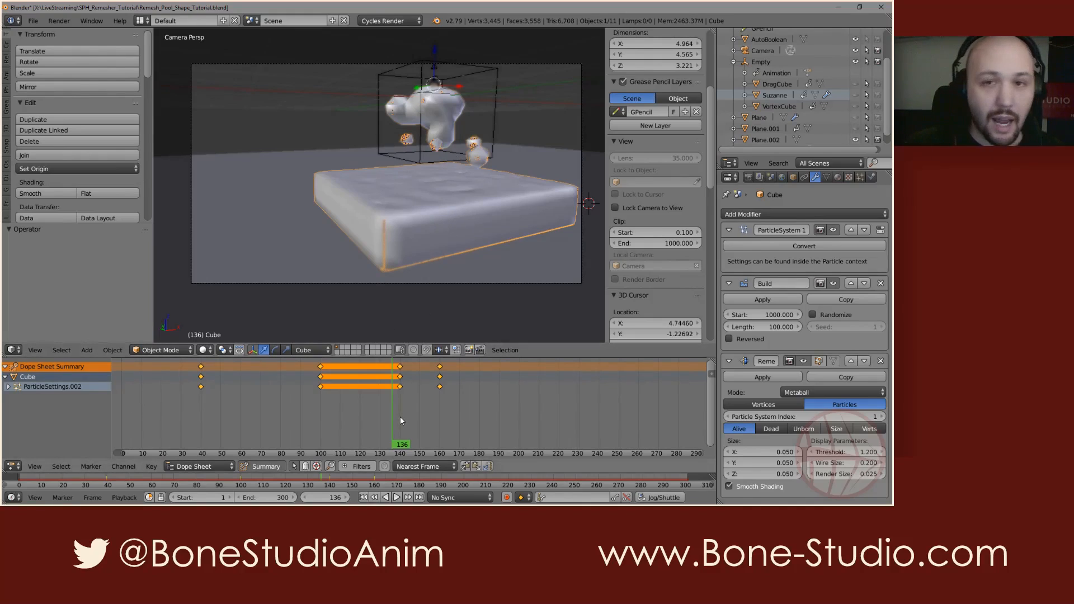
- Play back the remeshed fluid animation and stop it at frame 165
left_click(191, 433)
key("alt+a")
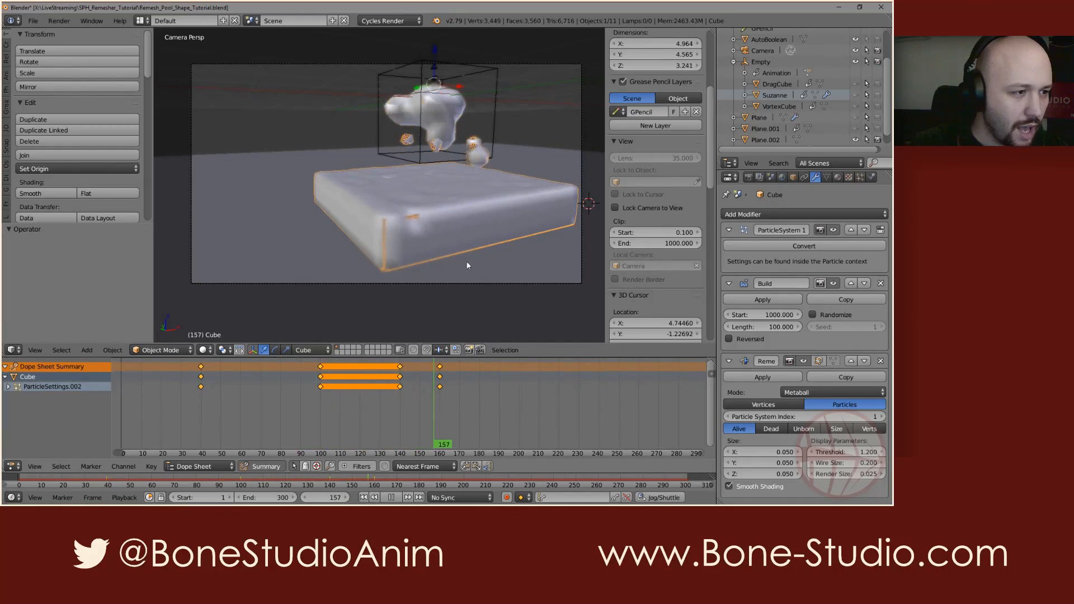
key("alt+a")
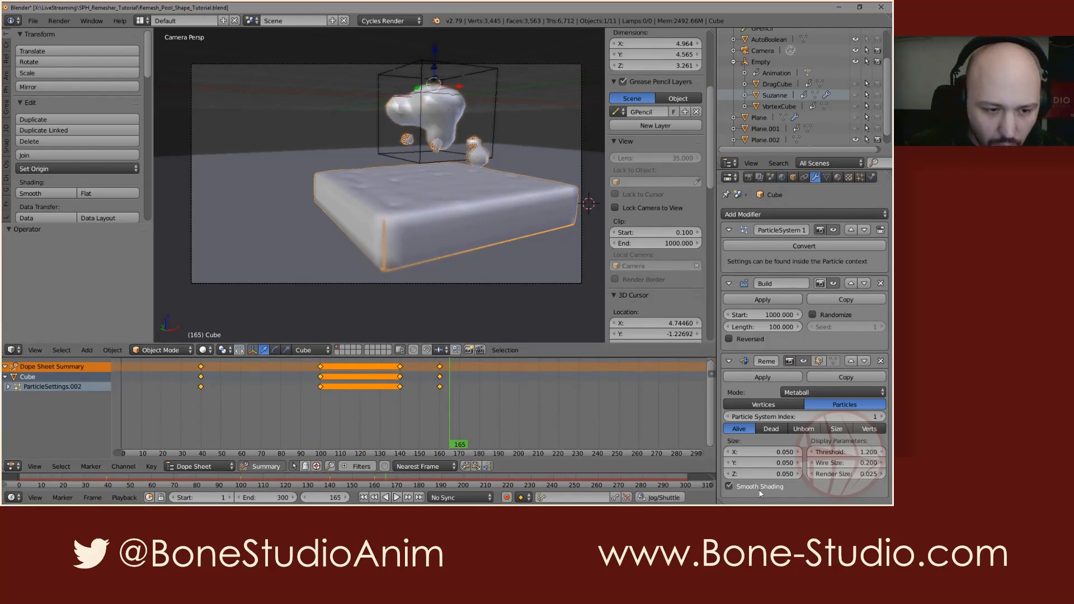
- Turn off the Remesh modifier's viewport display, play the raw particles from frame 40, and return to frame 149
left_click(804, 362)
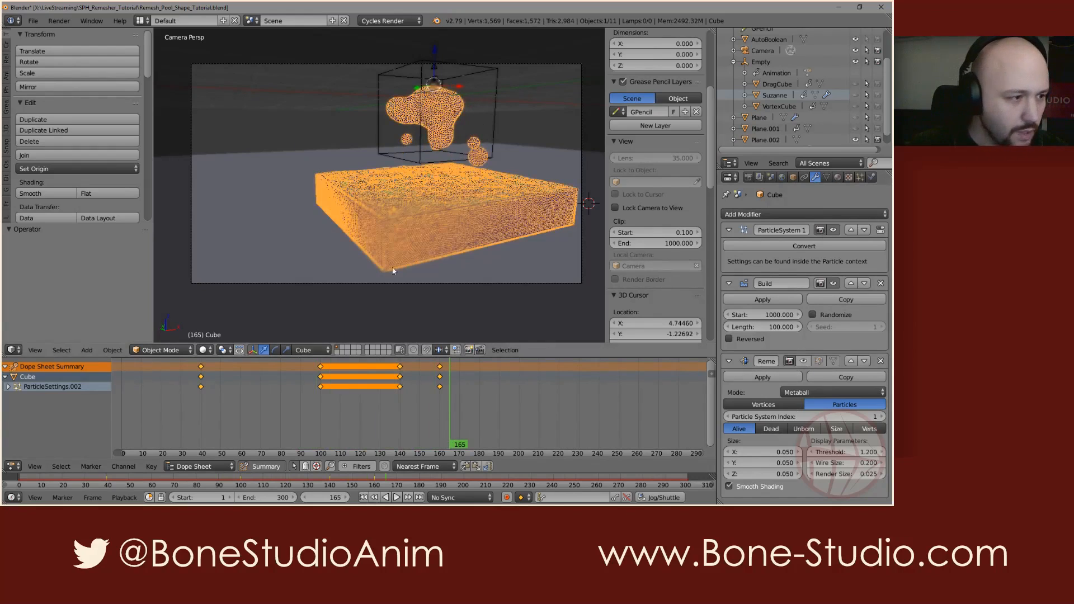
left_click_drag(403, 411, 200, 418)
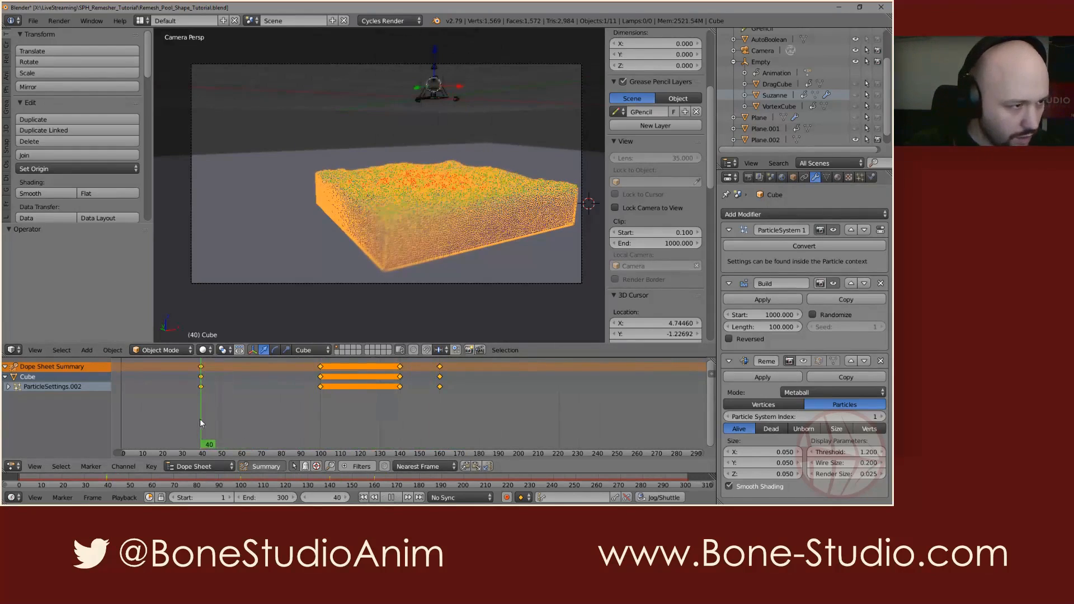
key("alt+a")
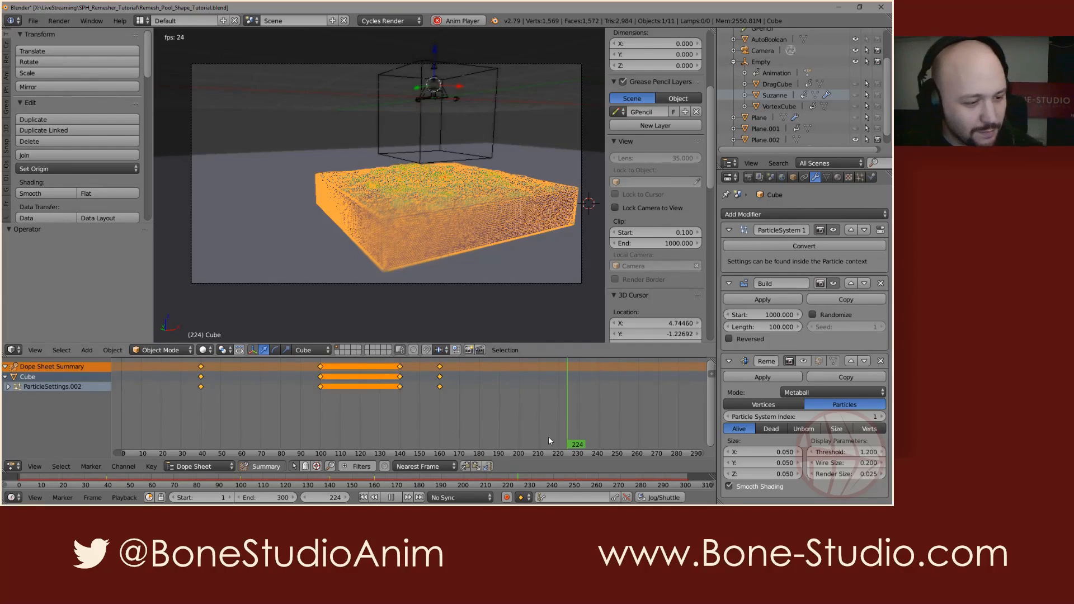
key("alt+a")
left_click_drag(518, 427, 418, 443)
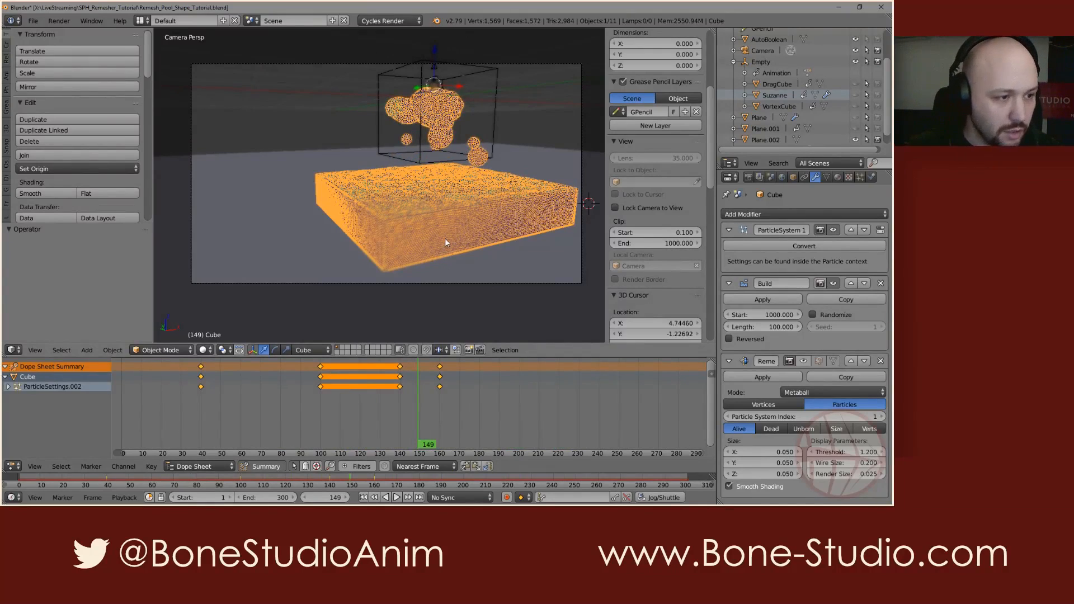
- Deselect everything and scrub the timeline to frame 174 to view the fluid particles by colour
right_click(445, 237)
right_click(440, 244)
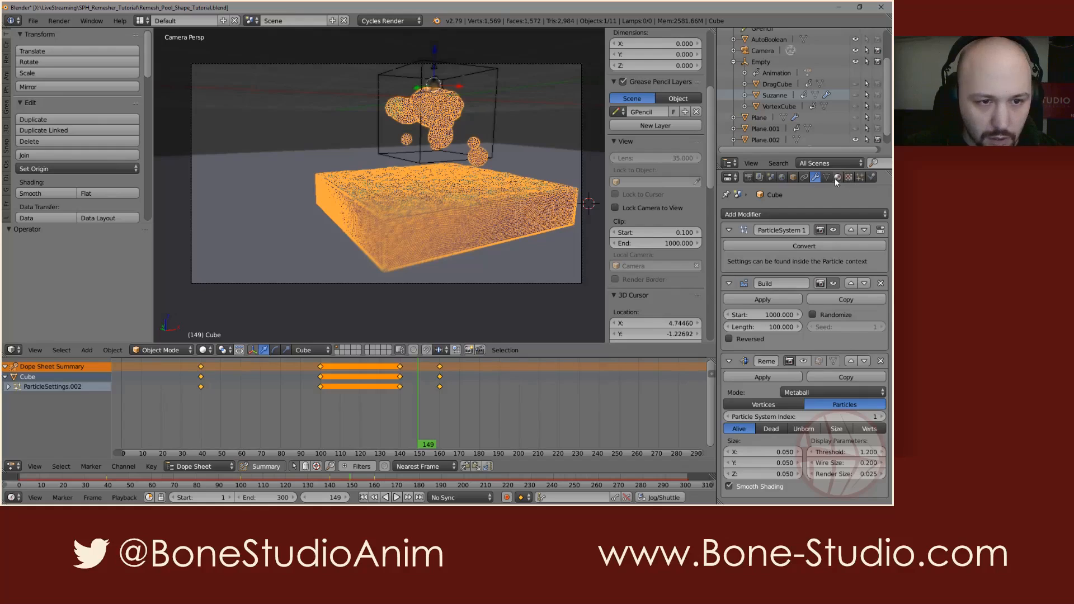
key("a")
left_click_drag(192, 435, 477, 429)
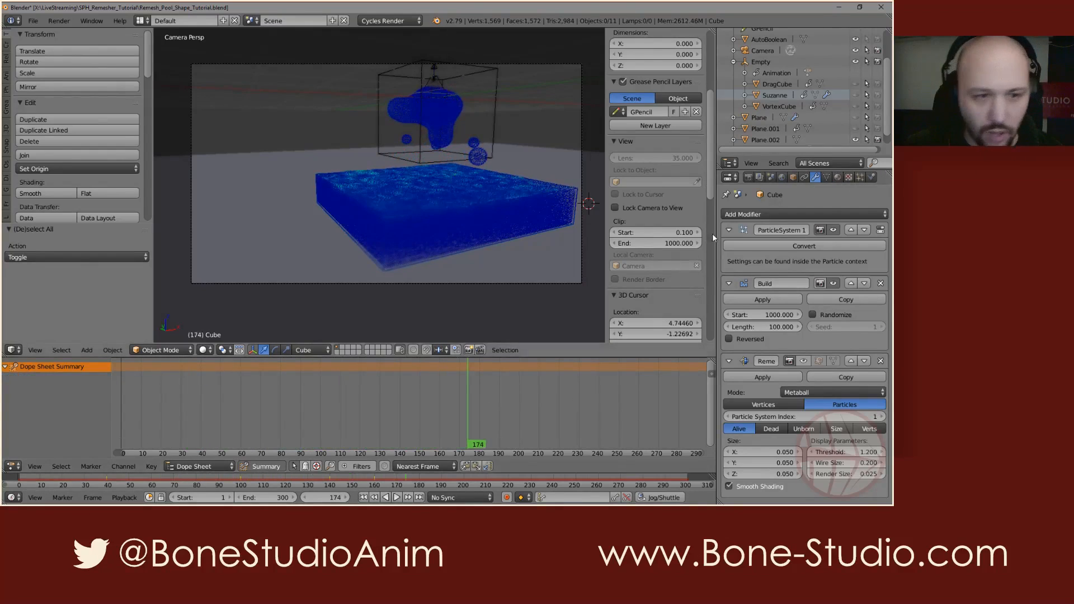
- Examine the cube's particle settings, including the emission, cache, velocity and Fluid physics values
left_click(860, 177)
scroll(798, 273, "down", 6)
scroll(802, 286, "down", 6)
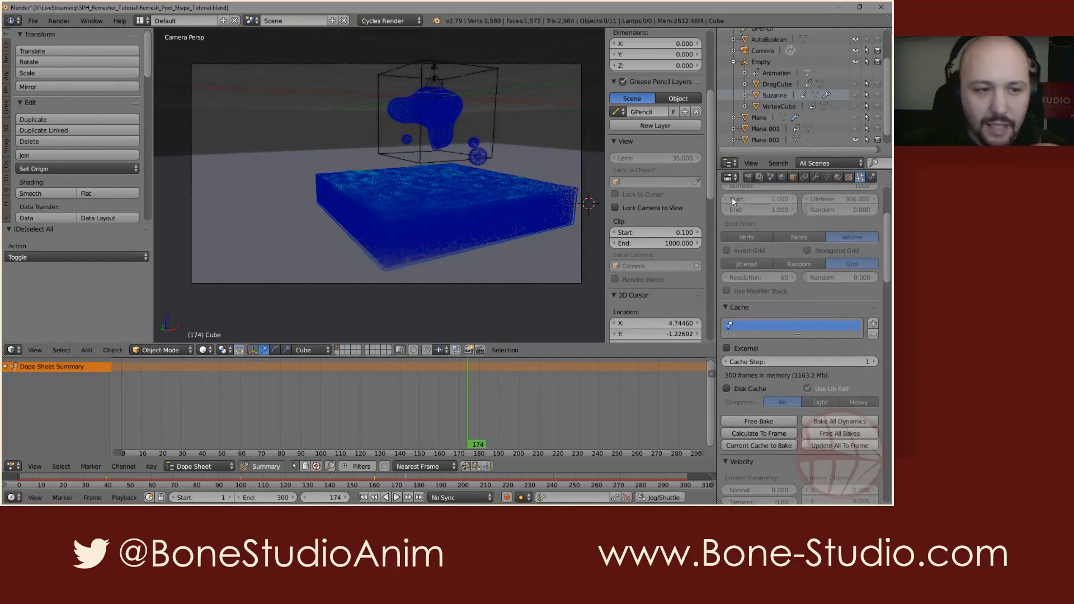
scroll(809, 297, "down", 5)
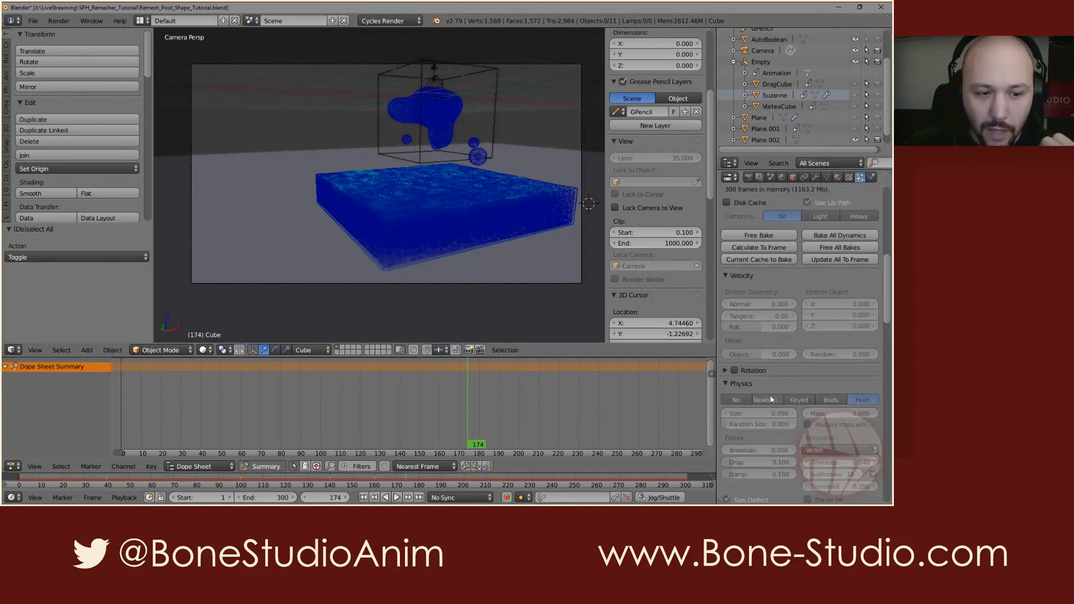
scroll(804, 374, "down", 3)
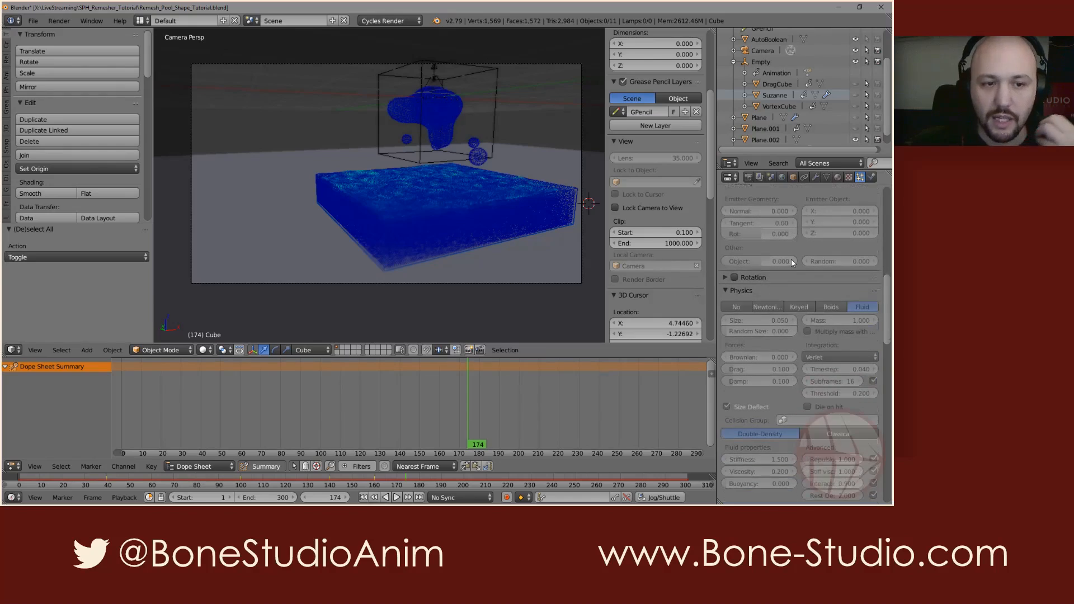
scroll(805, 336, "up", 10)
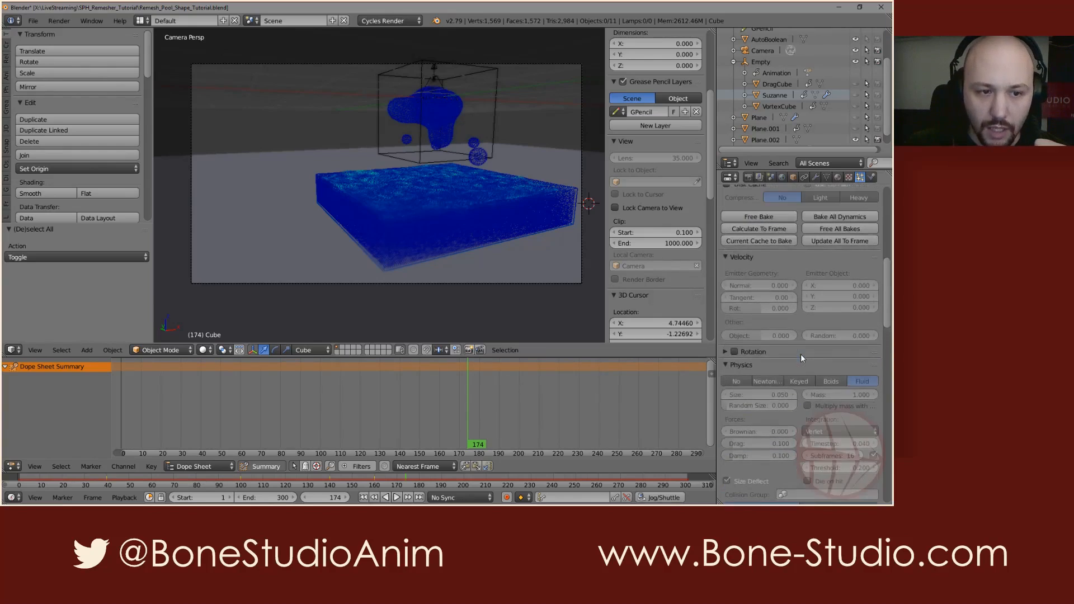
scroll(801, 359, "down", 8)
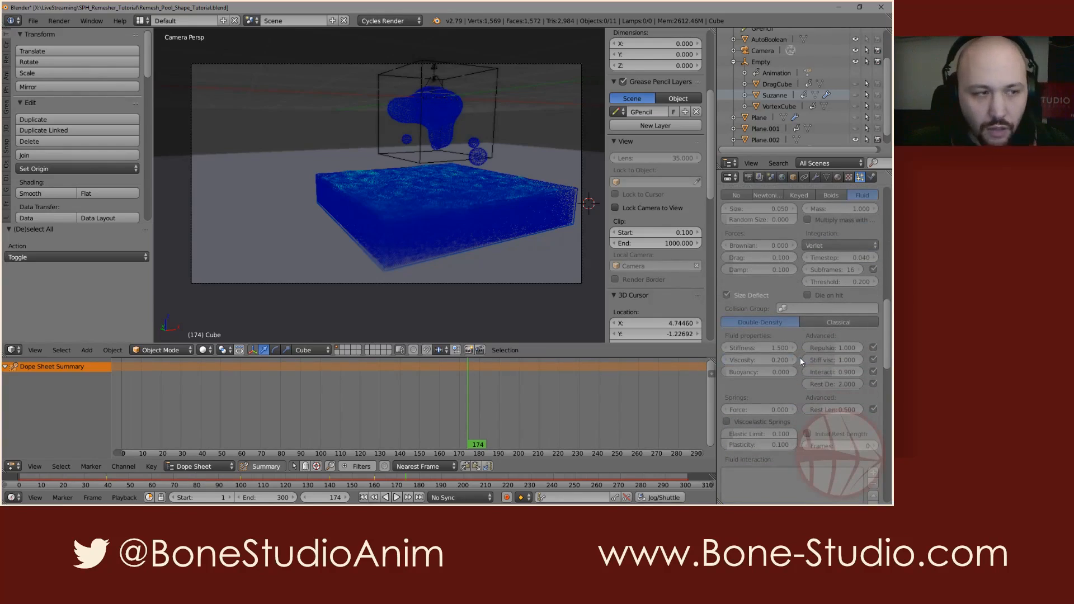
- Start a new empty Blender file
left_click(33, 20)
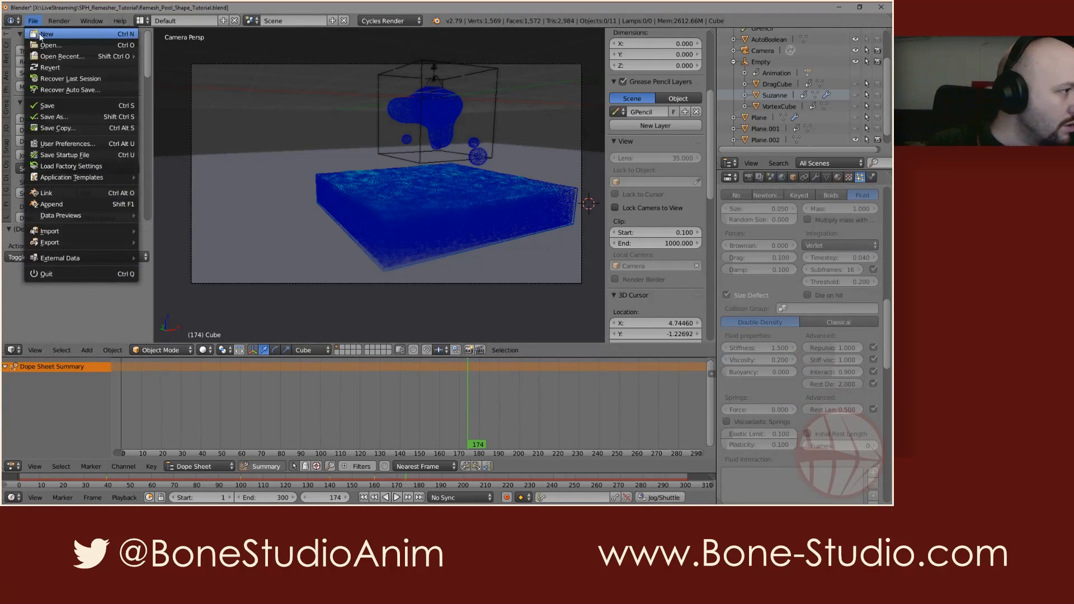
left_click(46, 41)
left_click(46, 41)
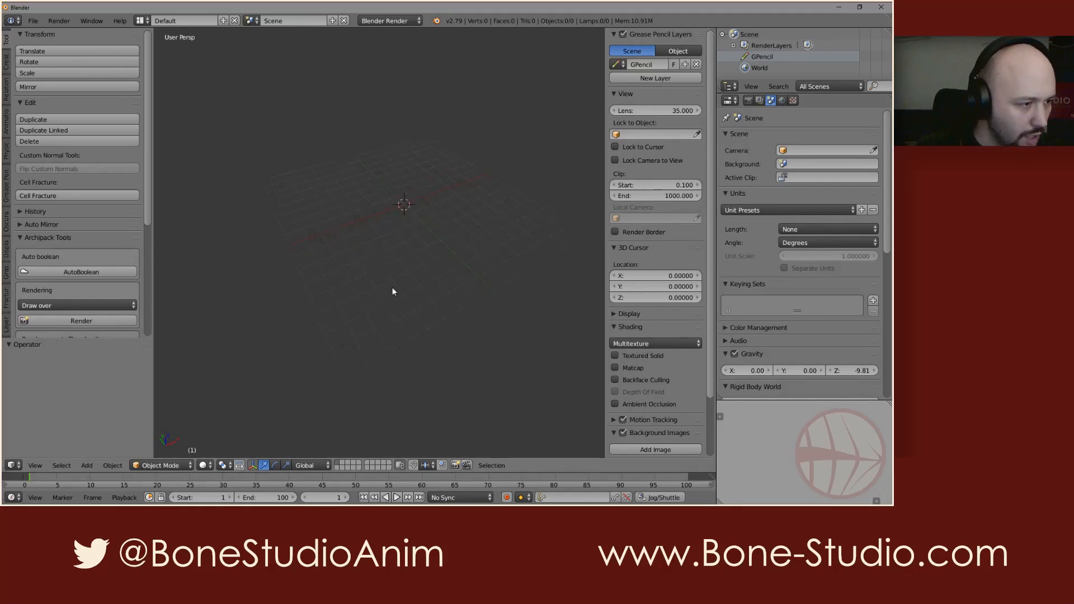
- Add a mesh plane at the origin and scale it up by about 13 as the ground
key("shift+a")
mouse_move(426, 257)
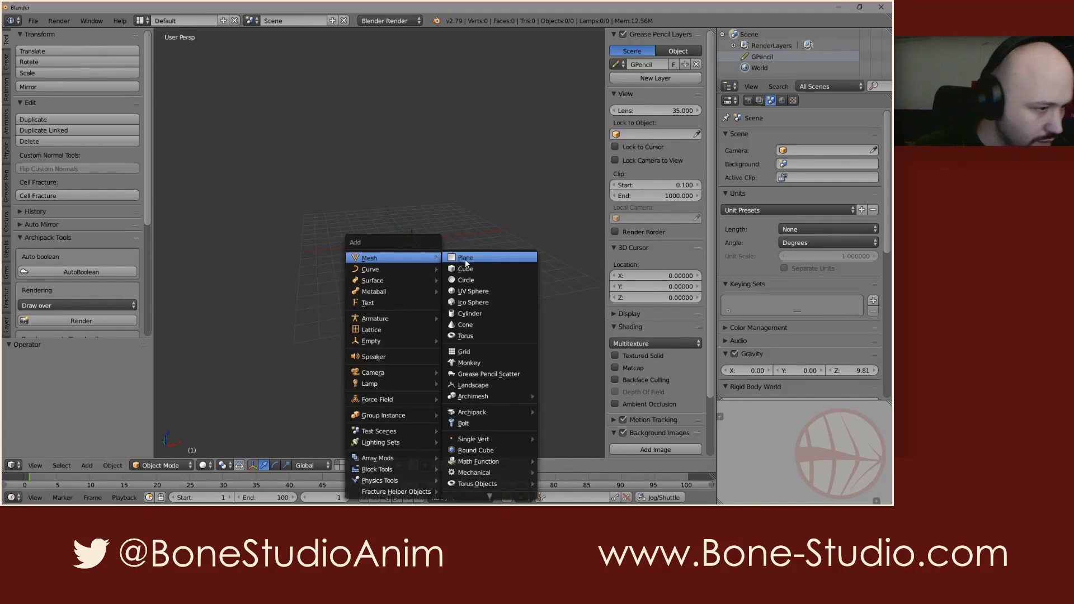
left_click(470, 260)
key("s")
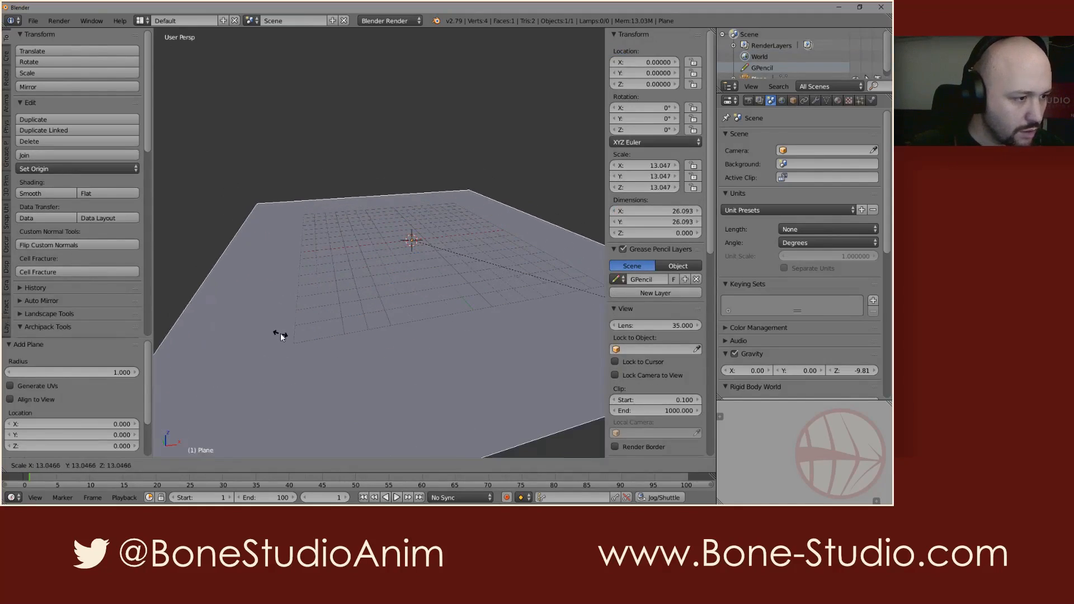
left_click(280, 333)
- Add an ico sphere near the plane's negative-X side and raise it about 6.56 units along Z
left_click(303, 248)
key("shift+a")
mouse_move(302, 249)
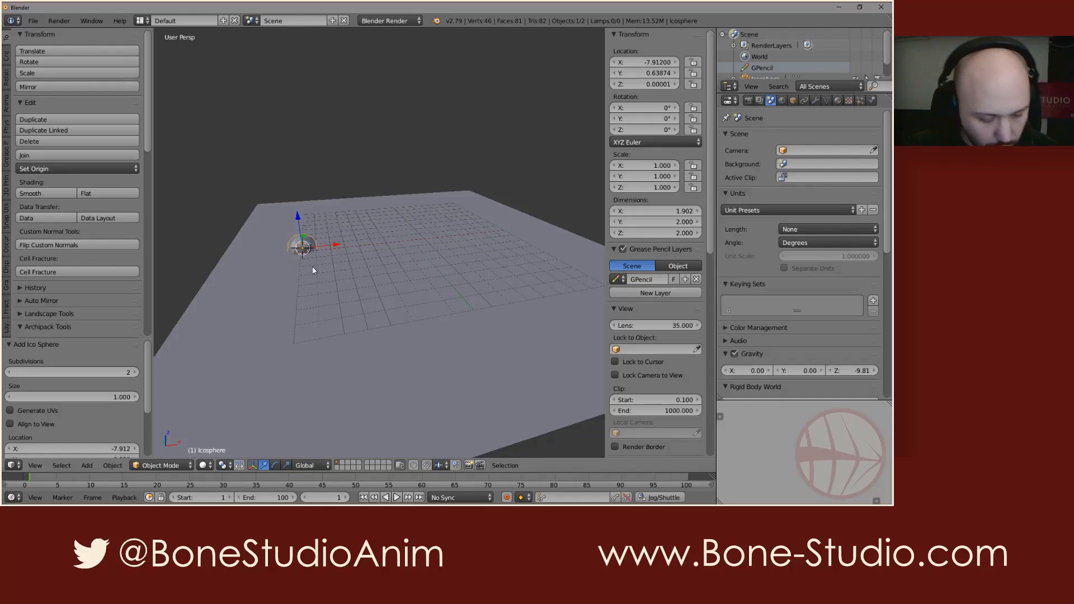
key("g")
key("z")
left_click(308, 170)
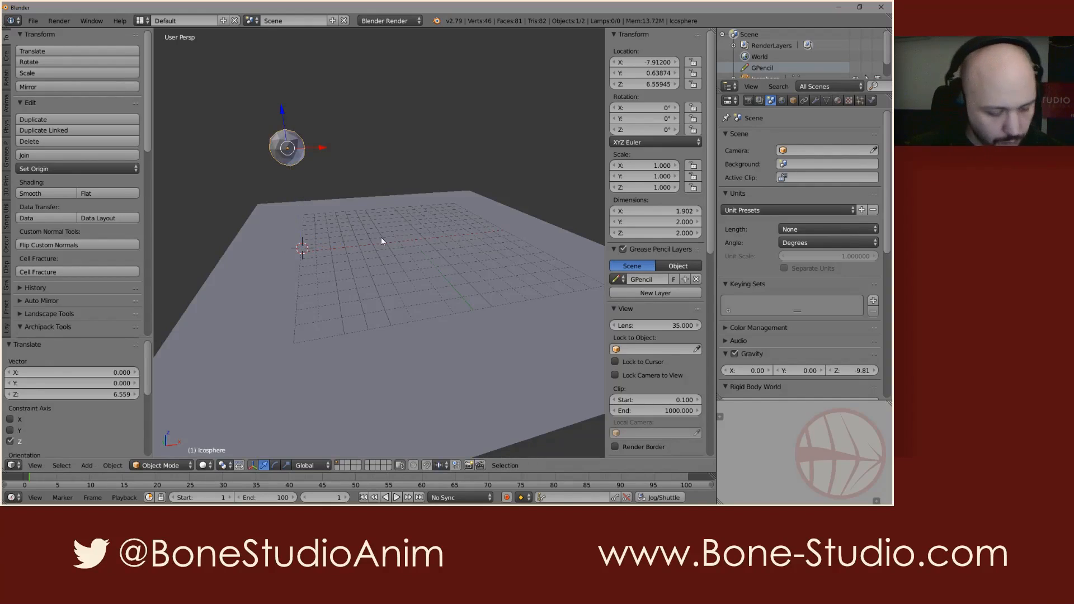
- Scale the ico sphere down to about 0.369 and apply its scale
key("s")
left_click(314, 190)
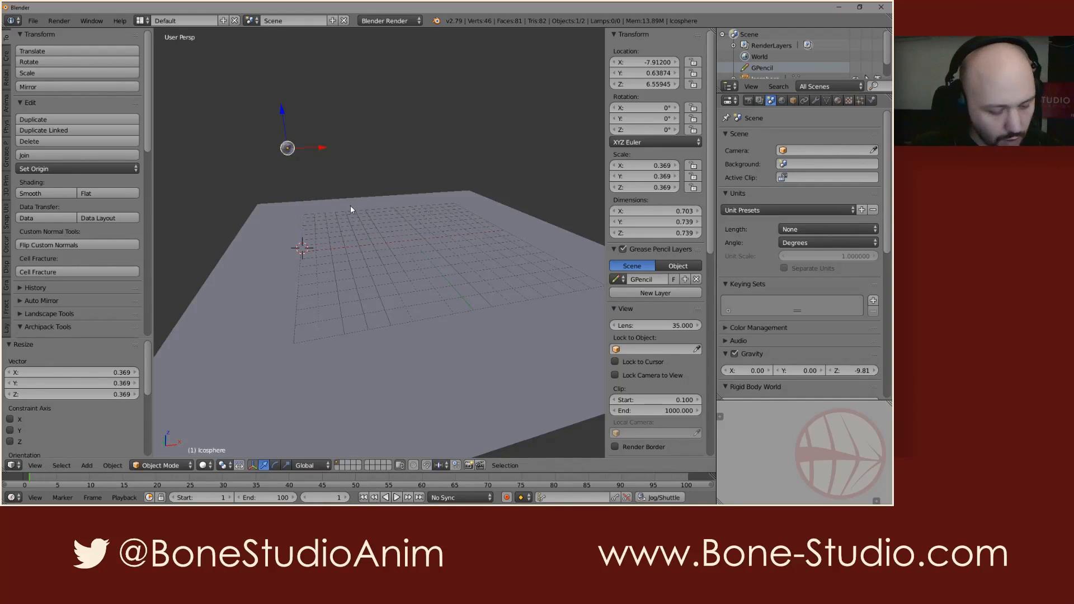
key("ctrl+a")
left_click(304, 227)
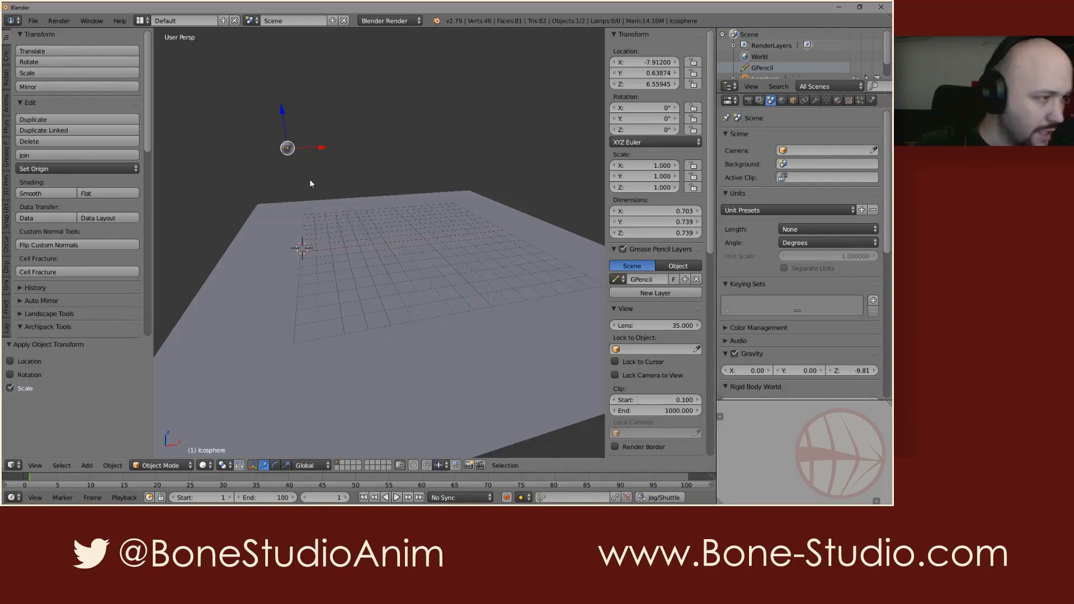
- Add a cube over the plane's positive-X side and raise it about 6.16 units along Z
left_click(459, 224)
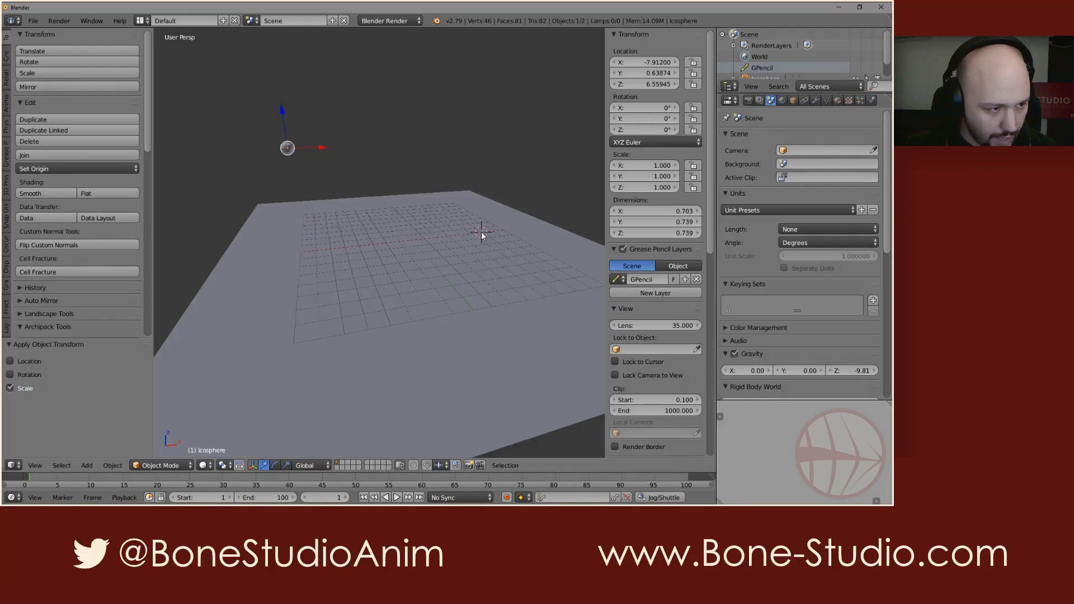
key("shift+a")
mouse_move(481, 232)
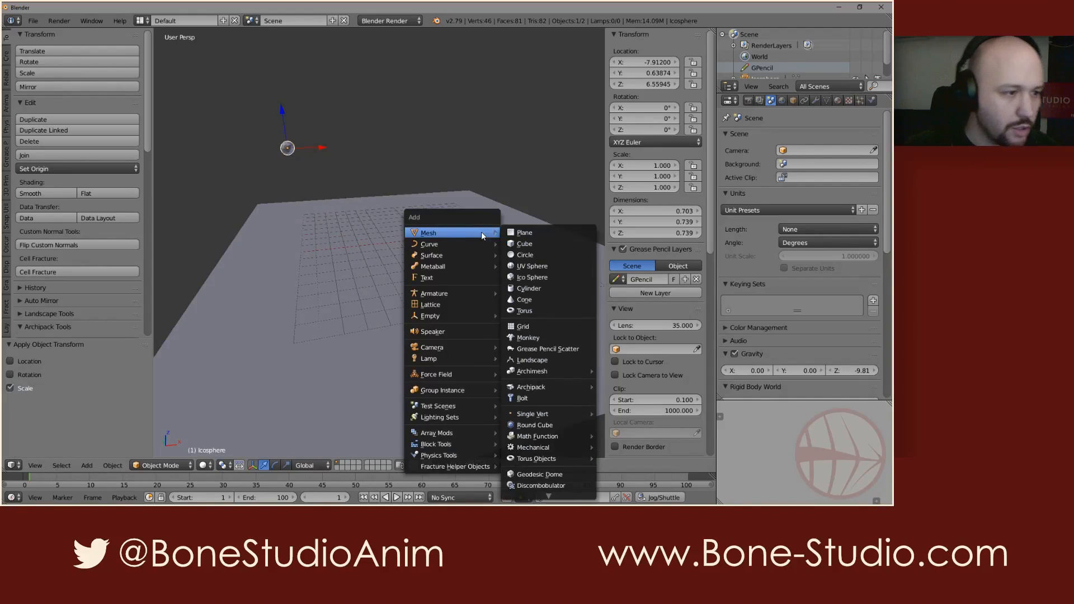
left_click(535, 247)
key("g")
key("z")
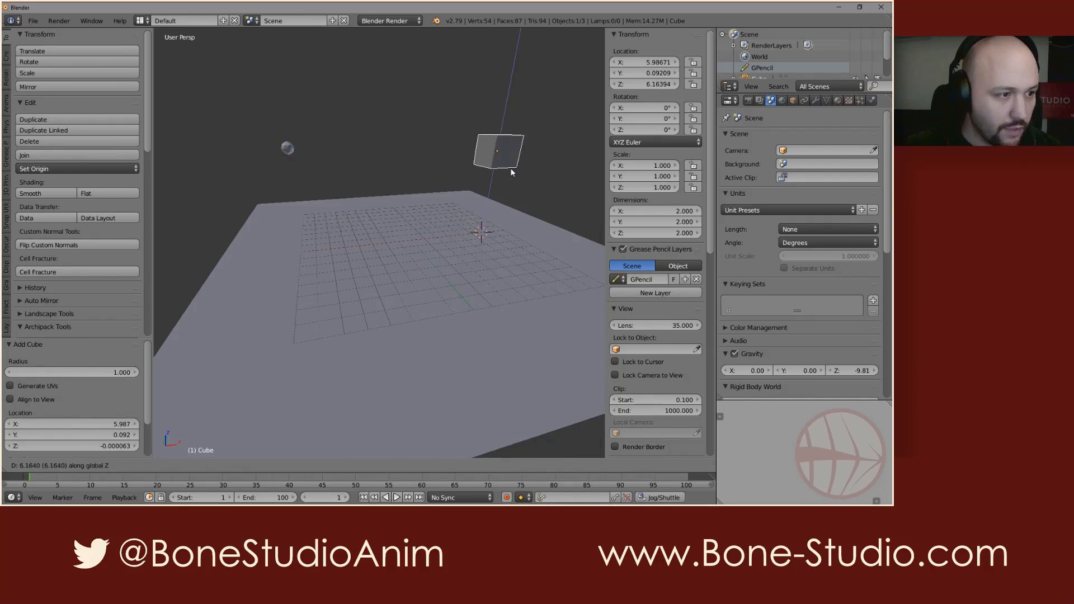
left_click(510, 168)
- In Edit Mode, select the cube's two opposite Y faces and scale them about 6.35 times along Y
key("Tab")
middle_click_drag(451, 184, 494, 188)
right_click(453, 150)
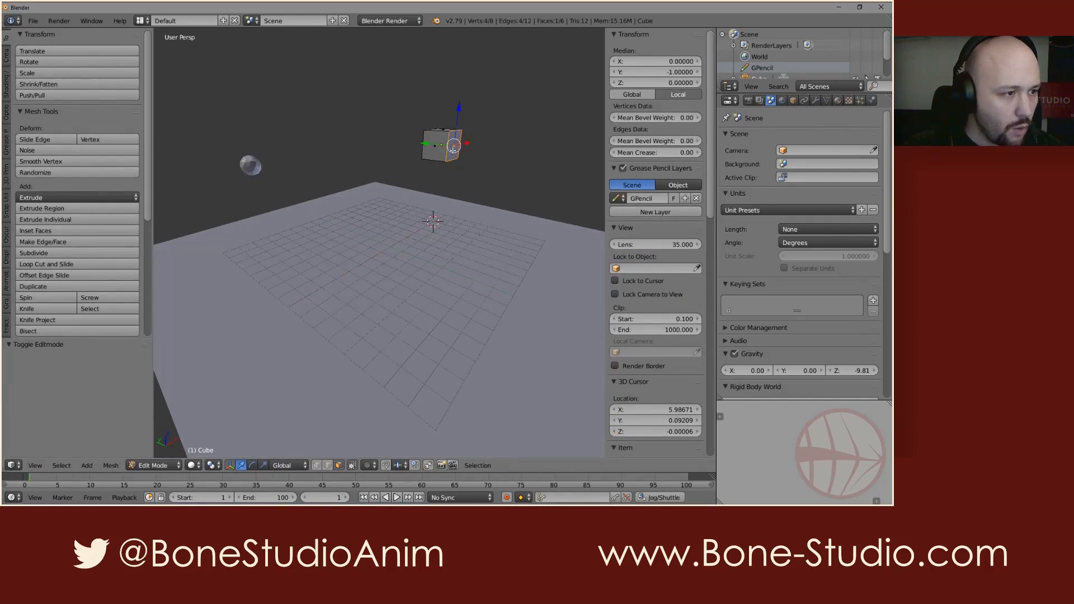
middle_click_drag(454, 150, 375, 148)
right_click(373, 146, "shift")
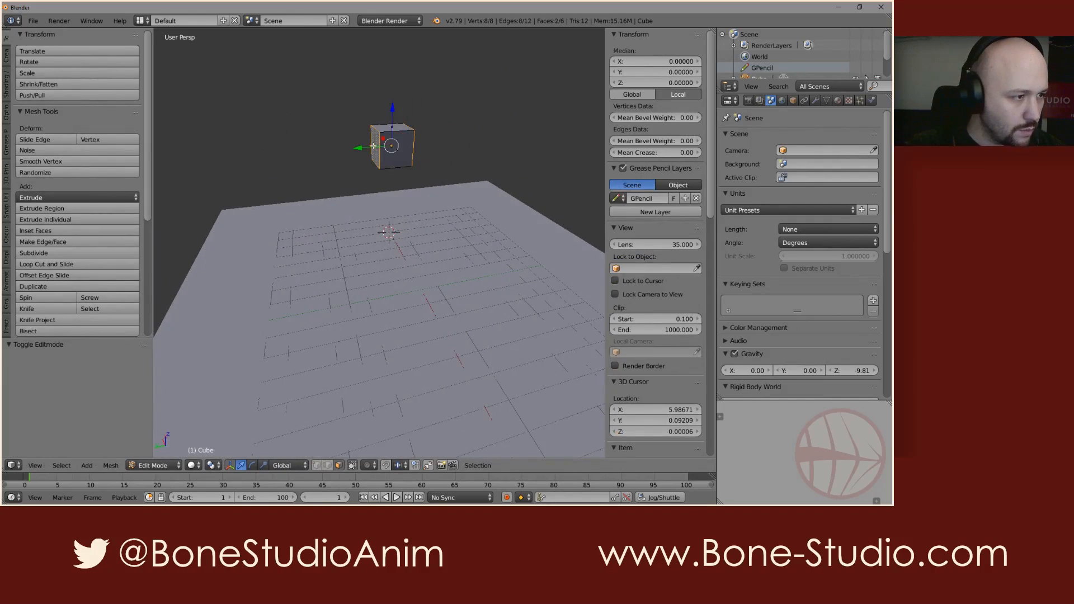
key("s")
key("x")
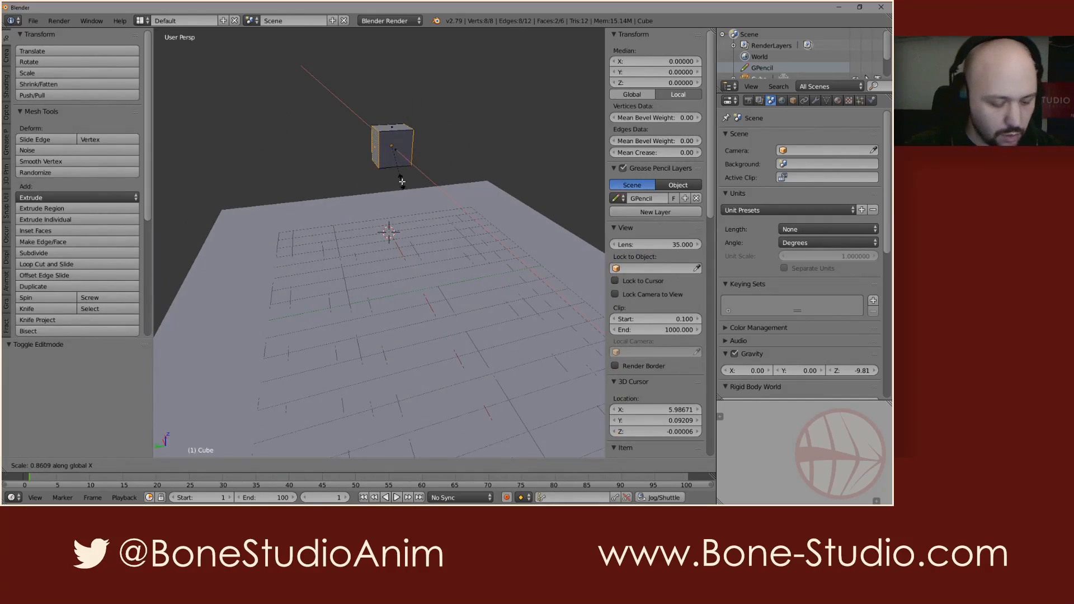
key("y")
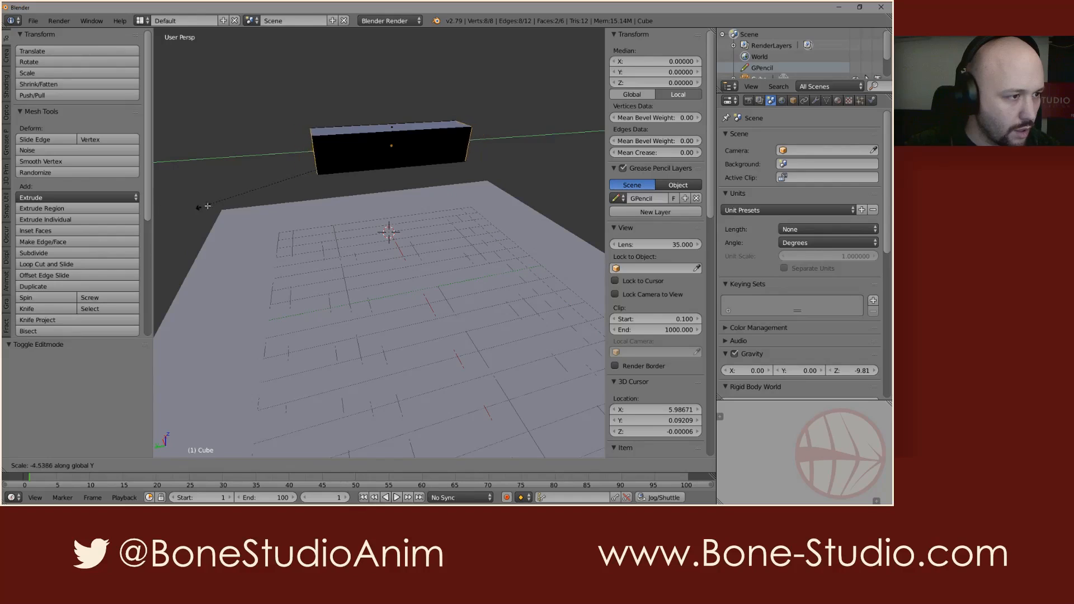
left_click(210, 351)
- Select the elongated cube's bottom and top faces and scale them to about 0.269 along X
middle_click_drag(210, 350, 406, 239)
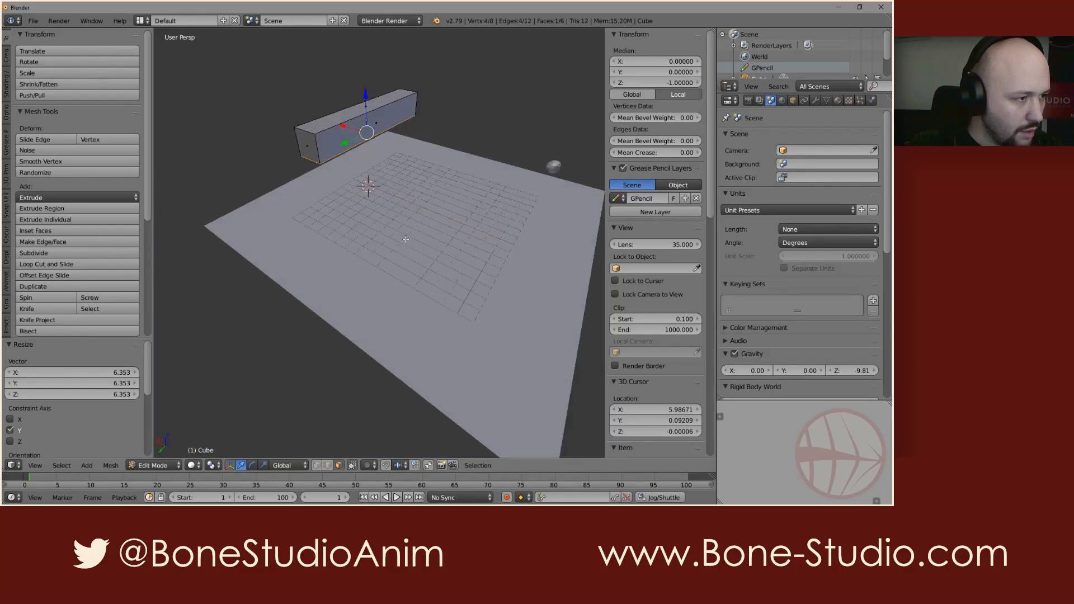
right_click(360, 105, "shift")
key("s")
key("x")
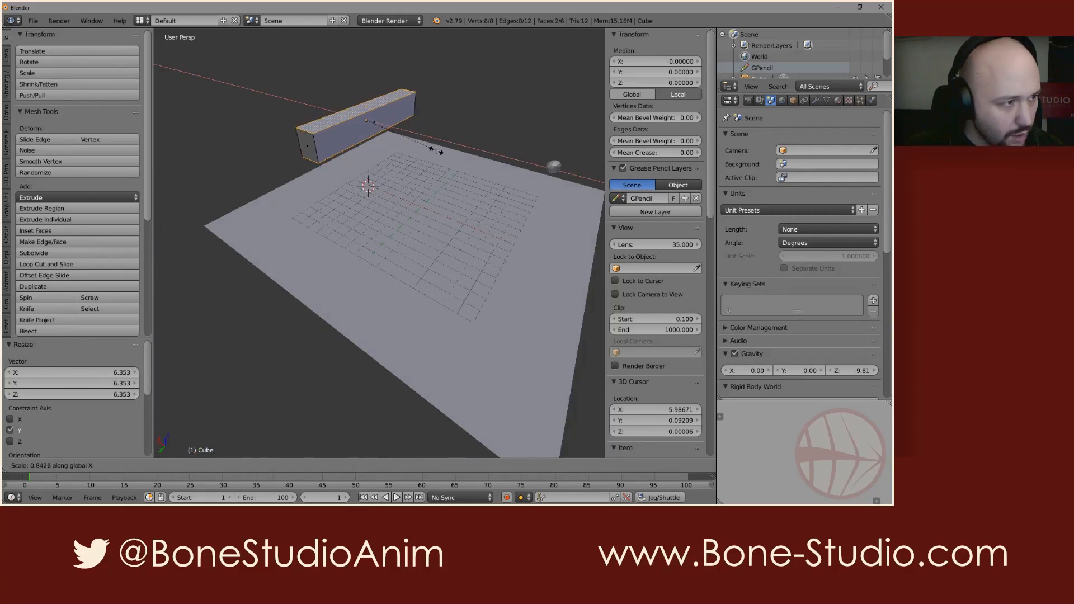
left_click(390, 133)
middle_click_drag(389, 133, 364, 141)
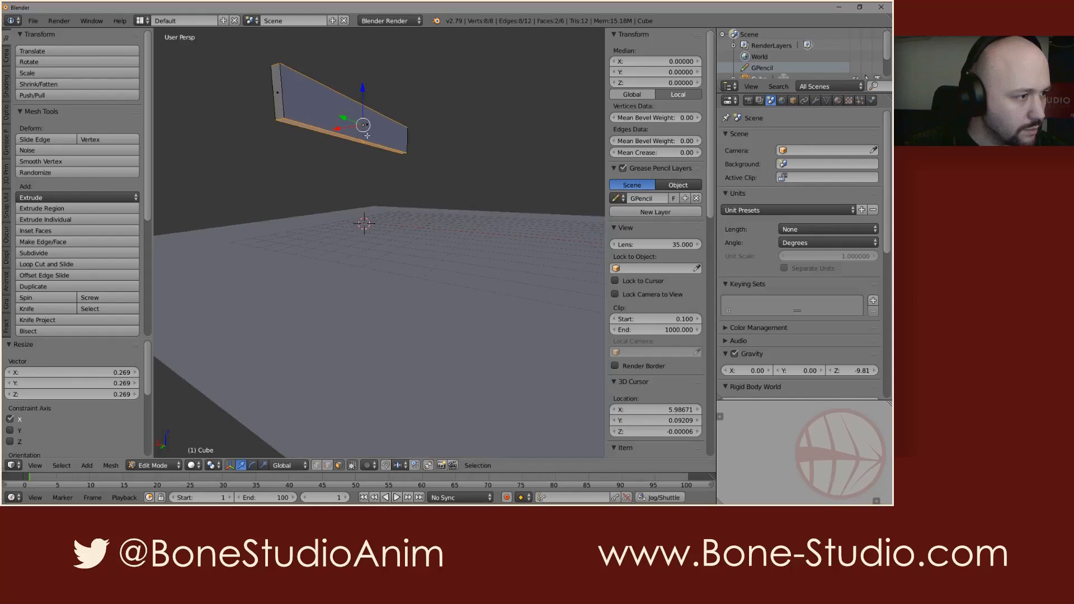
- Select the elongated cube's bottom face and move it down about 5.295 units along Z to form a tall wall
right_click(364, 141)
key("g")
key("z")
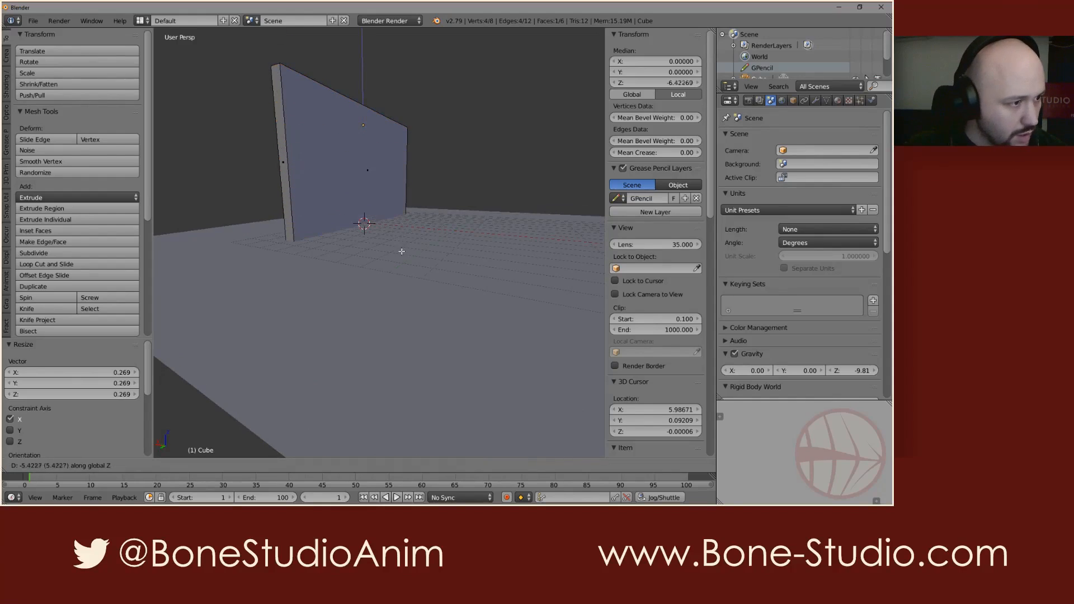
left_click(400, 244)
- Add 14 evenly spaced vertical loop cuts across the wall's length without sliding them
middle_click_drag(459, 205, 406, 233)
scroll(405, 234, "up", 4)
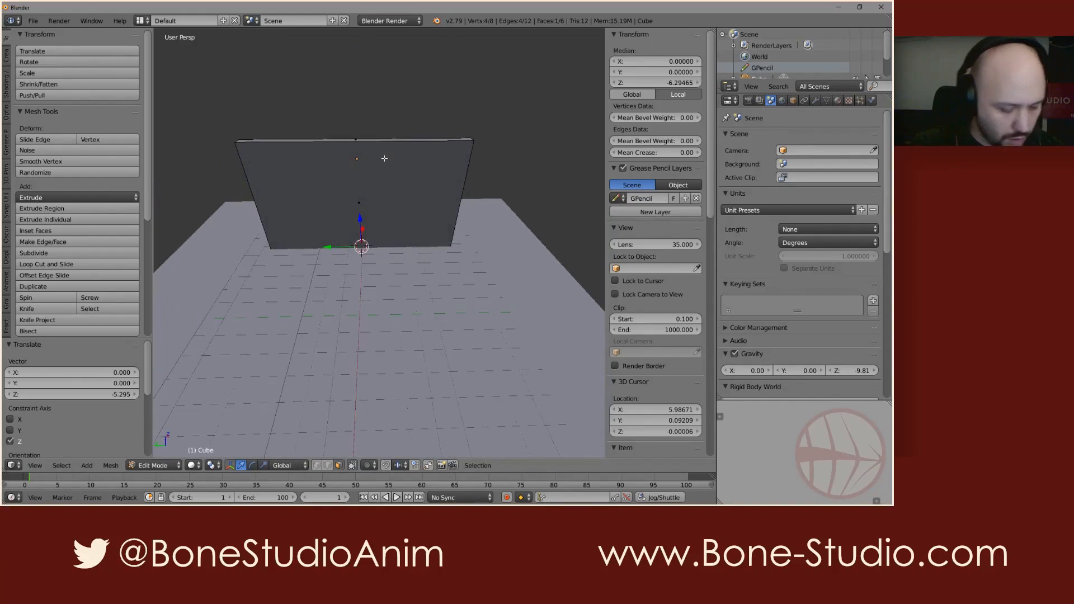
key("ctrl+r")
scroll(385, 150, "up", 1)
scroll(384, 150, "up", 12)
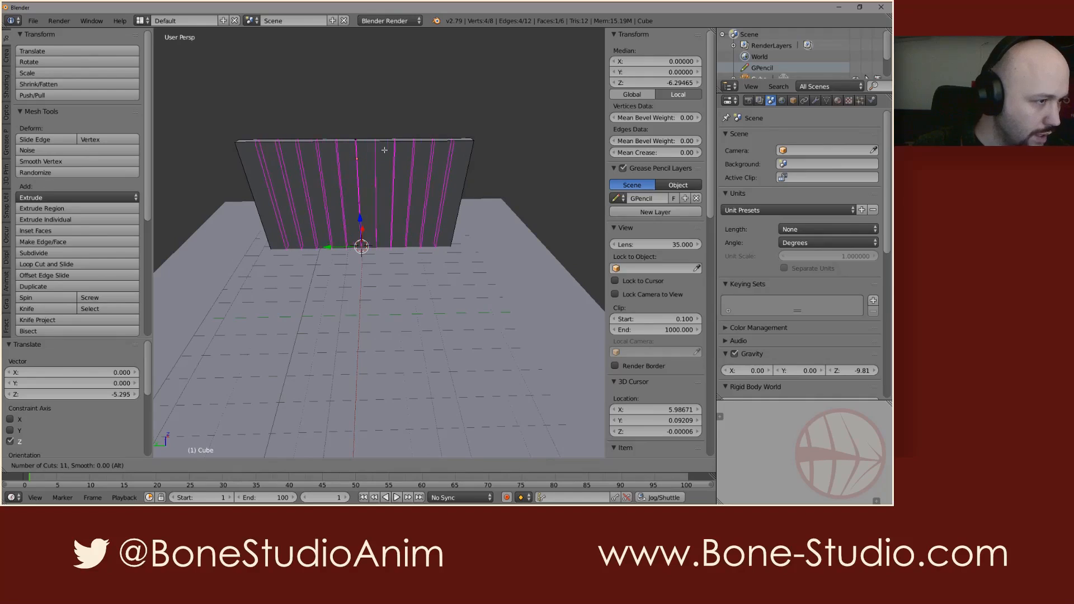
left_click(384, 150)
right_click(380, 152)
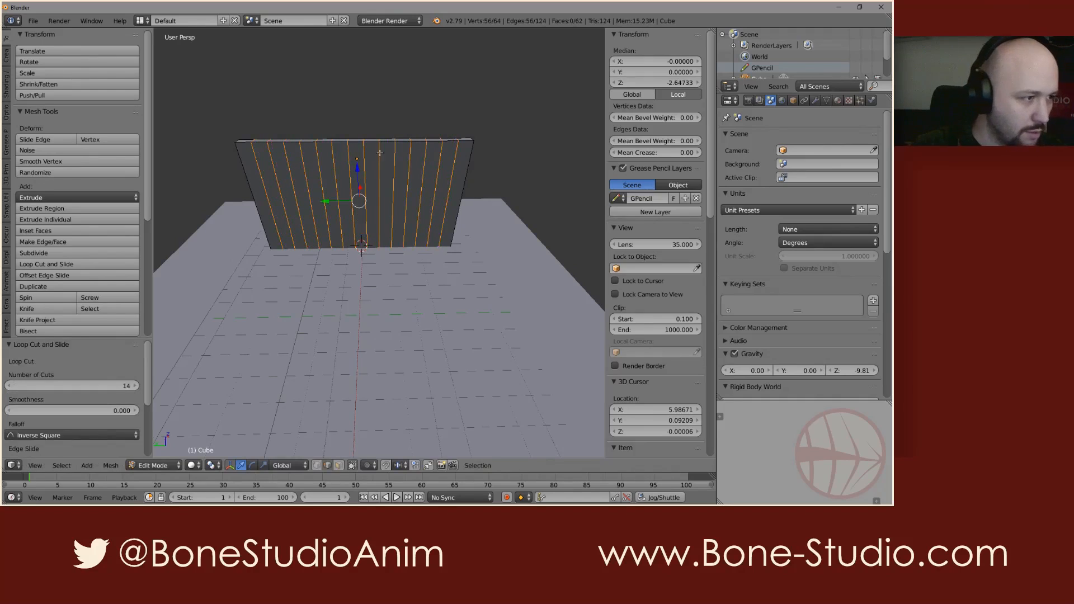
- Select the 12 middle edge loops and dissolve them, keeping only the outermost loop near each end of the wall
right_click(271, 167, "alt")
right_click(277, 179, "alt+shift")
right_click(277, 182, "alt+shift")
right_click(291, 178, "alt+shift")
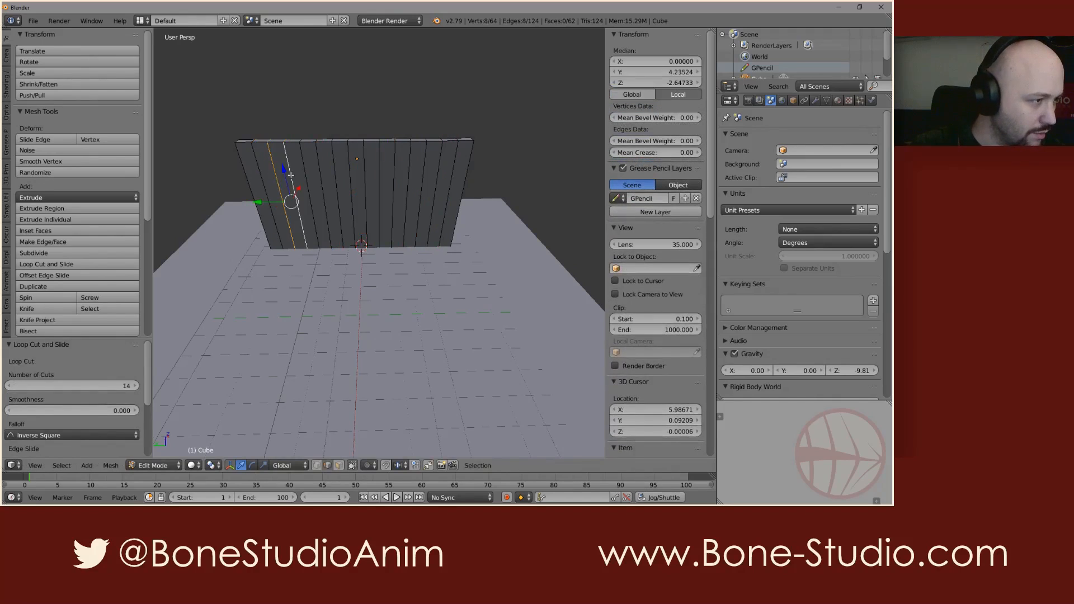
right_click(306, 176, "alt+shift")
right_click(317, 175, "alt+shift")
right_click(334, 177, "alt+shift")
right_click(349, 178, "alt+shift")
right_click(366, 179, "alt+shift")
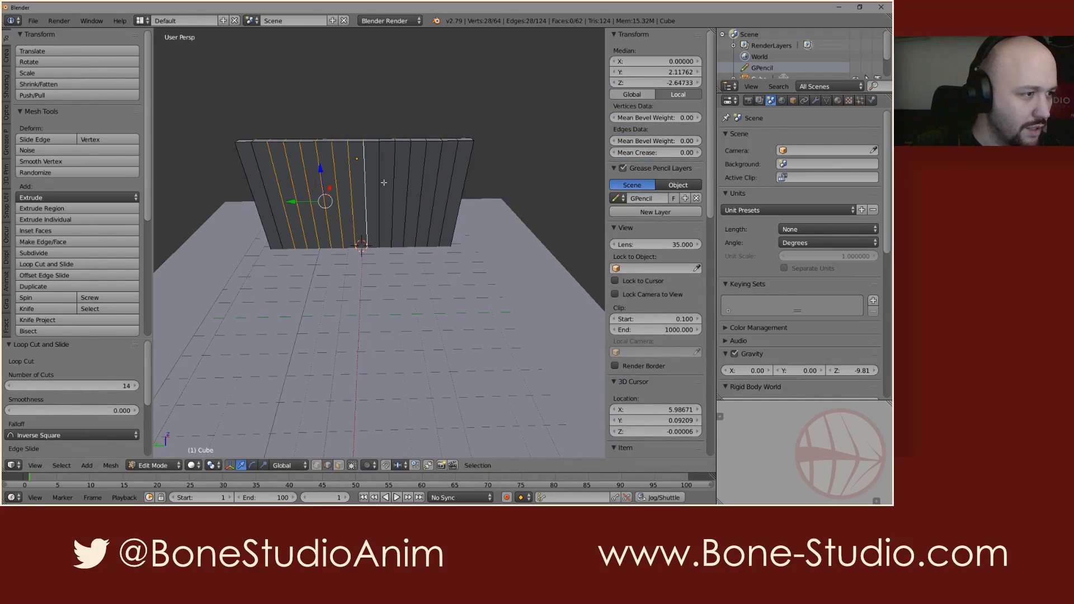
right_click(381, 181, "alt+shift")
right_click(395, 183, "alt+shift")
right_click(409, 183, "alt+shift")
right_click(423, 185, "alt+shift")
right_click(436, 187, "alt+shift")
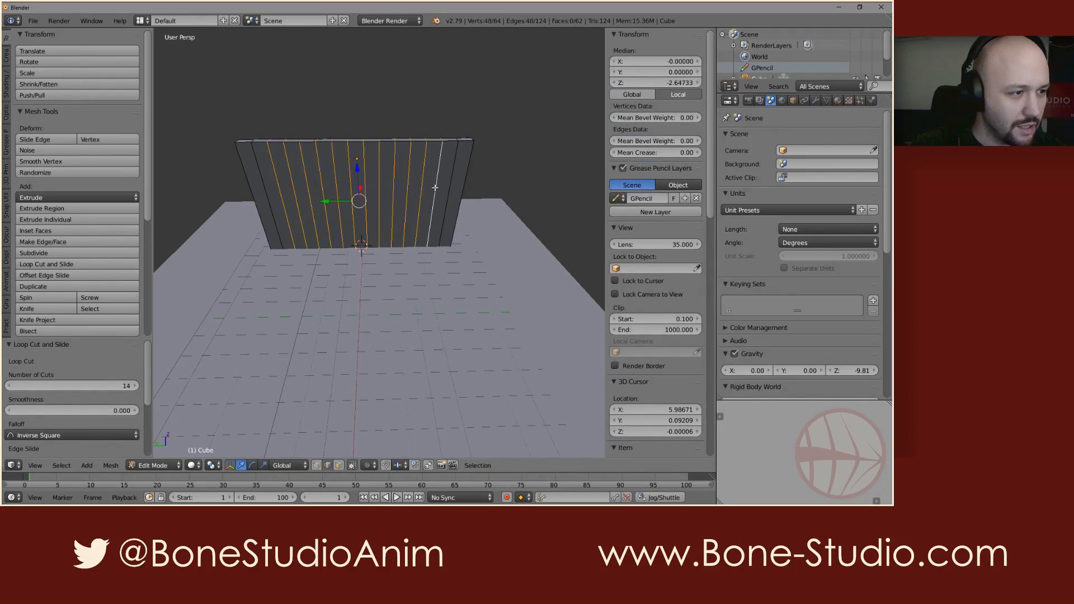
key("z")
key("Escape")
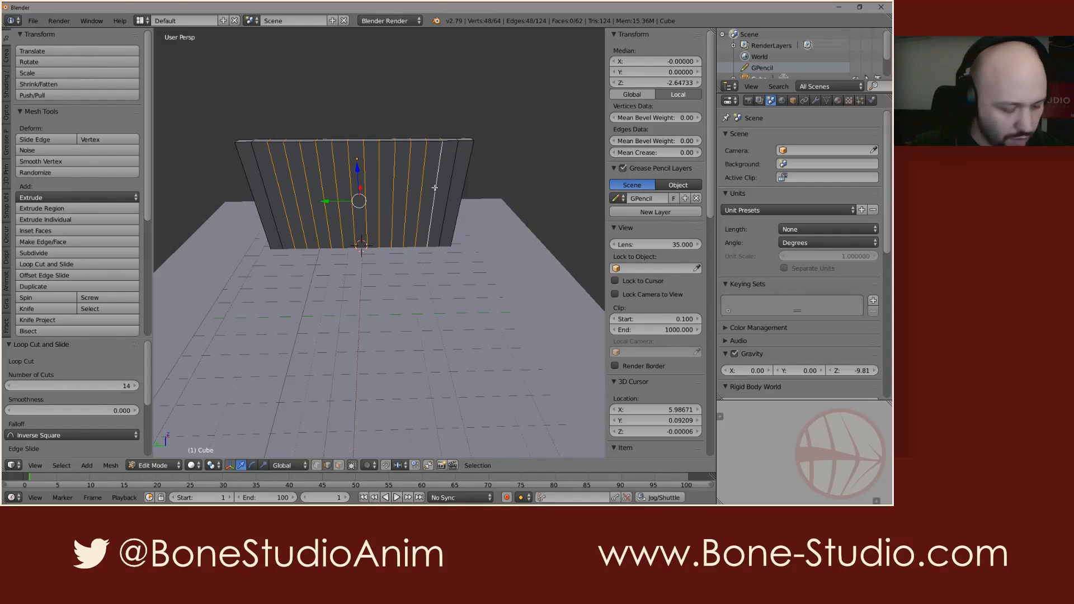
key("x")
left_click(417, 266)
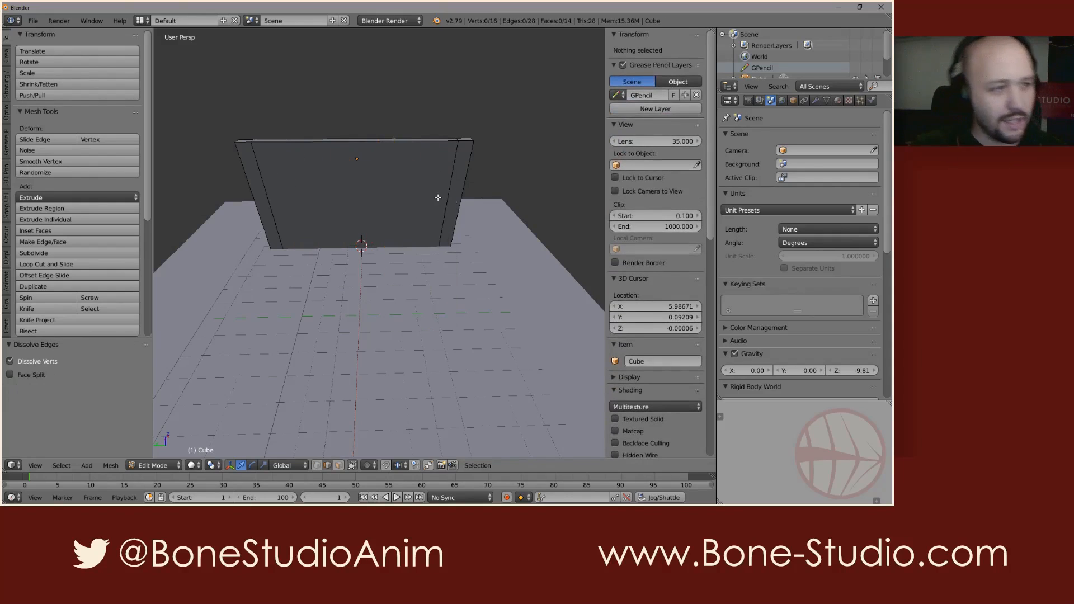
- Select the two narrow end faces on the wall's negative-X side and extrude them about -7.298 along X as side walls
key("ctrl+Tab")
left_click(302, 219)
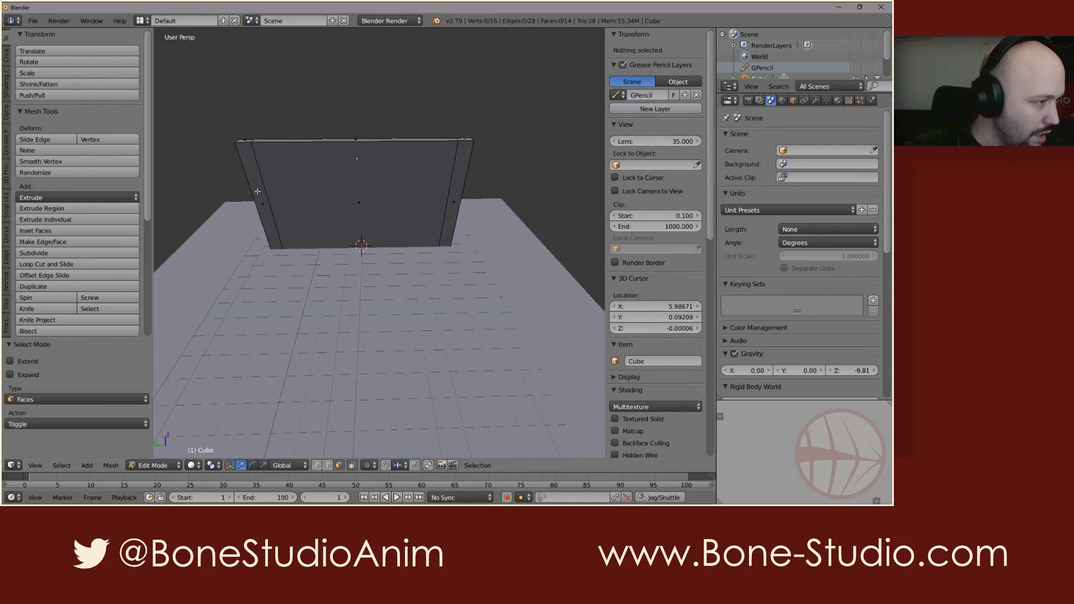
right_click(257, 191)
right_click(424, 201, "shift")
middle_click_drag(424, 201, 443, 240)
key("e")
key("x")
left_click(375, 273)
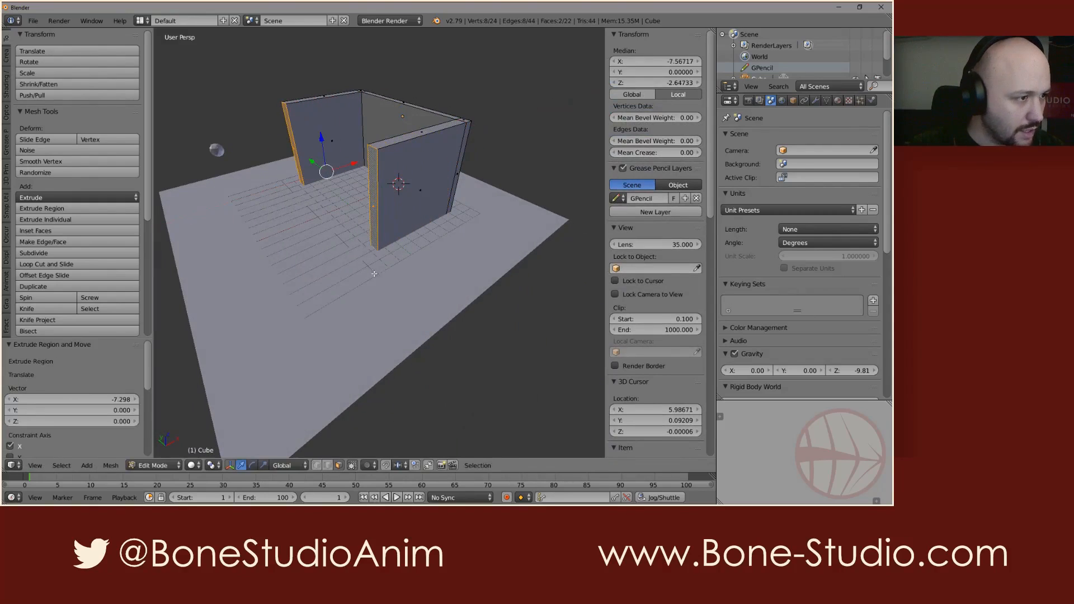
- Select the top edges at the free ends of both side walls and lower them about 5.824 units along Z
key("ctrl+Tab")
left_click(347, 170)
right_click(373, 146)
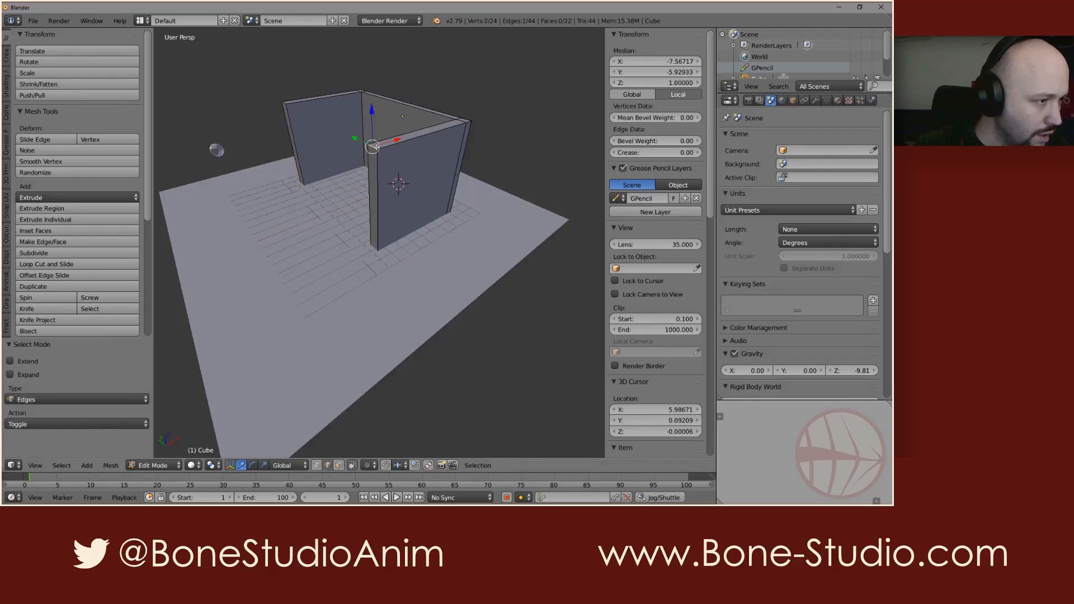
middle_click_drag(285, 104, 366, 158)
right_click(368, 161, "shift")
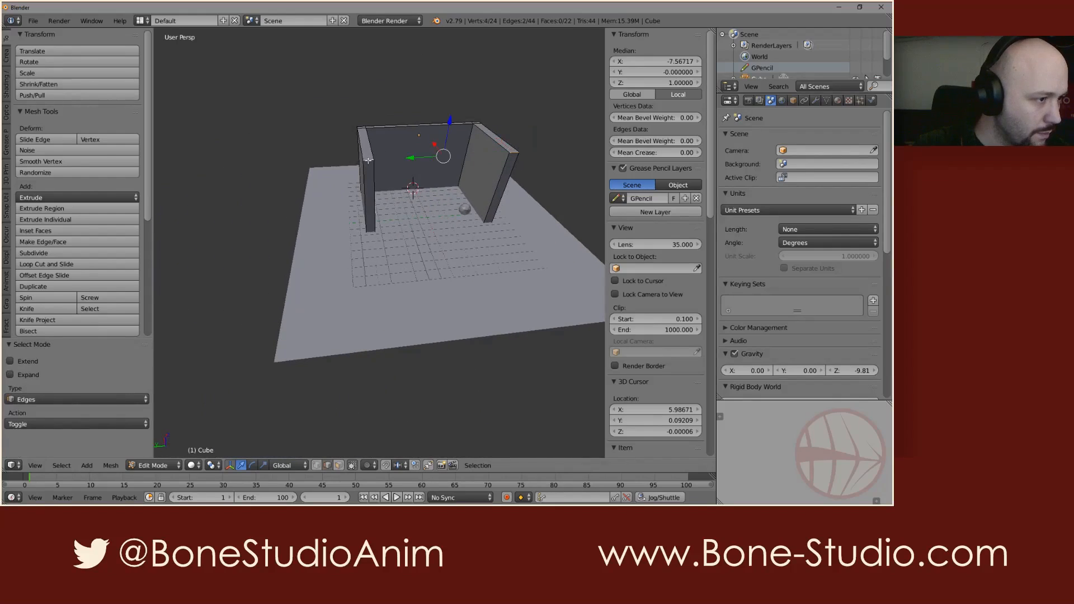
key("g")
key("z")
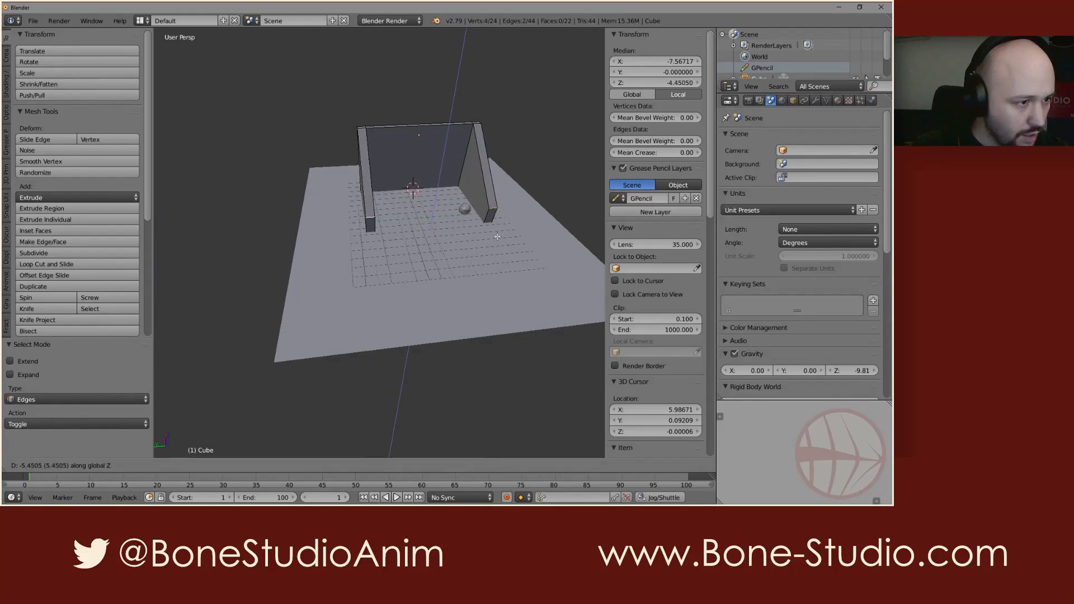
left_click(496, 239)
scroll(431, 209, "up", 4)
middle_click_drag(430, 209, 471, 188)
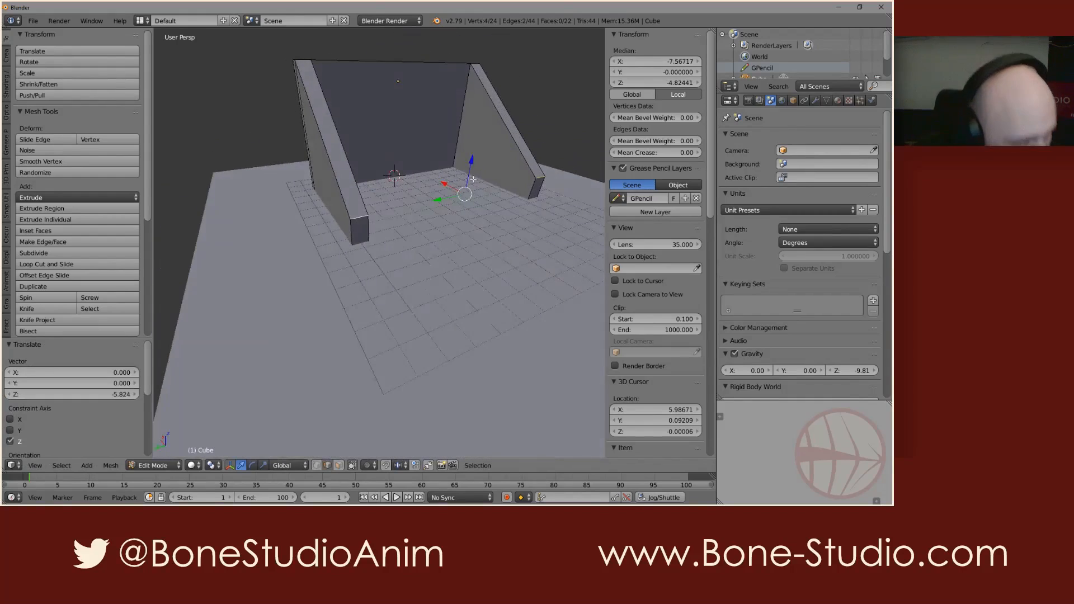
scroll(472, 187, "down", 4)
scroll(472, 187, "up", 2)
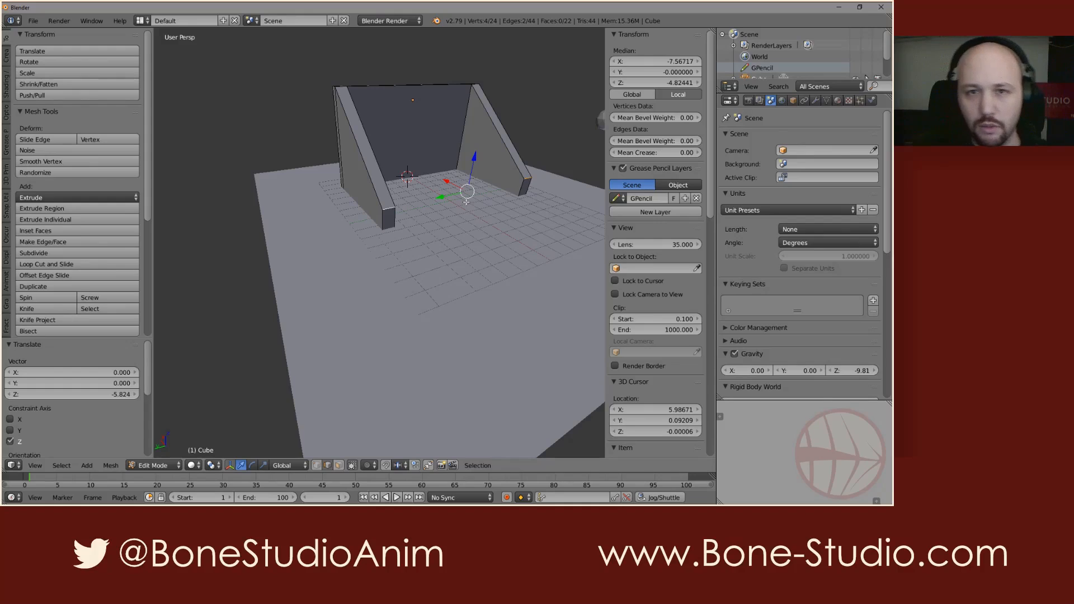
- Switch the wall mesh to face selection
middle_click_drag(441, 216, 470, 115)
middle_click_drag(364, 169, 358, 173)
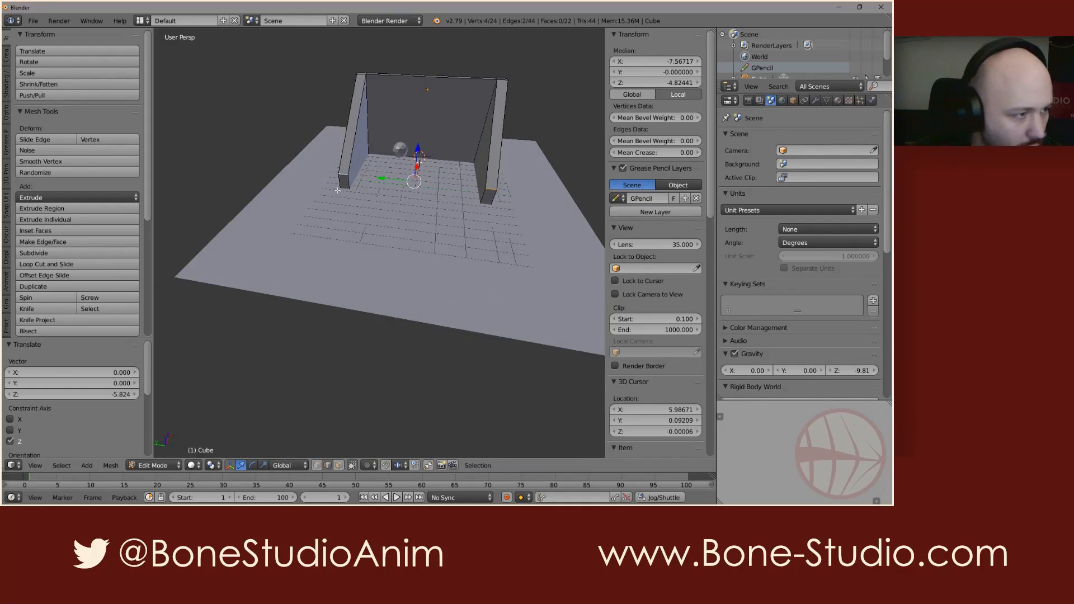
key("ctrl+Tab")
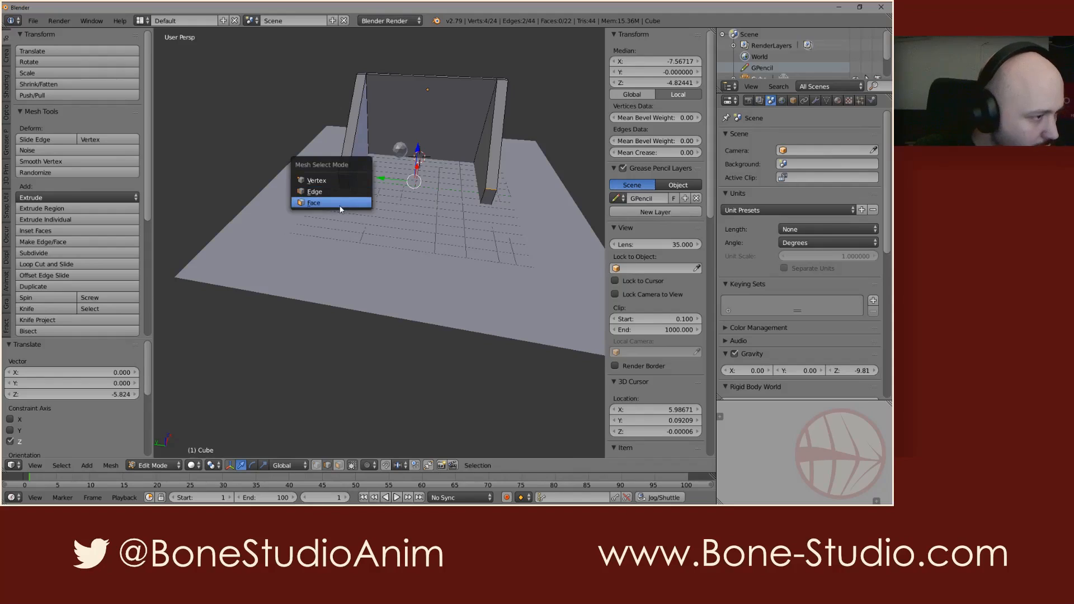
left_click(330, 205)
- Try scaling the end faces of both side walls about 1.537 times along Y, and undo it
left_click(344, 182)
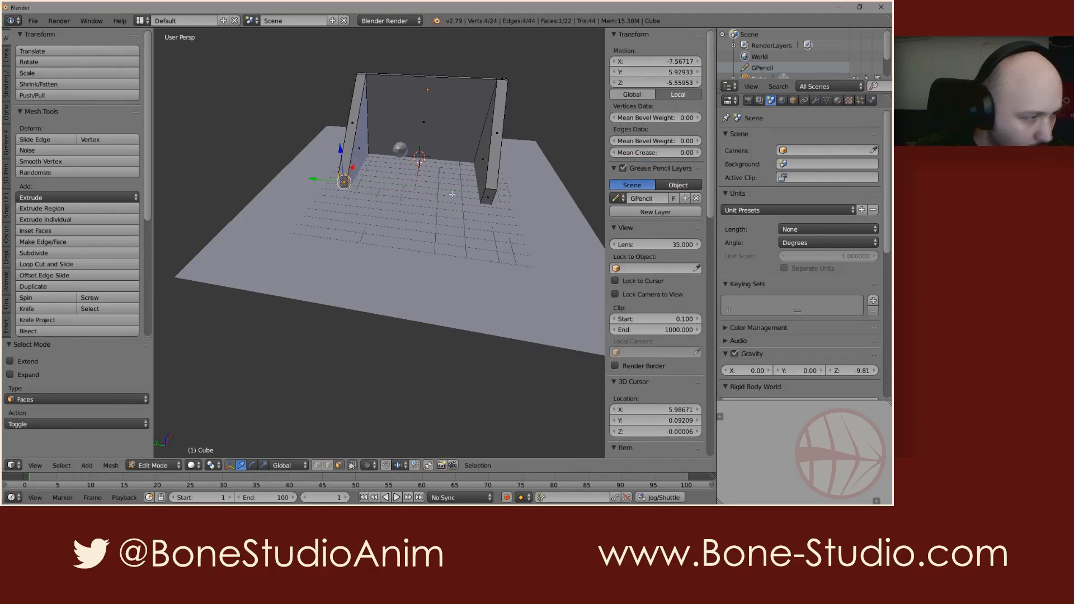
right_click(489, 198, "shift")
key("s")
key("x")
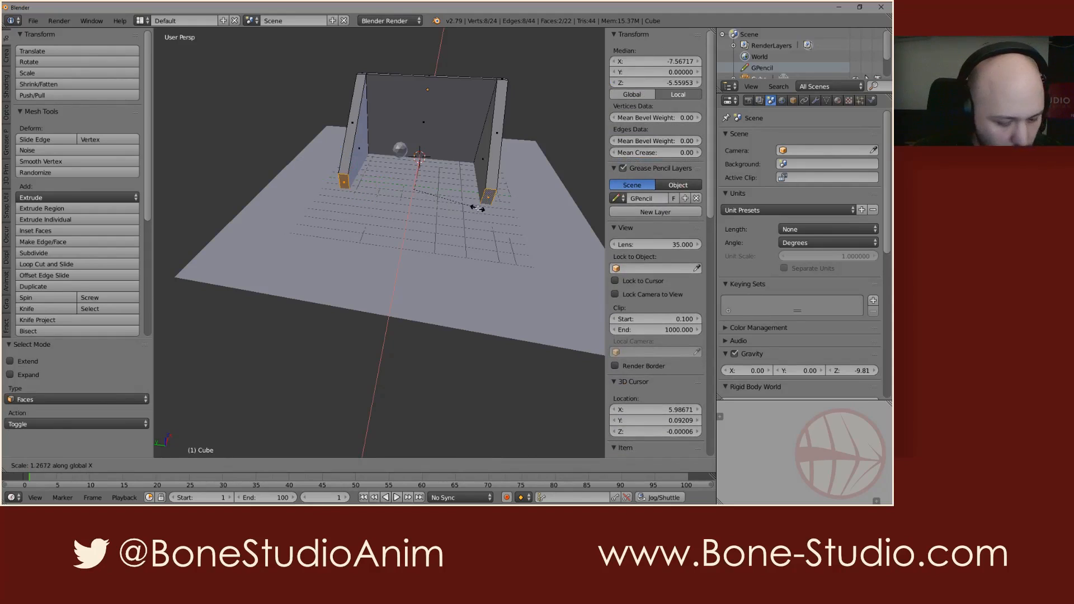
key("y")
left_click(499, 209)
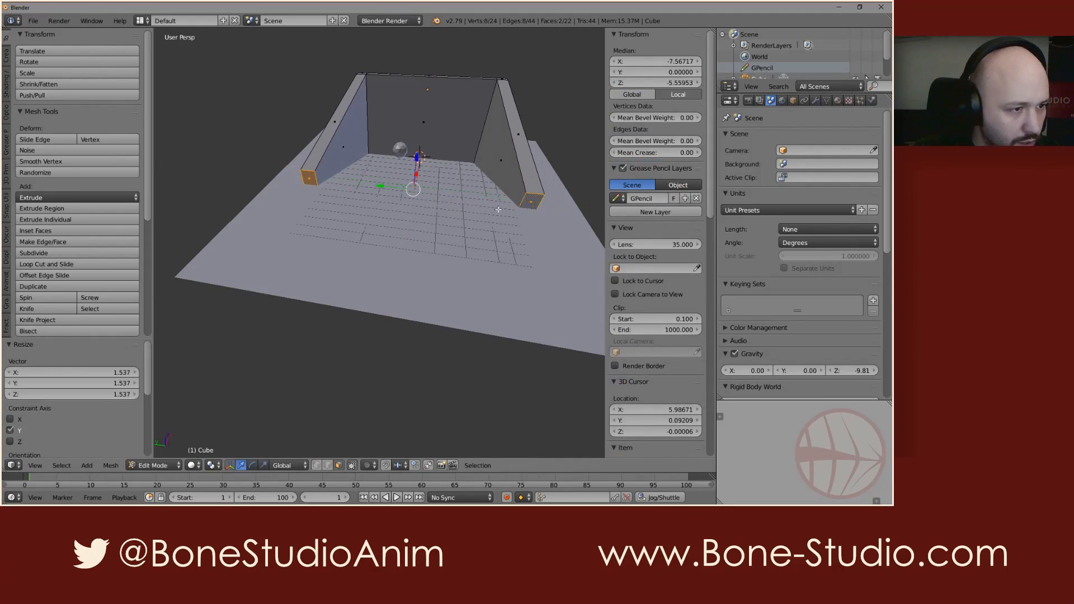
right_click(548, 212)
key("ctrl+z")
key("ctrl+z")
key("ctrl+z")
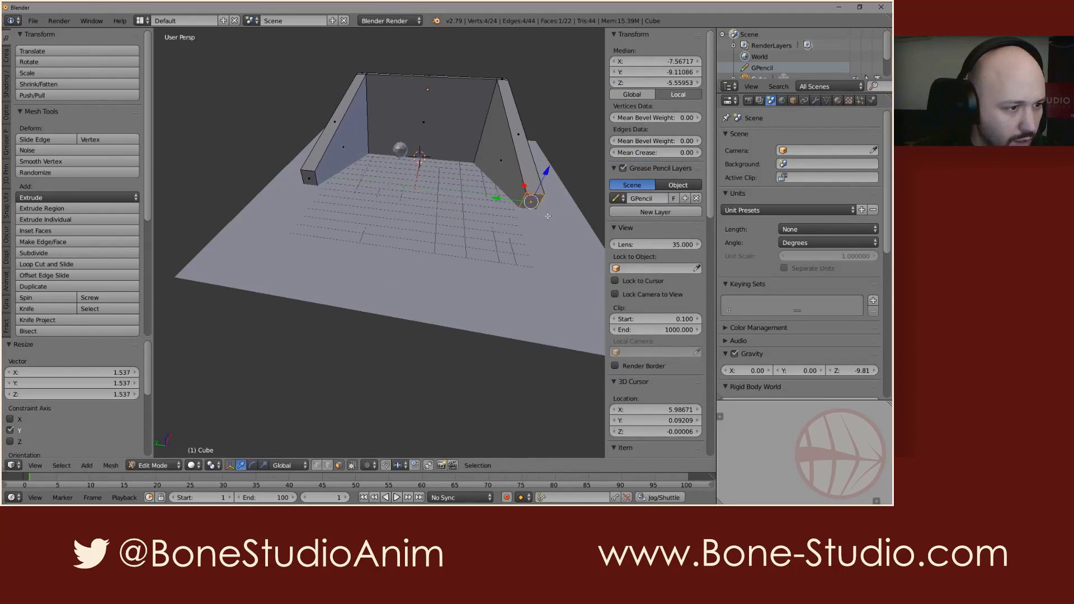
- Select the end face of the negative-Y side wall and move it -3 units along Y
right_click(491, 198)
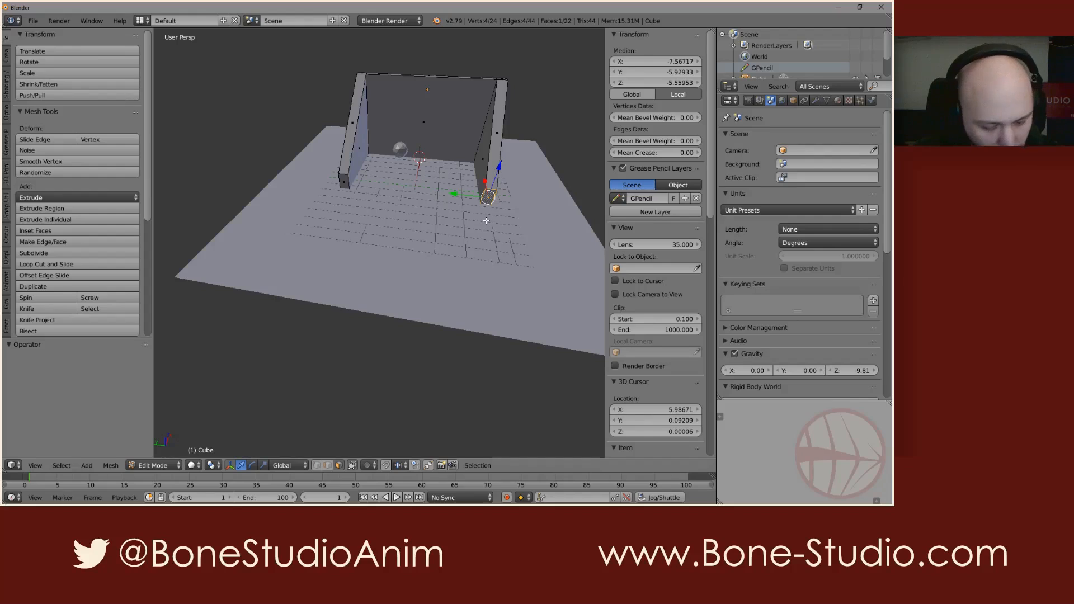
key("g")
key("y")
key("5")
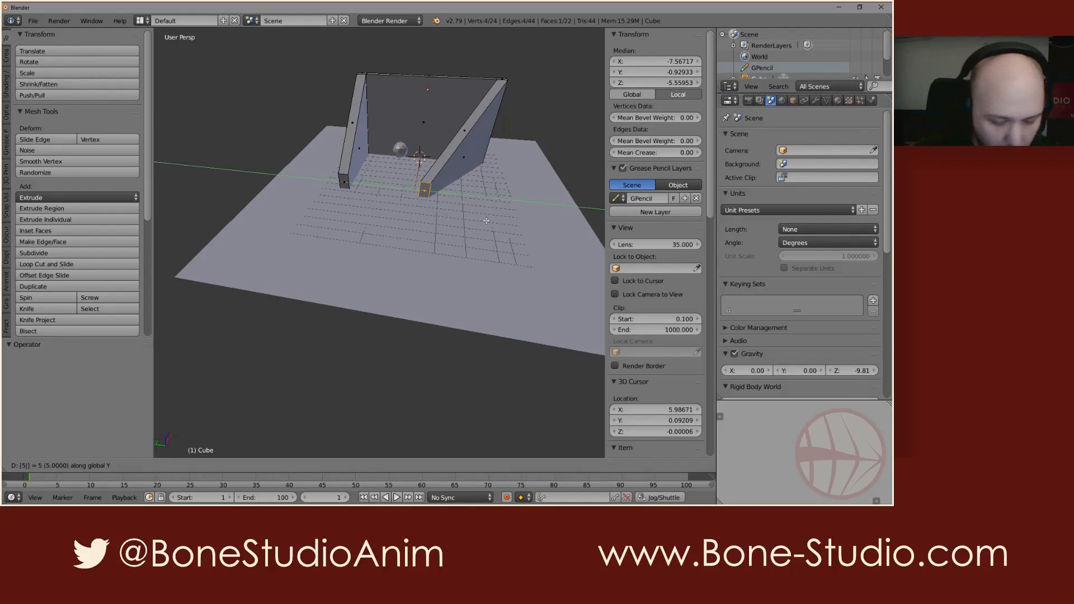
key("BackSpace")
key("minus")
key("5")
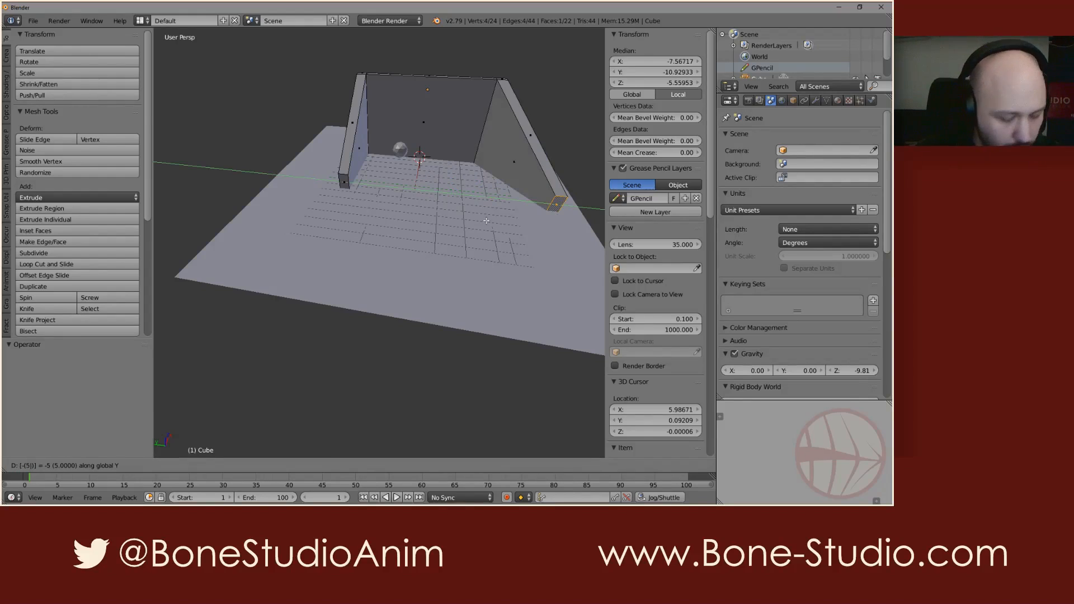
key("BackSpace")
key("BackSpace")
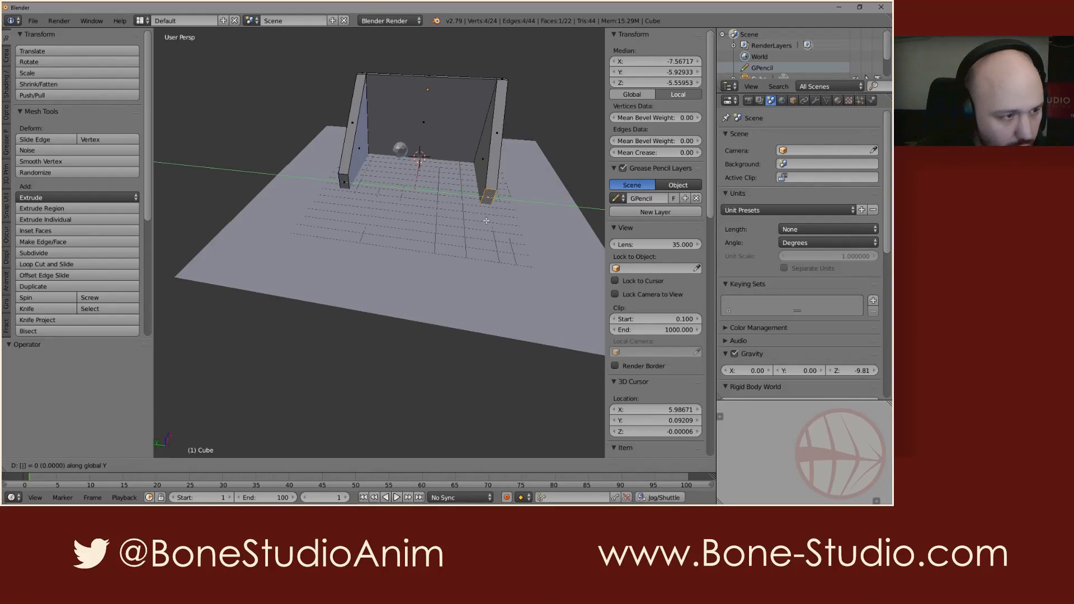
key("minus")
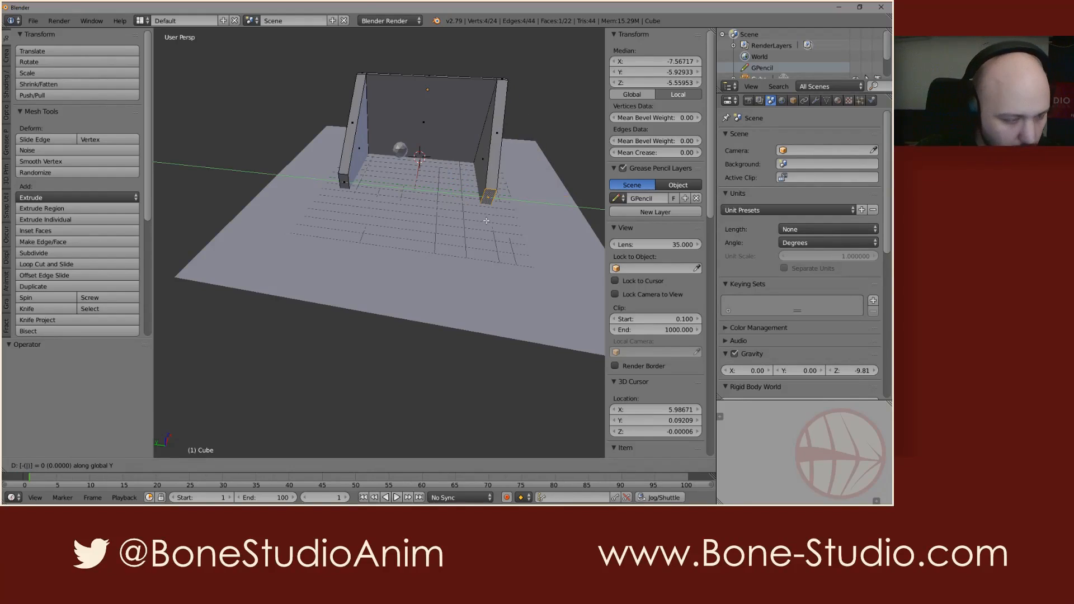
key("3")
key("Return")
- Select the end face of the positive-Y side wall and move it 3 units along Y
right_click(343, 181)
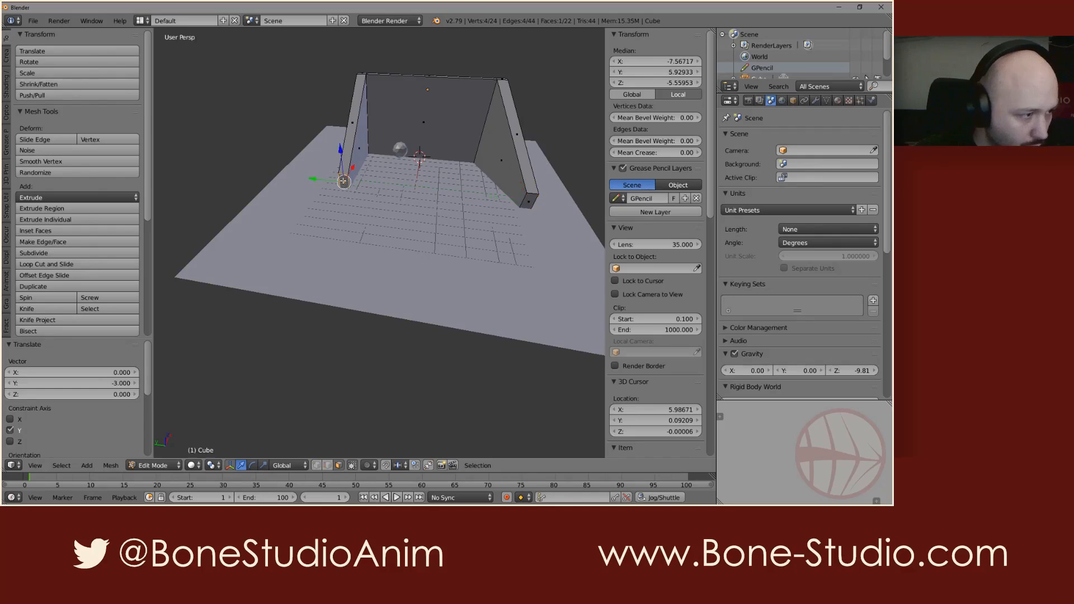
key("g")
key("y")
key("minus")
key("3")
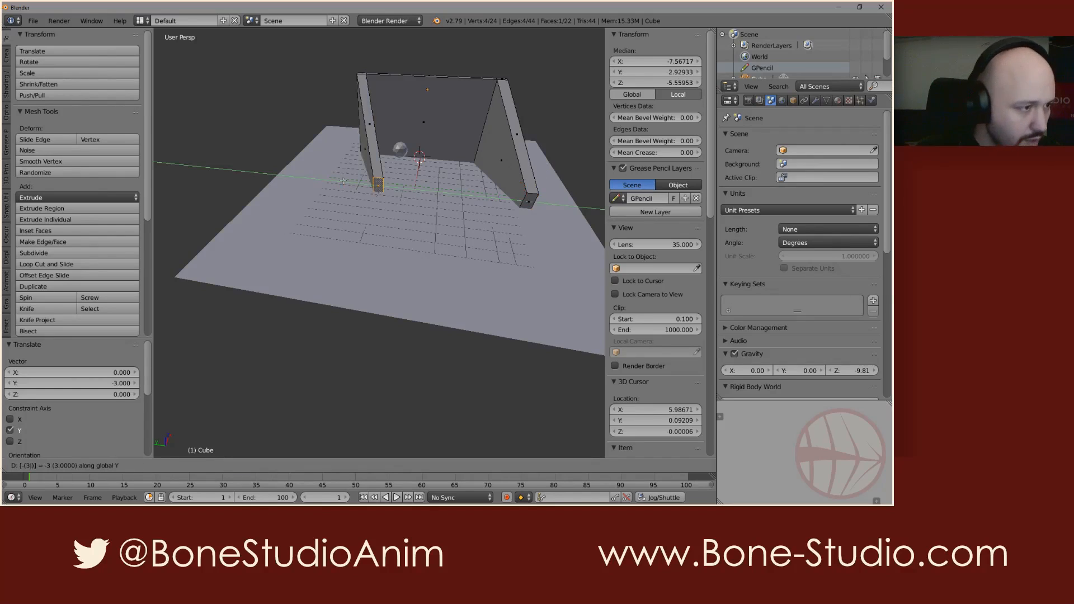
key("BackSpace")
key("3")
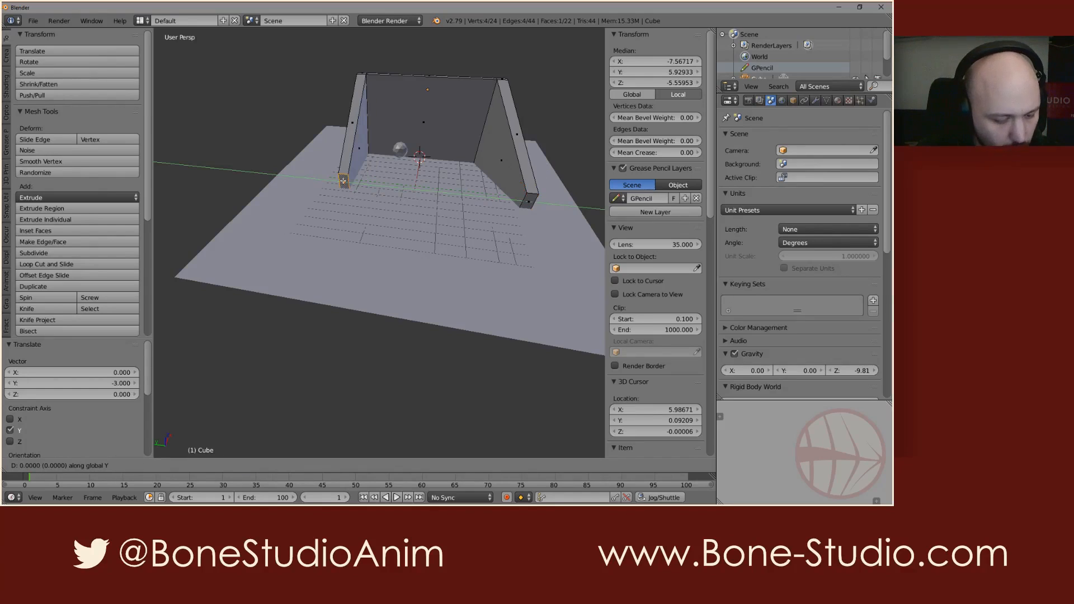
key("Return")
key("ctrl+z")
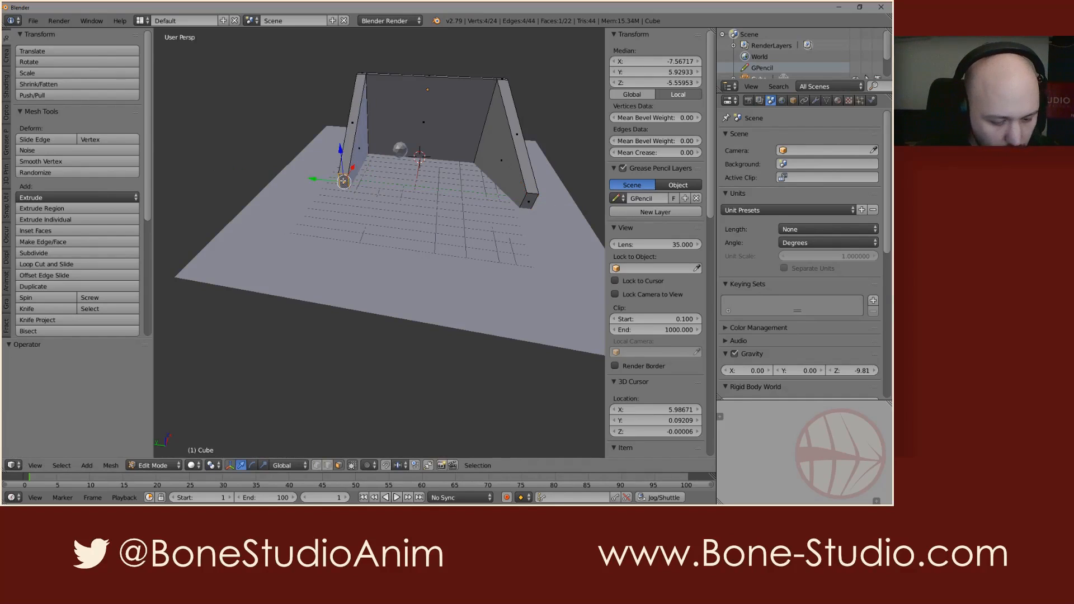
key("g")
key("y")
key("3")
key("Return")
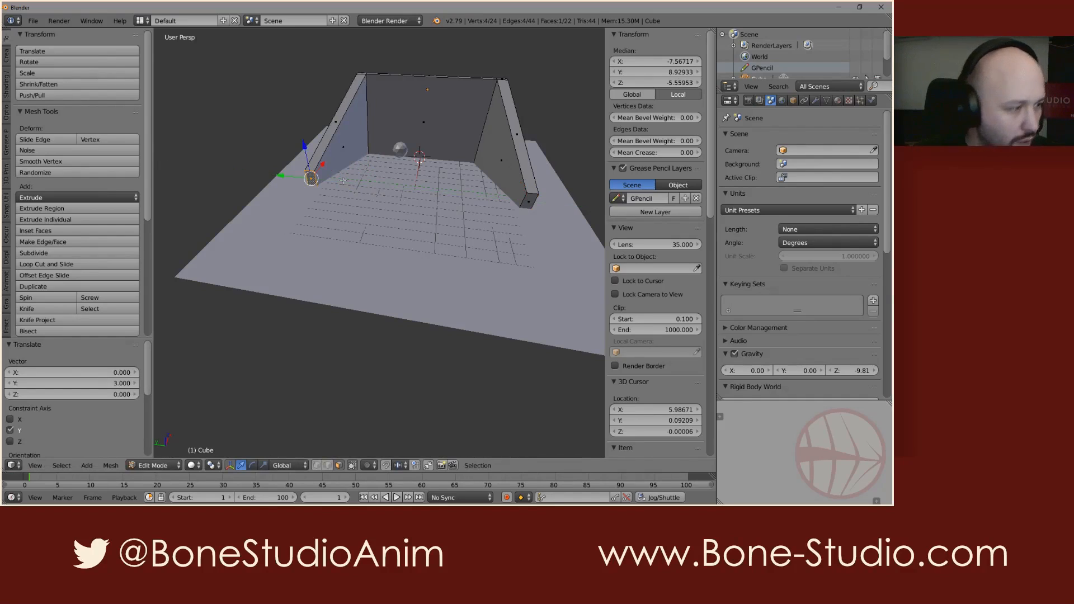
- Return to Object Mode and select the ico sphere above the plane
middle_click_drag(343, 180, 427, 238)
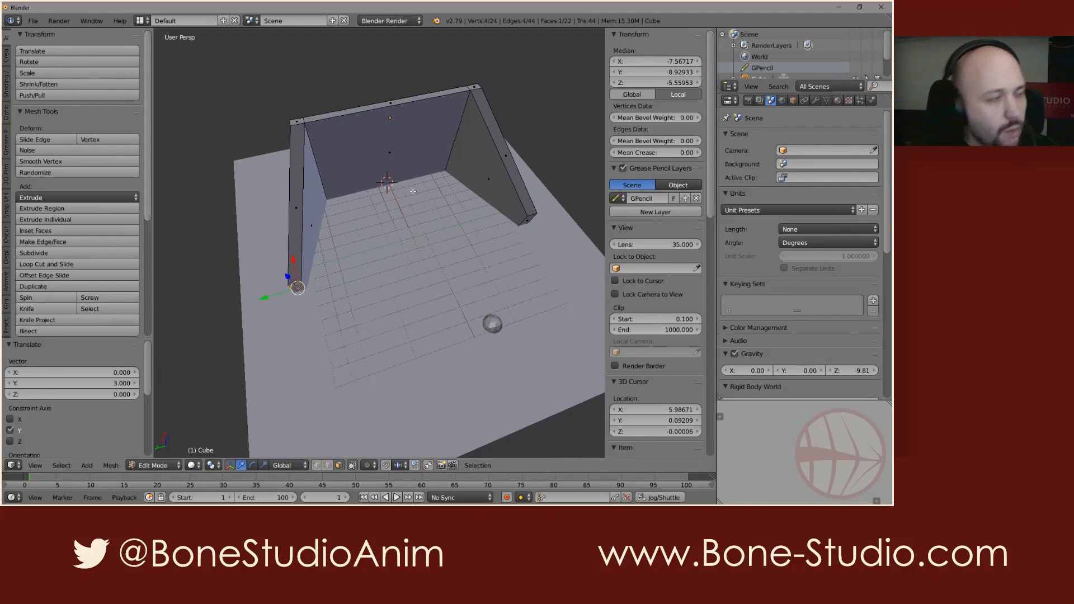
key("Tab")
middle_click_drag(442, 329, 508, 283)
right_click(482, 297)
key("g")
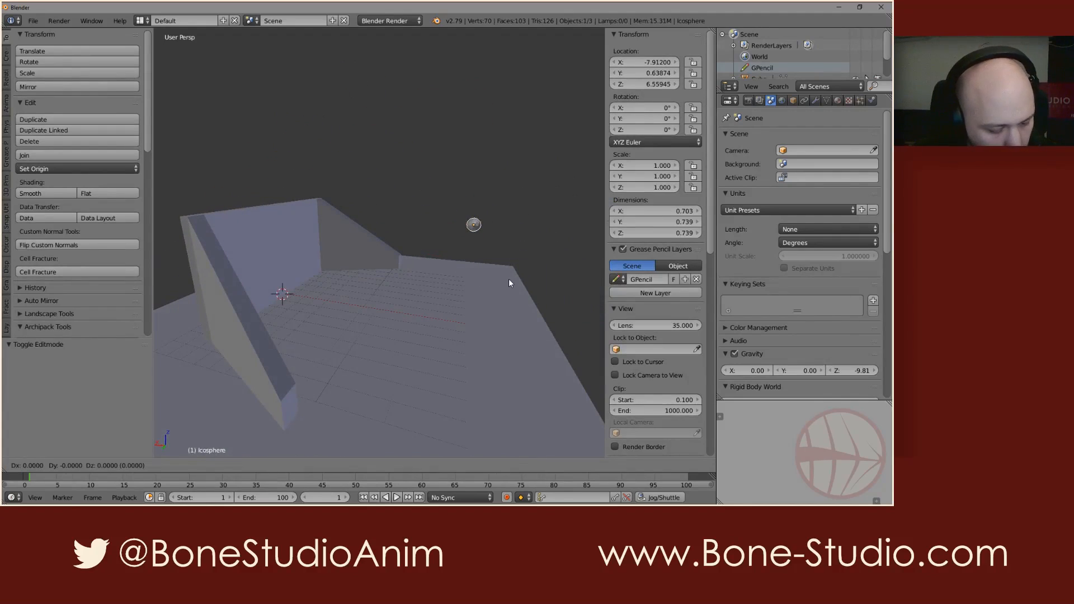
key("z")
key("Escape")
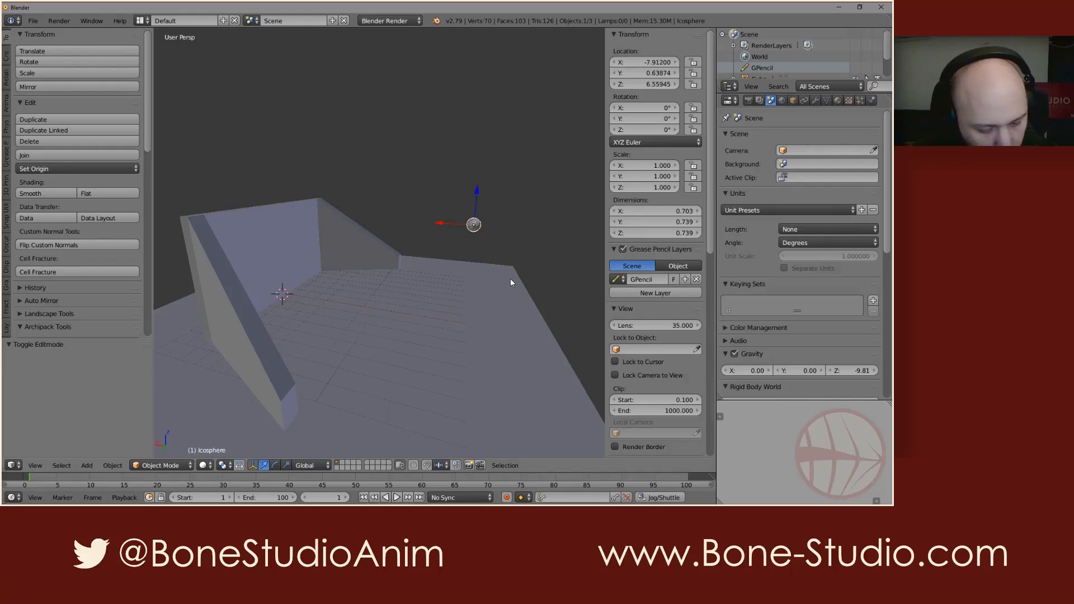
- Move the ico sphere about 4.757 units along X and 0.475 along Z, keeping its Y position locked
key("g")
key("shift+y")
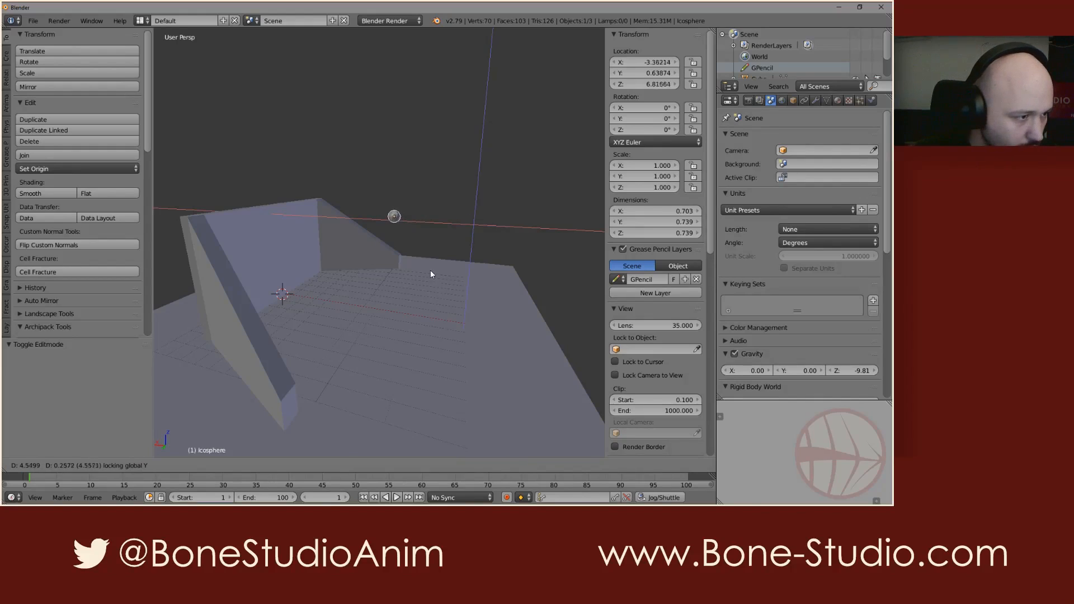
left_click(434, 273)
- Select the three-sided wall and enable Collision physics on it
scroll(433, 273, "down", 4)
middle_click_drag(433, 273, 319, 274)
scroll(473, 191, "up", 4)
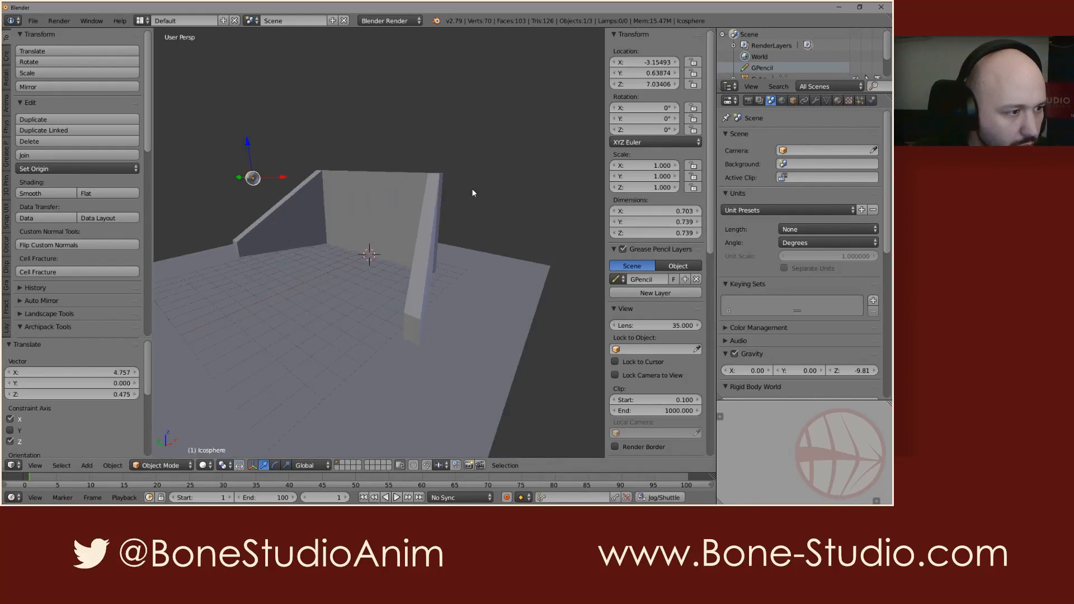
right_click(434, 194)
left_click(871, 101)
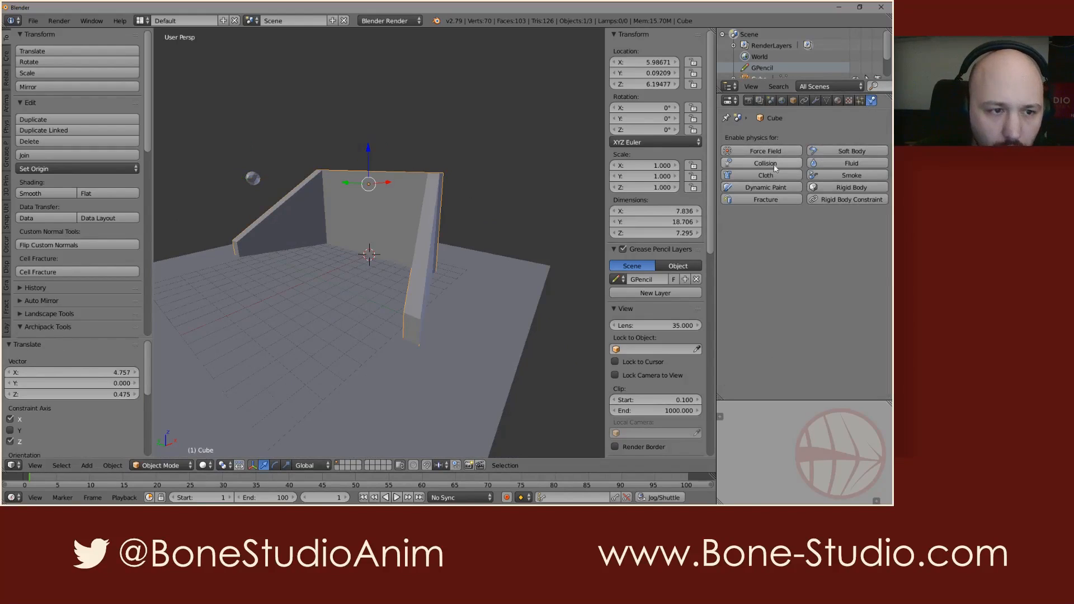
left_click(761, 163)
middle_click_drag(466, 217, 402, 235)
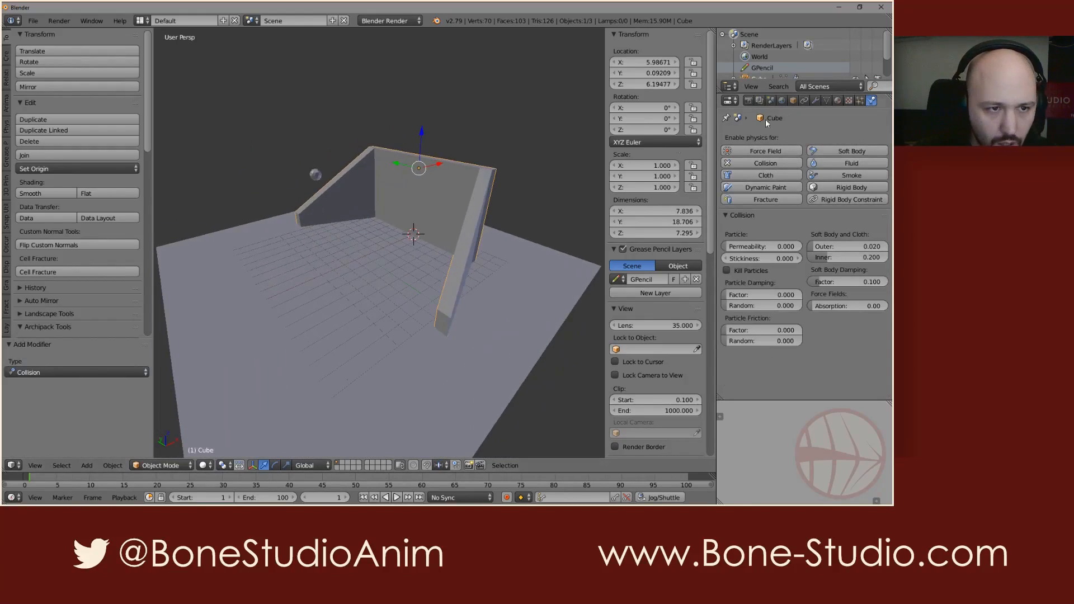
- Set the wall's particle damping factor to 0.7 and its random damping to 0.1
left_click(766, 295)
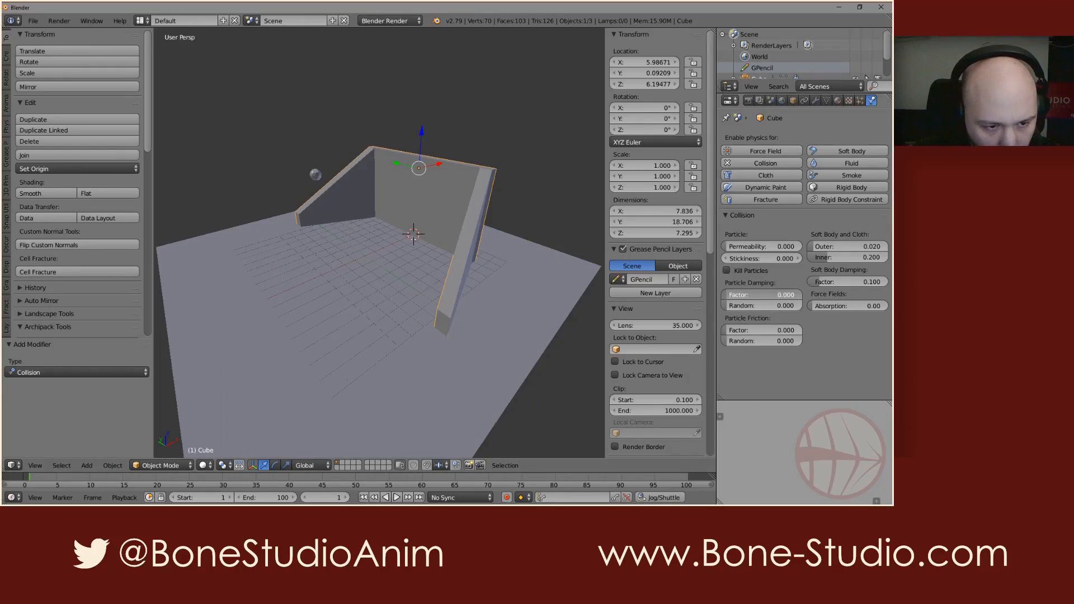
type("0.7")
left_click(765, 306)
type("0.1")
key("Return")
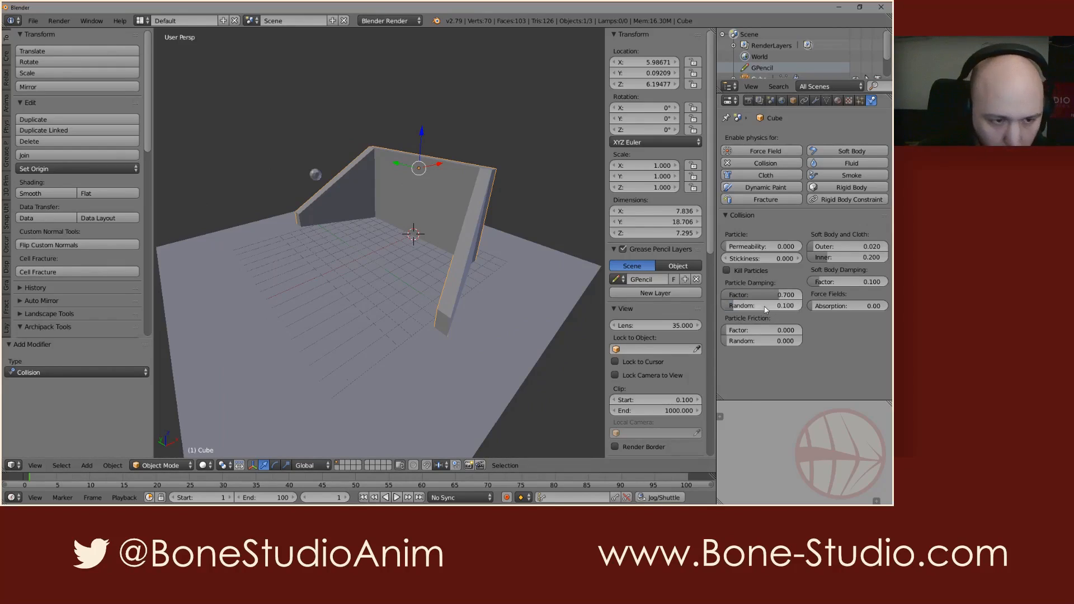
- Set the wall's particle friction factor to 0.7 and its random friction to 0.3
left_click(771, 330)
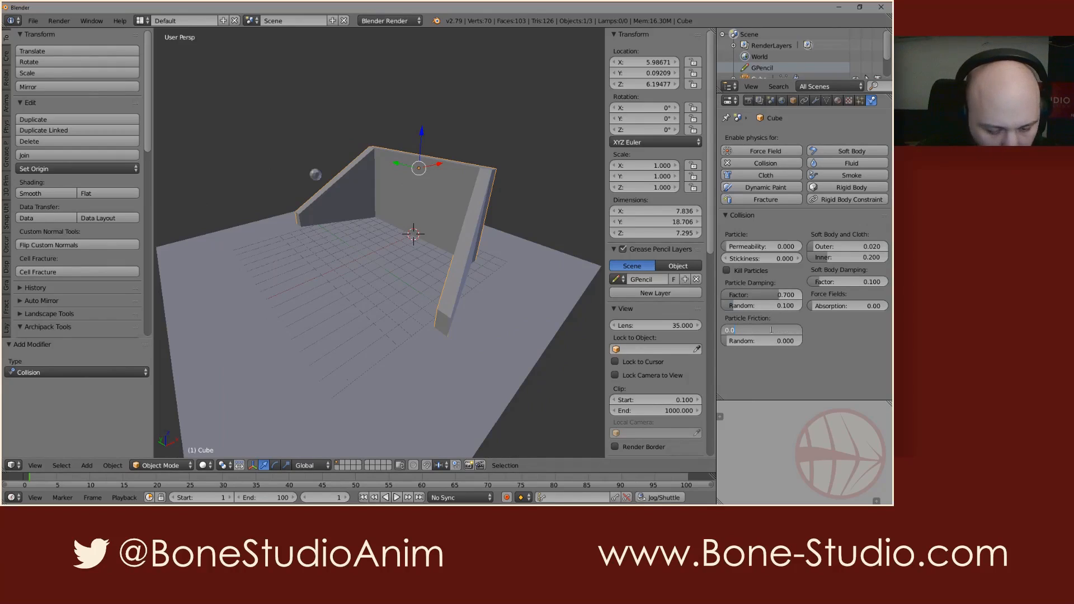
type("0.7")
key("Return")
left_click(777, 337)
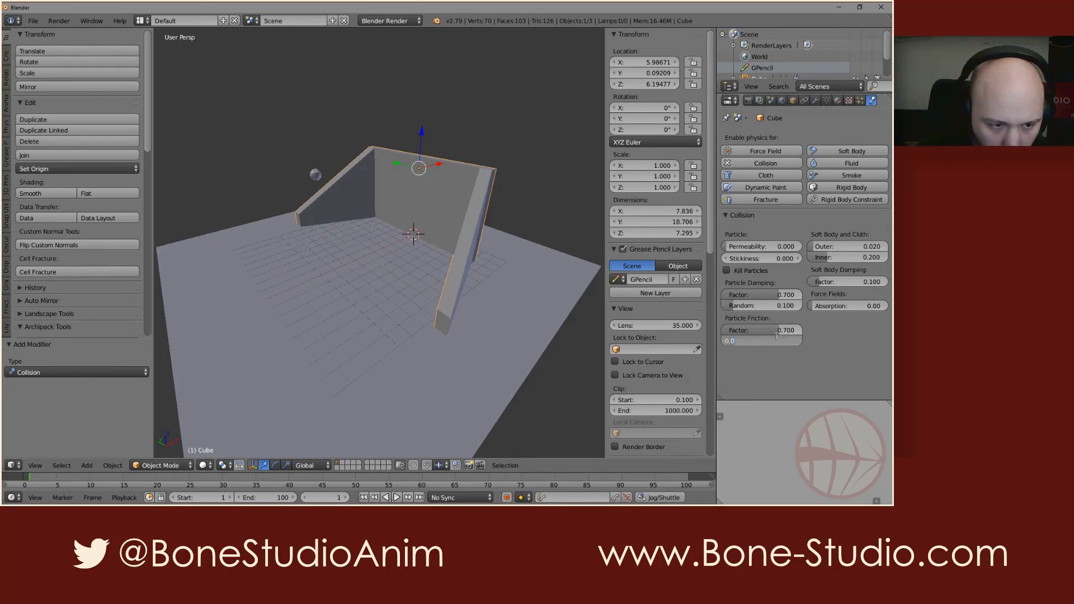
type("0.3")
key("Return")
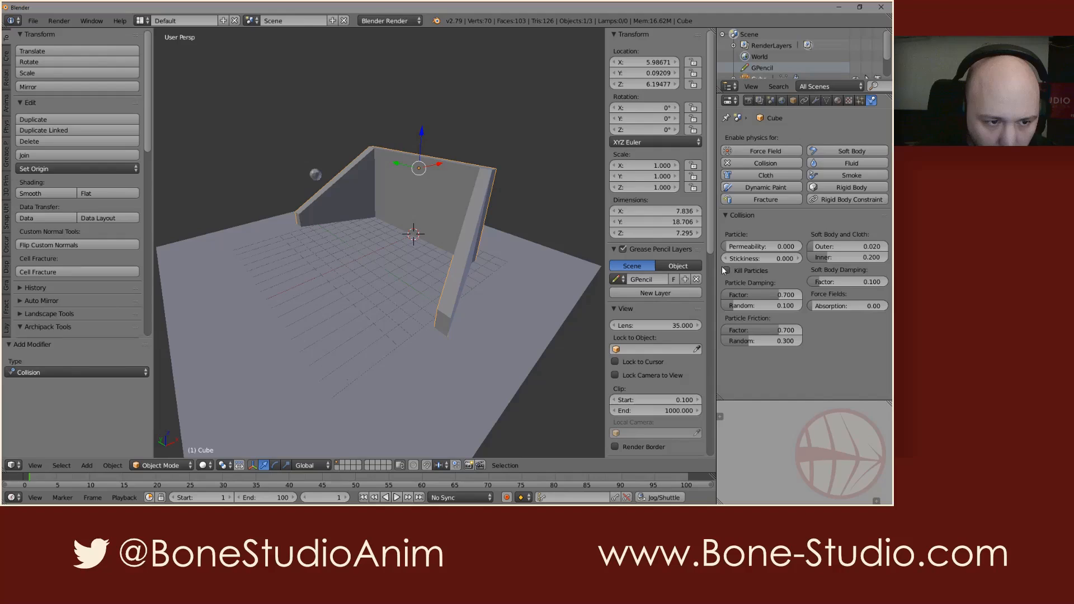
- Set the wall's particle stickiness to 0.5
left_click(768, 262)
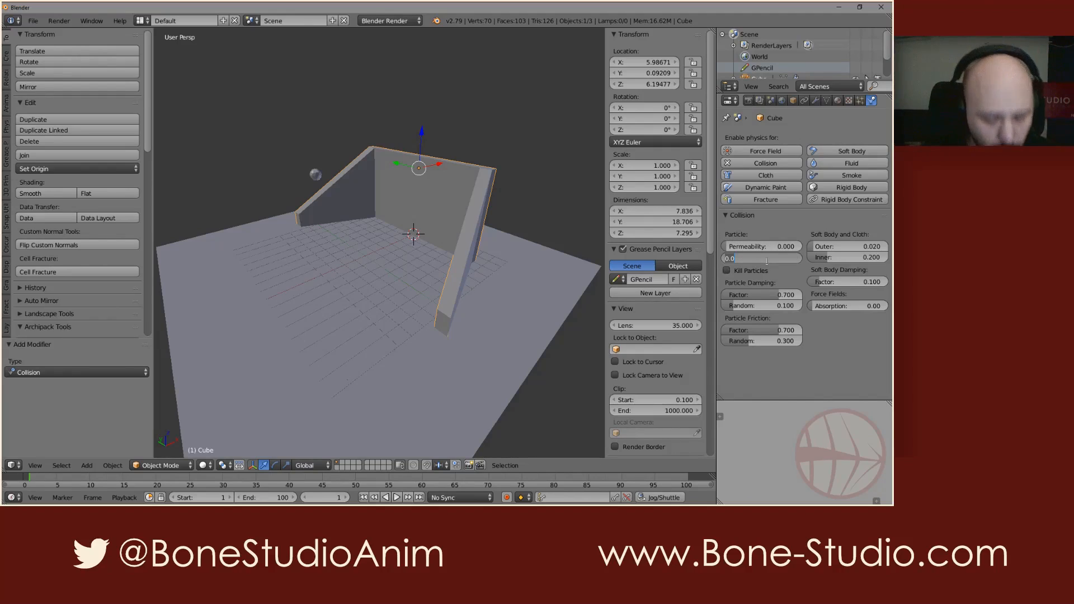
type("0.5")
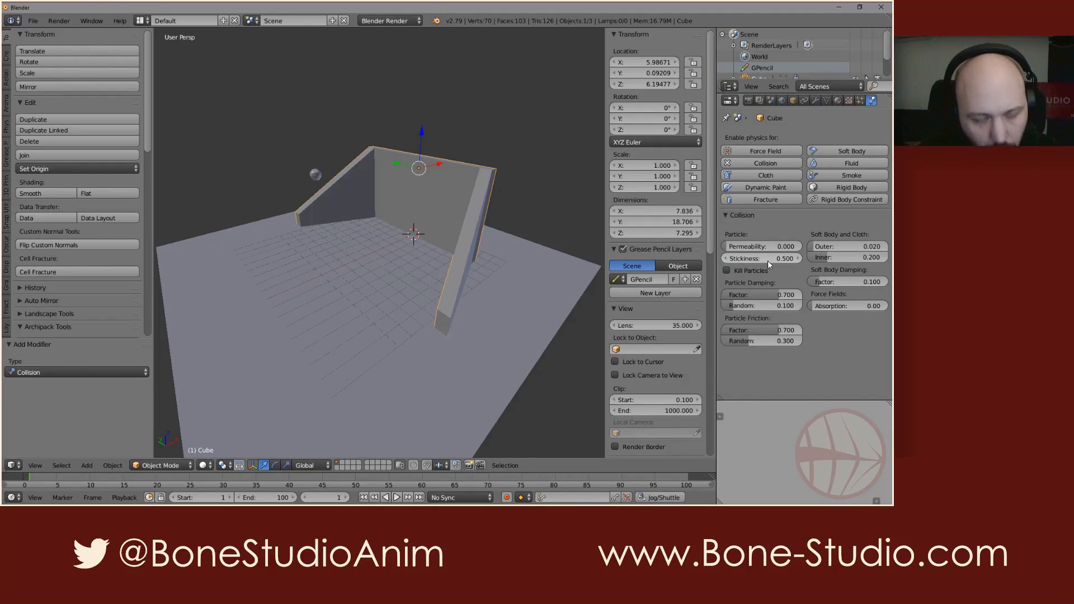
key("Return")
mouse_move(495, 281)
middle_mouse_down()
mouse_move(445, 267)
mouse_move(494, 278)
middle_mouse_up()
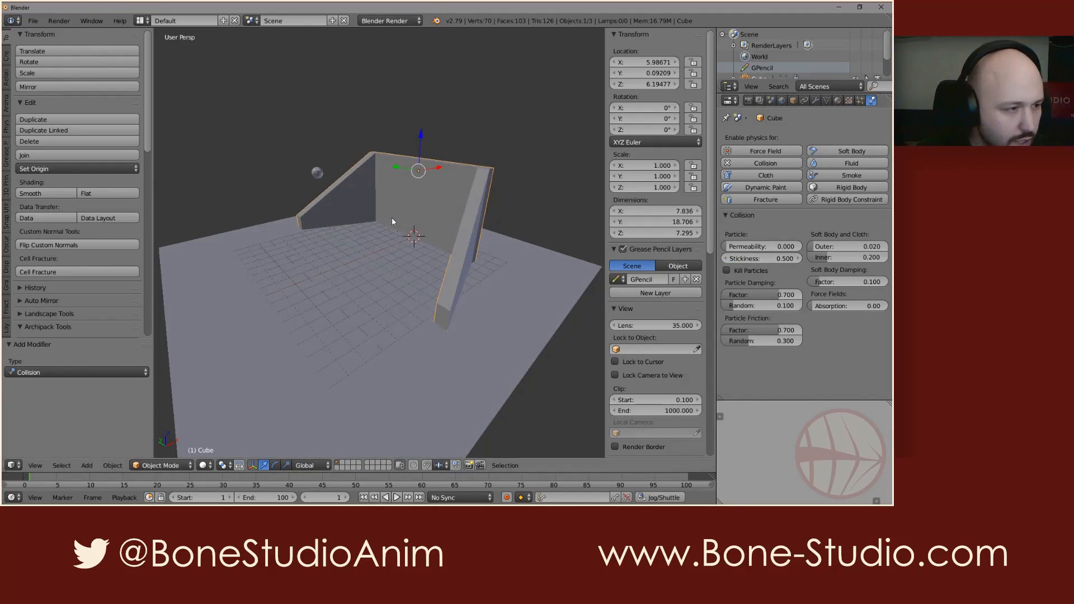
- Select the ico sphere and add a new particle system to it
scroll(393, 219, "up", 3)
middle_click_drag(370, 193, 520, 246, "shift")
right_click(440, 173)
scroll(489, 219, "down", 1)
left_click(860, 100)
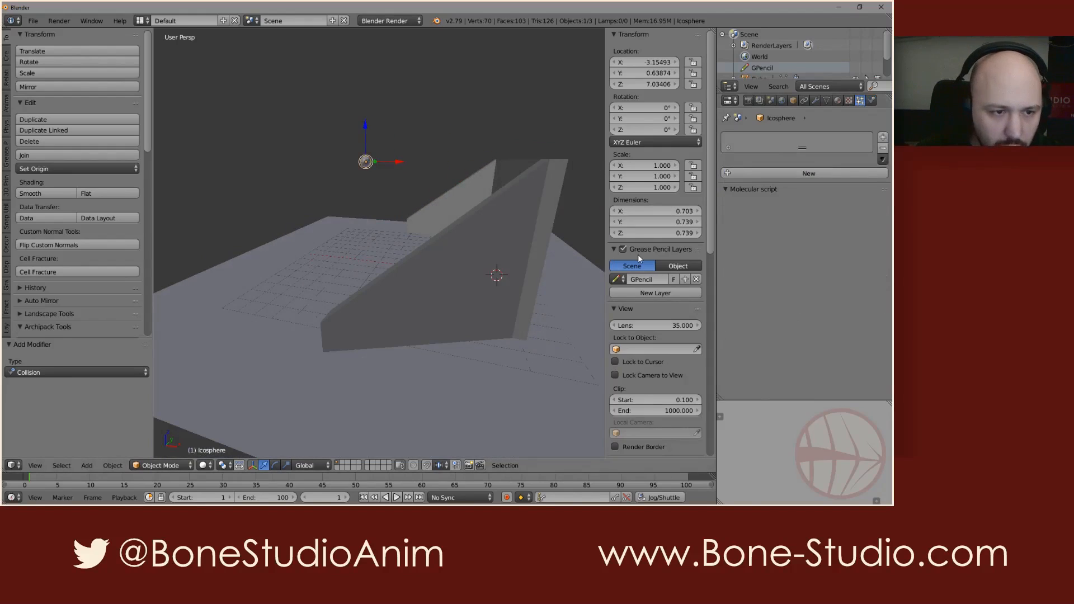
left_click(812, 176)
- Make the ico sphere's particles emit from its volume
scroll(812, 248, "down", 15)
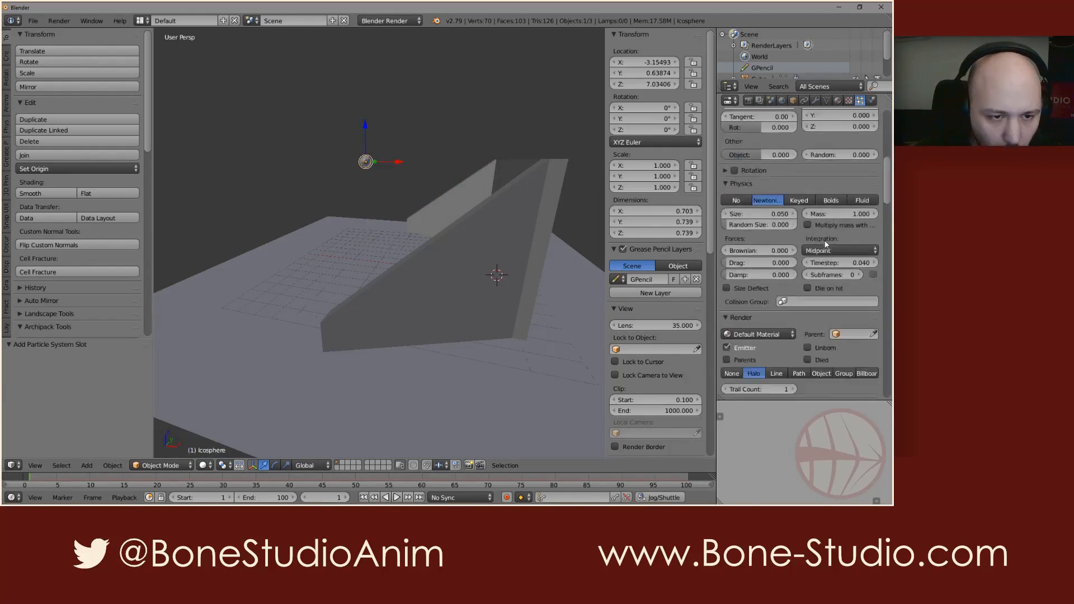
scroll(794, 336, "up", 6)
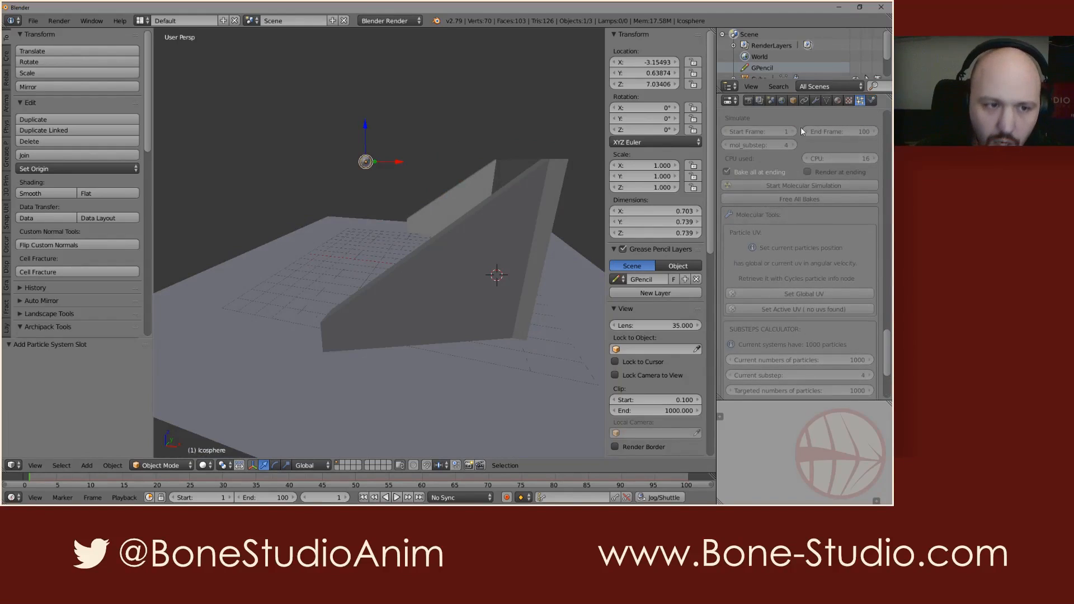
scroll(813, 292, "up", 4)
scroll(813, 244, "up", 12)
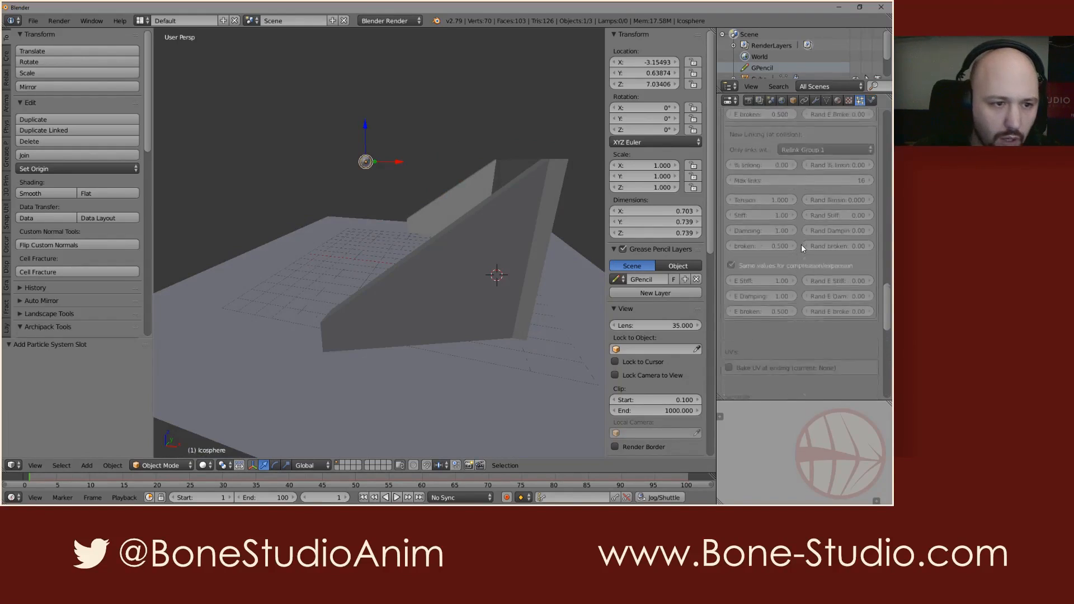
scroll(798, 279, "up", 15)
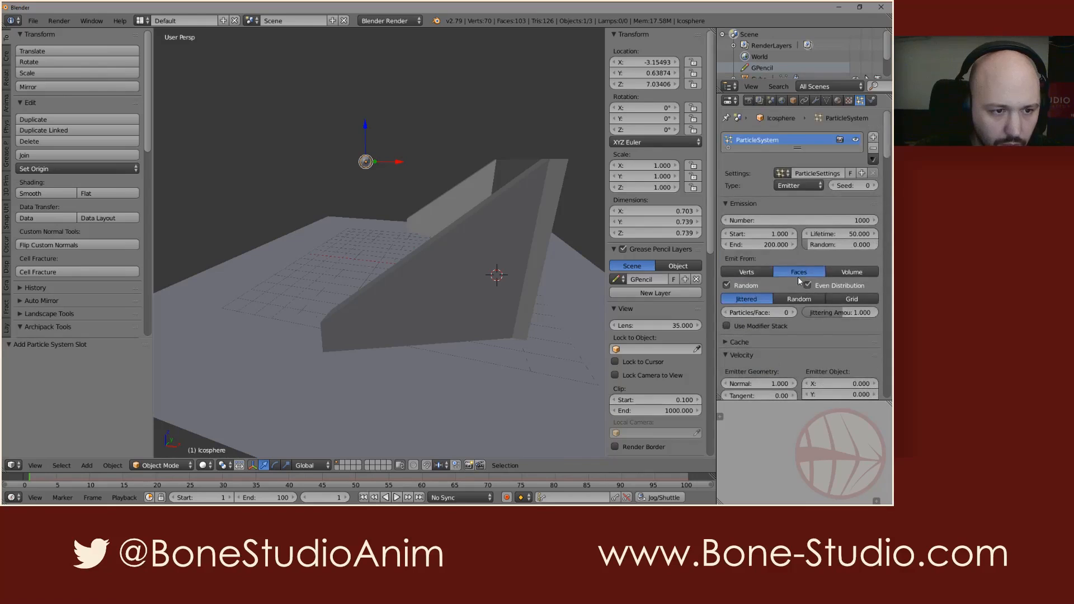
middle_click_drag(480, 263, 572, 246)
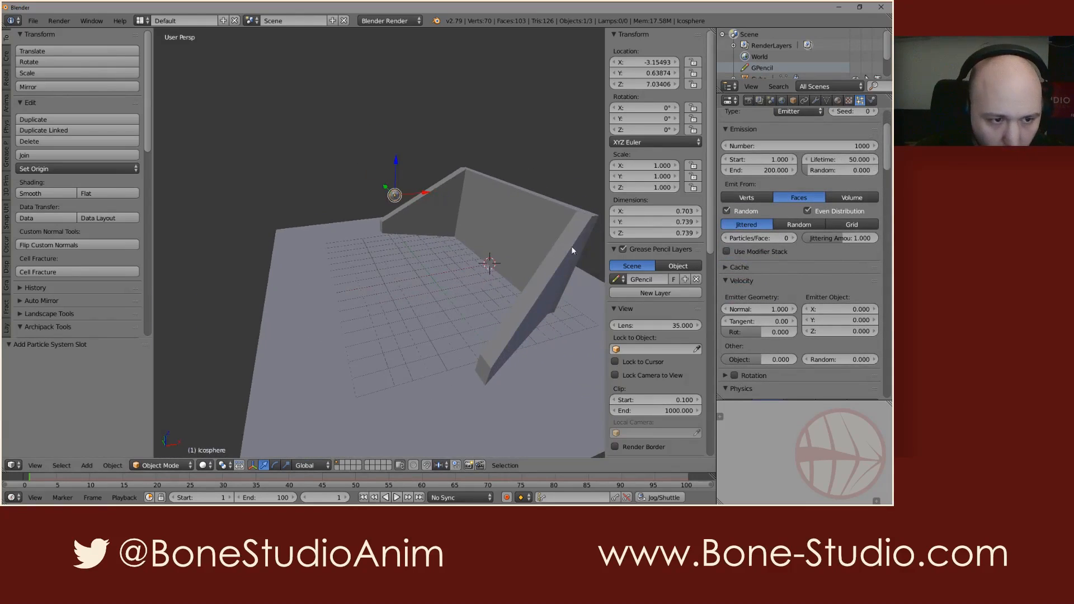
left_click(855, 195)
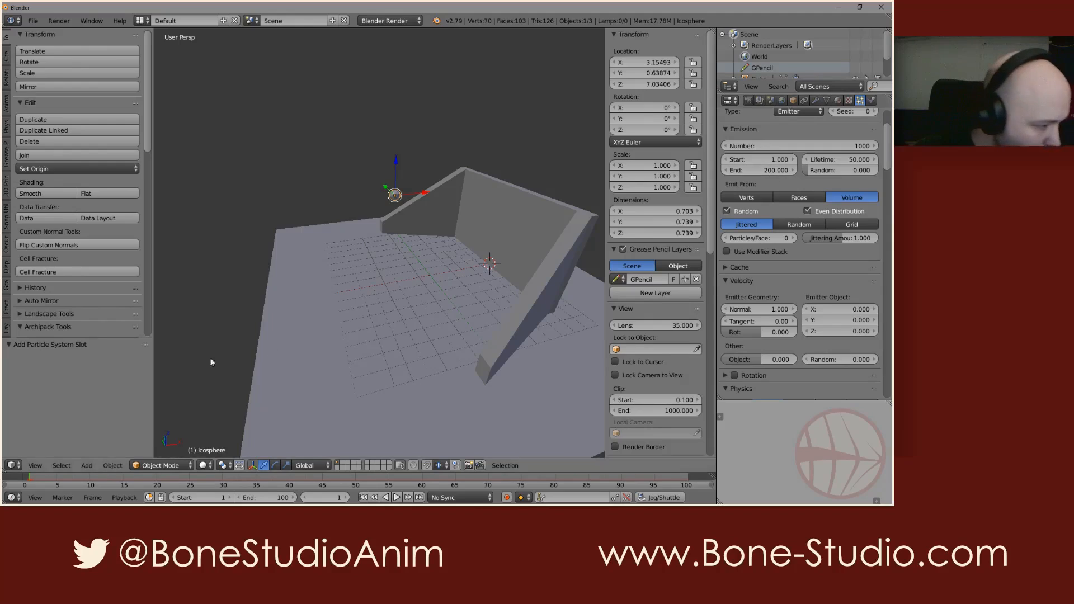
- Check the particles at frame 25, and try ending emission at frame 25 with 10000 particles in a playback
left_click(190, 479)
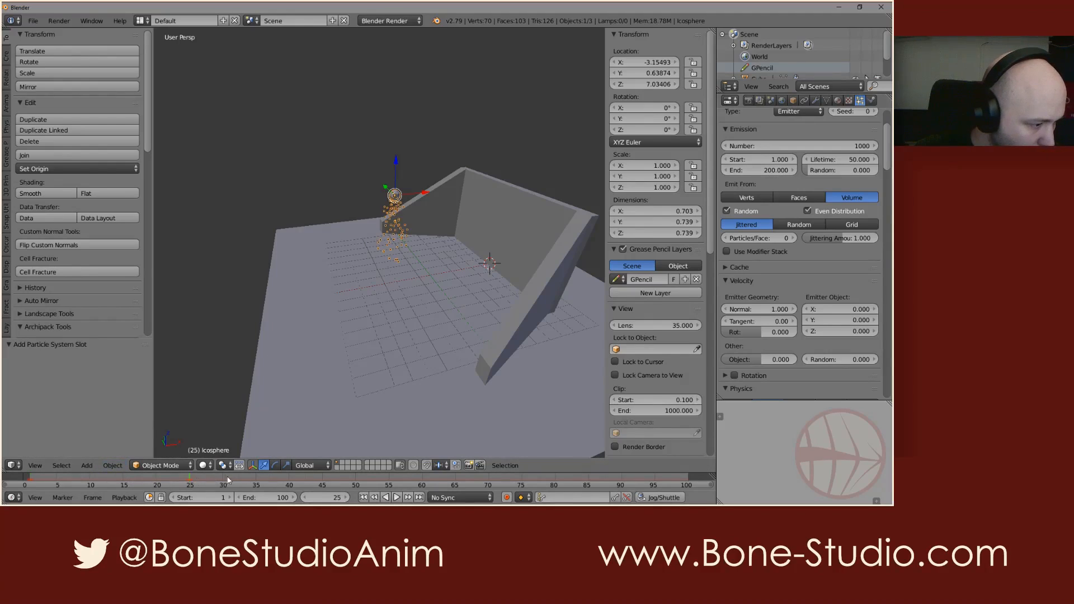
key("shift+Left")
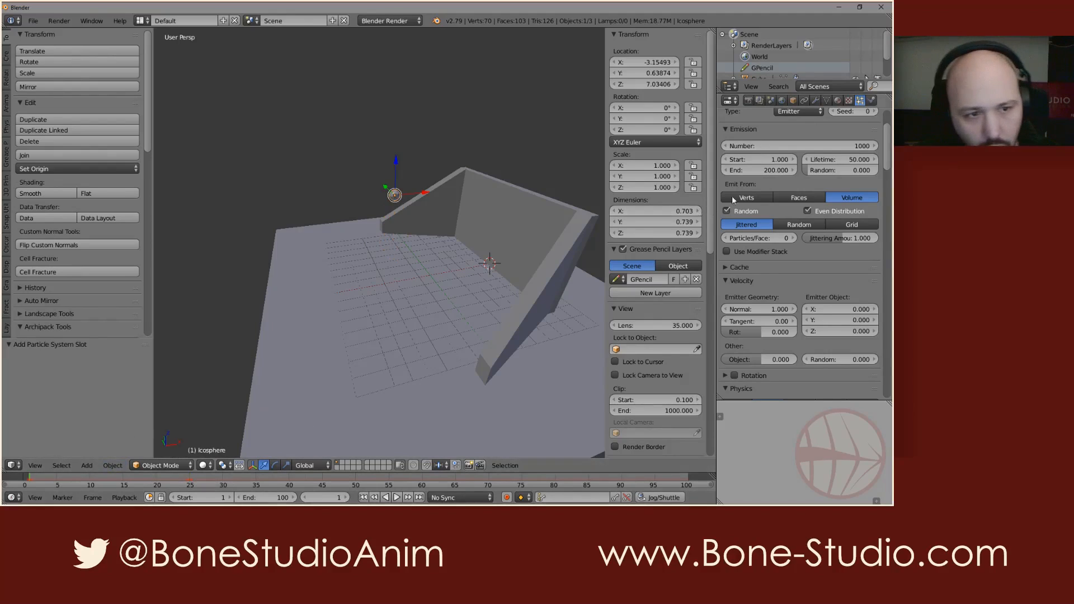
left_click(777, 170)
type("25")
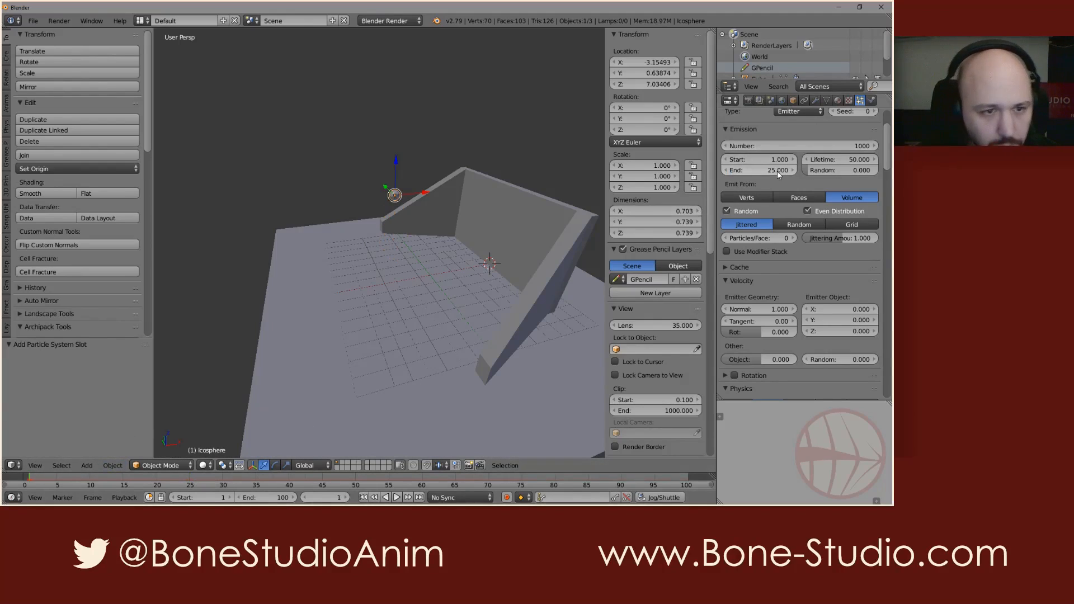
key("Return")
left_click(818, 143)
type("10000")
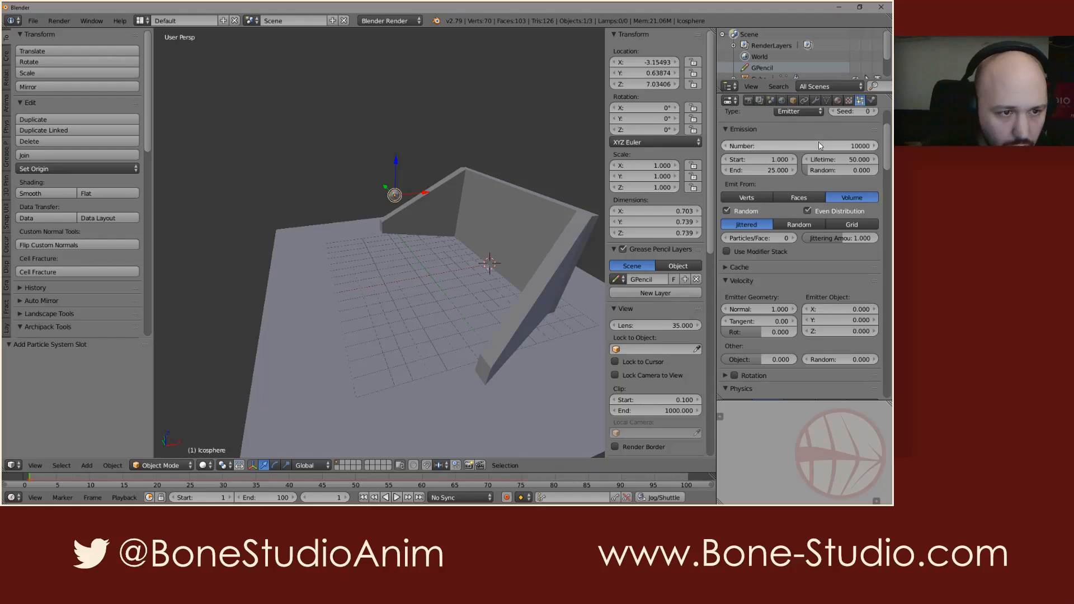
key("Return")
key("alt+a")
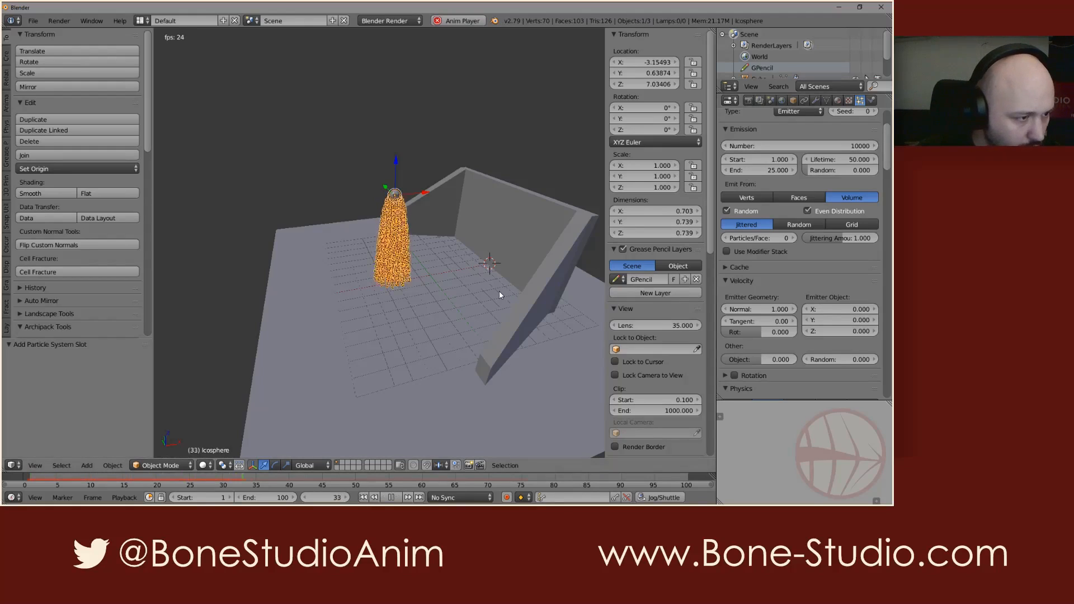
key("Escape")
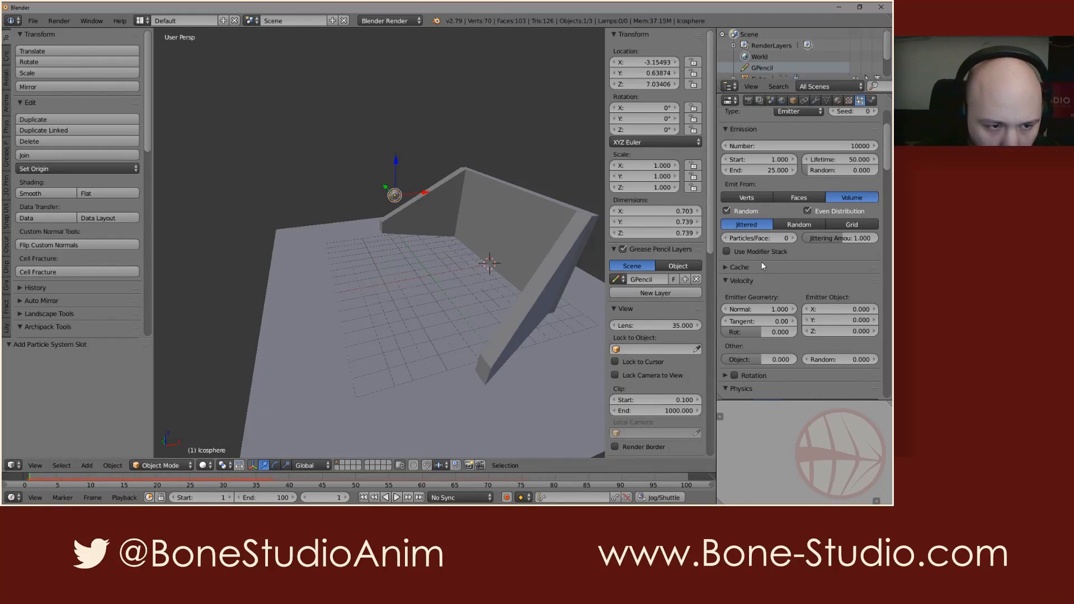
- Set the emission end to frame 35 and the particle number to 20000, and preview the animation
left_click(769, 168)
type("35")
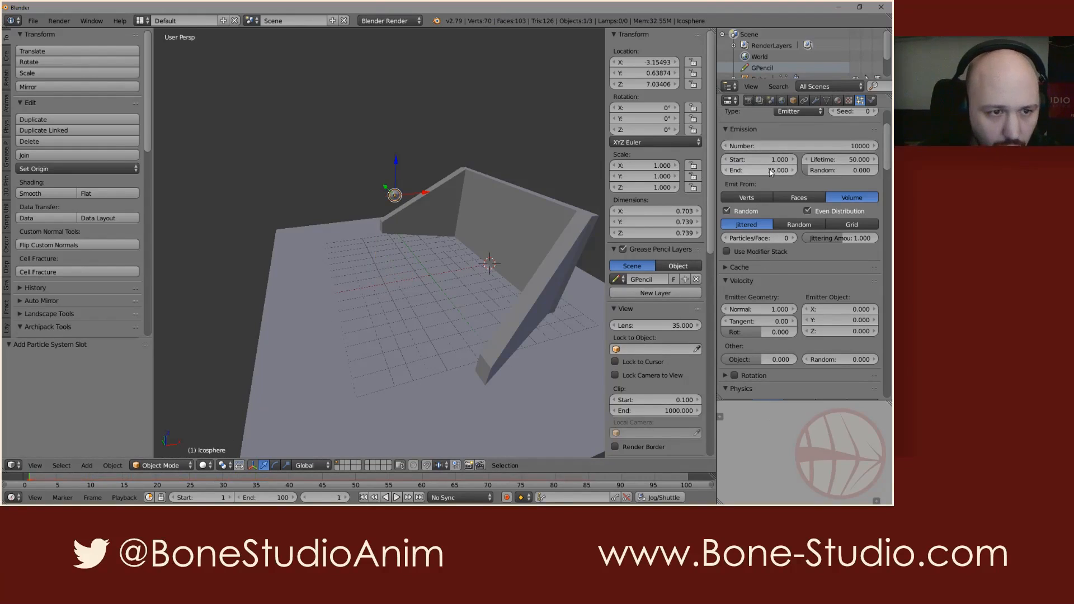
key("Return")
left_click(809, 144)
type("20000")
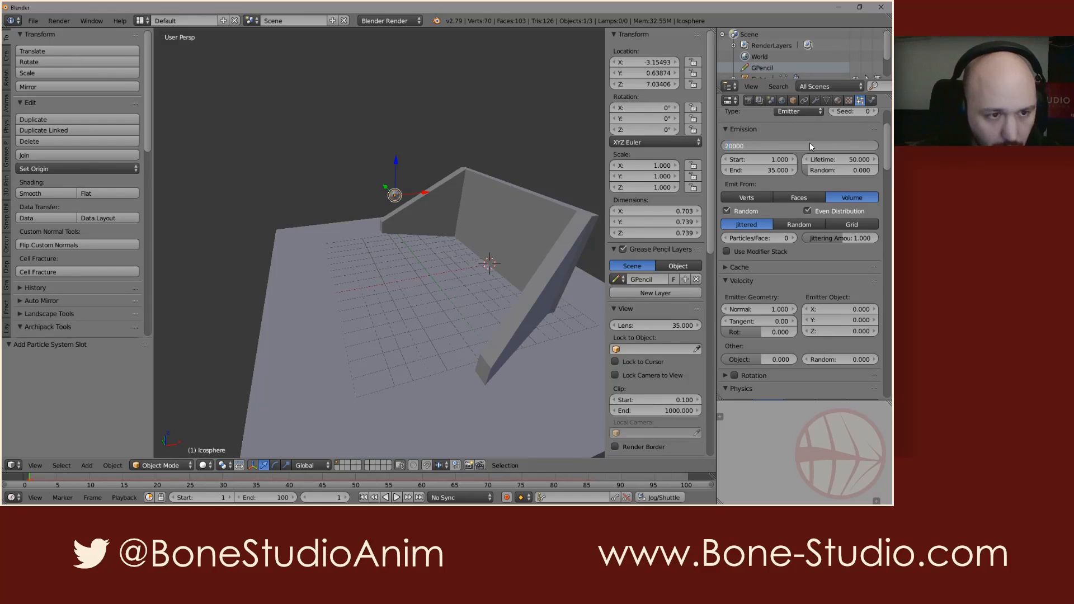
key("Return")
key("alt+a")
key("Escape")
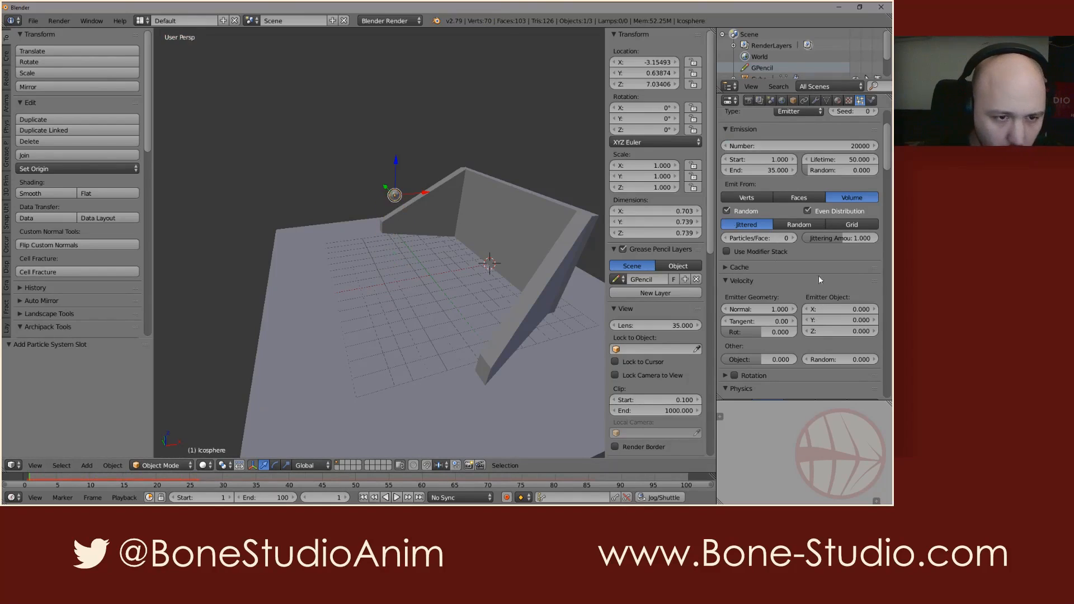
- Set the particles' normal velocity to 0 and the emitter object X velocity to 1, and play the animation
scroll(818, 275, "down", 2)
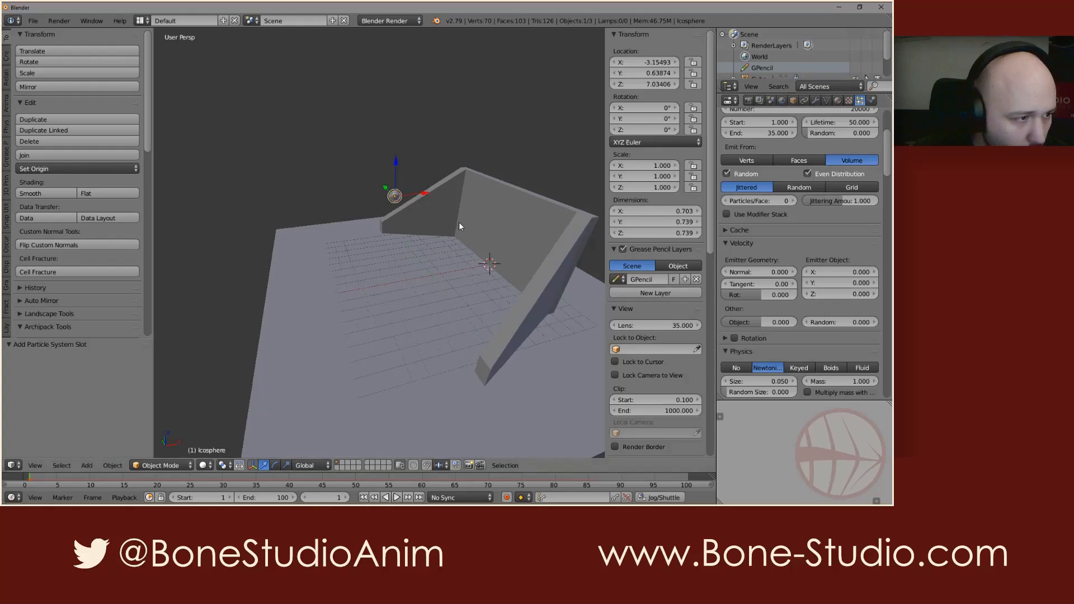
middle_click_drag(459, 222, 462, 225)
left_click(850, 273)
type("1")
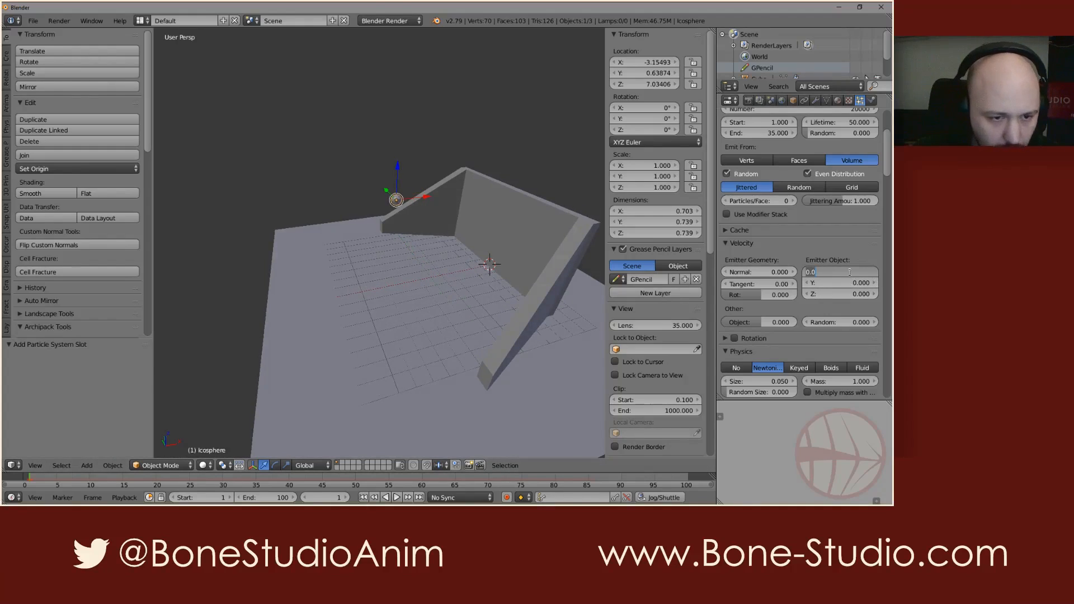
key("Return")
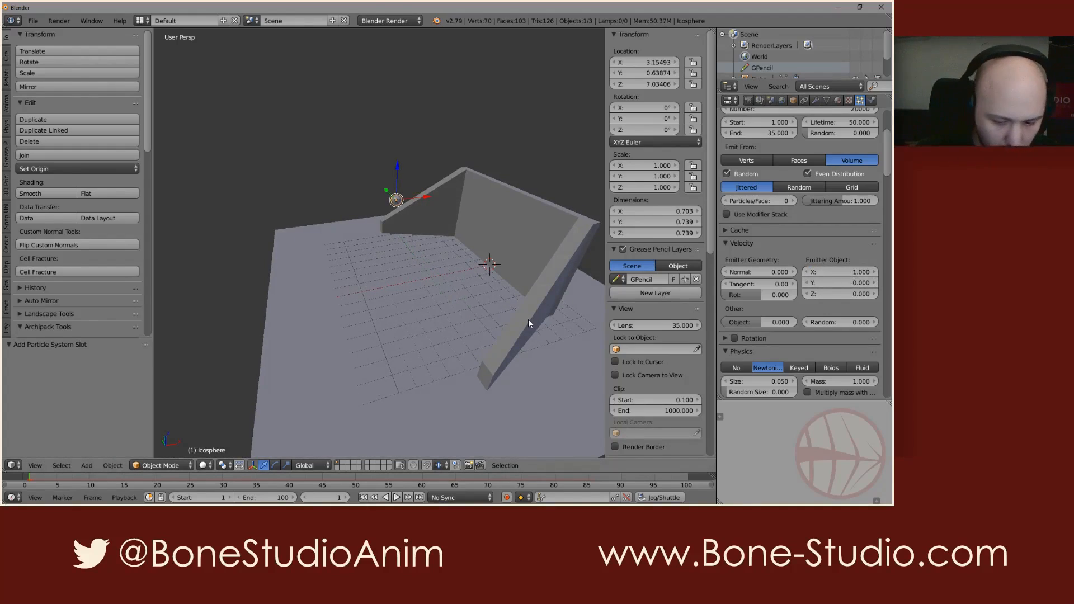
key("alt+a")
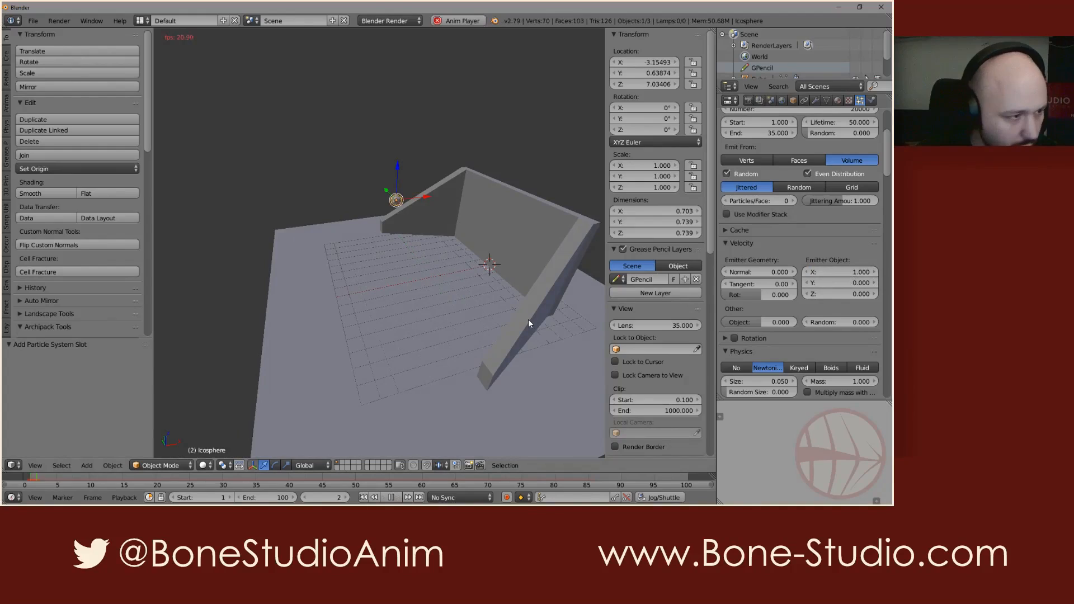
- Set the emitter object X velocity to 10, play the animation, and return to the first frame
left_click(848, 273)
type("10")
key("Return")
key("shift+Left")
key("alt+a")
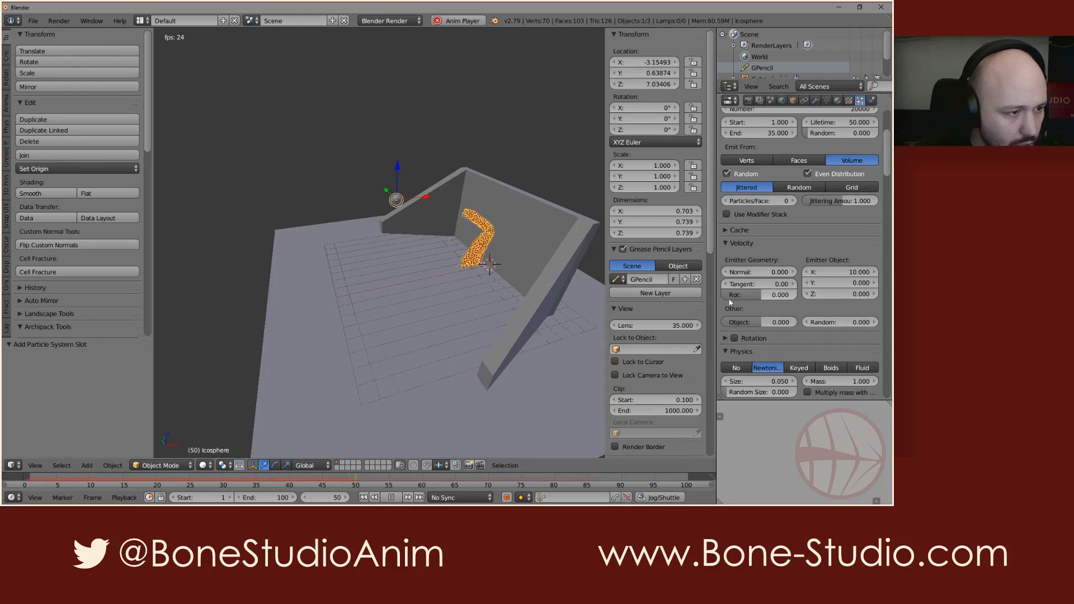
key("alt+a")
key("shift+Left")
scroll(444, 288, "up", 2)
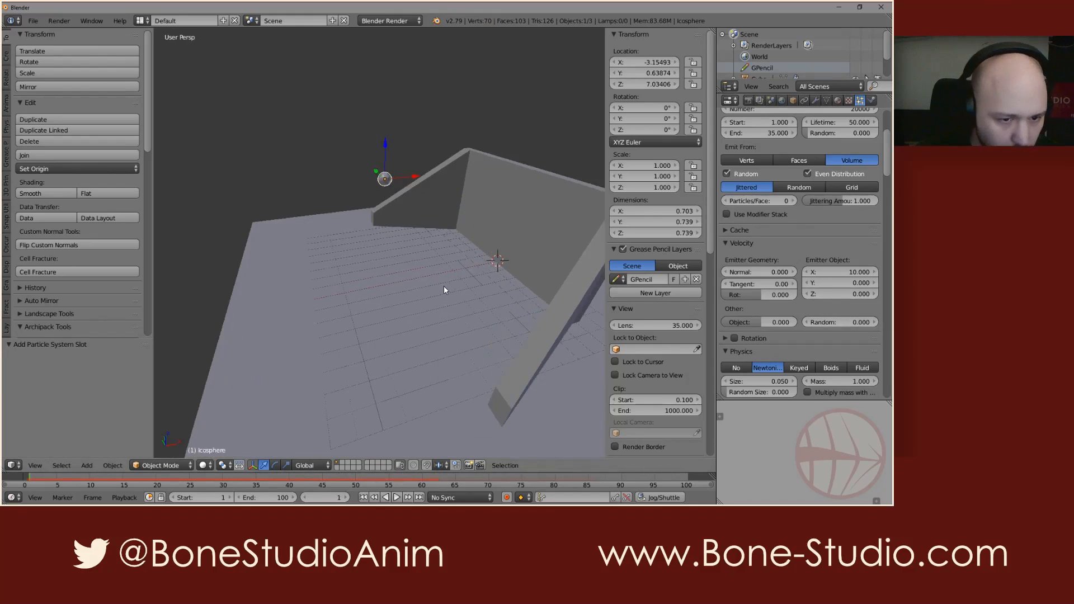
scroll(444, 290, "down", 1)
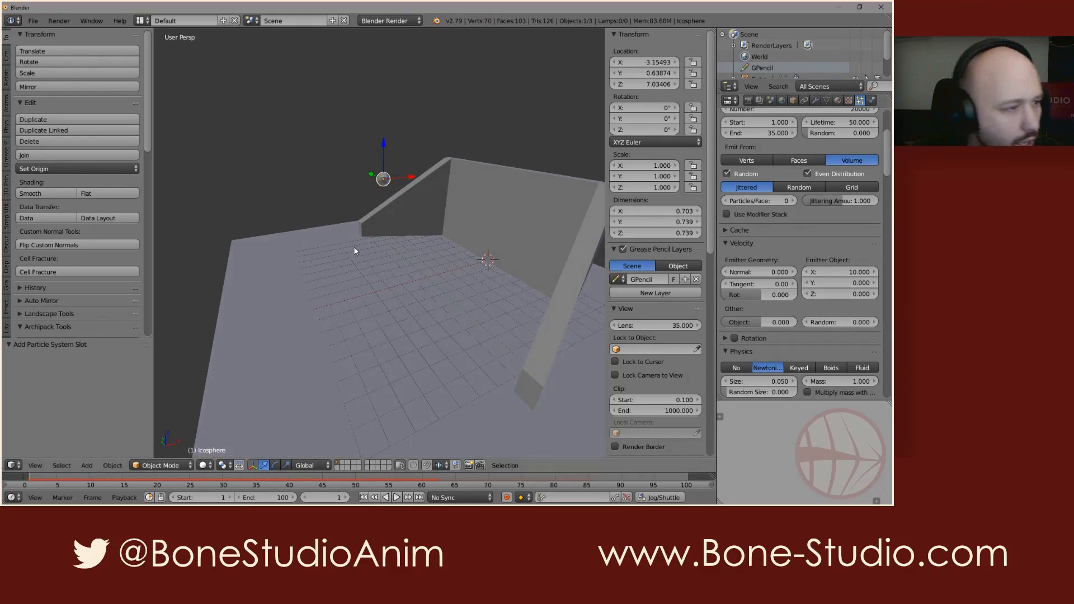
- Switch the particle physics type to Fluid and set the integration method to Verlet
scroll(827, 305, "down", 5)
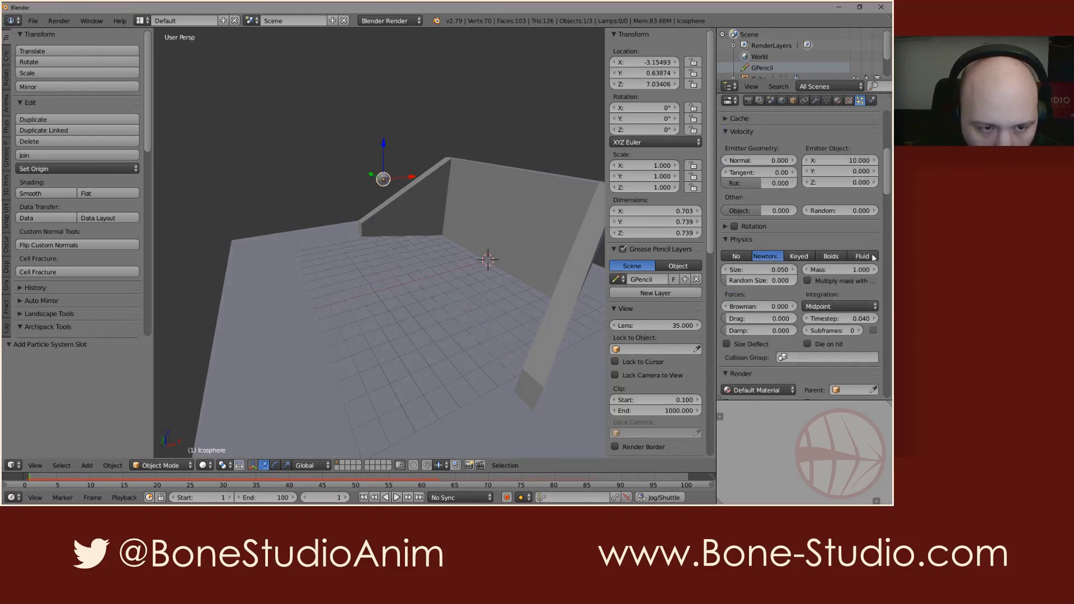
left_click(865, 257)
scroll(811, 288, "down", 3)
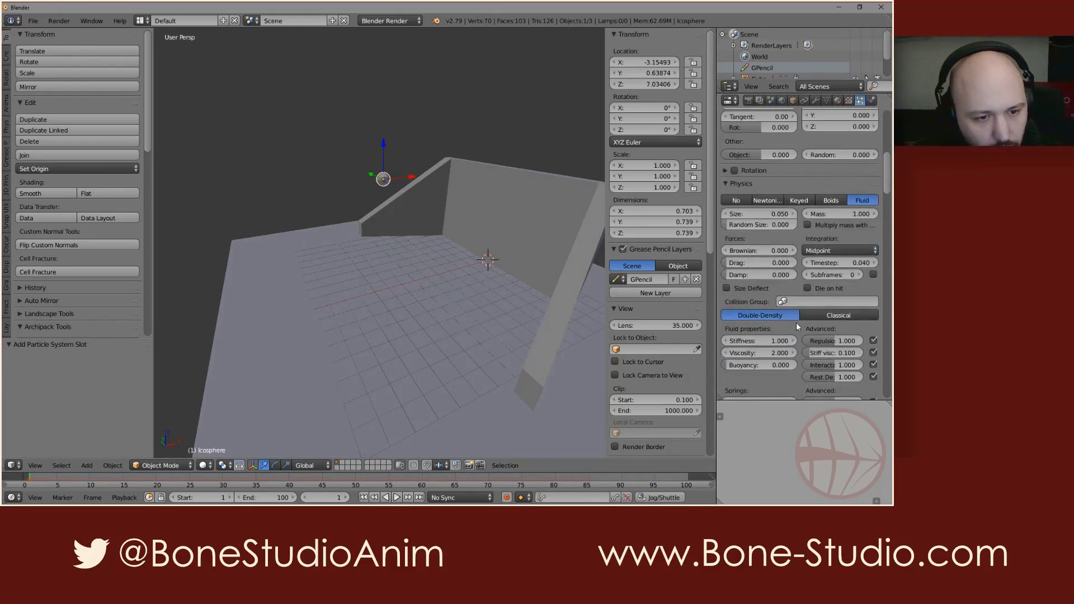
left_click(842, 250)
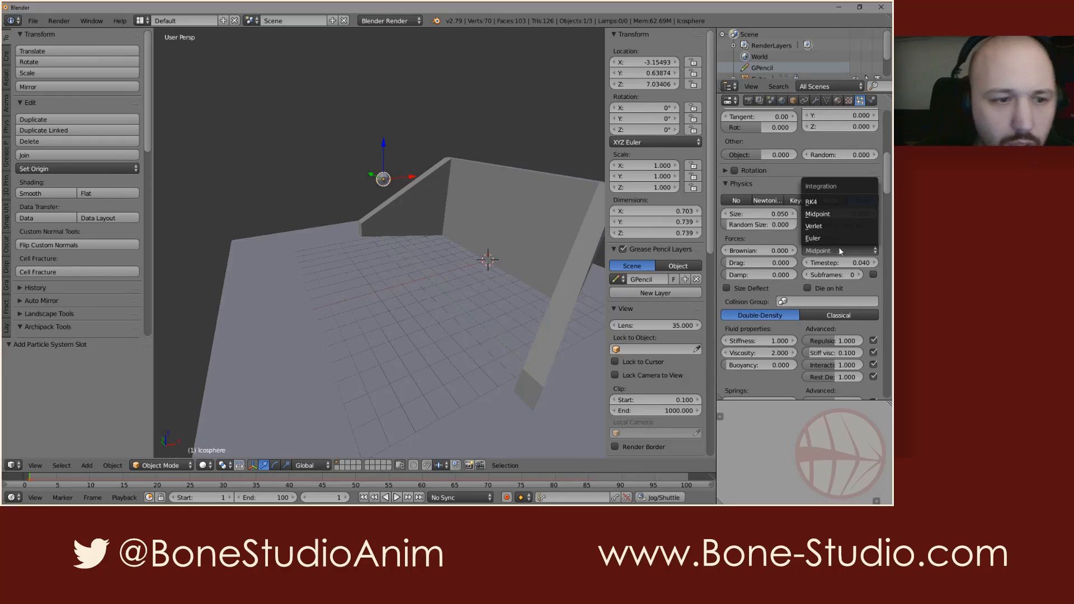
left_click(824, 226)
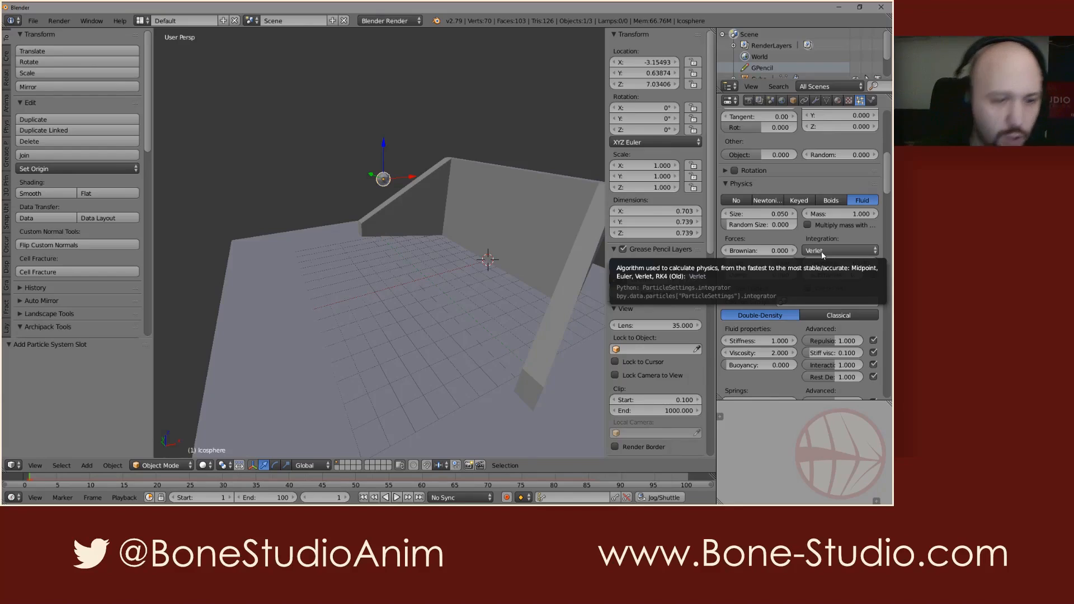
- Play the animation to check how the fluid particles behave at the existing particle size
left_click(772, 213)
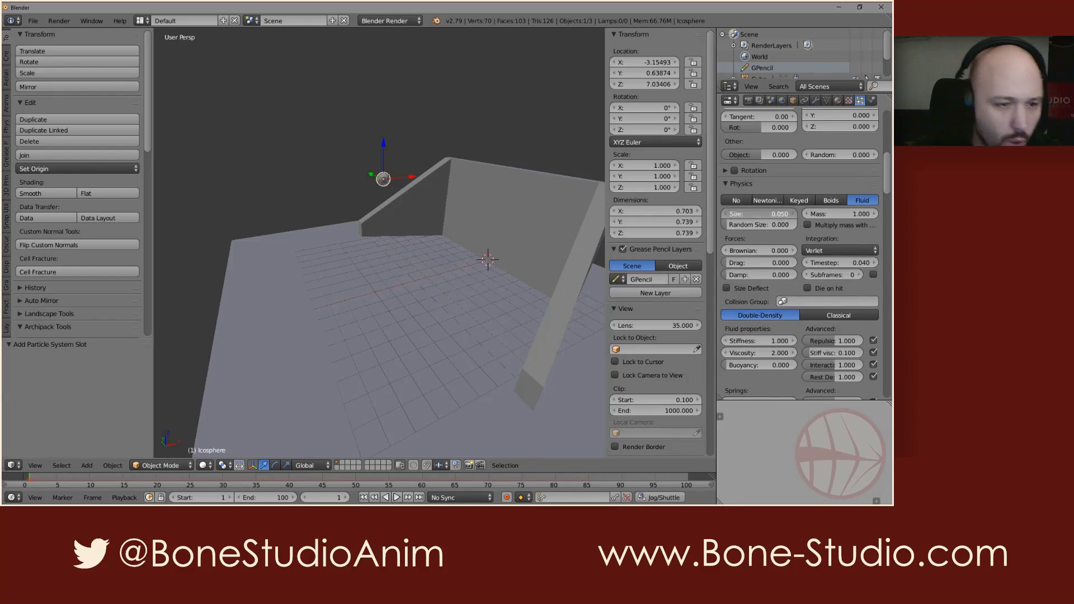
key("Return")
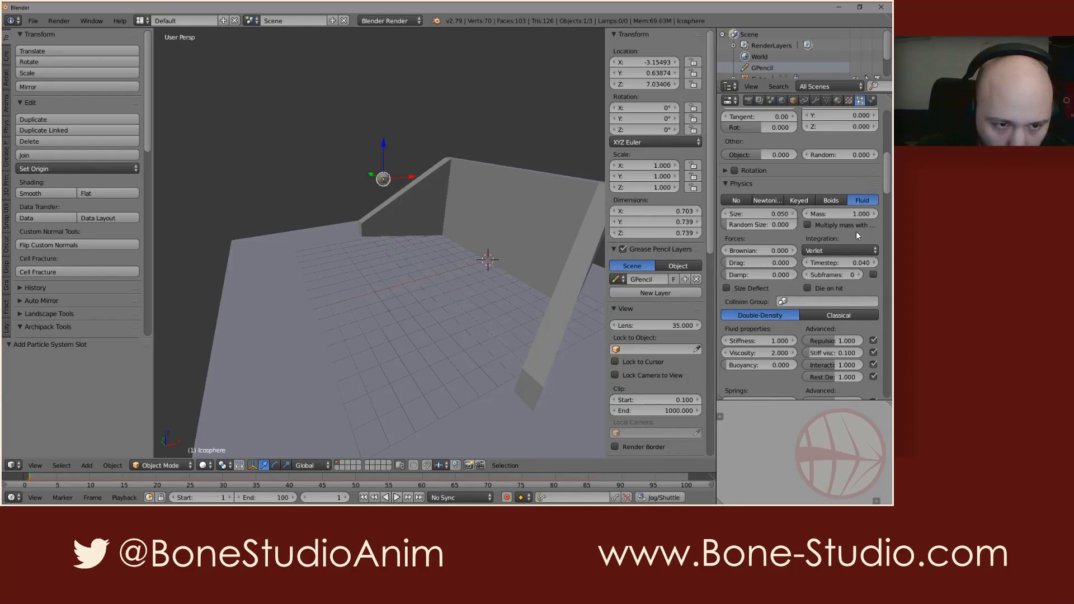
key("alt+a")
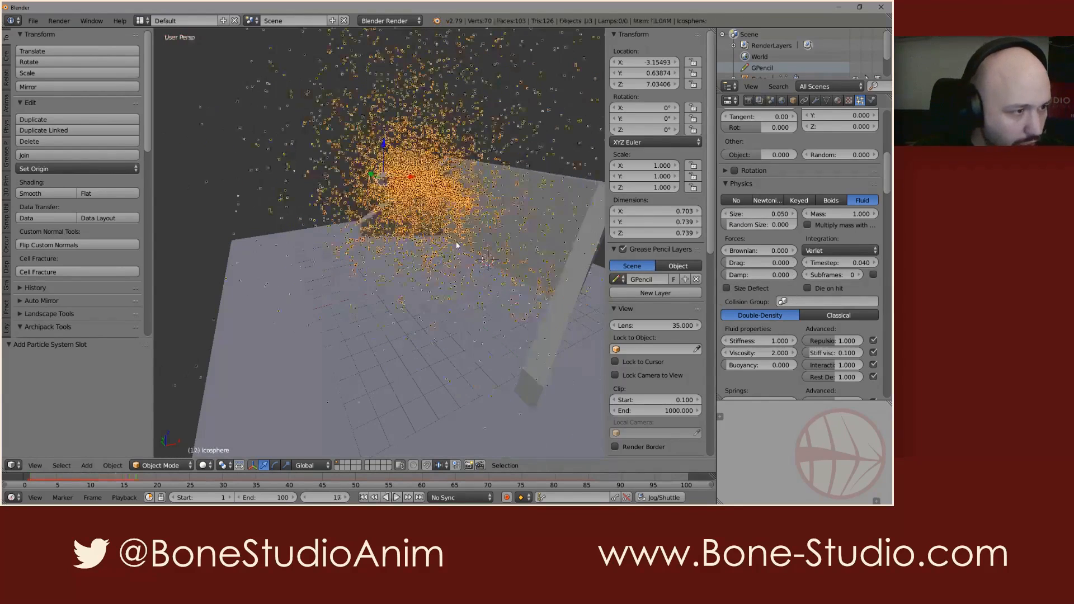
key("Escape")
- Try a particle size of 0.01 and preview the fluid animation
left_click(754, 215)
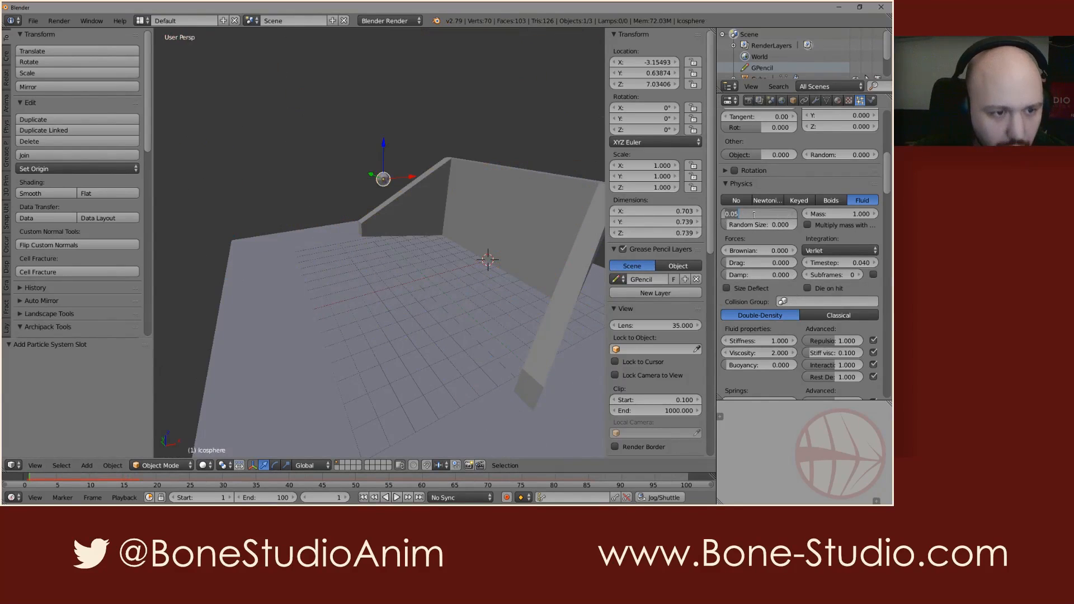
type("0.01")
key("Return")
key("alt+a")
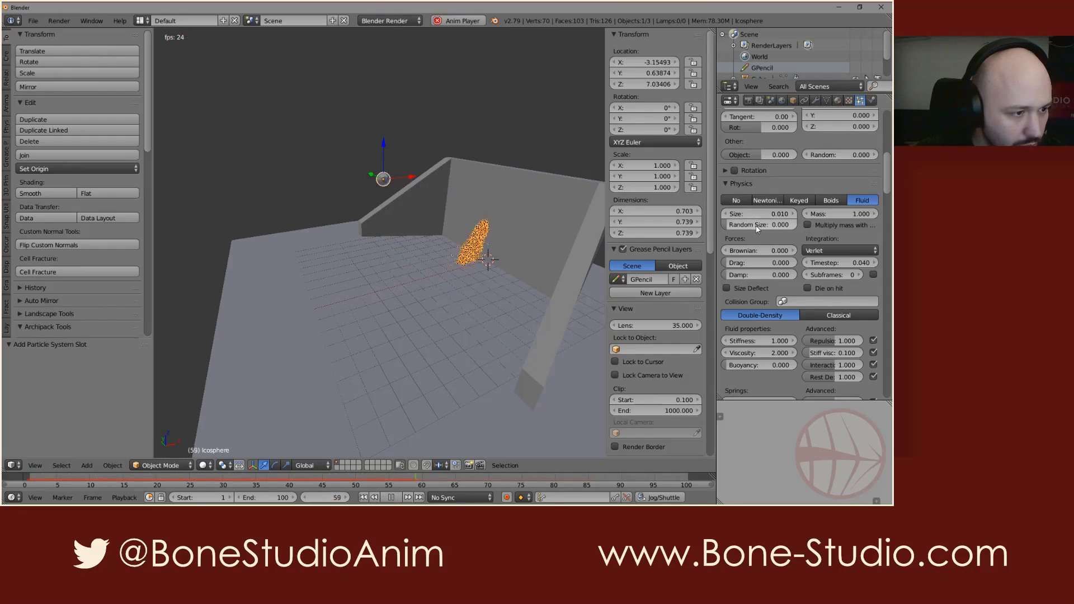
key("Escape")
- Try a particle size of 0.02 and play the fluid animation
left_click(757, 214)
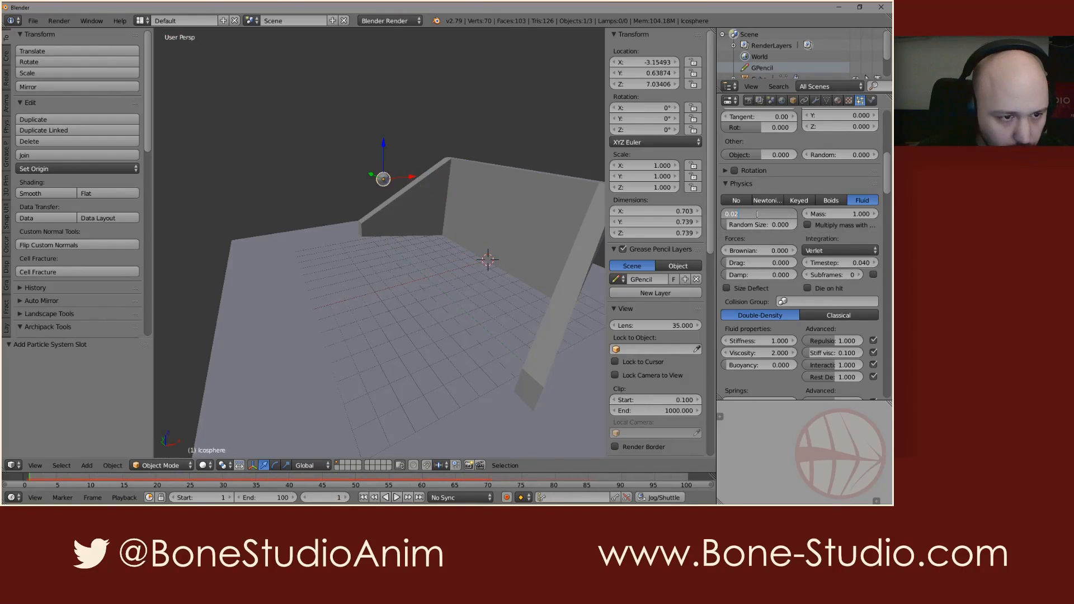
key("Return")
key("alt+a")
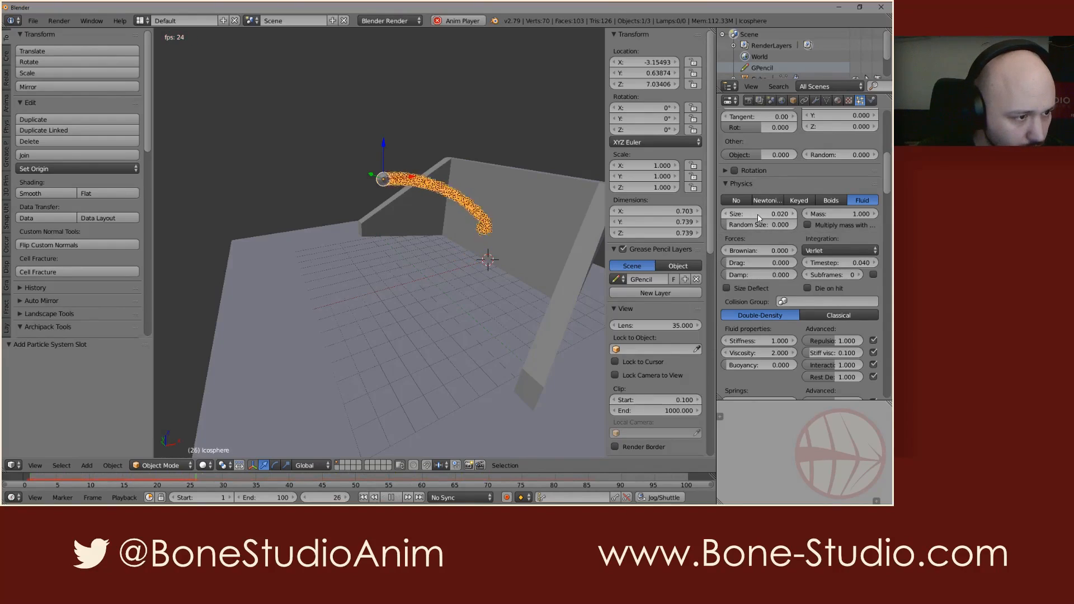
key("Escape")
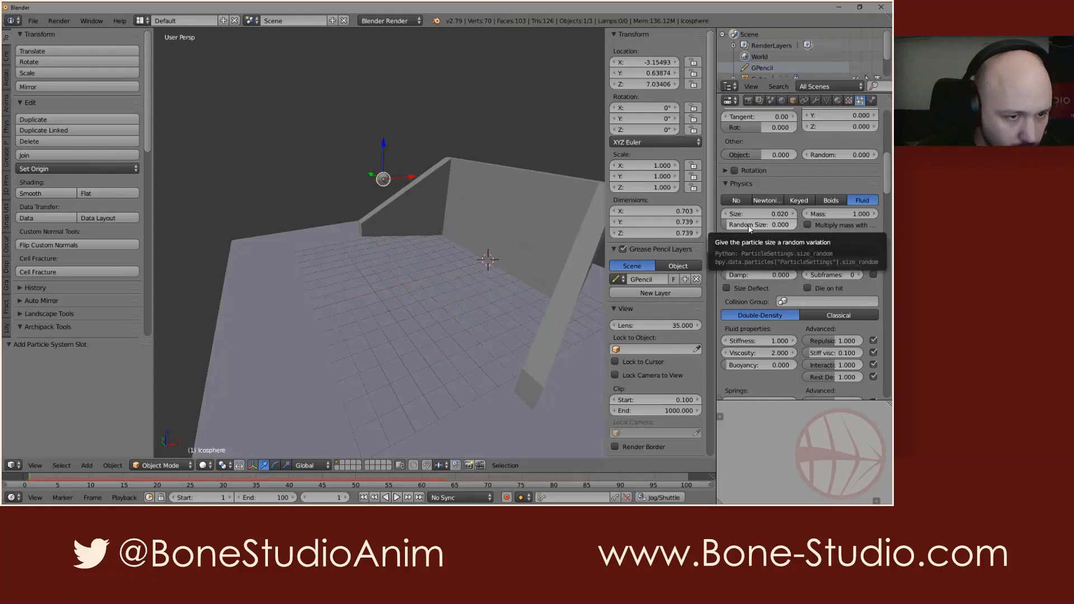
- Set the particle size to 0.015 and preview the fluid hitting the wall
left_click(750, 215)
type("0.015")
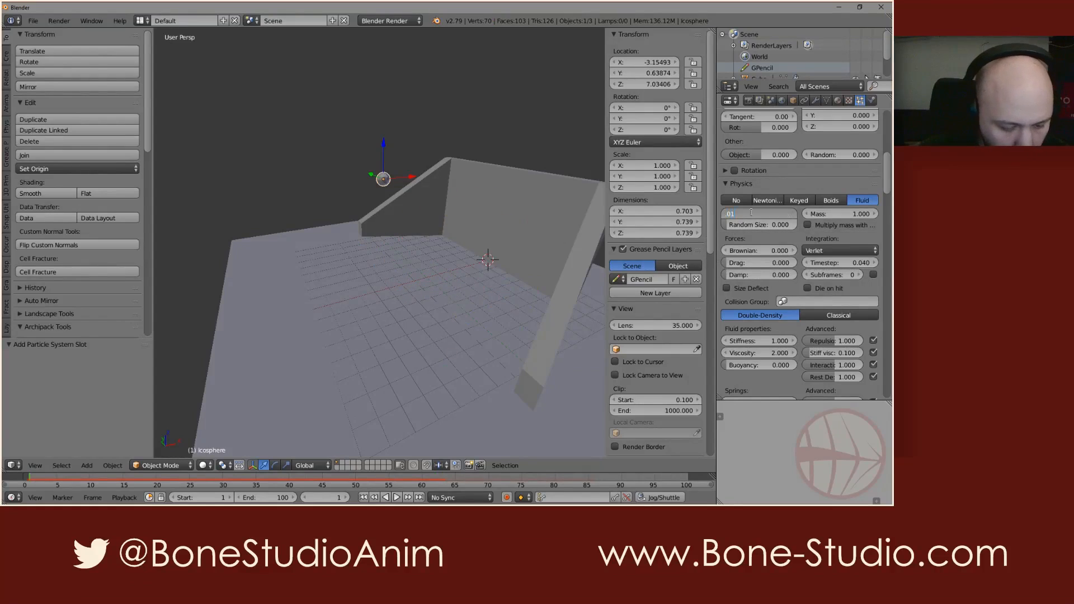
key("Return")
key("alt+a")
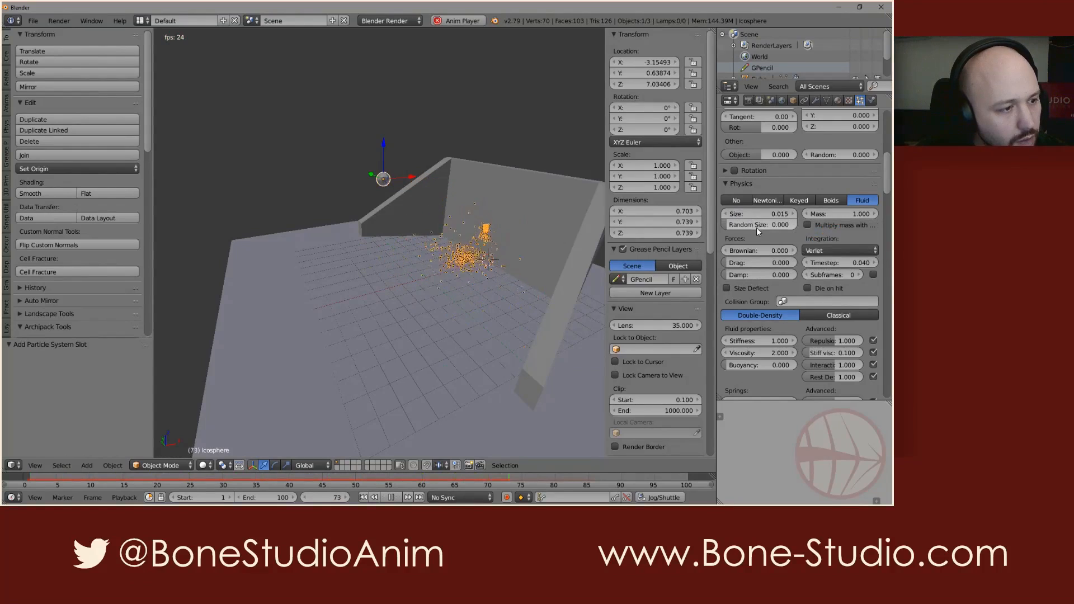
key("alt+a")
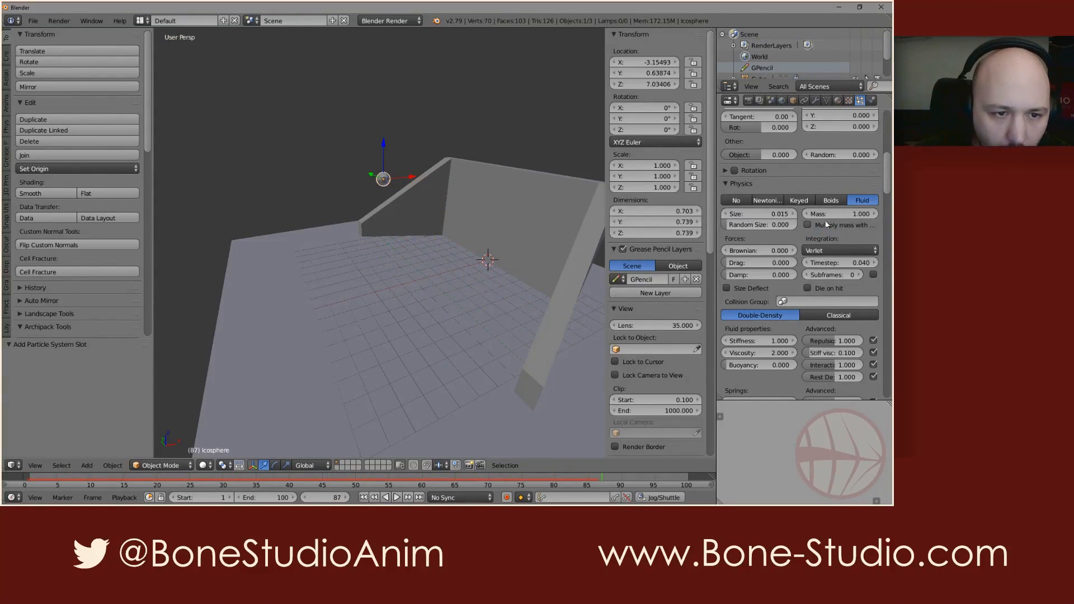
- Set the emitted particles' lifetime to 300 frames
scroll(826, 235, "up", 10)
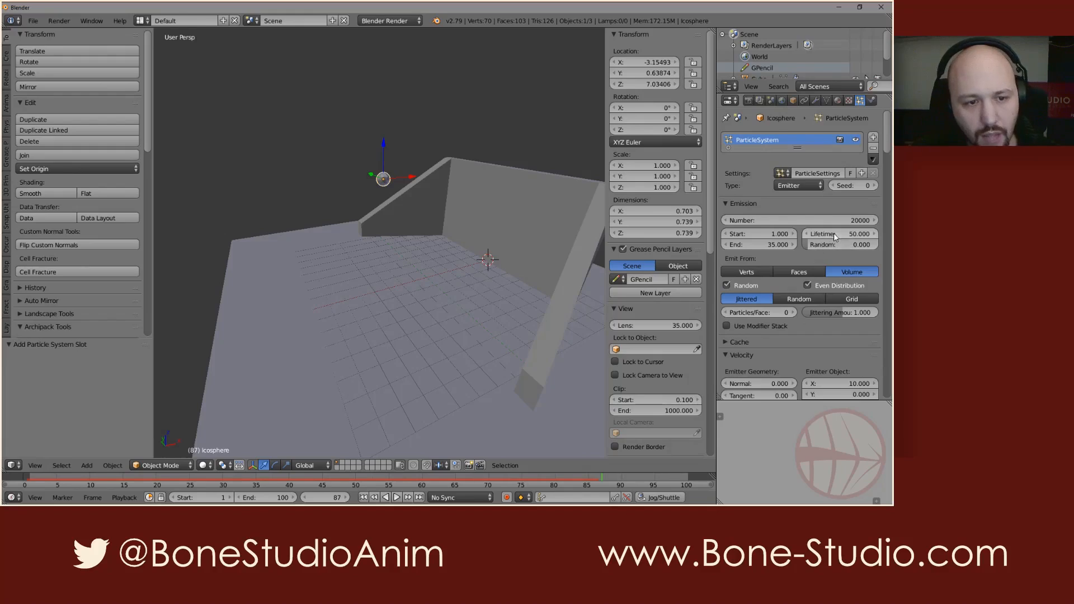
left_click(833, 234)
type("300")
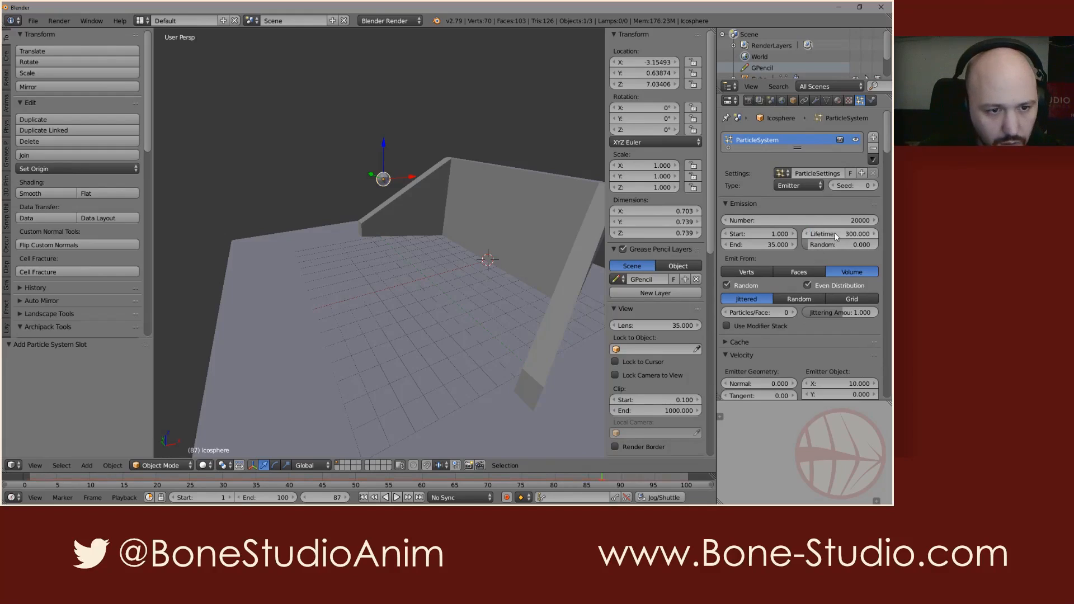
key("Return")
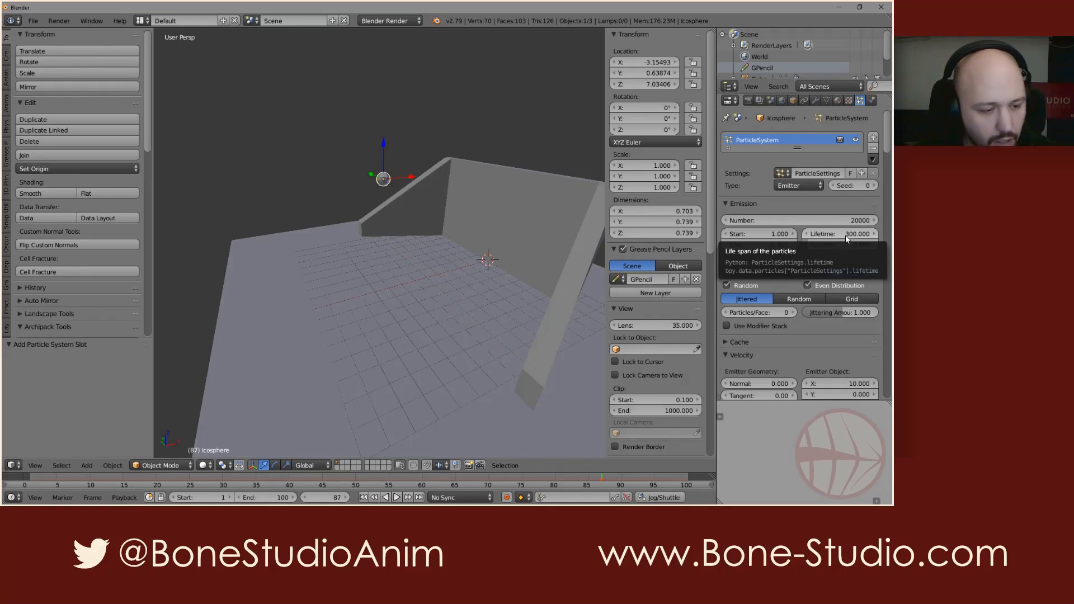
- Play the animation and examine the particle stream against the wall up close, then return to the first frame
key("alt+a")
middle_click_drag(468, 269, 449, 257)
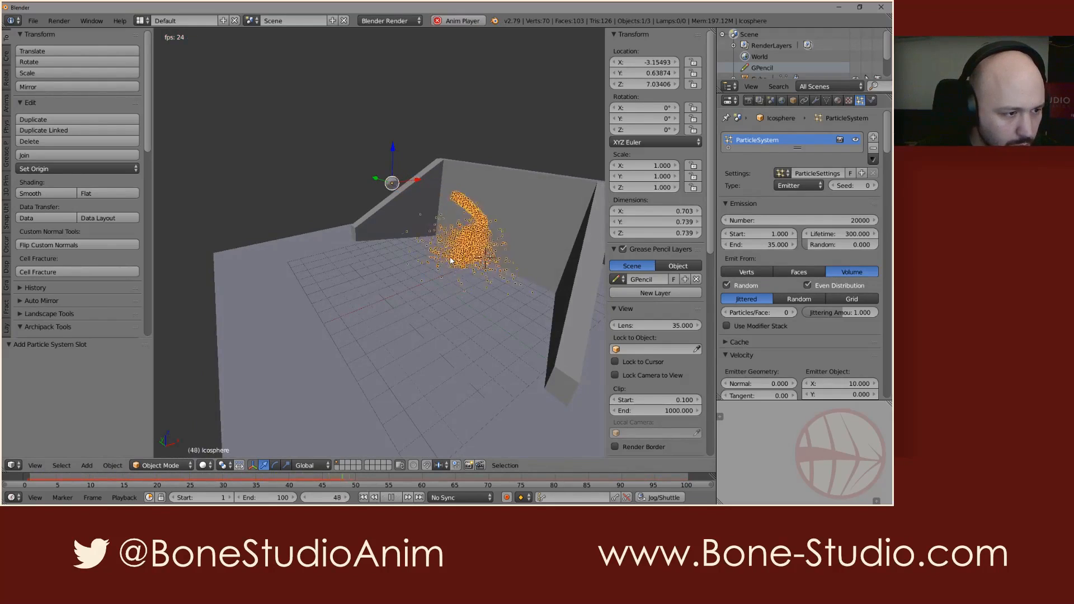
scroll(500, 231, "up", 8)
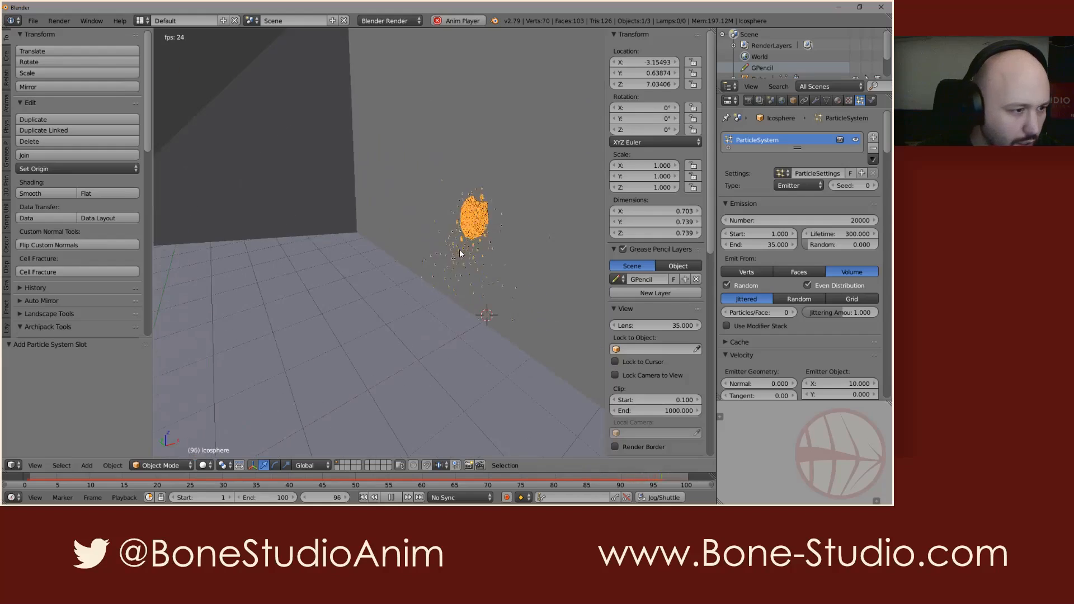
key("alt+a")
key("alt+a")
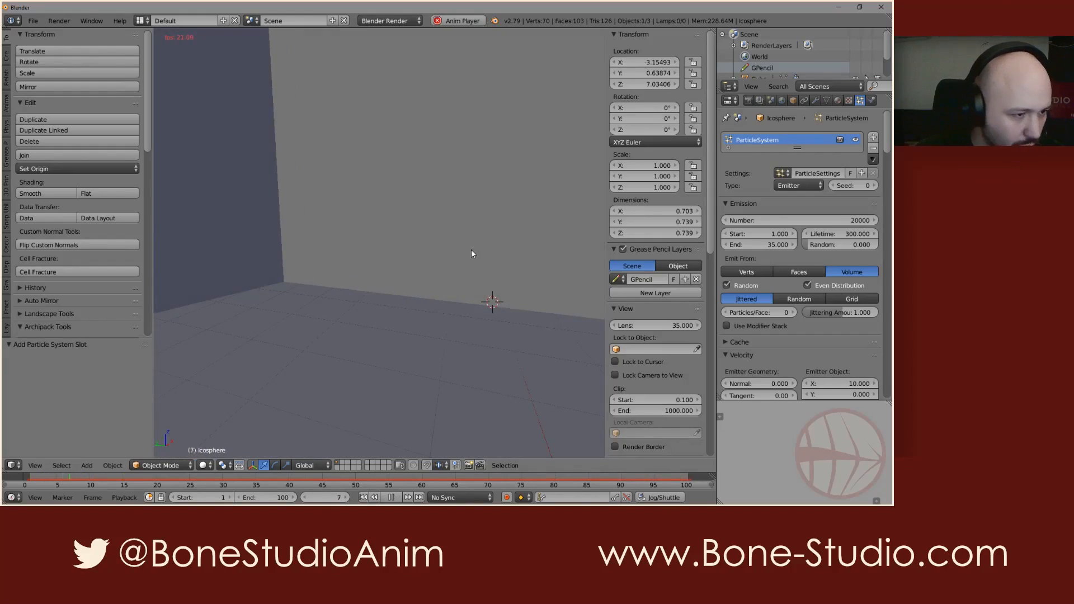
middle_click_drag(471, 249, 454, 257)
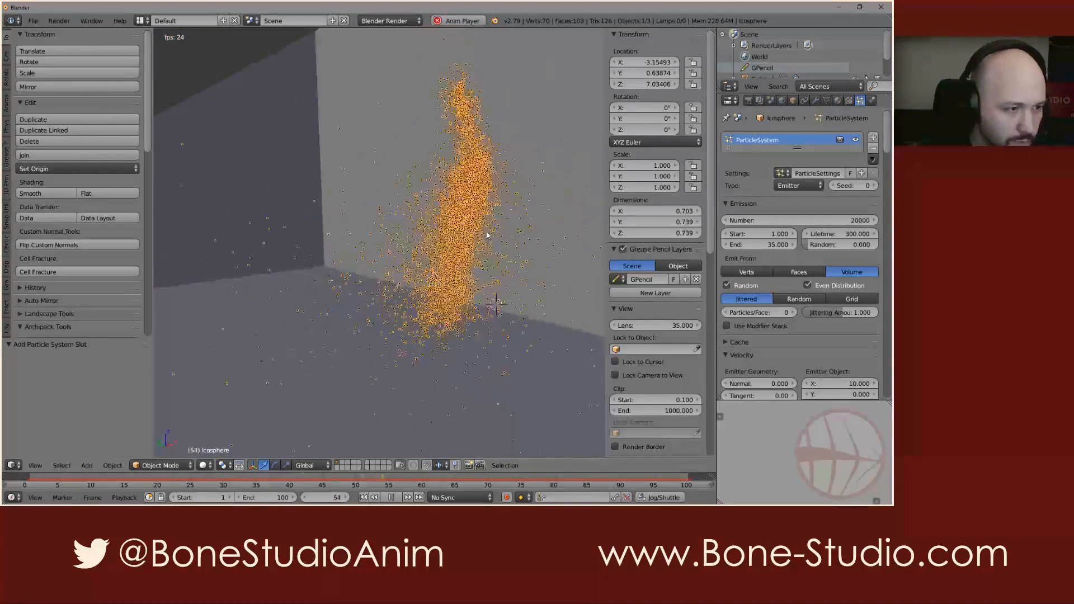
key("alt+a")
key("shift+Left")
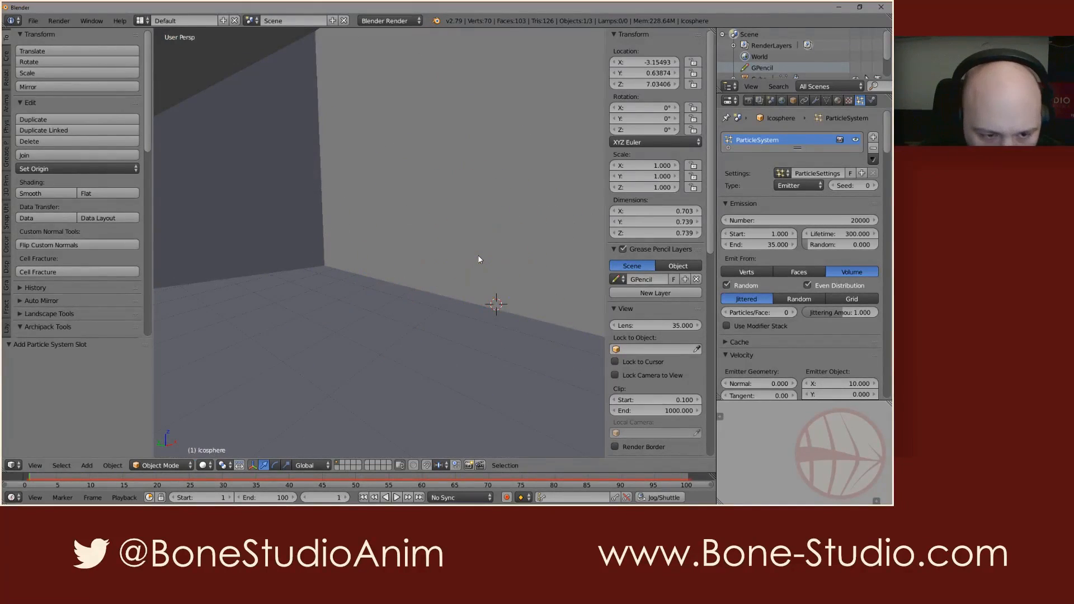
- Set the particle forces to 0.01 drag and 0.01 damp
scroll(814, 303, "down", 5)
scroll(813, 303, "down", 10)
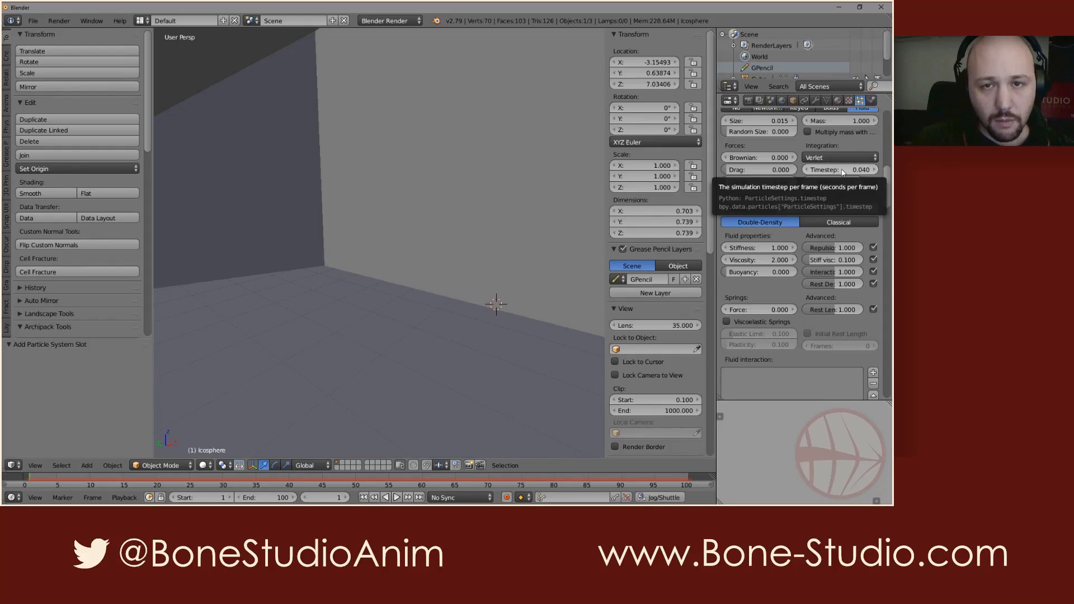
left_click(775, 170)
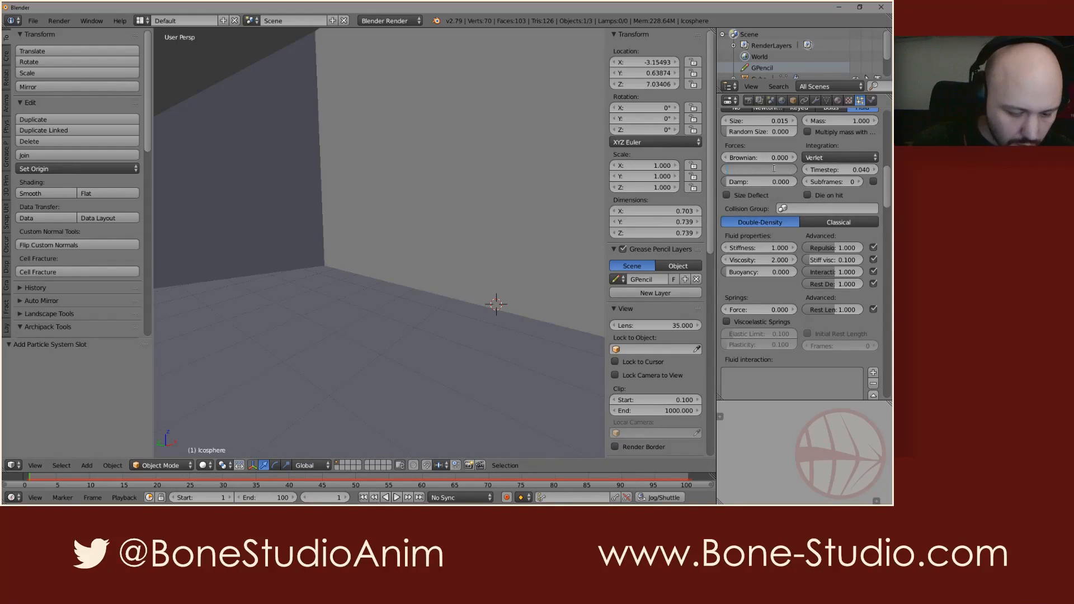
type(".01")
key("Return")
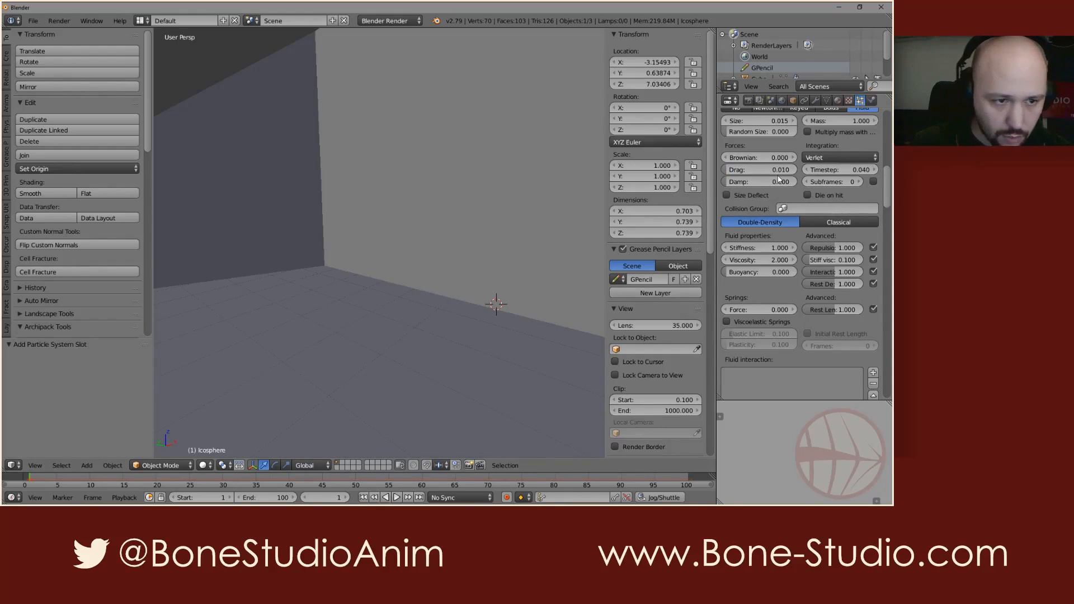
left_click(778, 180)
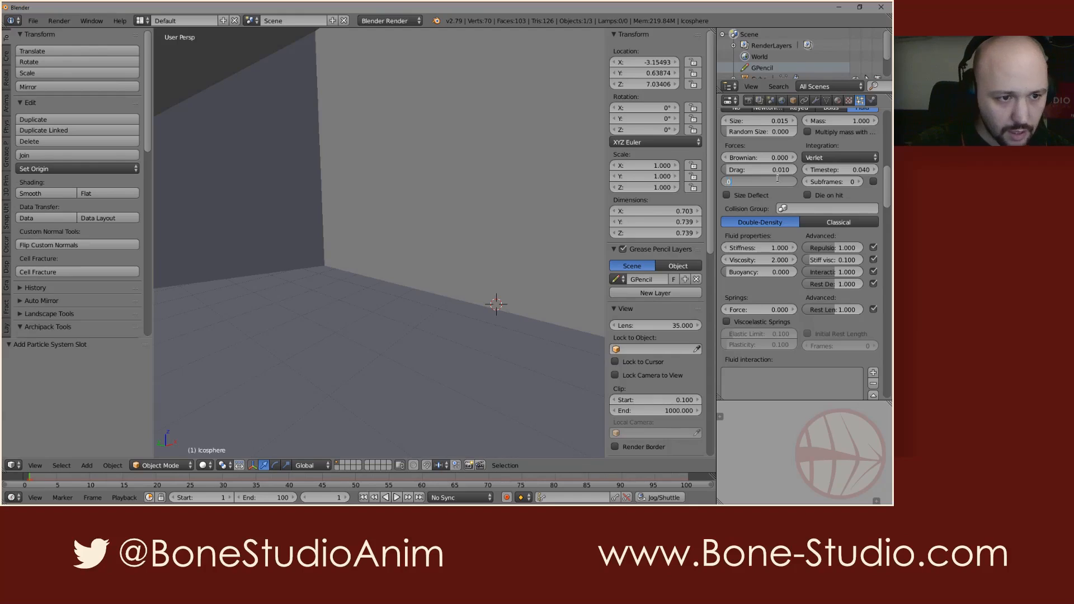
type(".01")
key("Return")
- Play the animation from a wider view to check the particles' motion with drag and damping
scroll(514, 241, "down", 3)
mouse_move(462, 274)
middle_mouse_down()
mouse_move(461, 263)
mouse_move(442, 270)
middle_mouse_up()
scroll(460, 262, "down", 3)
key("alt+a")
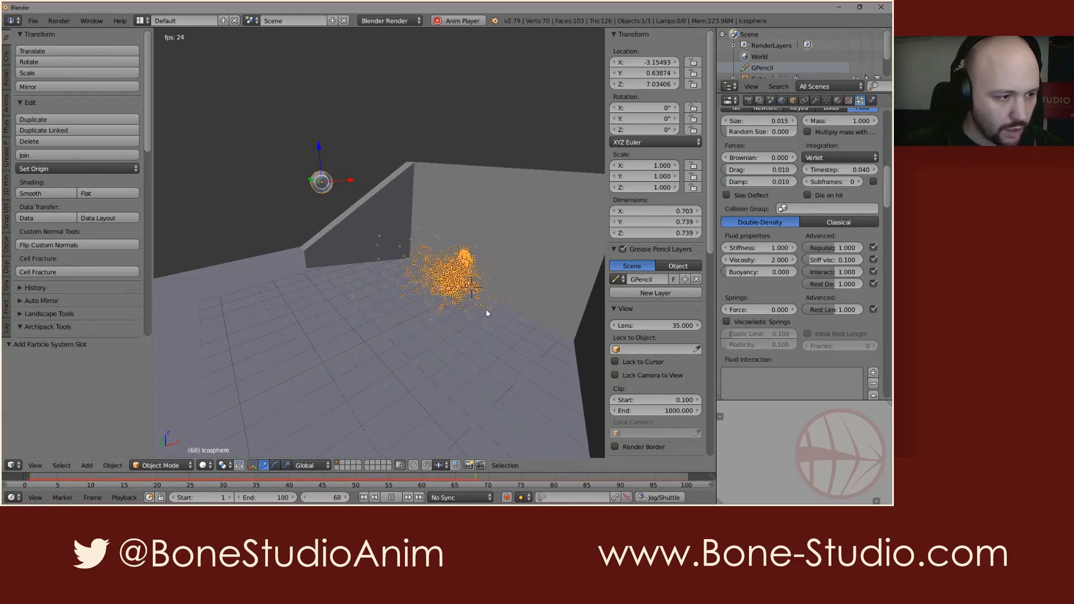
key("alt+a")
- Enable collision physics on the ground plane and set its particle stickiness to 0.1
scroll(379, 339, "down", 3)
middle_click_drag(378, 340, 333, 350)
right_click(331, 349)
left_click(871, 100)
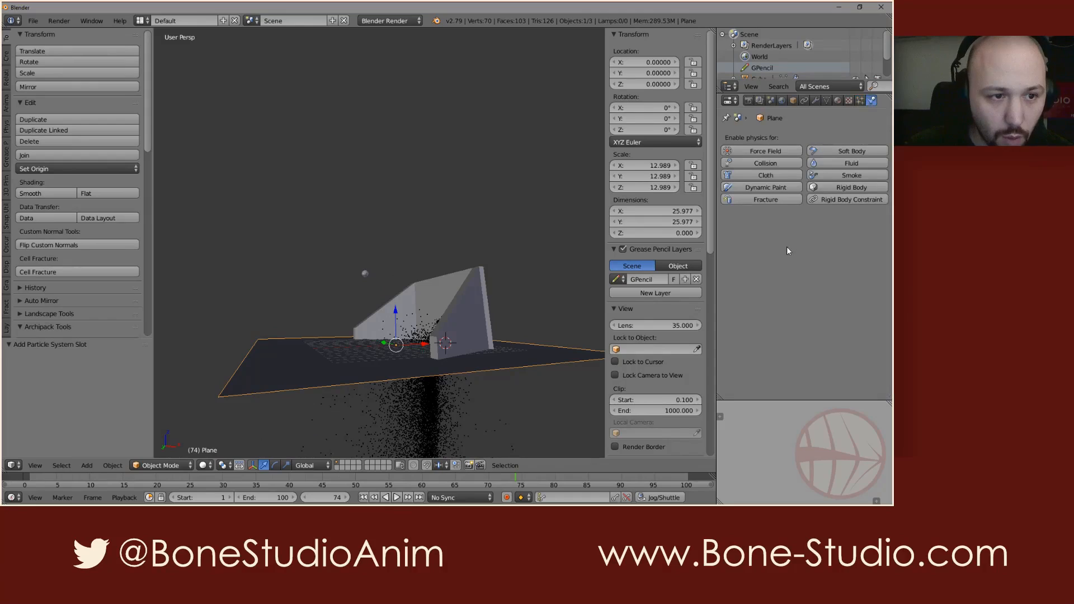
left_click(749, 163)
left_click(766, 258)
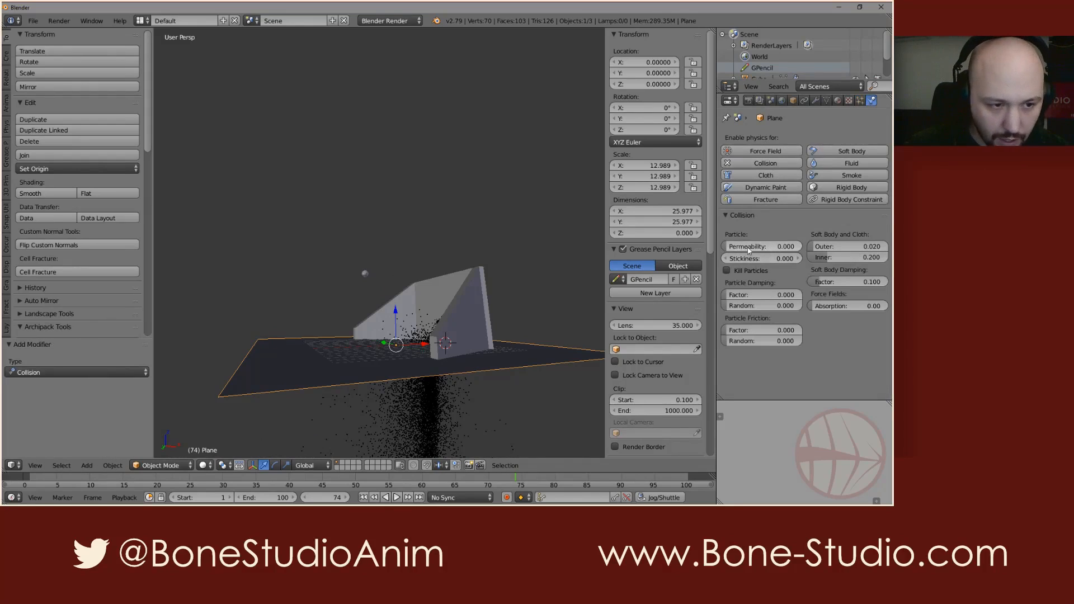
type("0.0")
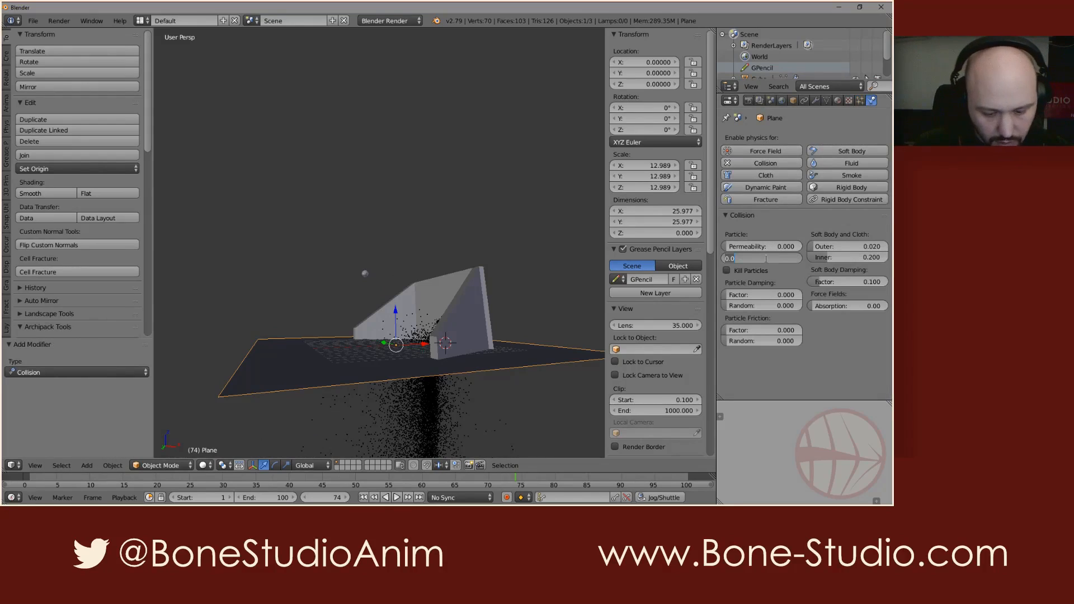
type("0.1")
key("Return")
- Set the ground plane's particle damping factor to 0.7 and its random damping to 0.3
left_click(780, 298)
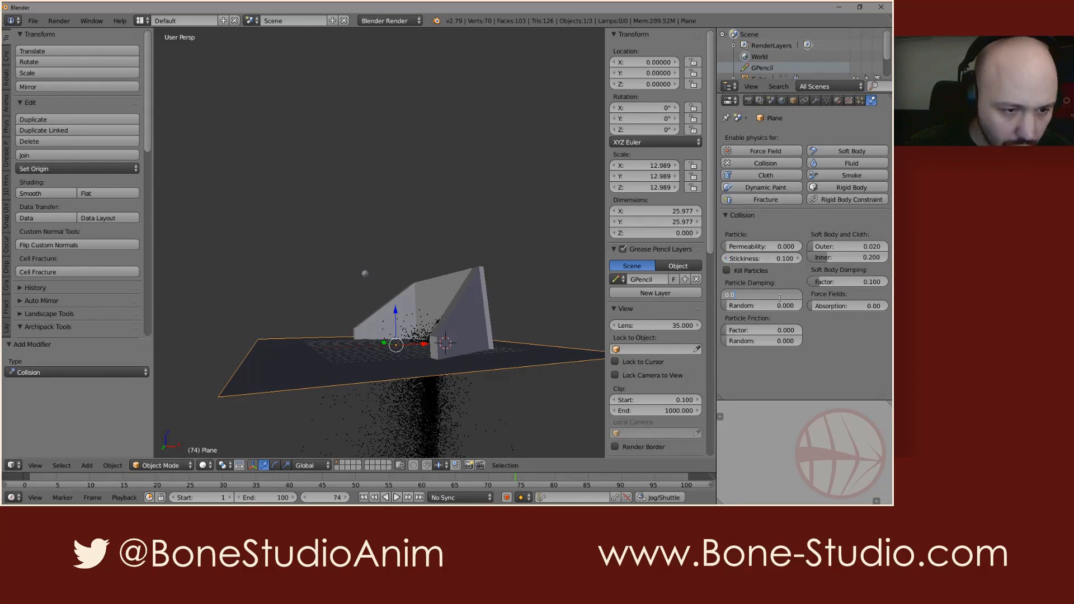
type("0.7")
key("Return")
left_click(774, 306)
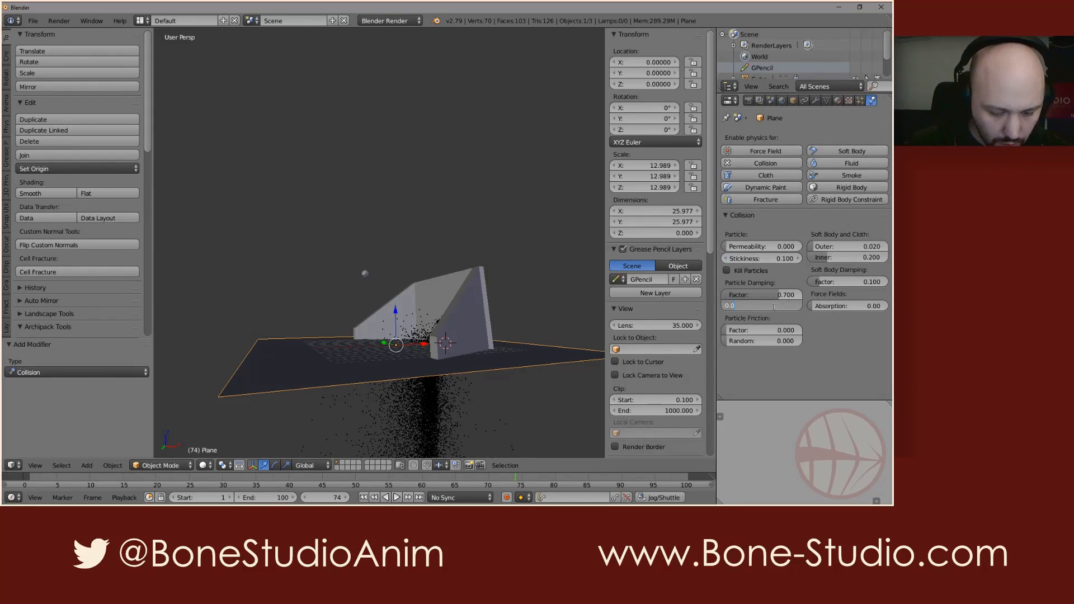
type("0.3")
key("Return")
- Set the ground plane's particle friction factor to 0.7
left_click(774, 330)
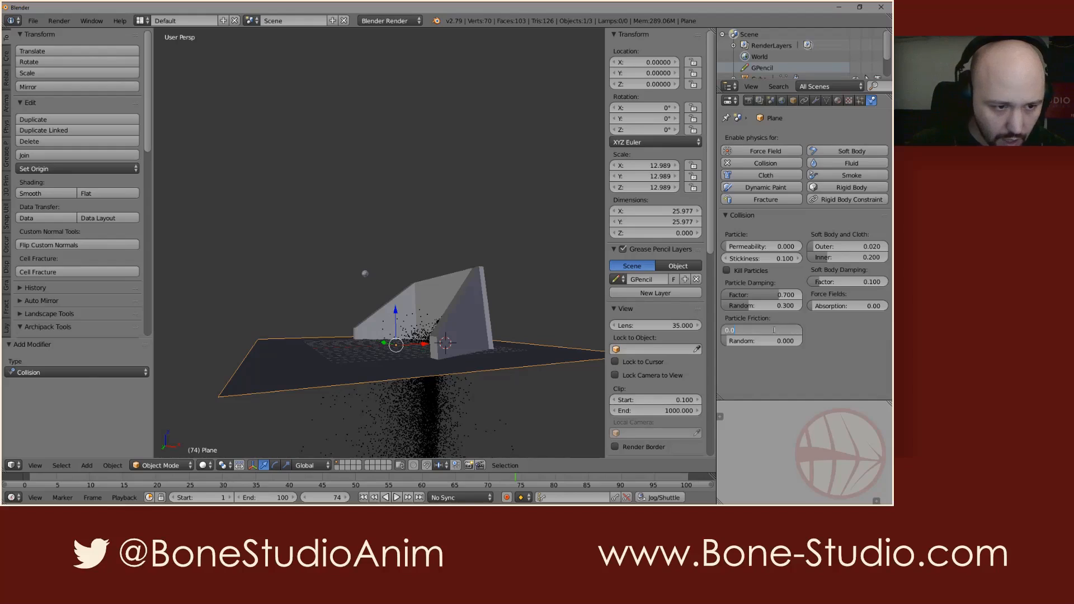
type(".7")
key("Return")
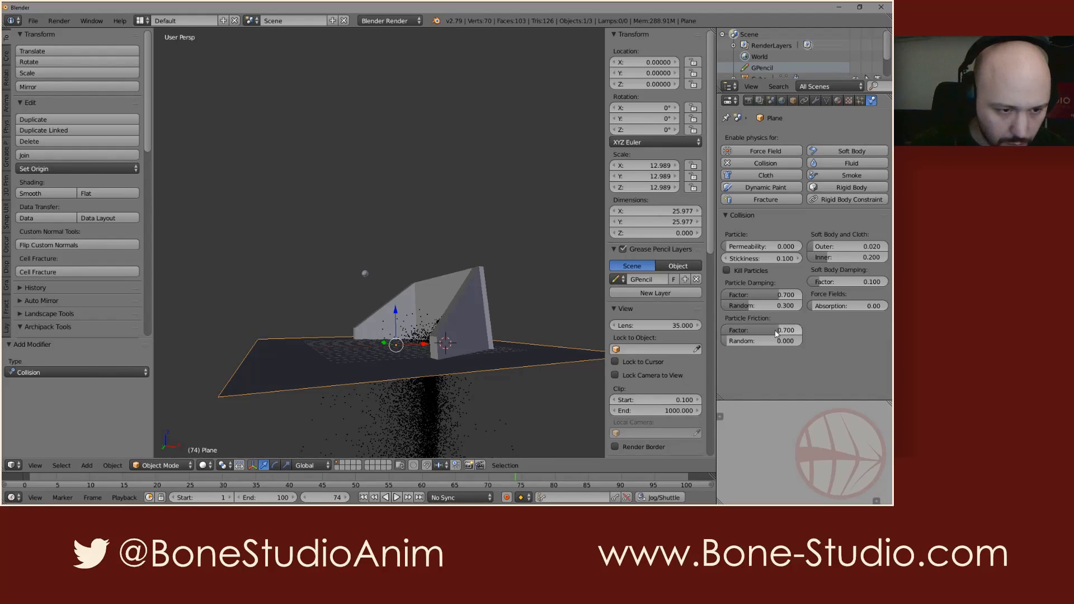
- Set the ground plane's random particle friction to 0.3
left_click(777, 340)
type(".3")
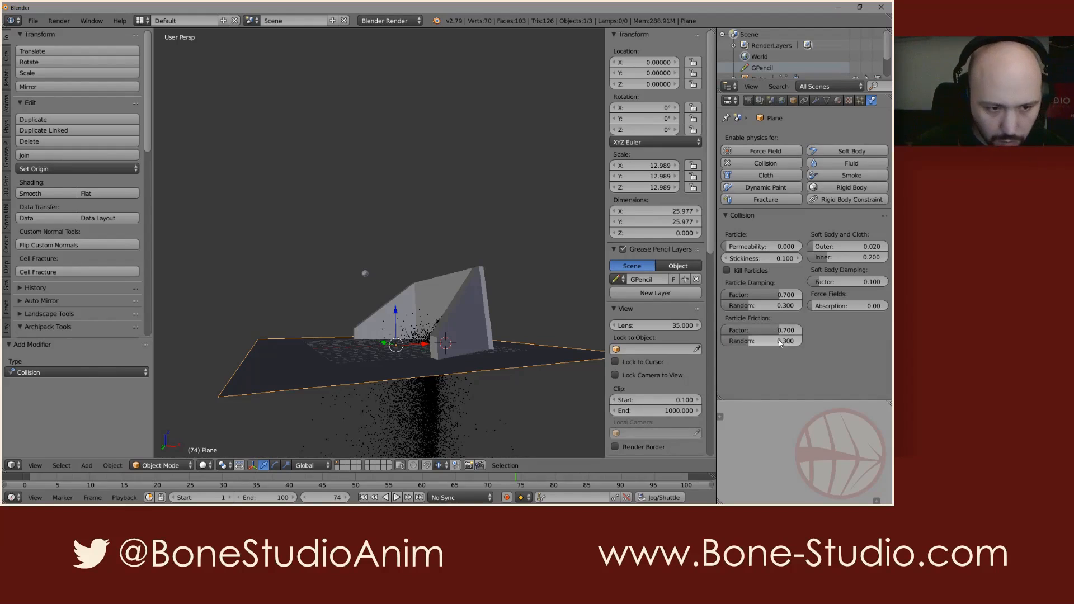
key("Return")
- Select the ico sphere emitter and play the animation from the first frame to check the particles against the wall and ground plane
middle_click_drag(396, 203, 473, 250)
key("shift+Left")
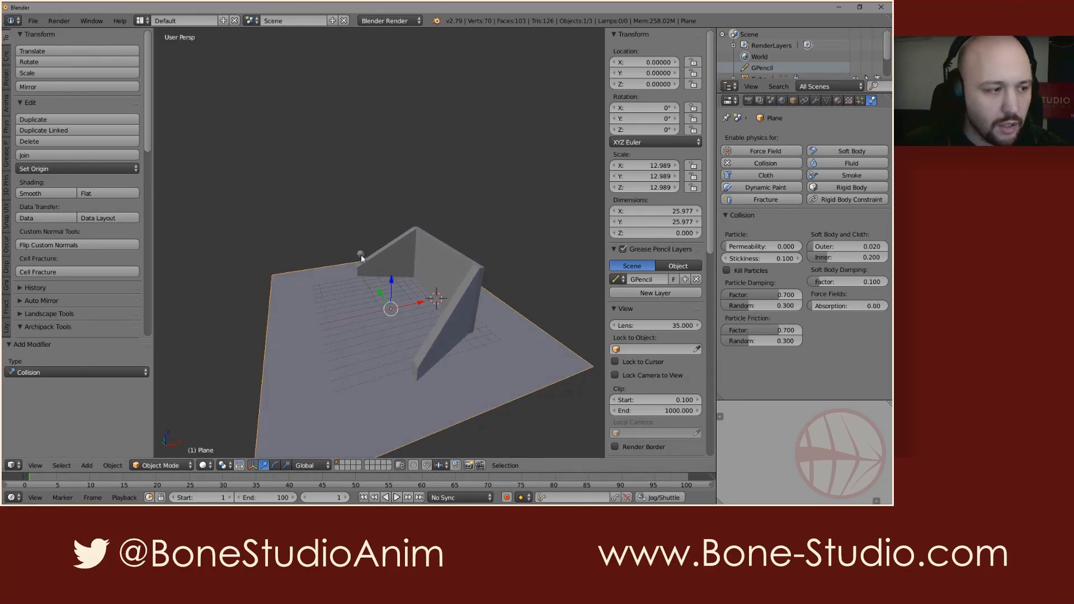
right_click(363, 255)
scroll(411, 271, "up", 5)
middle_click_drag(417, 272, 470, 276)
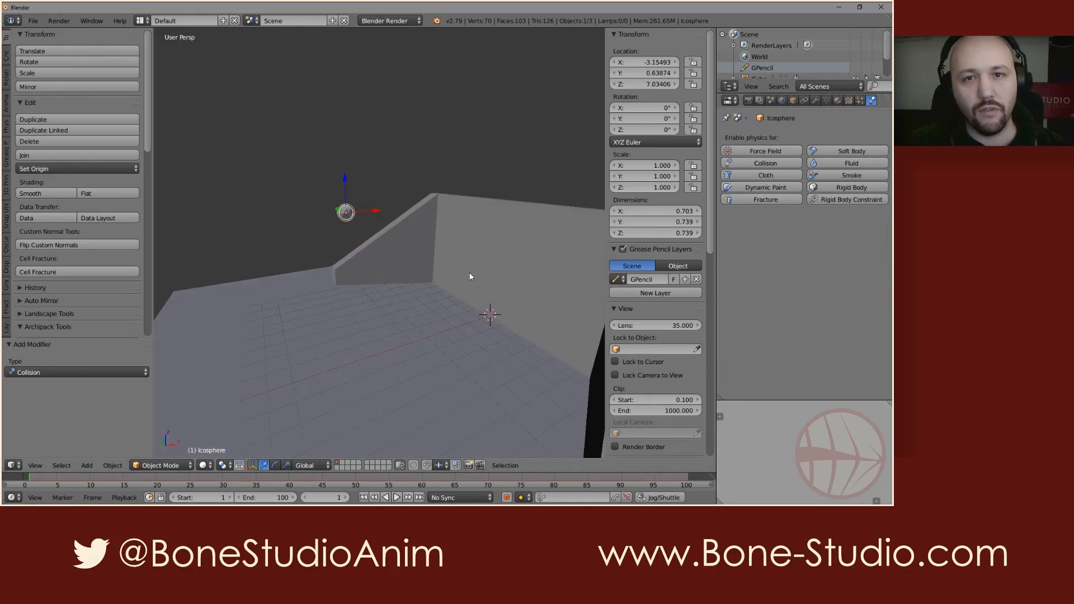
key("alt+a")
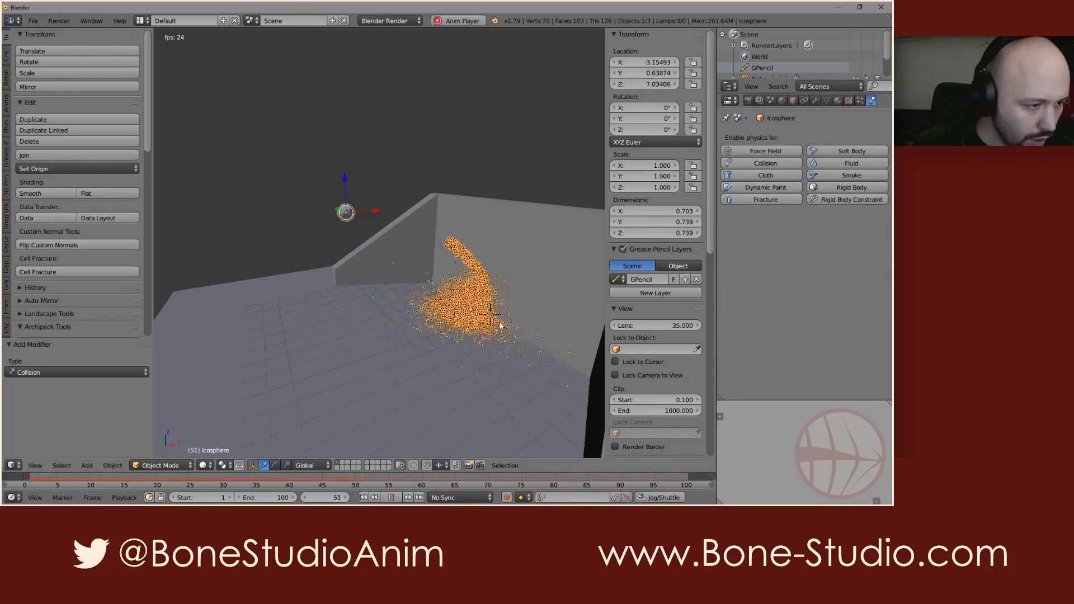
mouse_move(459, 320)
middle_mouse_down()
mouse_move(487, 318)
mouse_move(458, 321)
middle_mouse_up()
key("alt+a")
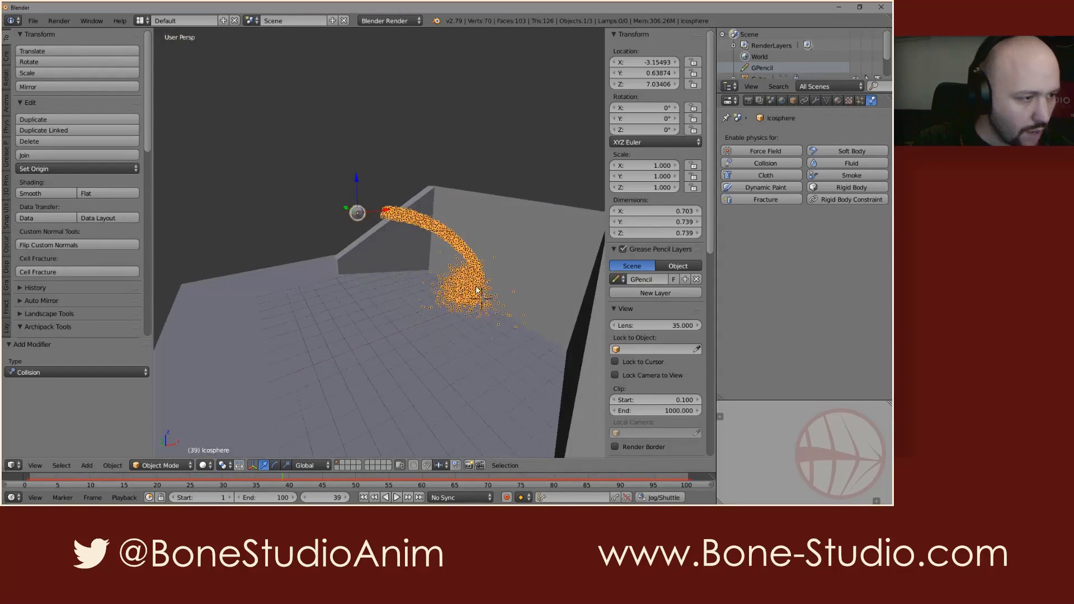
- Open the ico sphere's particle settings and enable automatic subframes in the fluid physics
left_click(849, 100)
left_click(860, 101)
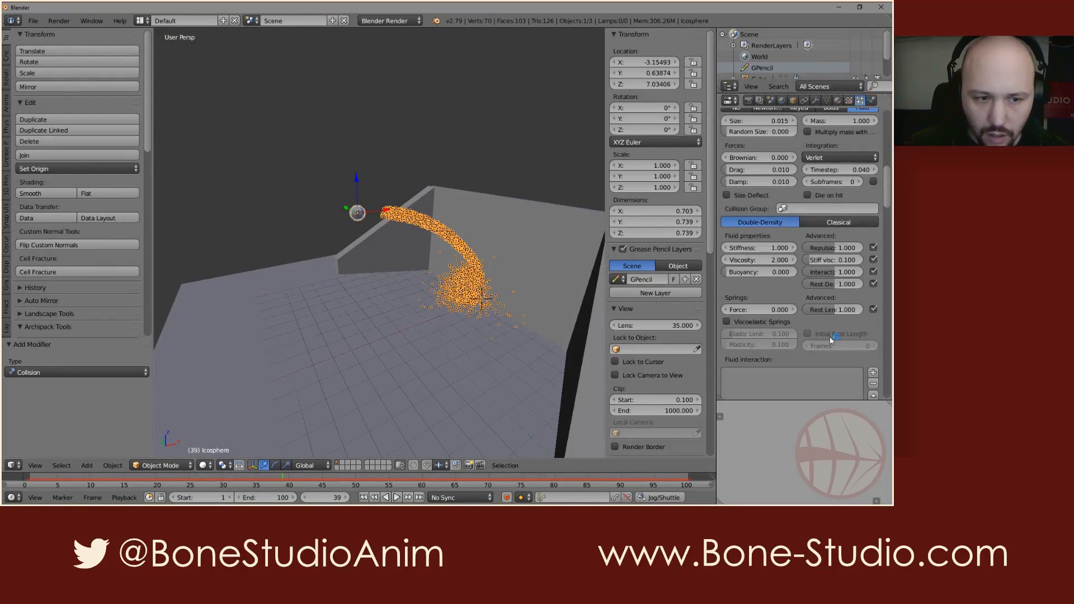
scroll(820, 256, "up", 1)
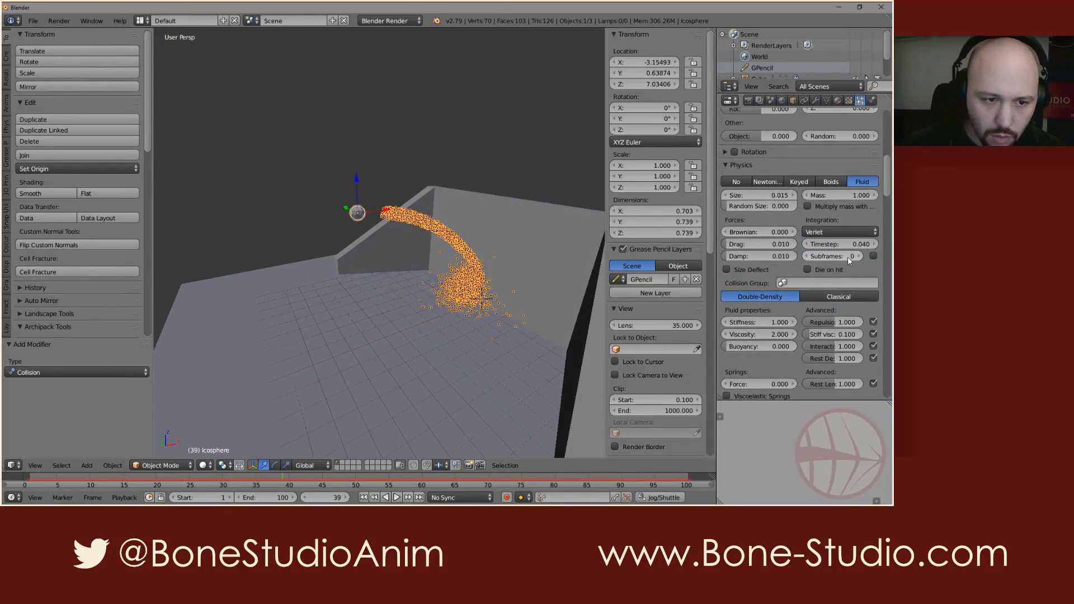
left_click(873, 257)
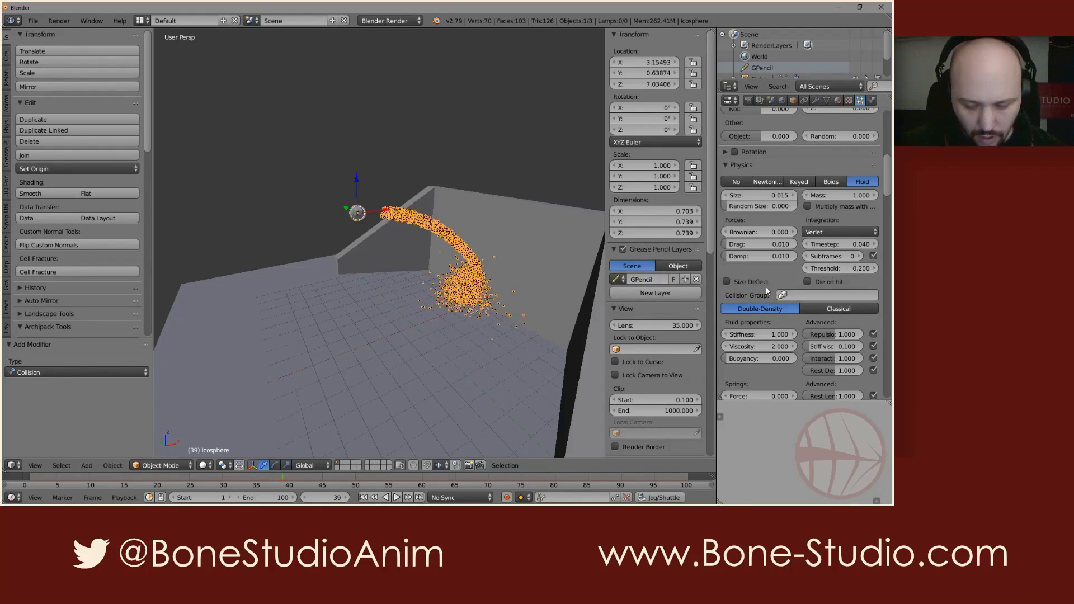
- Play the simulation from the first frame and inspect up close how the particles pile up with automatic subframes
key("shift+Left")
key("alt+a")
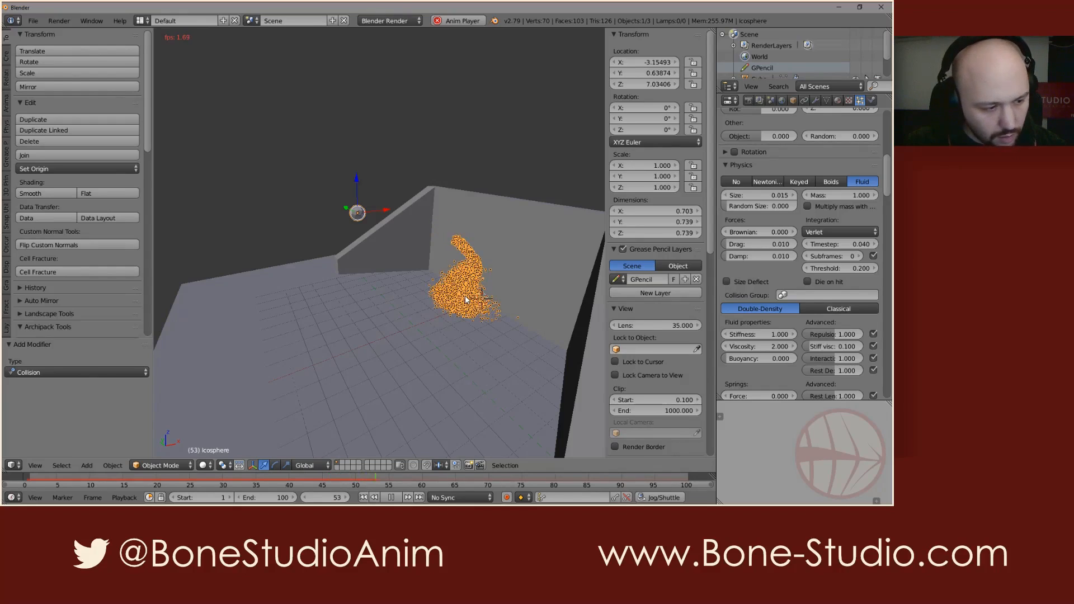
key("shift+Left")
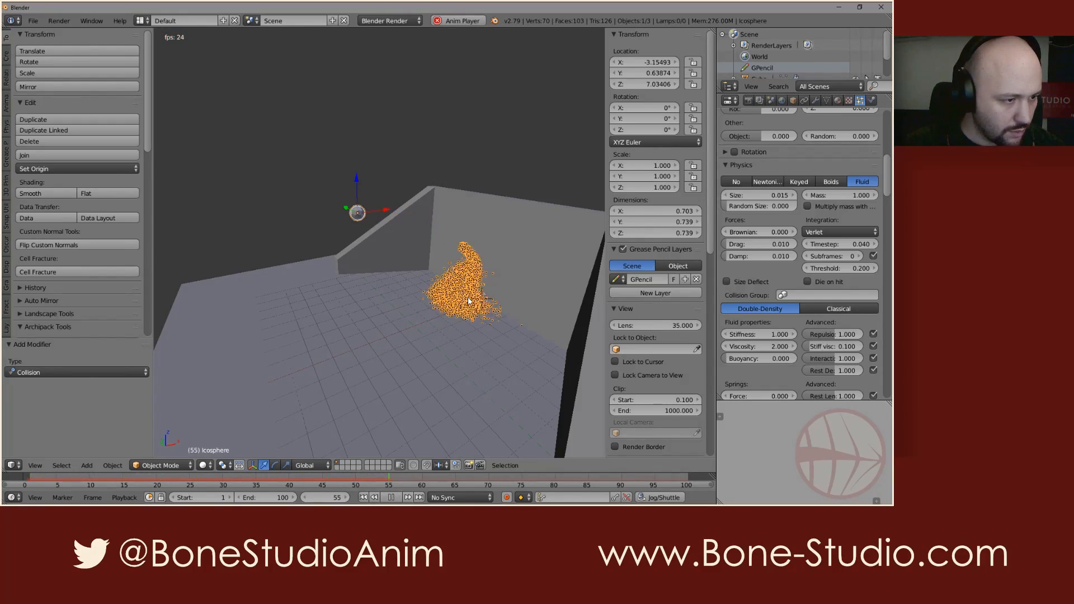
key("alt+a")
scroll(479, 311, "up", 4)
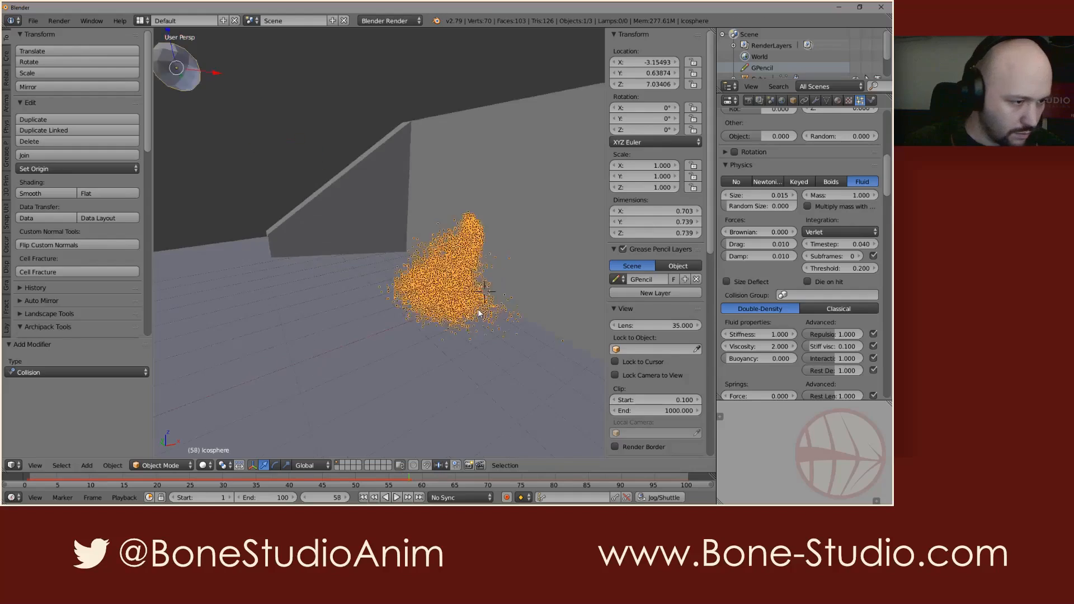
middle_click_drag(478, 311, 462, 301)
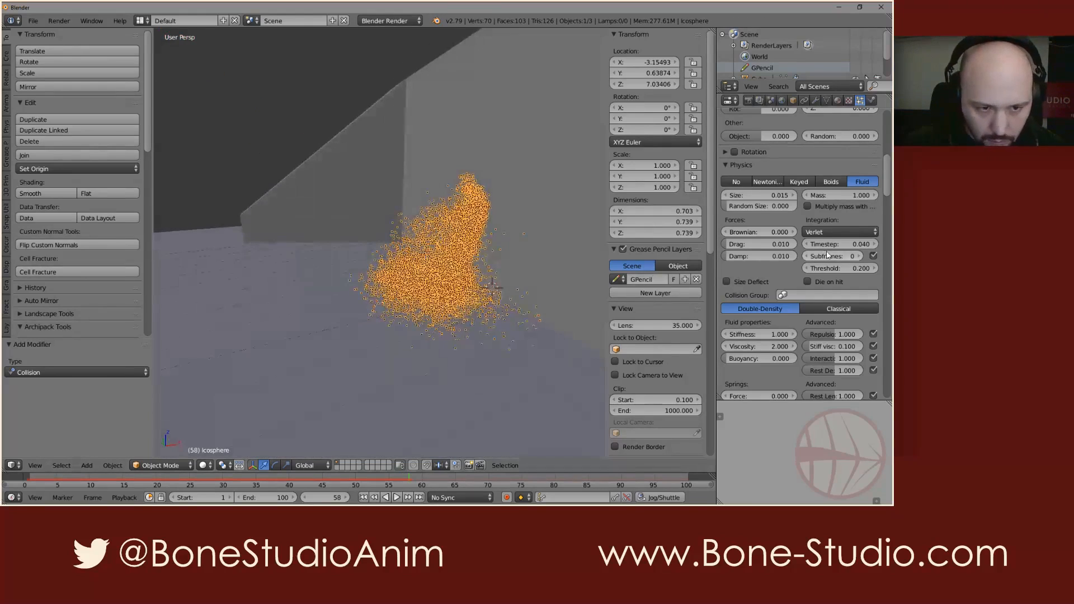
- Disable automatic subframes and set the particle subframes to 4
left_click(873, 256)
left_click(836, 257)
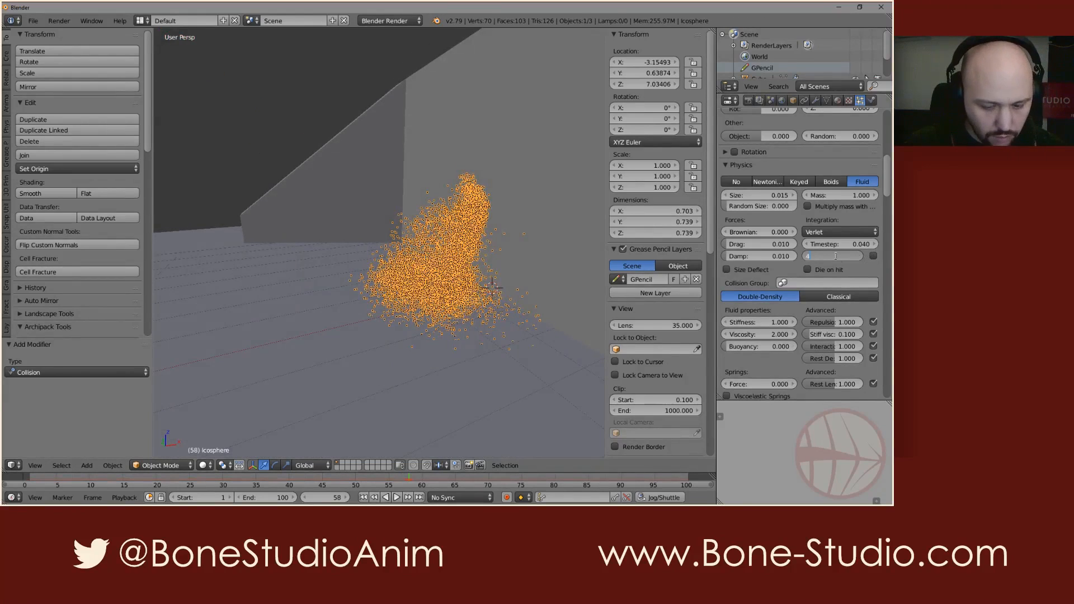
key("Return")
- Play the animation from the first frame to check the particle collisions with 4 subframes
key("shift+Left")
key("alt+a")
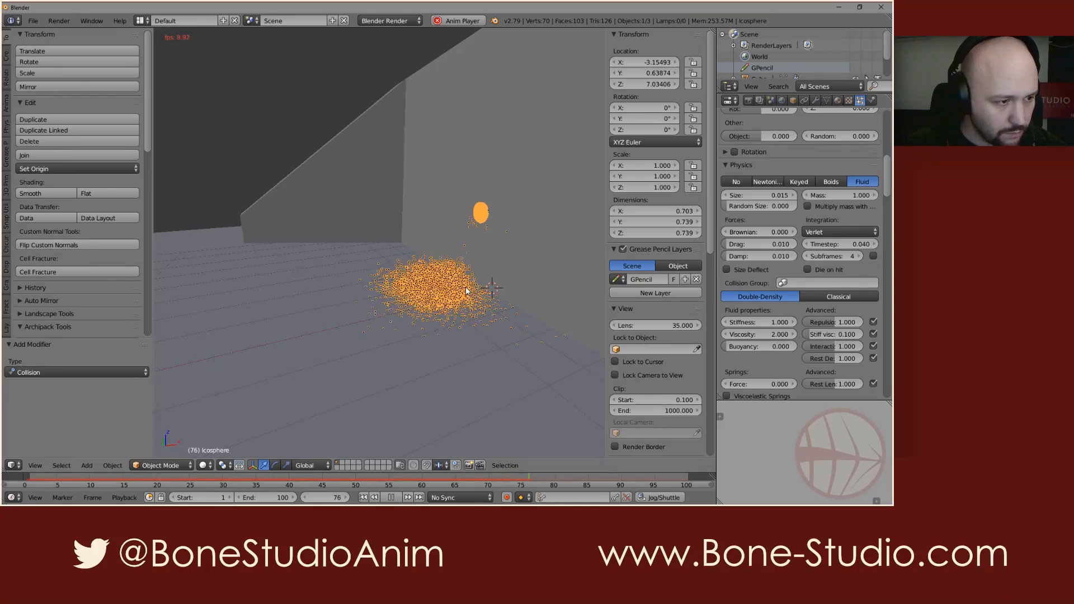
middle_click_drag(466, 291, 447, 303)
key("alt+a")
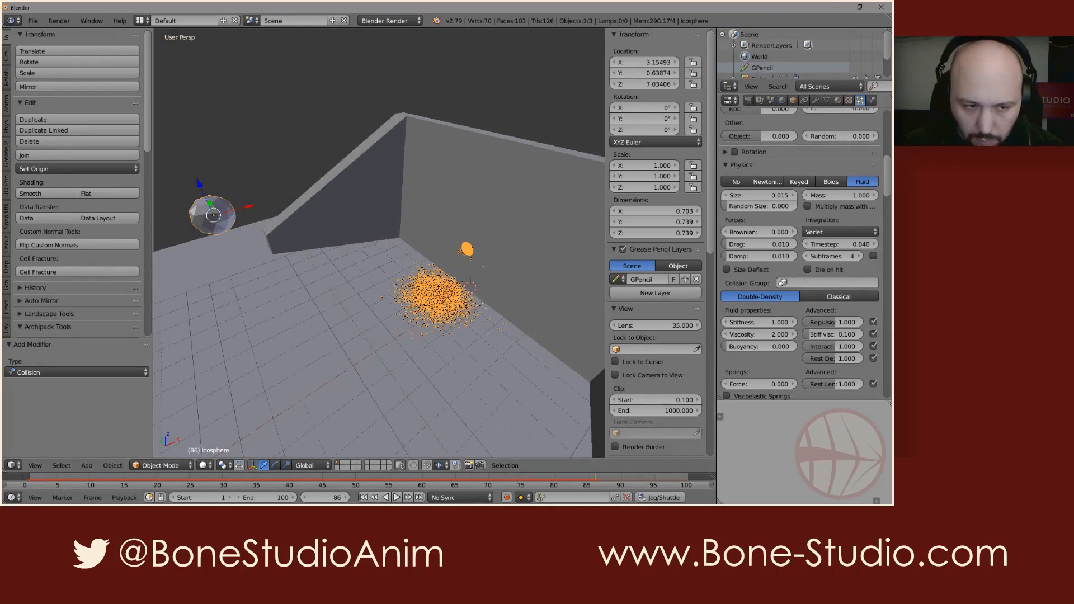
- Set the fluid's viscosity to 10
scroll(800, 329, "down", 3)
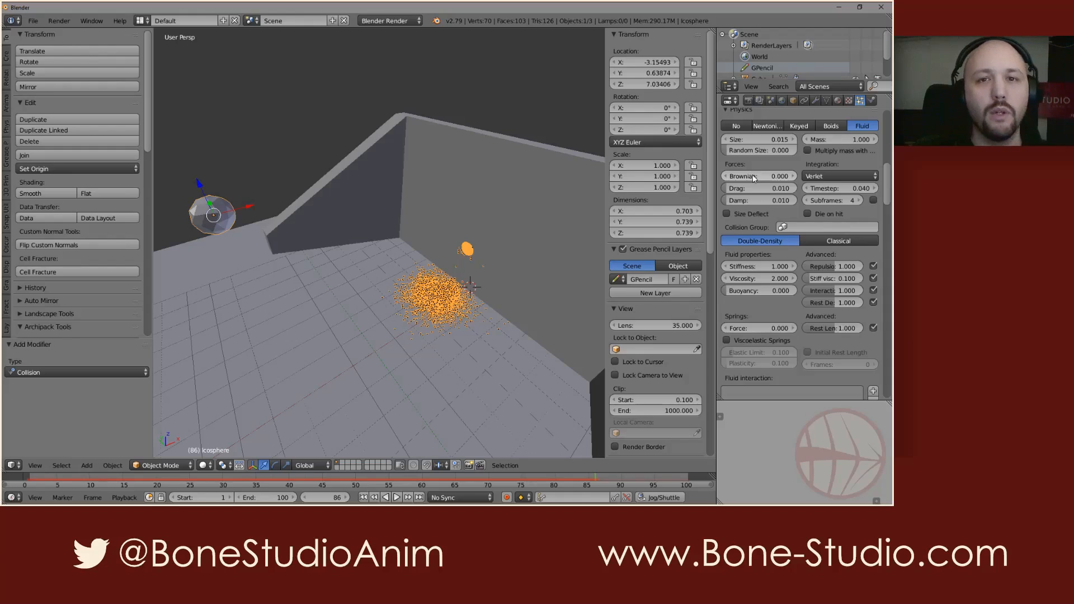
scroll(798, 283, "down", 3)
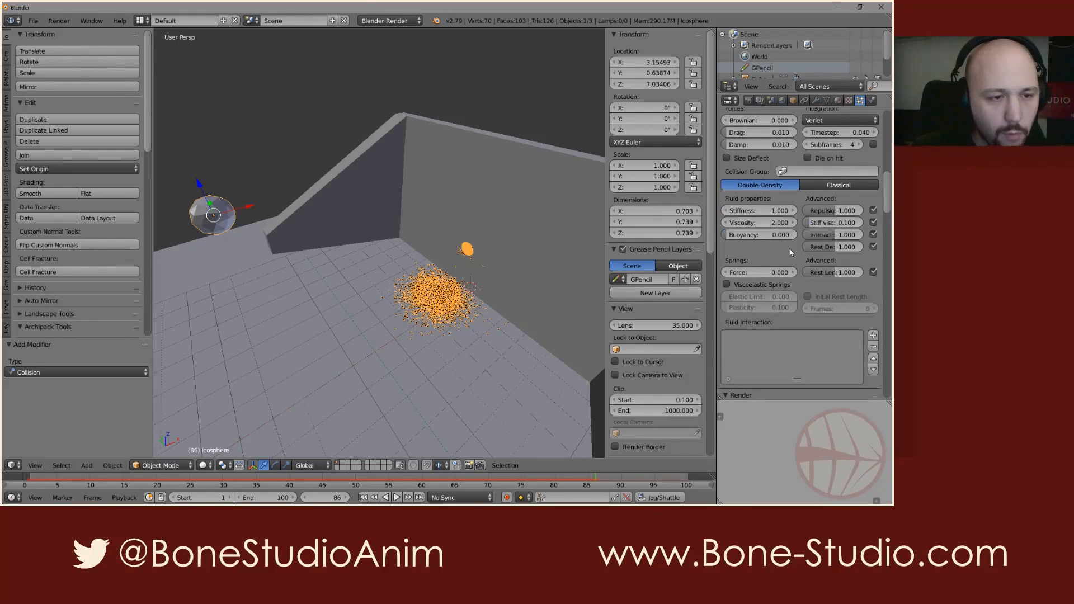
left_click(772, 223)
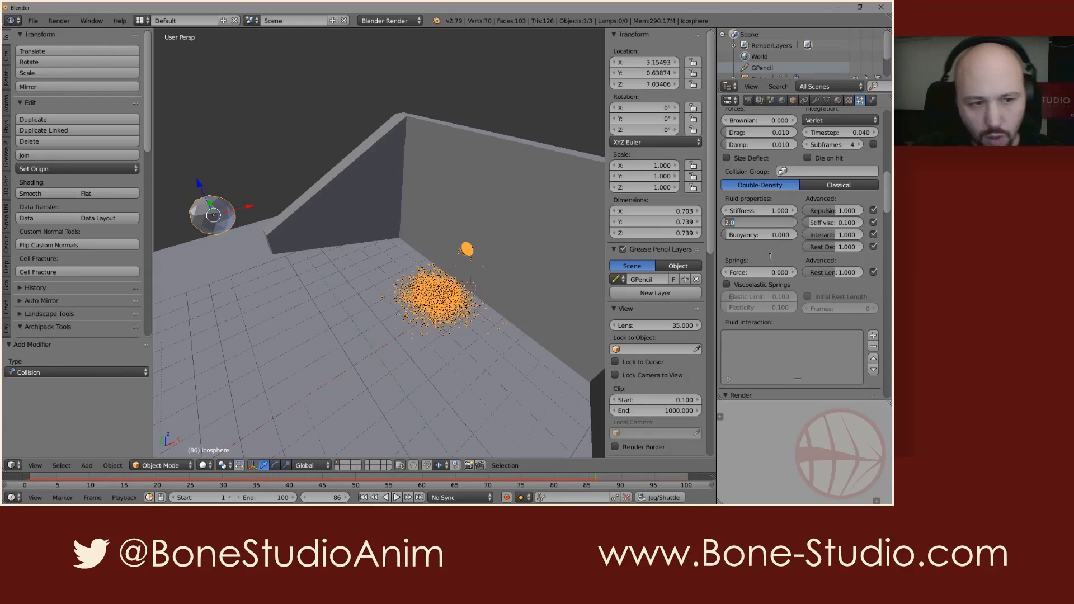
type("1")
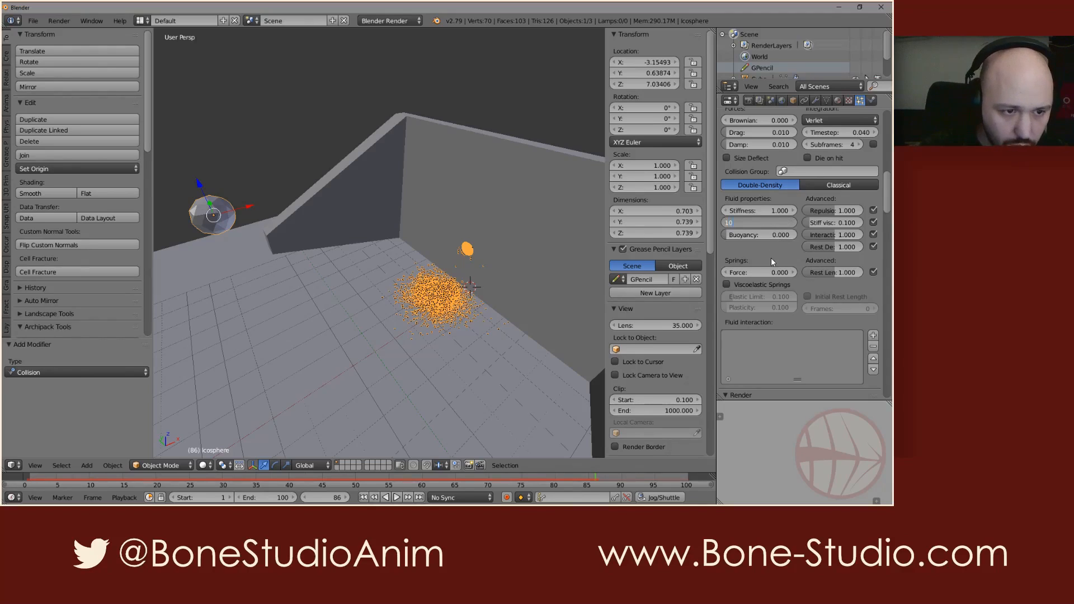
type("0")
key("Return")
- Play the animation from the first frame and examine how the fluid clumps at viscosity 10
key("shift+Left")
key("alt+a")
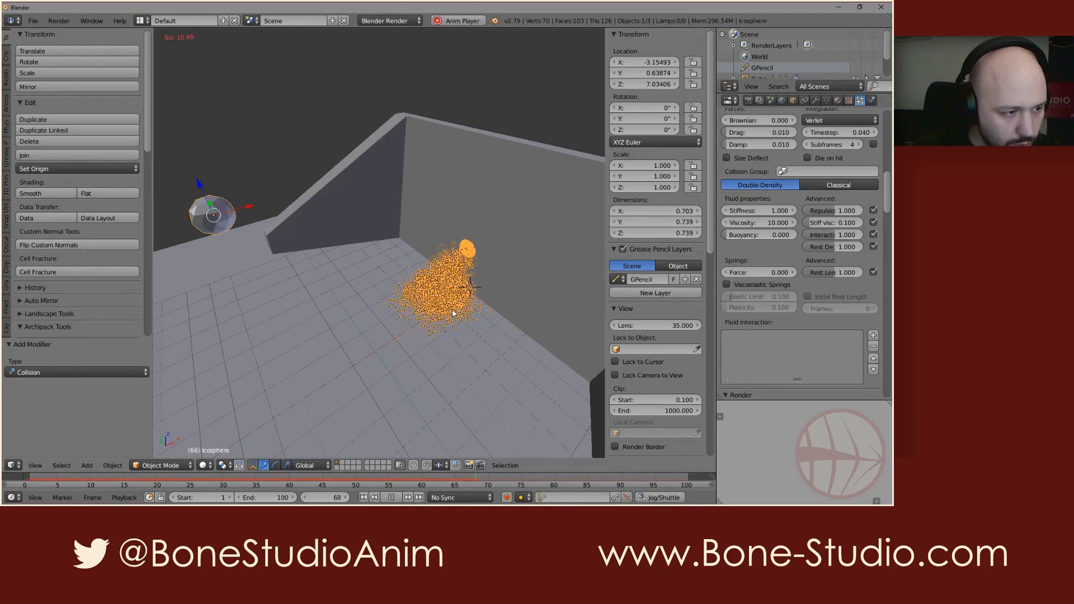
scroll(447, 328, "up", 3)
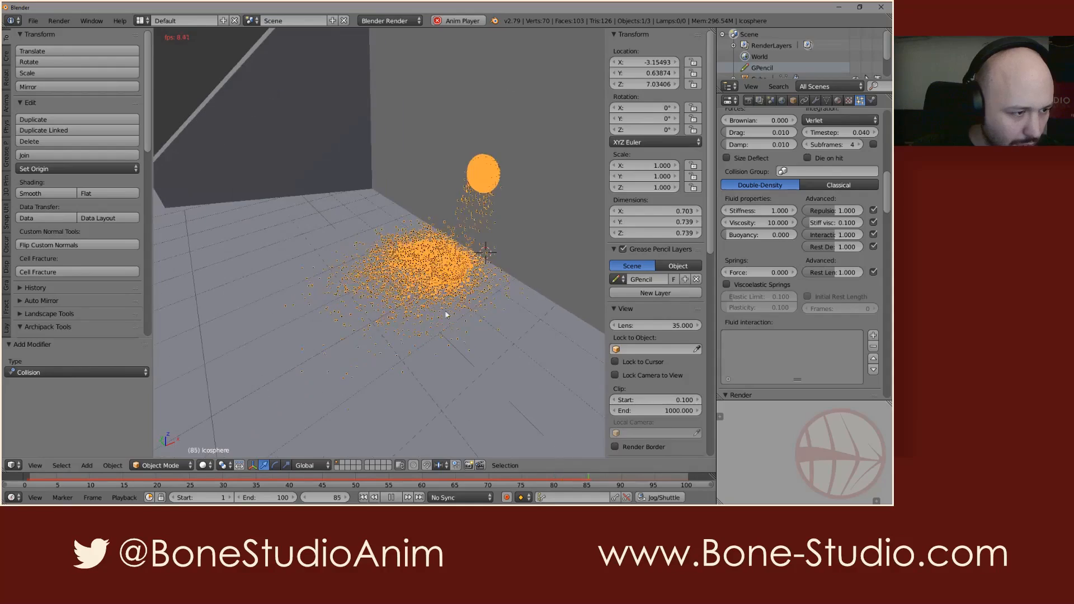
middle_click_drag(444, 283, 454, 262)
scroll(446, 258, "down", 2)
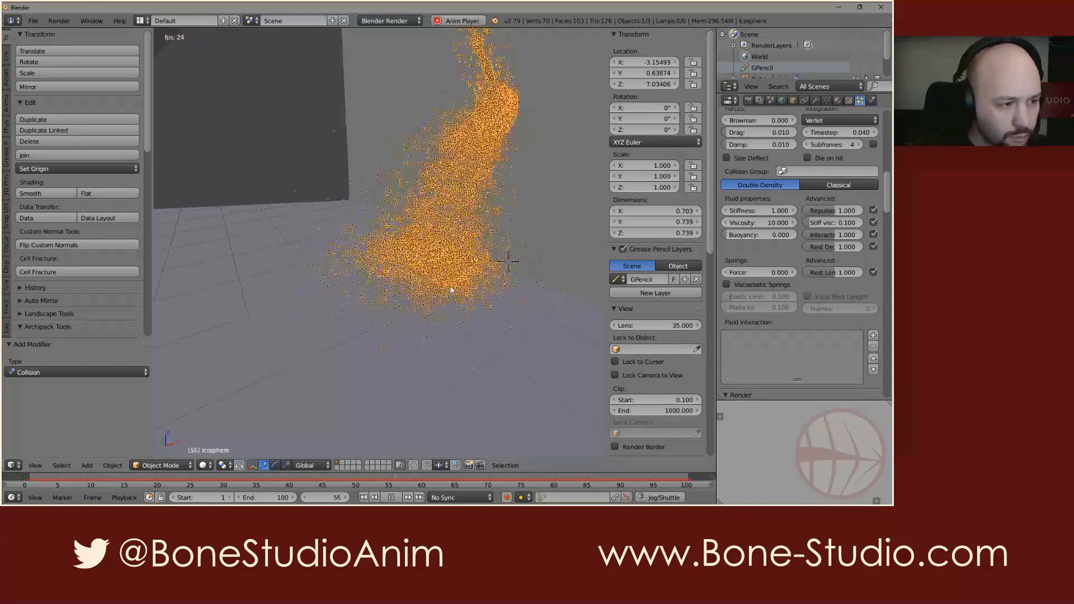
key("alt+a")
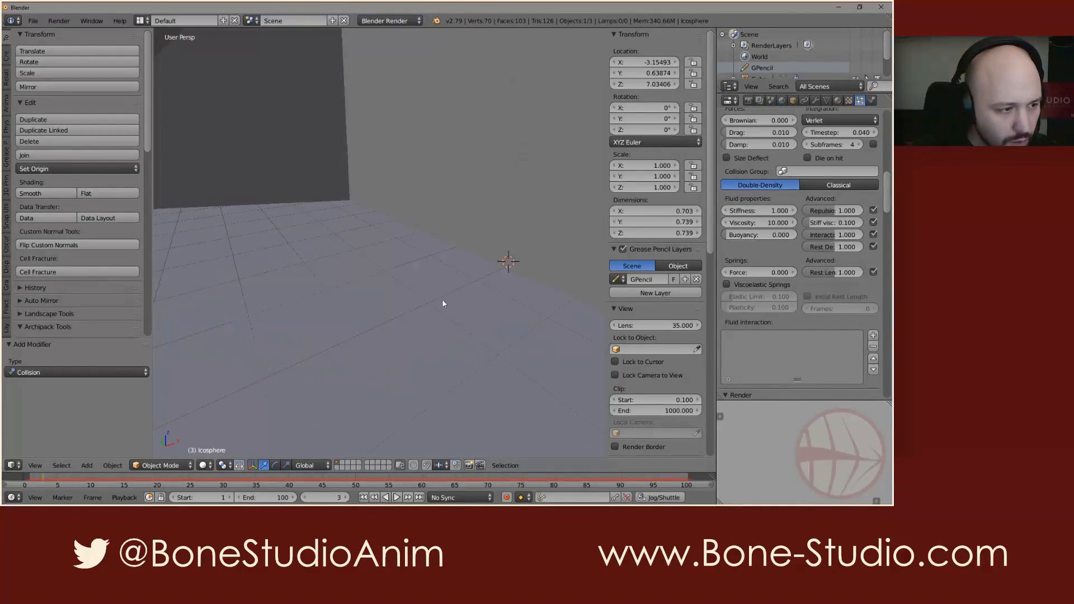
- Set the fluid's viscosity to 20
left_click(777, 223)
type("2")
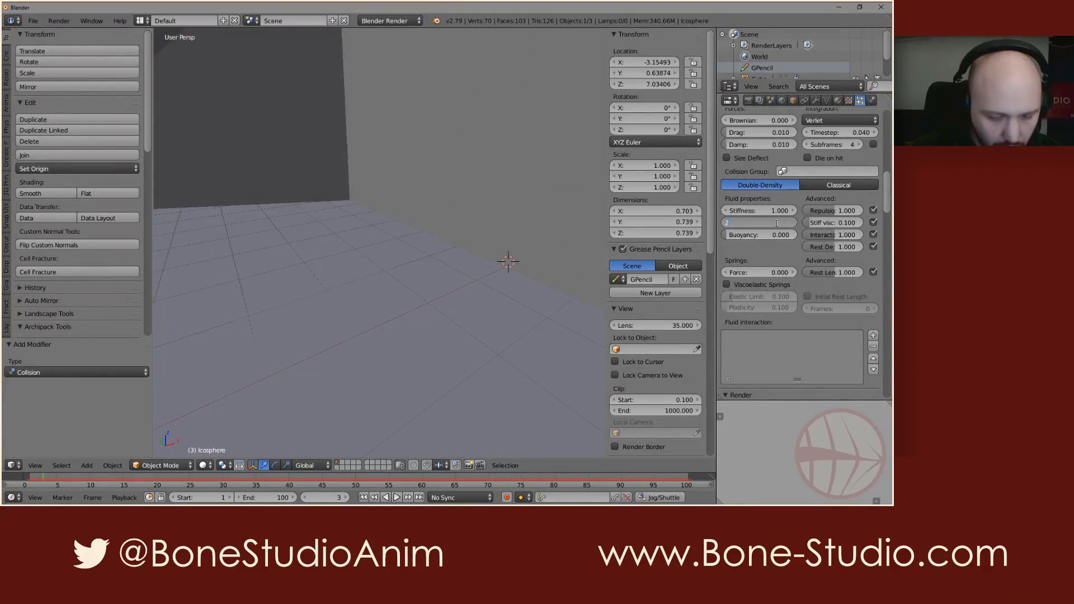
type("0")
key("Return")
- Play the animation and examine up close how the fluid settles on the ground plane at viscosity 20
key("alt+a")
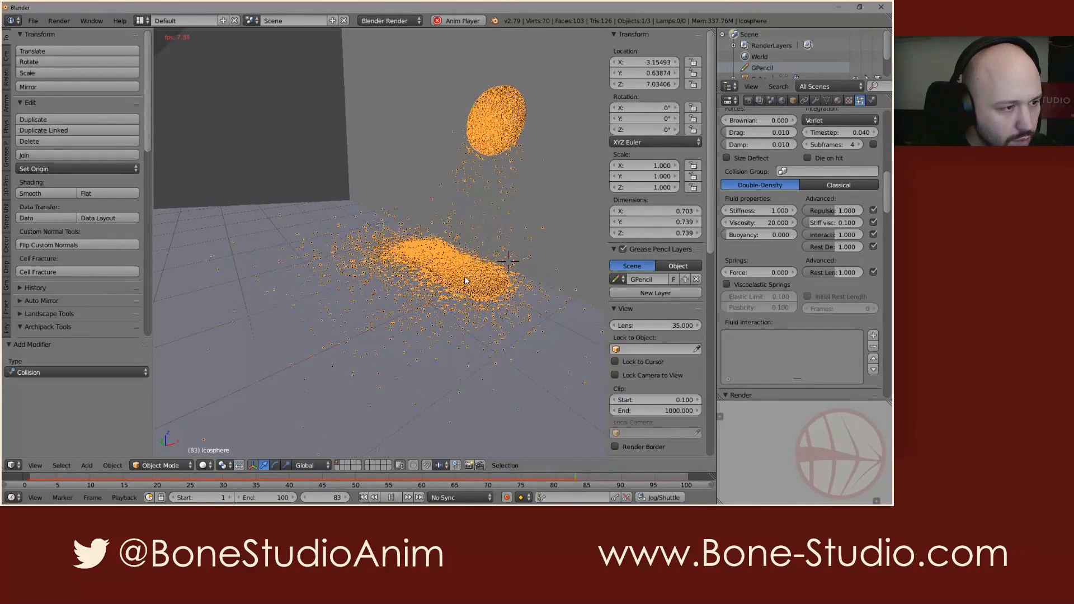
scroll(464, 284, "up", 2)
scroll(463, 291, "up", 1)
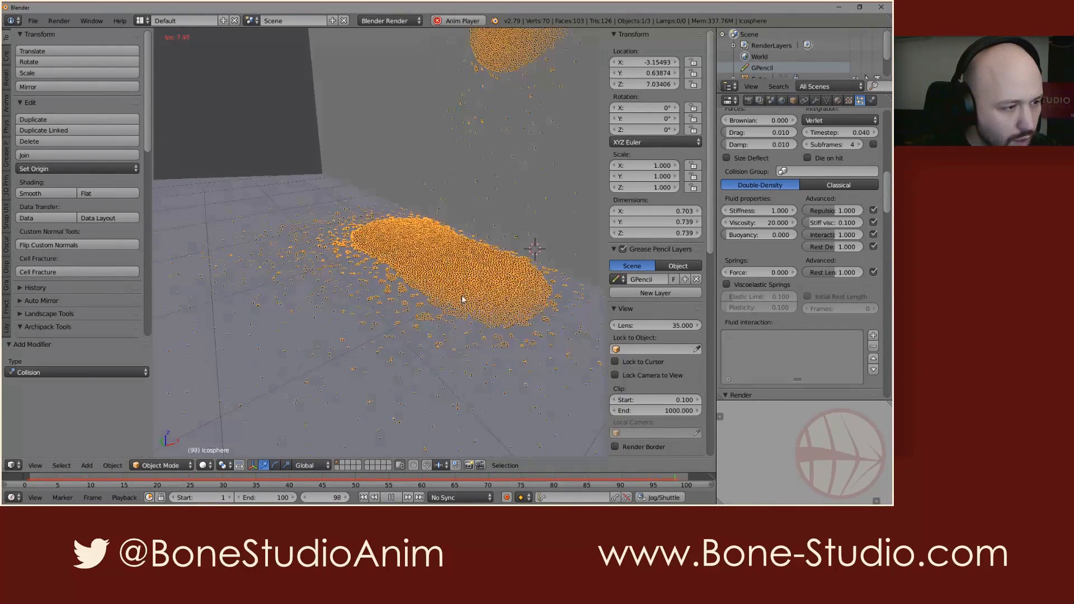
key("alt+a")
scroll(462, 293, "down", 4)
scroll(462, 294, "down", 4)
mouse_move(468, 265)
middle_mouse_down()
mouse_move(465, 280)
mouse_move(489, 292)
mouse_move(465, 279)
middle_mouse_up()
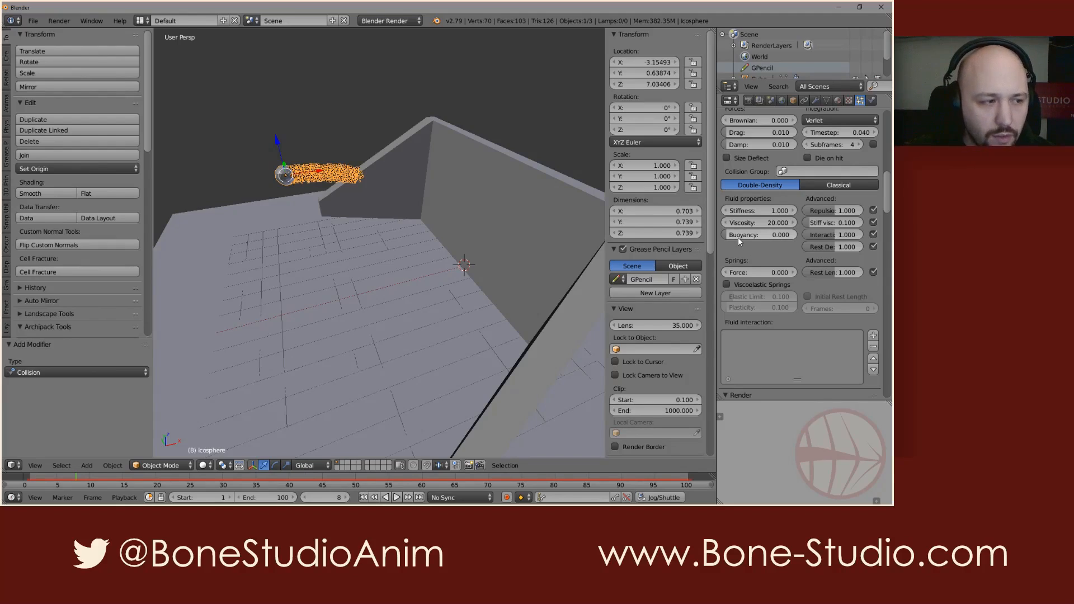
- Set the fluid's buoyancy to 2 and play the animation from a wider view to test the effect
left_click(774, 234)
key("Return")
key("alt+a")
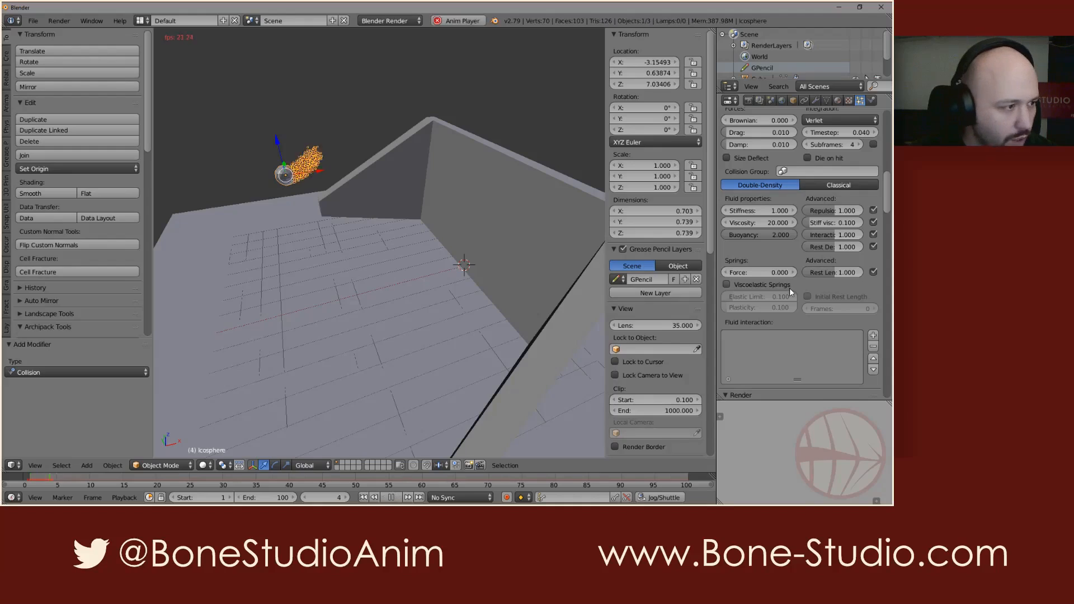
scroll(382, 161, "down", 6)
mouse_move(382, 161)
middle_mouse_down()
mouse_move(387, 130)
mouse_move(378, 154)
middle_mouse_up()
middle_click_drag(378, 153, 371, 237, "shift")
- Set the fluid's buoyancy to 0.5 and play the animation to test the effect
left_click(764, 233)
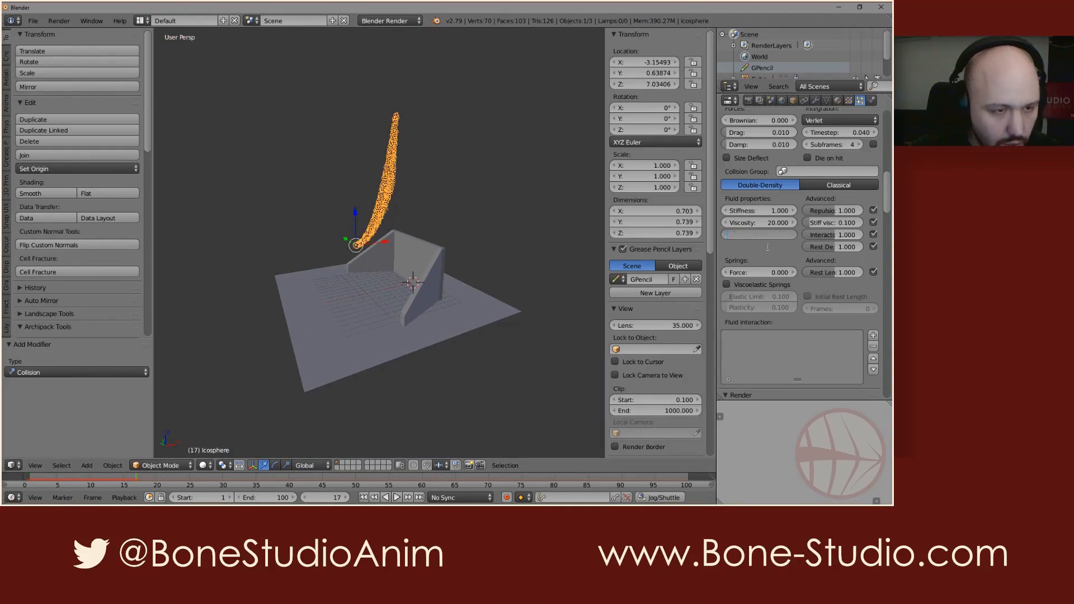
type("0.5")
key("Return")
key("alt+a")
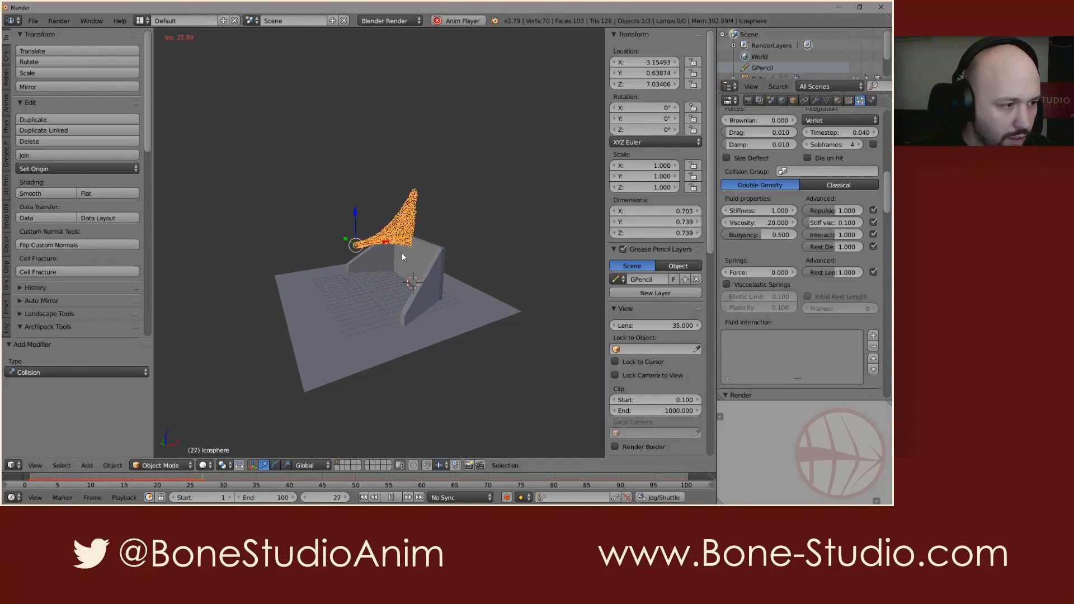
key("alt+a")
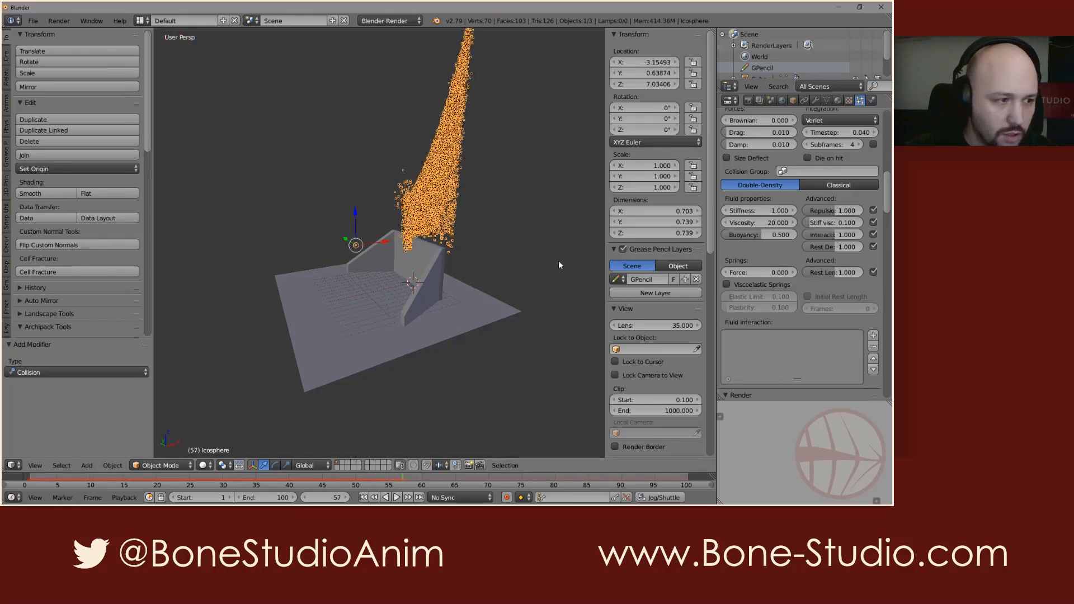
- Set the fluid's buoyancy back to 0
left_click(775, 233)
type("0")
key("Return")
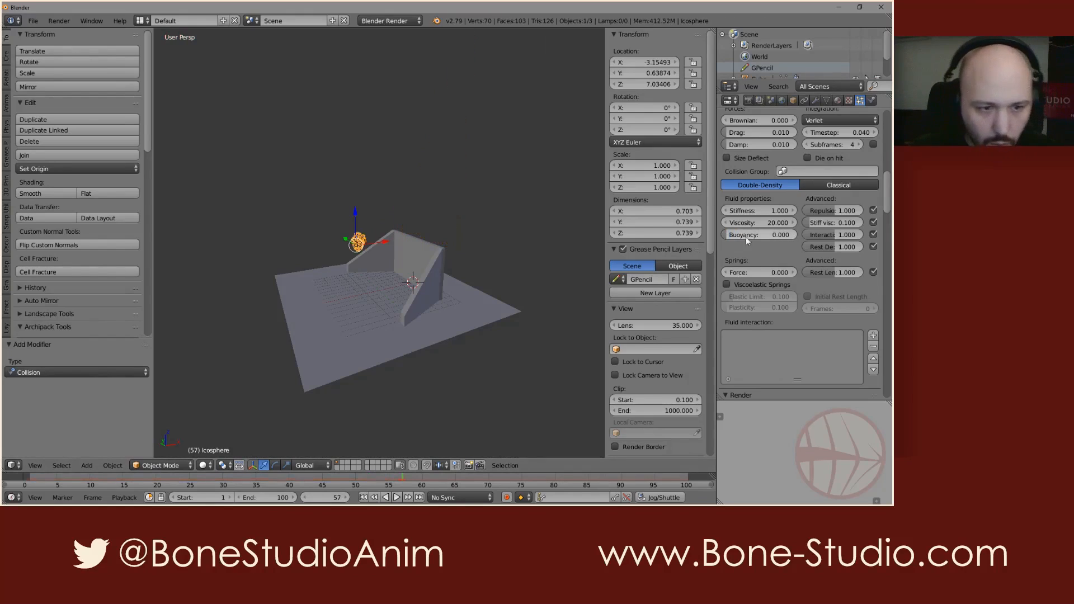
- Set the fluid's advanced repulsion factor to 1.2
scroll(398, 259, "up", 6)
middle_click_drag(445, 240, 442, 263)
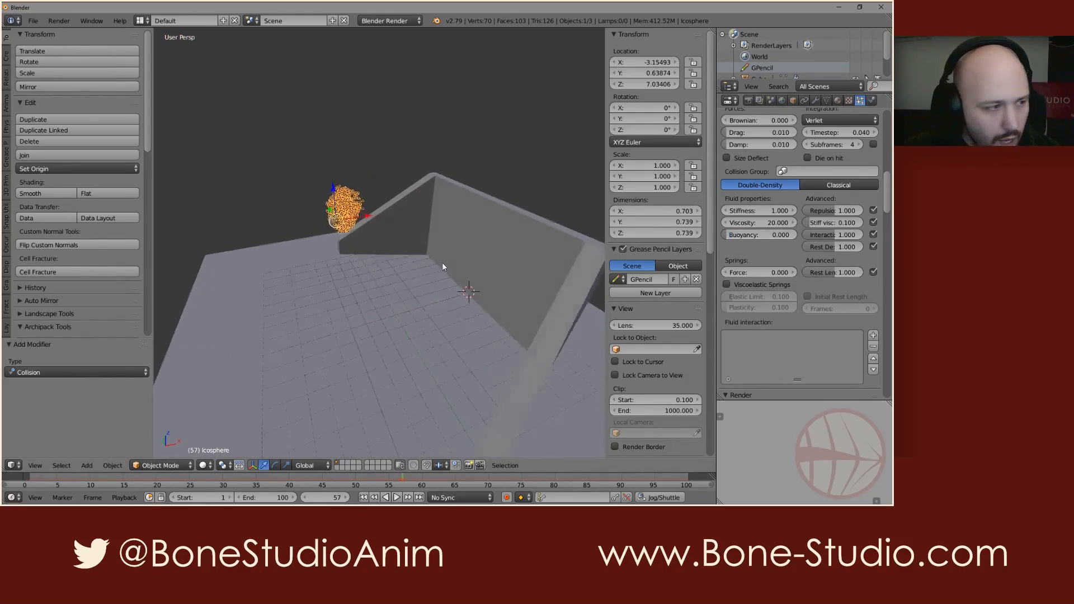
left_click(849, 211)
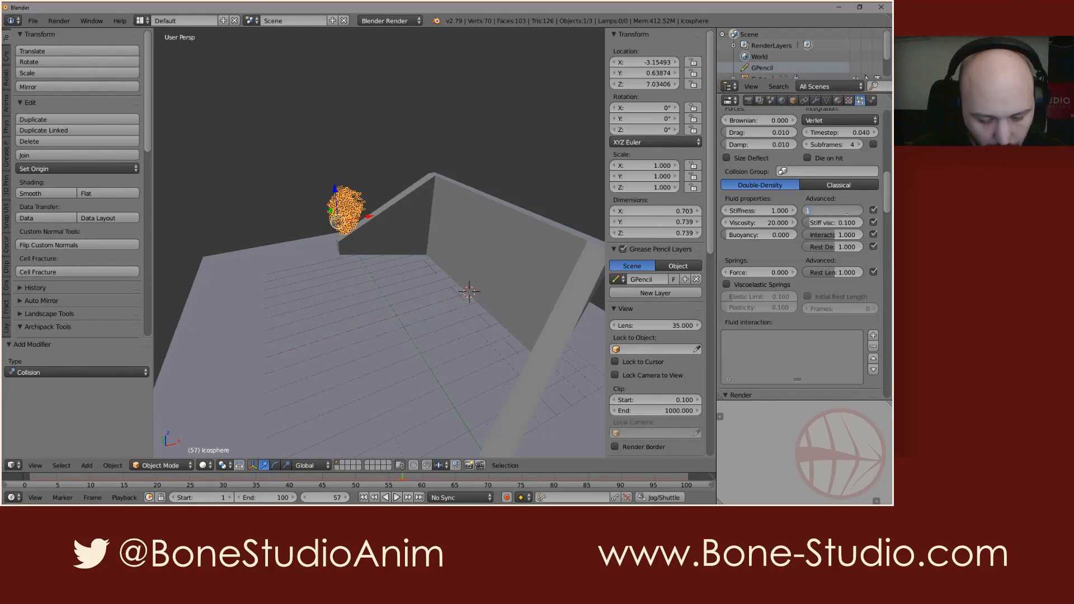
key("Return")
middle_click_drag(590, 236, 575, 223, "shift")
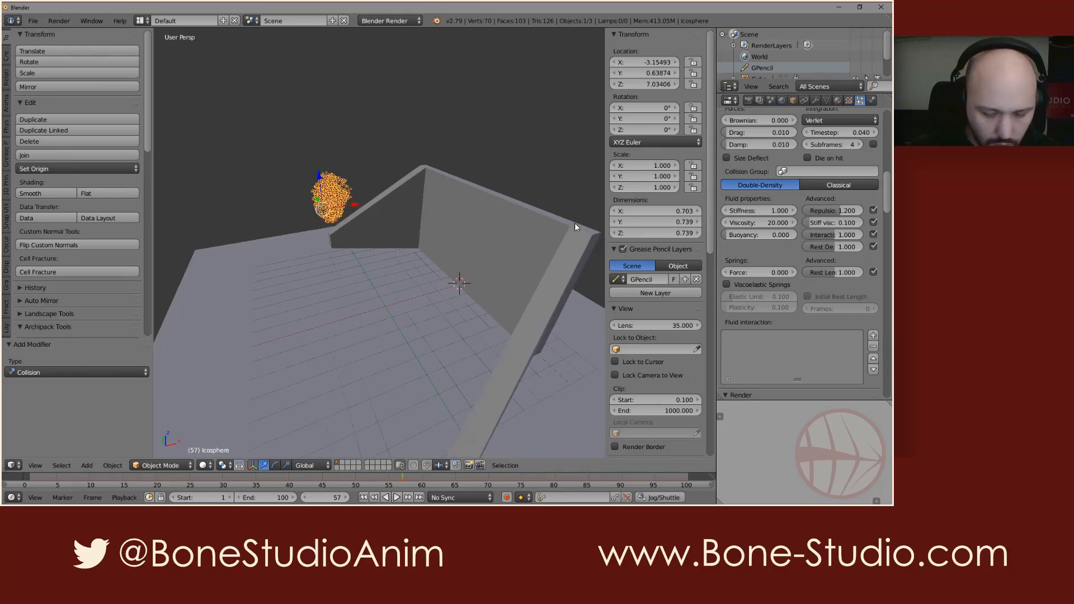
- Play the simulation from the first frame and examine the particles' impact on the wall and ground up close
key("shift+Left")
key("alt+a")
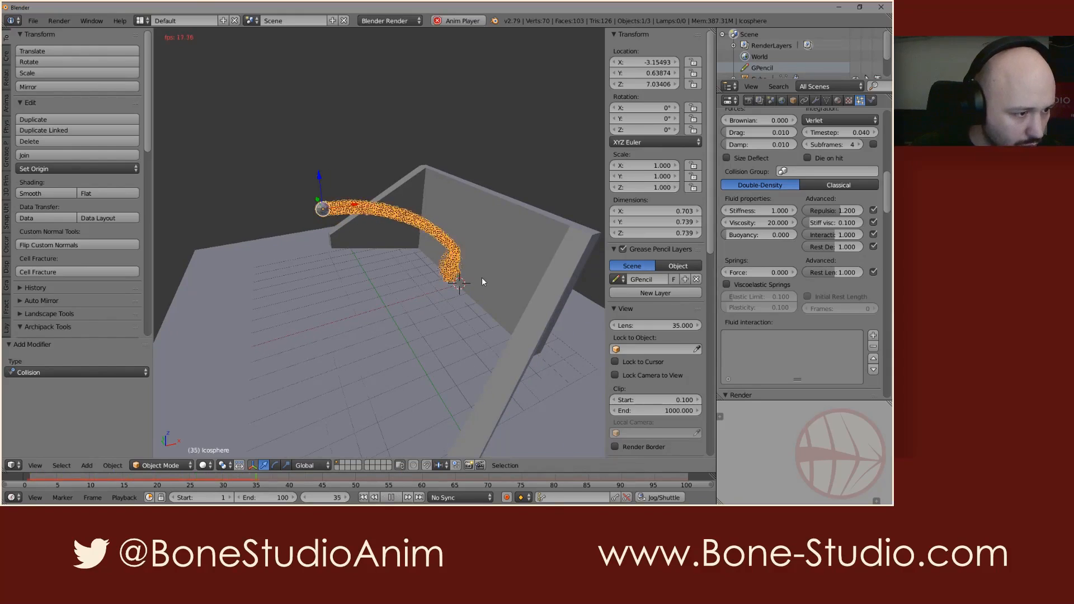
scroll(444, 288, "up", 5)
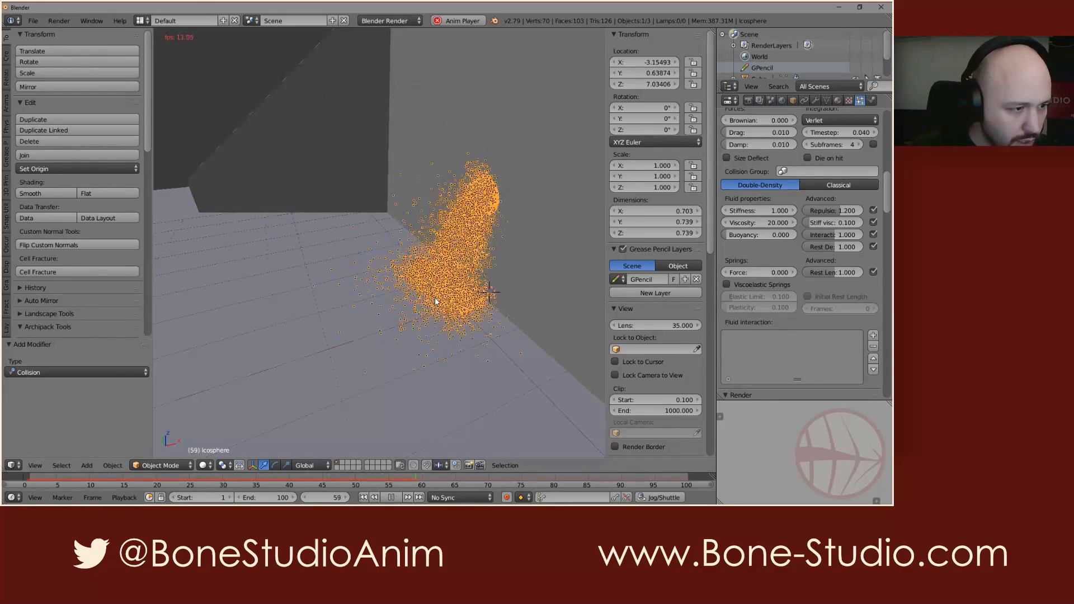
middle_click_drag(463, 319, 452, 317)
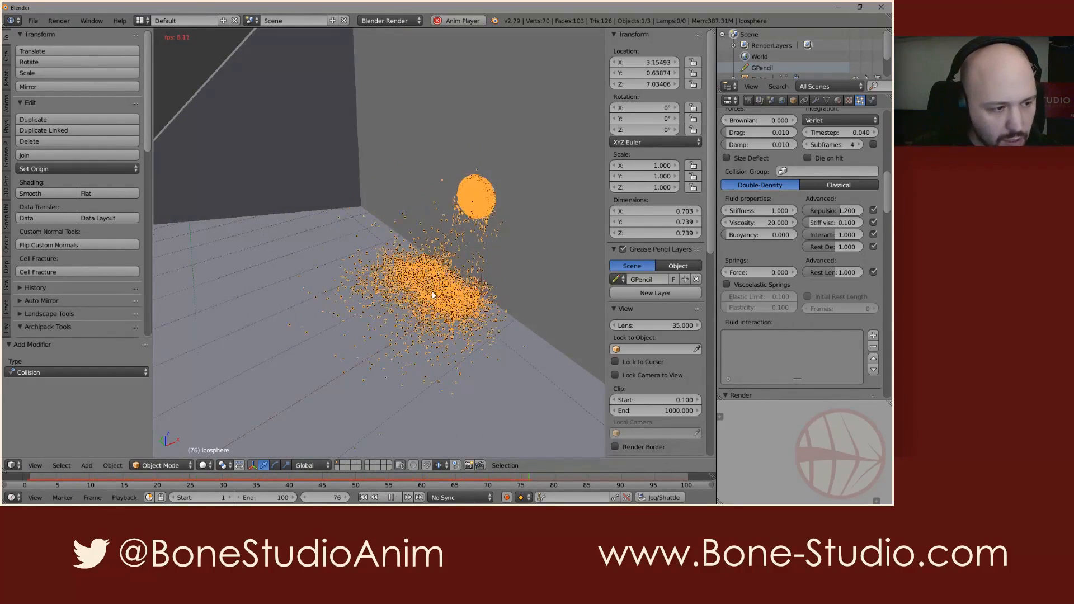
scroll(451, 303, "up", 3)
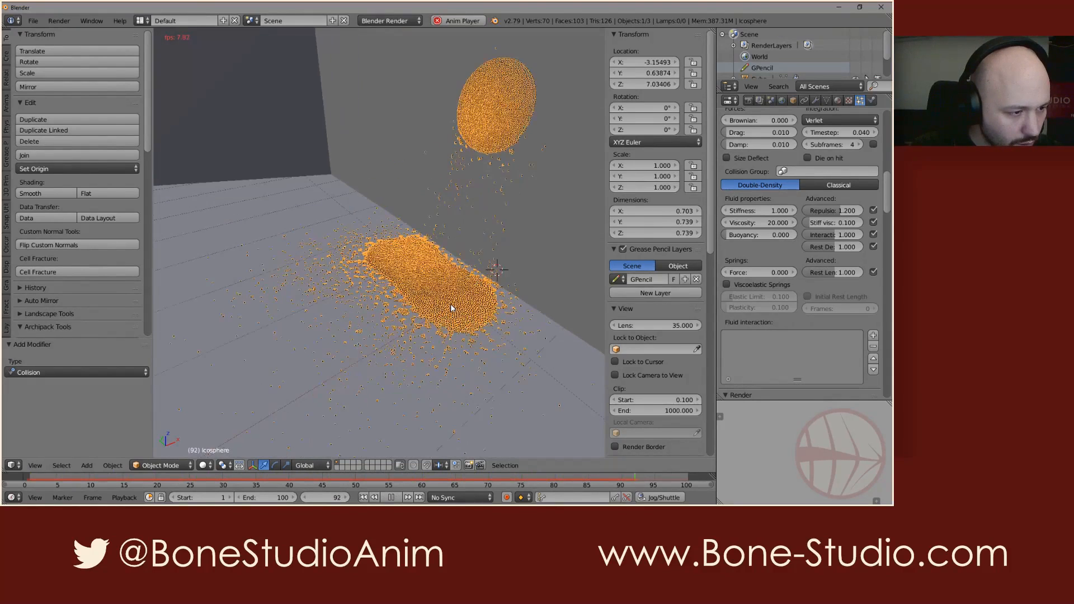
key("alt+a")
- Set the fluid's repulsion factor to 0.4 and play the animation to test the effect where the particles land
double_click(843, 210)
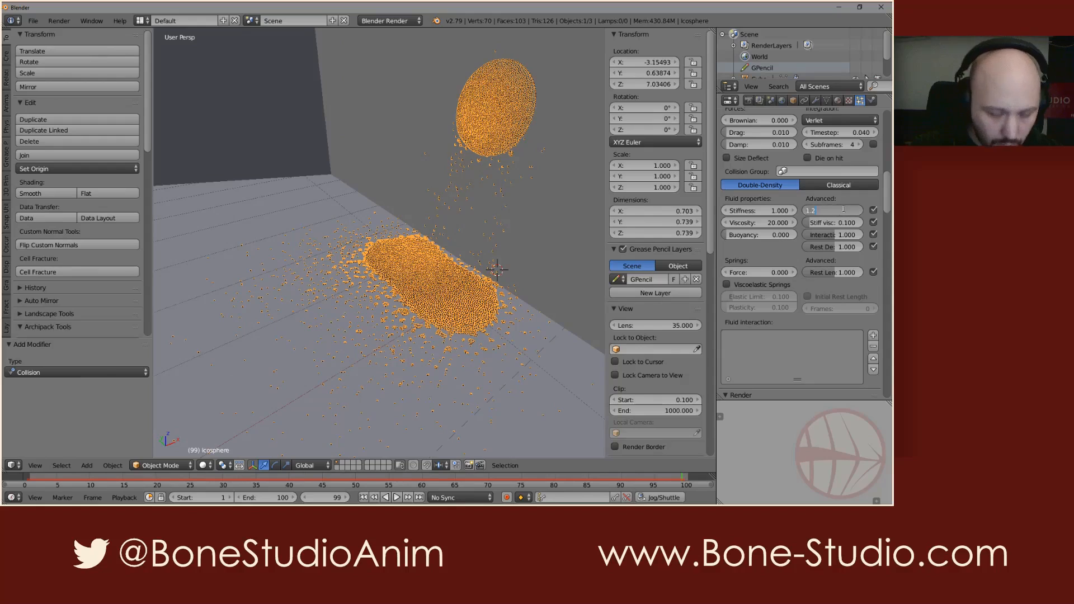
type("0.4")
key("Return")
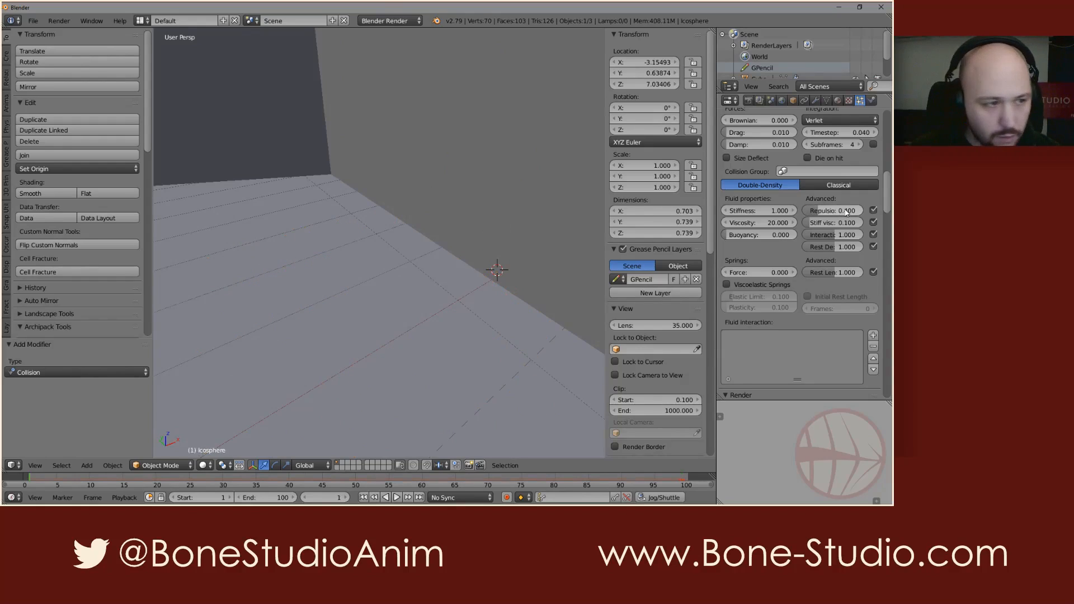
key("alt+a")
scroll(468, 306, "down", 1)
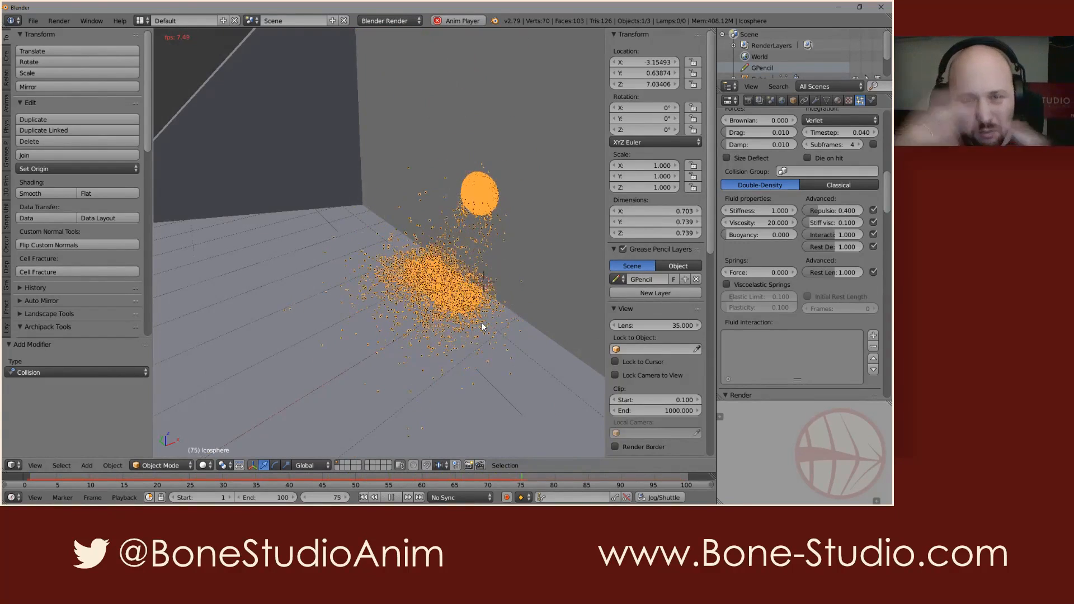
scroll(464, 311, "up", 3)
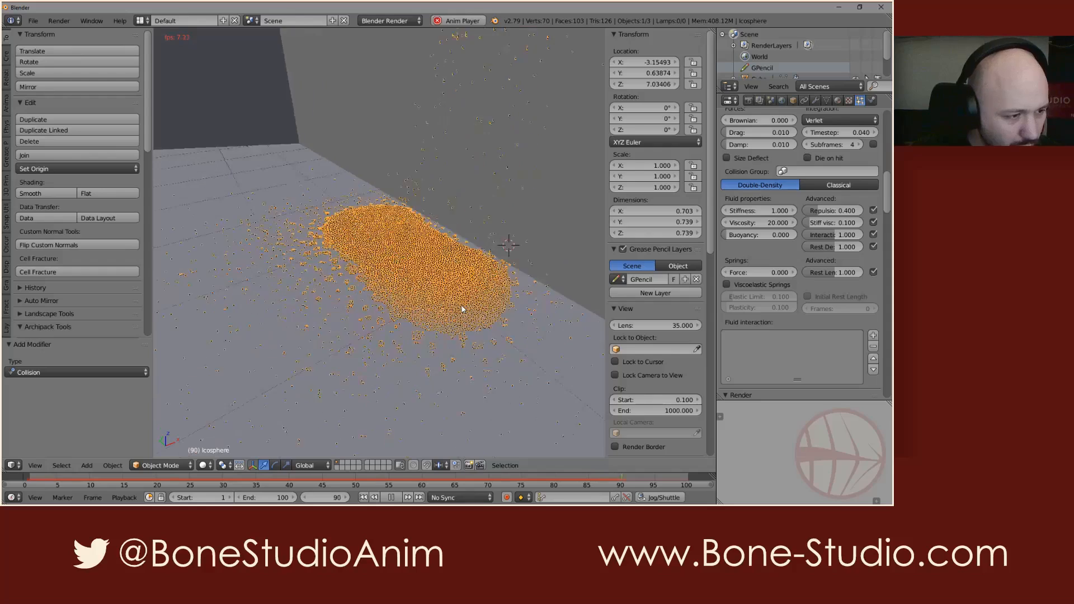
scroll(462, 307, "down", 3)
middle_click_drag(462, 307, 455, 324)
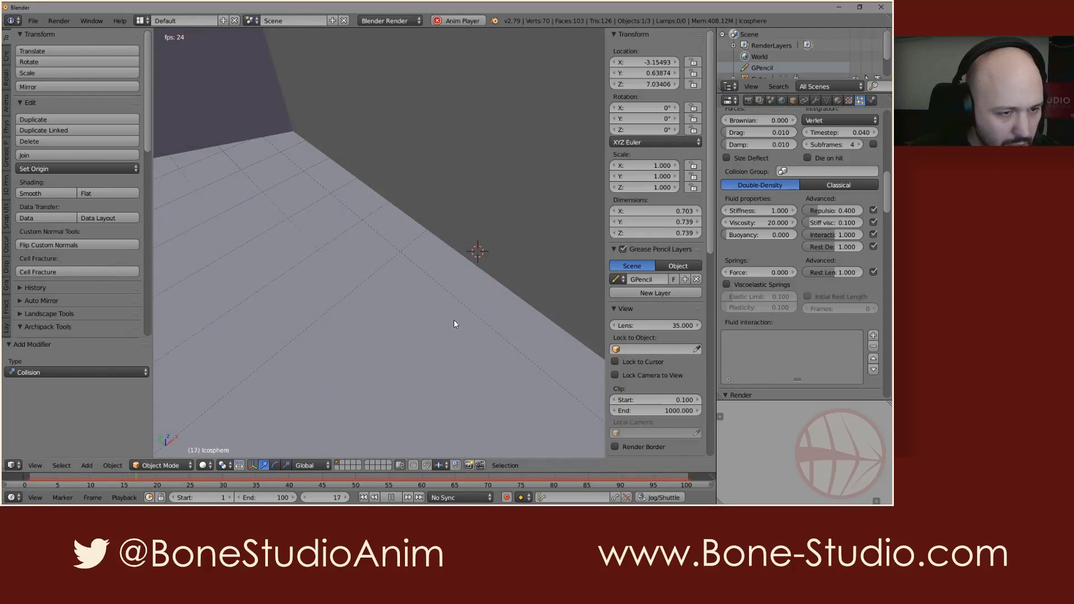
key("alt+a")
- Set the repulsion factor back to 1 and widen the properties editor so the fluid setting names are fully readable
left_click(832, 210)
type("1")
key("Return")
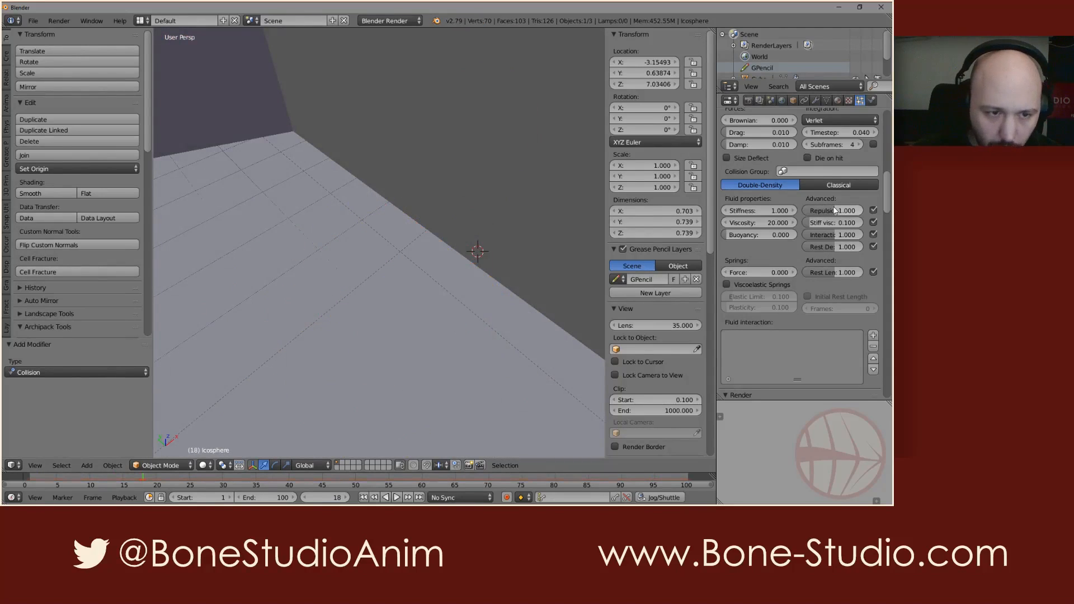
left_click_drag(716, 245, 622, 244)
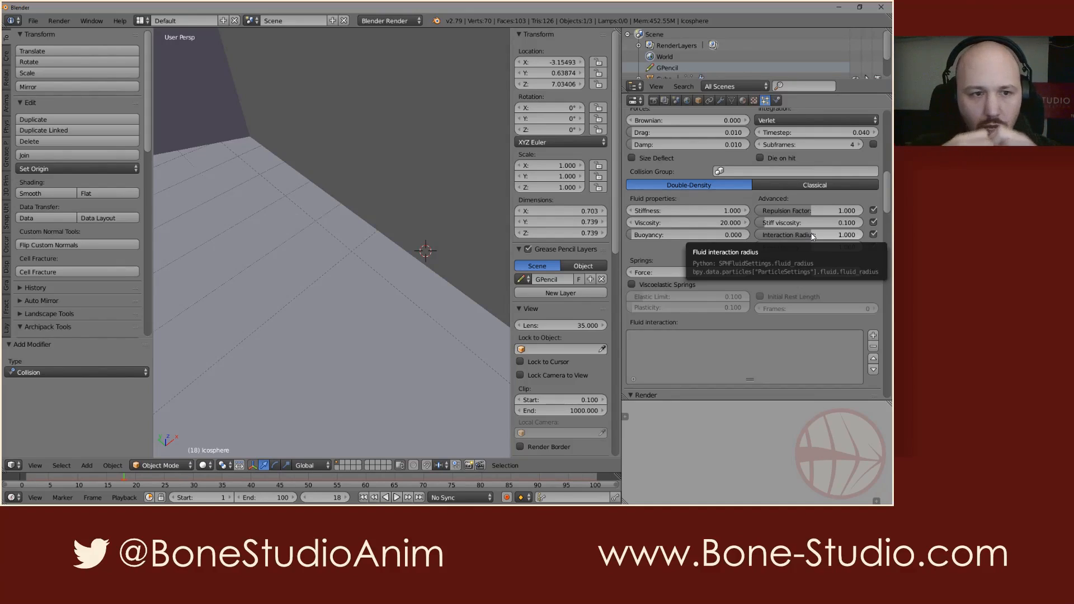
scroll(718, 269, "up", 8)
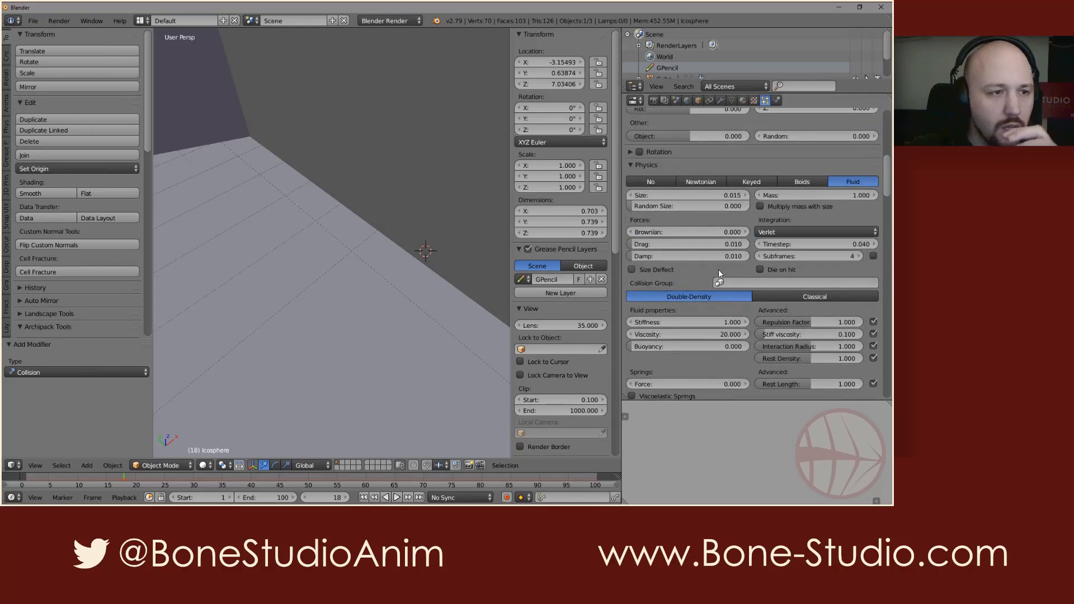
scroll(723, 297, "down", 6)
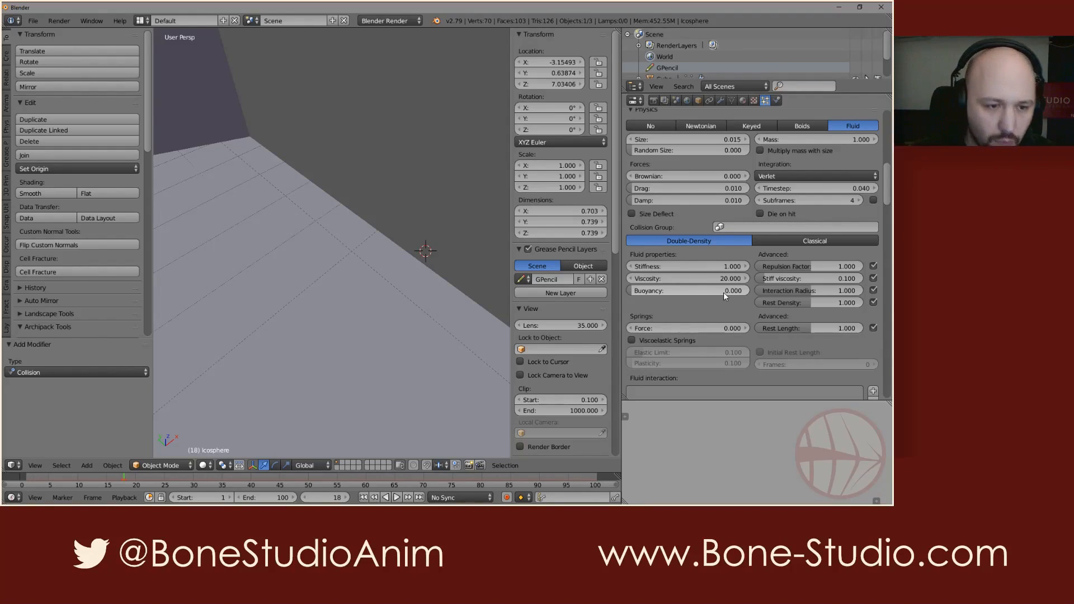
- Set the fluid's interaction radius to 2 and play the animation from the first frame with the emitter in view
left_click(820, 291)
type("2")
key("Return")
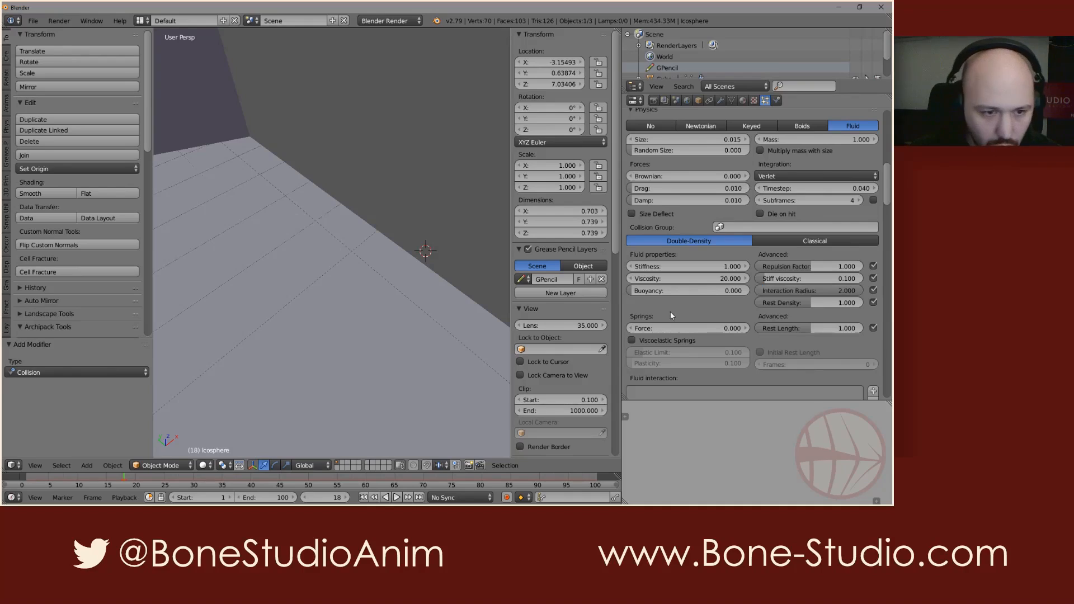
scroll(406, 216, "down", 5)
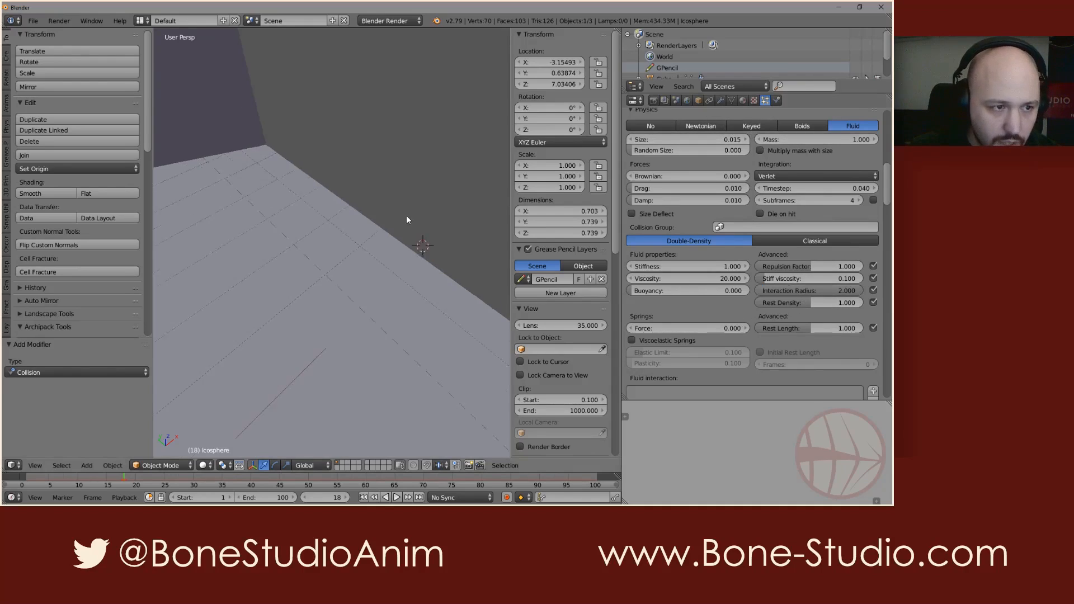
middle_click_drag(406, 216, 419, 243)
key("shift+Left")
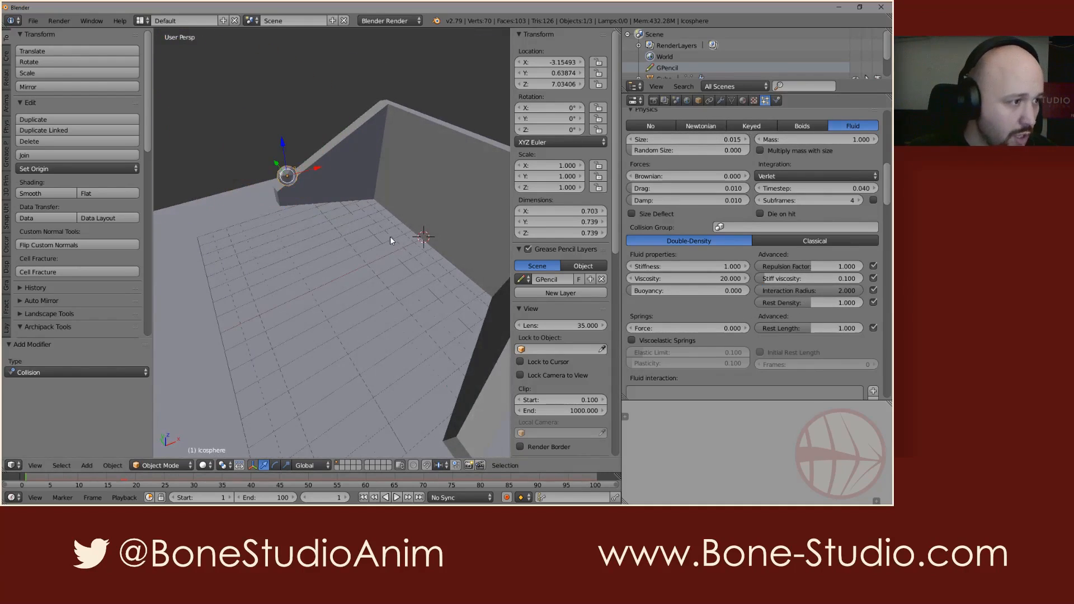
key("alt+a")
middle_click_drag(341, 213, 428, 221)
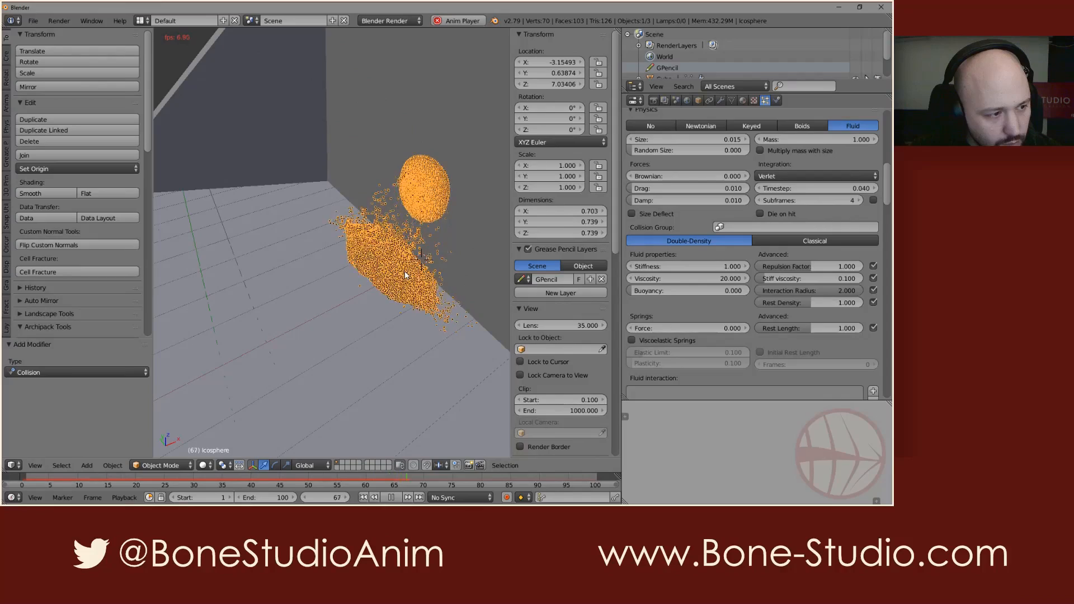
- Pause the playback and examine the particles on the wall and ground from close and wider views
scroll(404, 272, "up", 4)
middle_click_drag(398, 276, 396, 236)
key("alt+a")
scroll(385, 228, "down", 3)
scroll(385, 227, "up", 3)
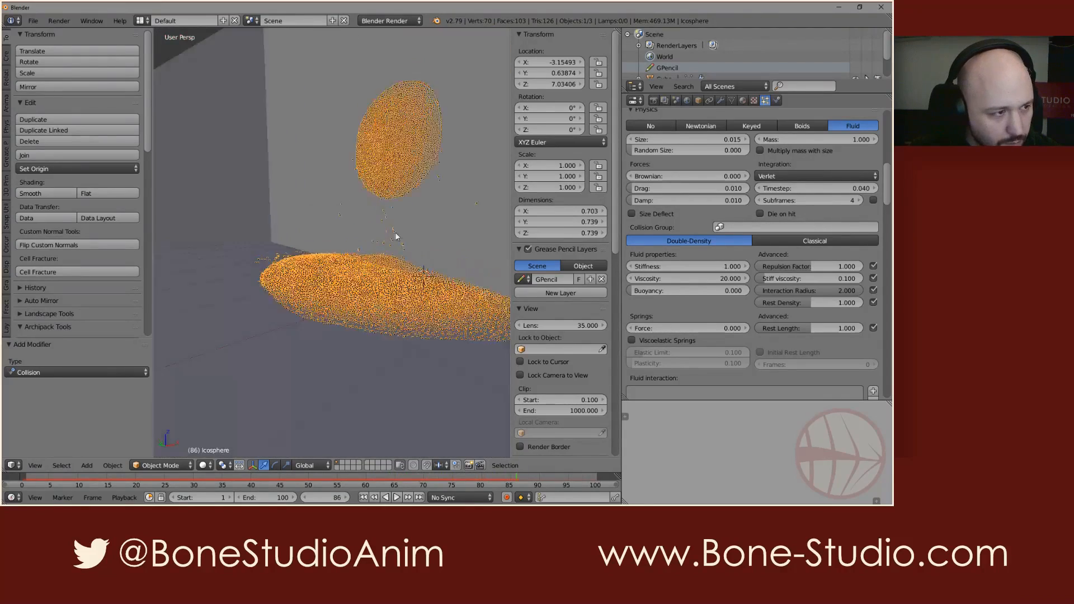
scroll(420, 182, "up", 8)
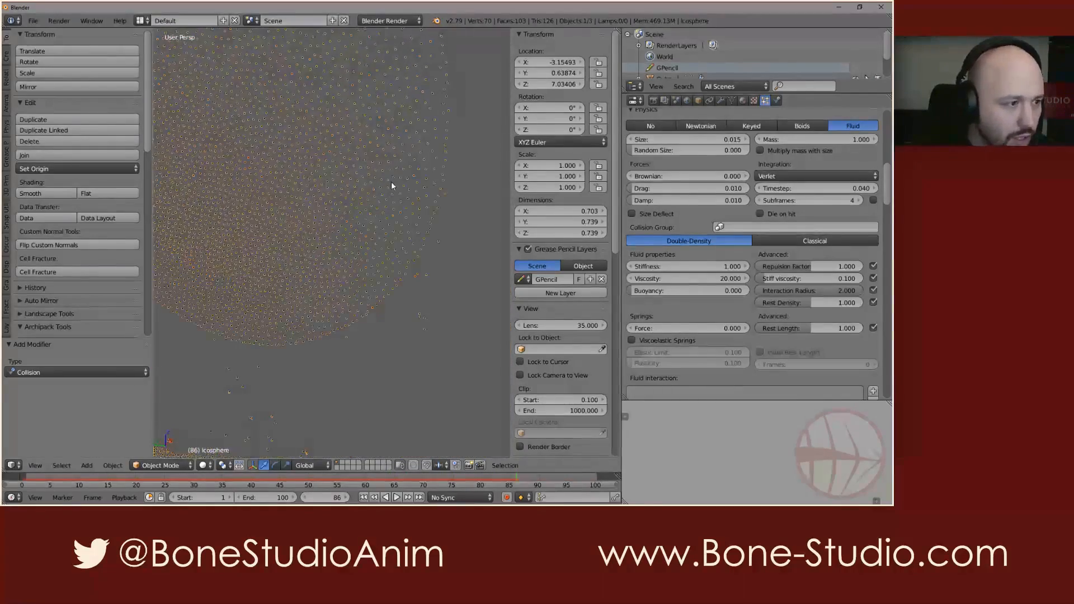
scroll(401, 192, "down", 6)
middle_click_drag(360, 211, 364, 227)
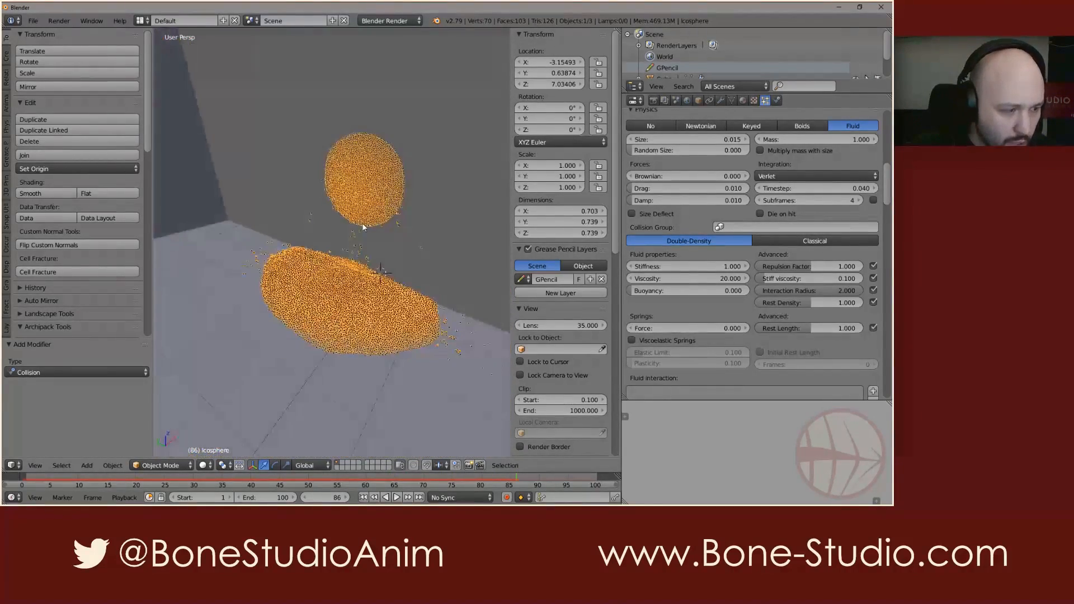
- Set the interaction radius to 0.5 and play the animation from the first frame, pausing to inspect the falling stream
key("shift+Left")
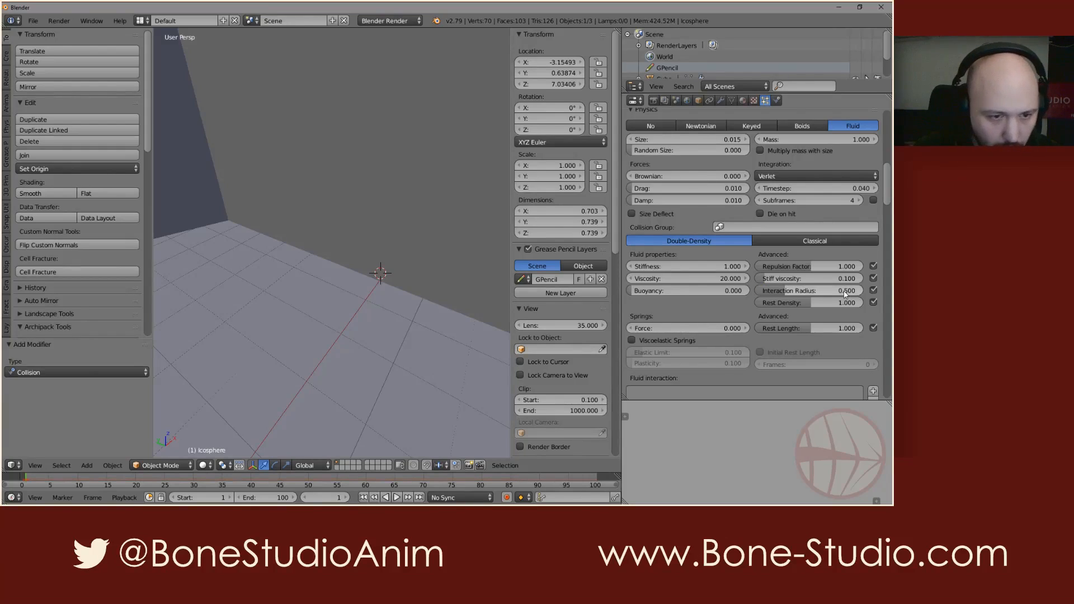
scroll(403, 261, "down", 8)
scroll(417, 269, "up", 4)
key("alt+a")
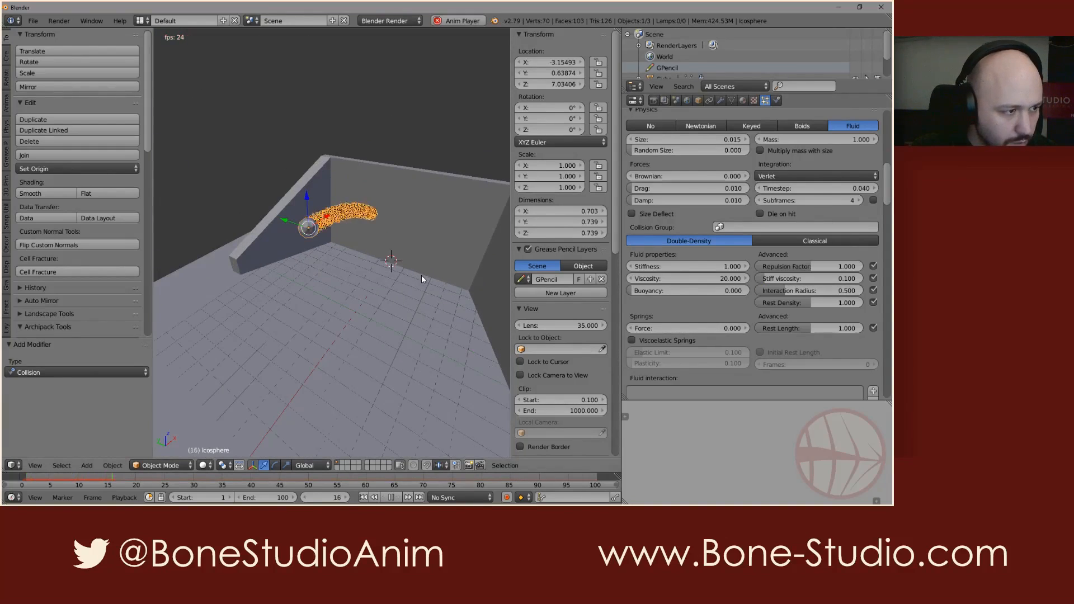
scroll(398, 242, "up", 7)
key("alt+a")
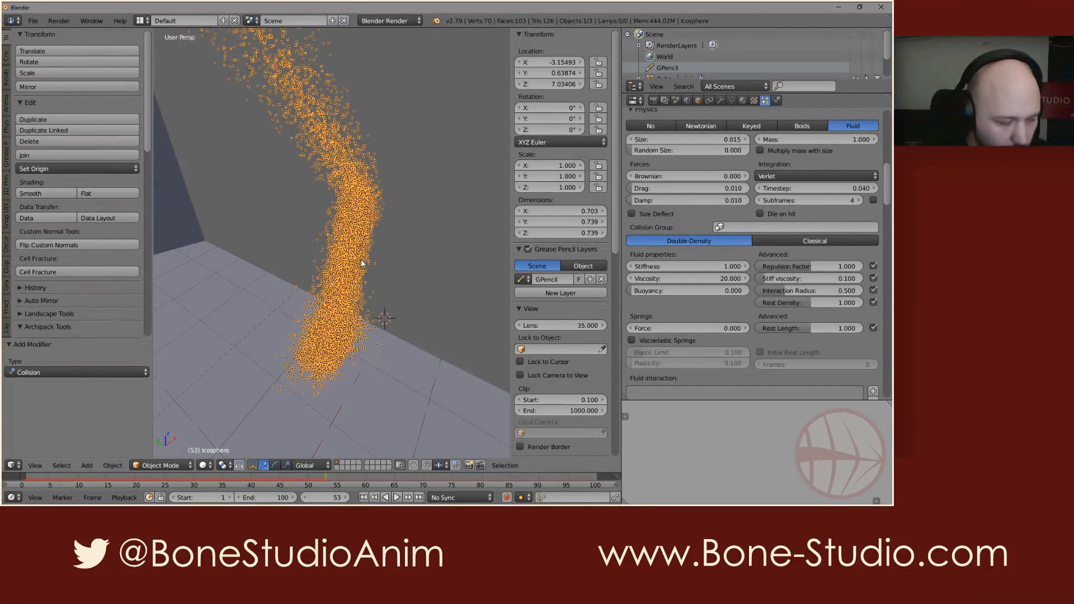
middle_click_drag(372, 260, 345, 279)
key("alt+a")
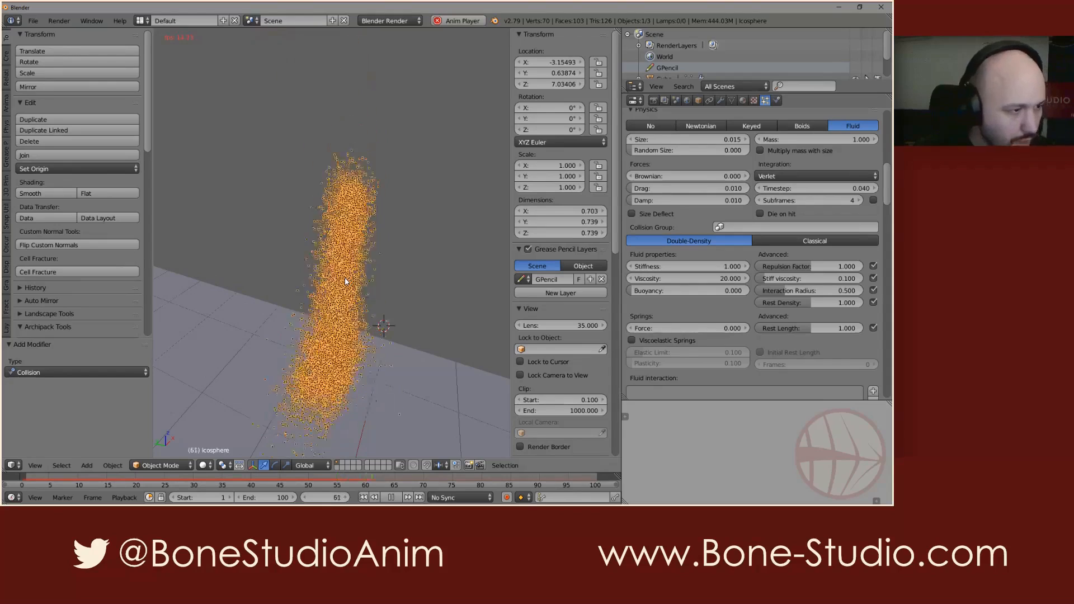
key("alt+a")
- Set the interaction radius to 3 and play the animation from the first frame to test the effect
key("shift+Left")
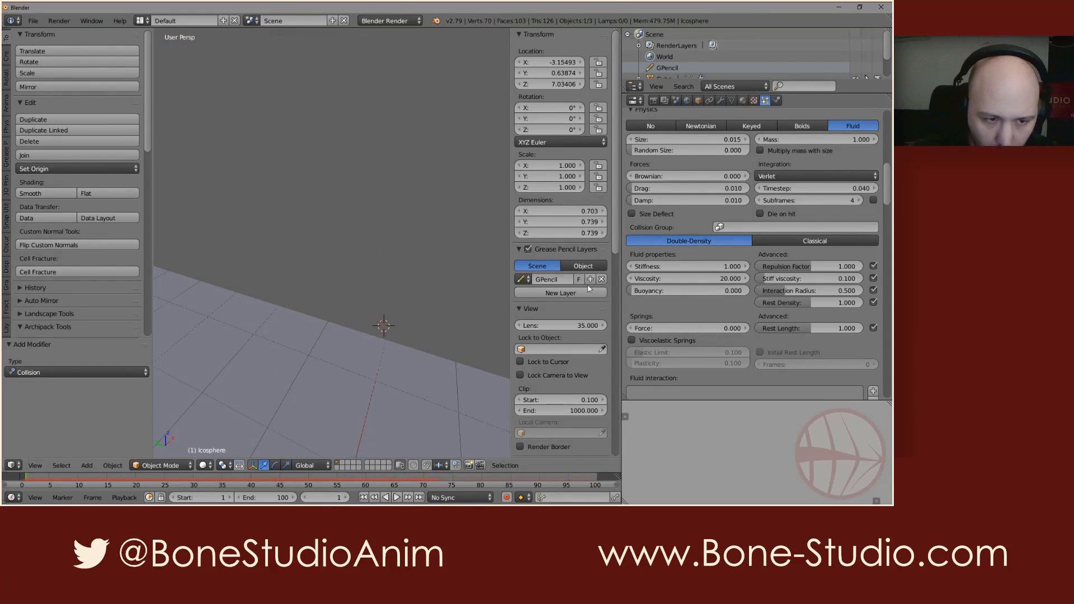
left_click(831, 290)
type("0.5")
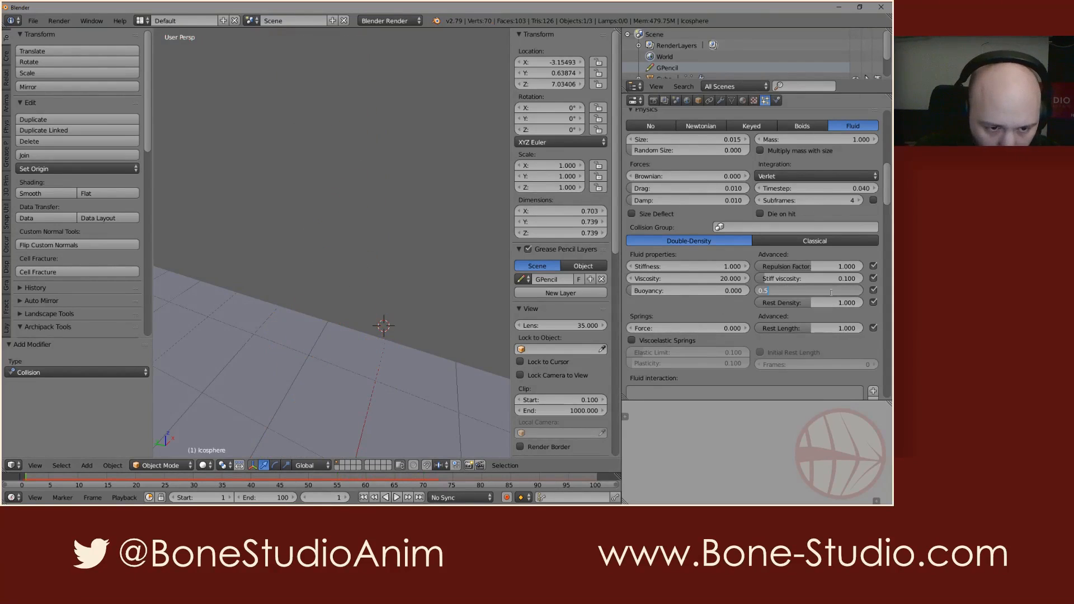
middle_click_drag(392, 237, 377, 257)
key("alt+a")
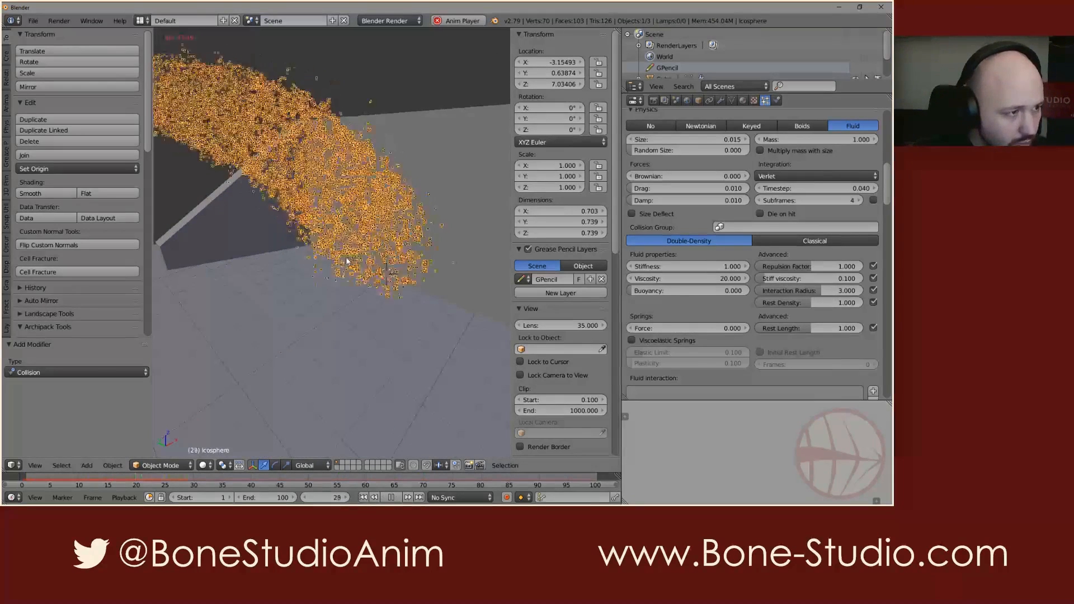
scroll(348, 252, "down", 5)
scroll(308, 241, "up", 5)
key("alt+a")
middle_click_drag(418, 288, 327, 276, "shift")
key("alt+a")
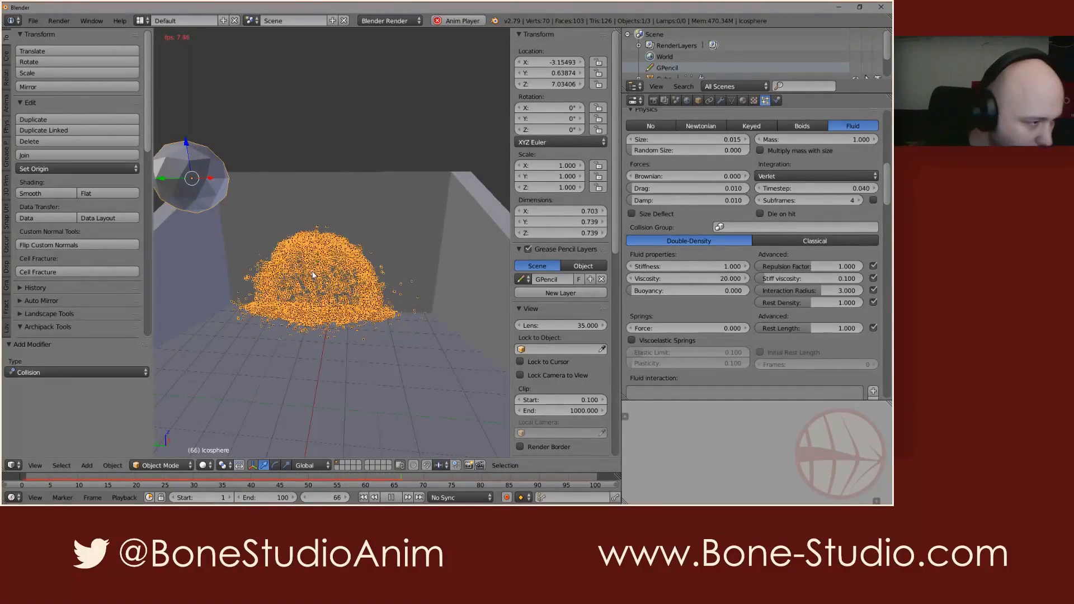
- Examine the particle mass against the wall up close and from an angle, pausing and resuming the playback
scroll(314, 271, "up", 4)
scroll(315, 273, "up", 3)
key("alt+a")
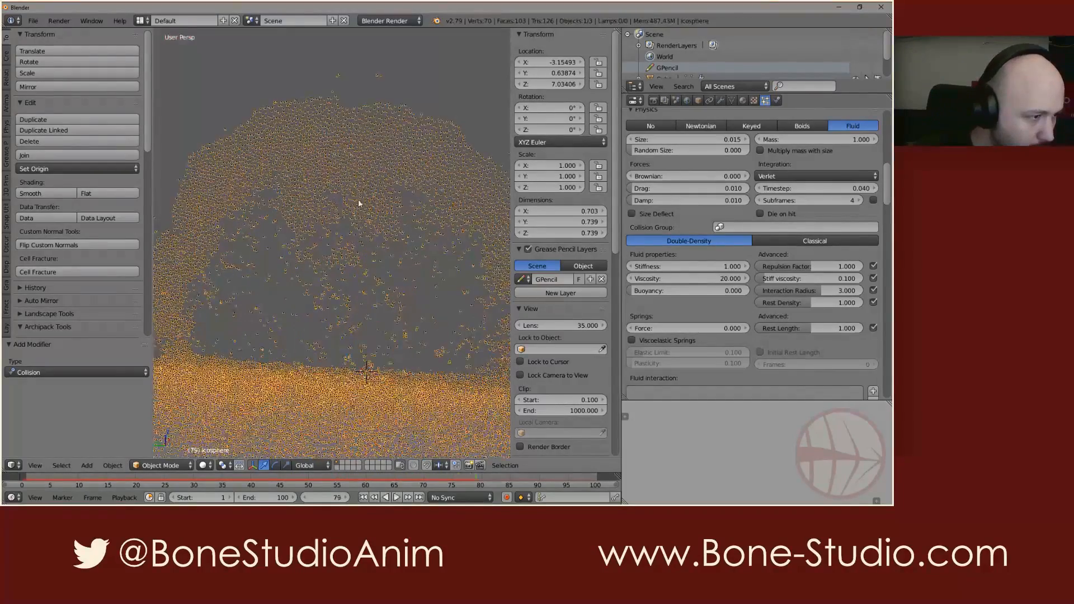
scroll(390, 136, "down", 4)
middle_click_drag(391, 152, 357, 240)
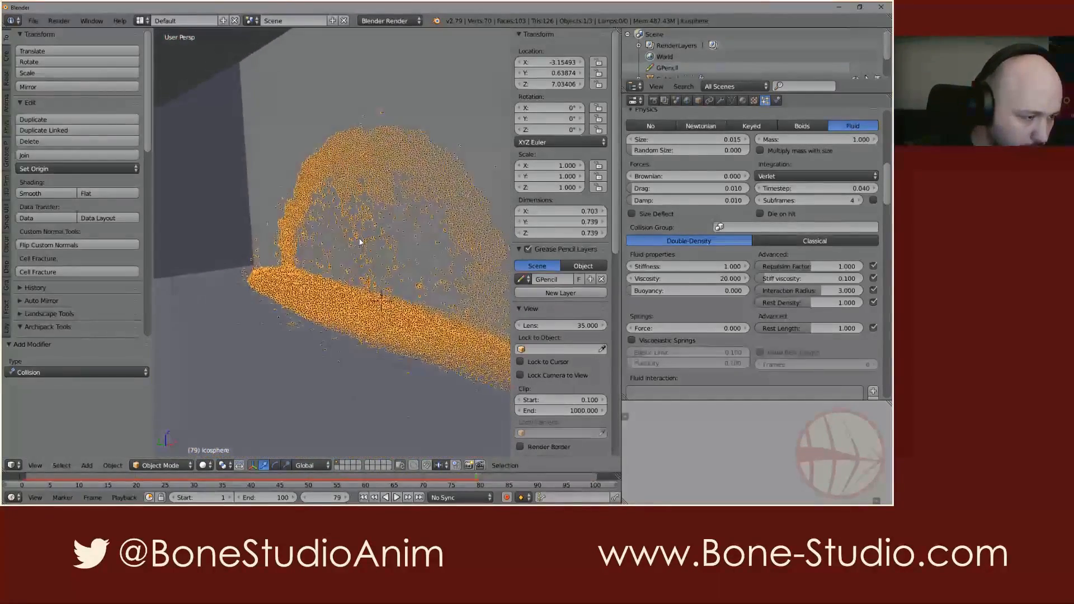
key("alt+a")
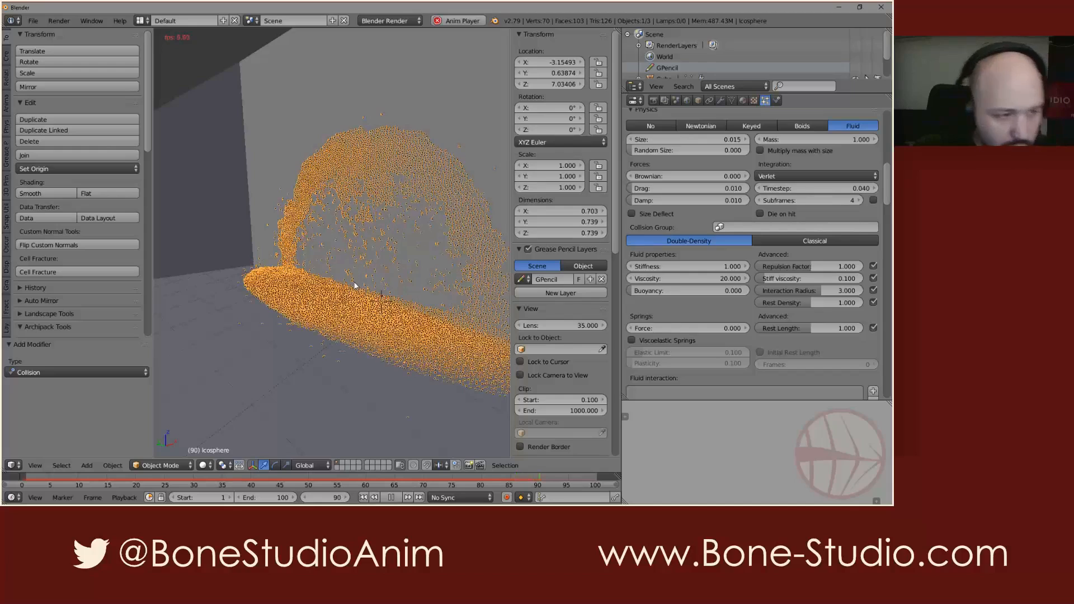
middle_click_drag(368, 293, 288, 278, "shift")
- Set the interaction radius back to 2 and replay the animation from the first frame in a wider view
key("alt+a")
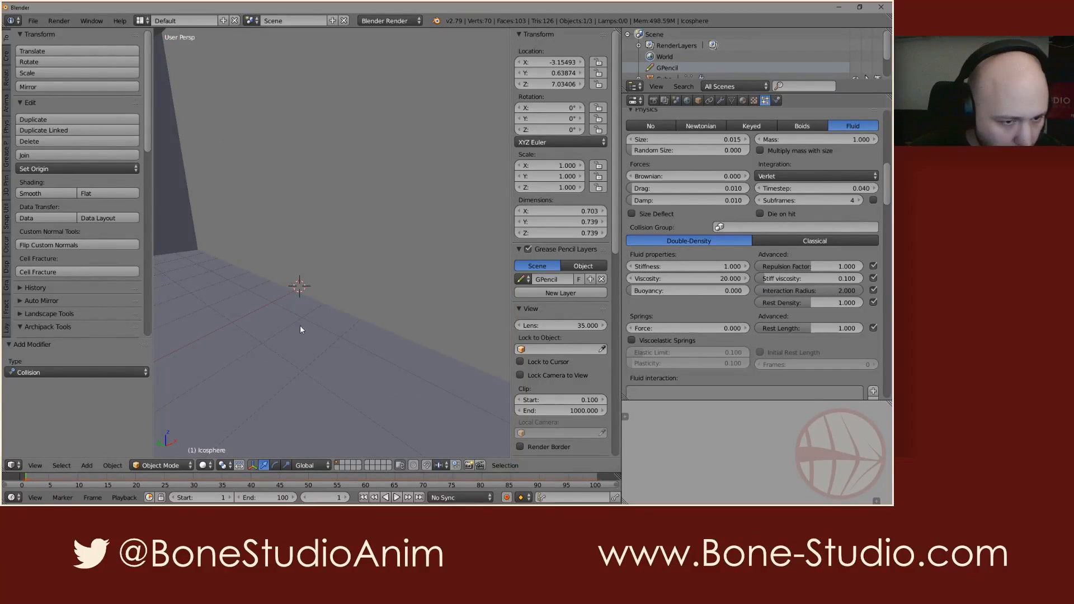
scroll(132, 305, "down", 3)
scroll(264, 284, "down", 4)
middle_click_drag(287, 217, 357, 254, "shift")
key("alt+a")
scroll(391, 240, "up", 4)
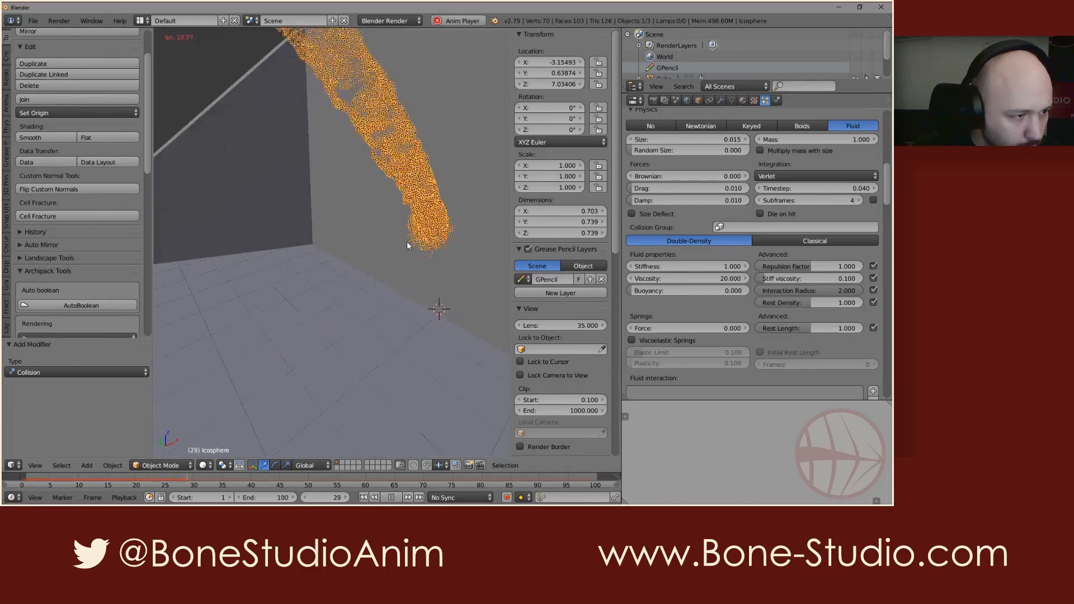
- Pause at the wall impact to check it from other angles, and resume playback to examine the settling particles
key("alt+a")
middle_click_drag(368, 271, 347, 103)
middle_click_drag(438, 173, 407, 166)
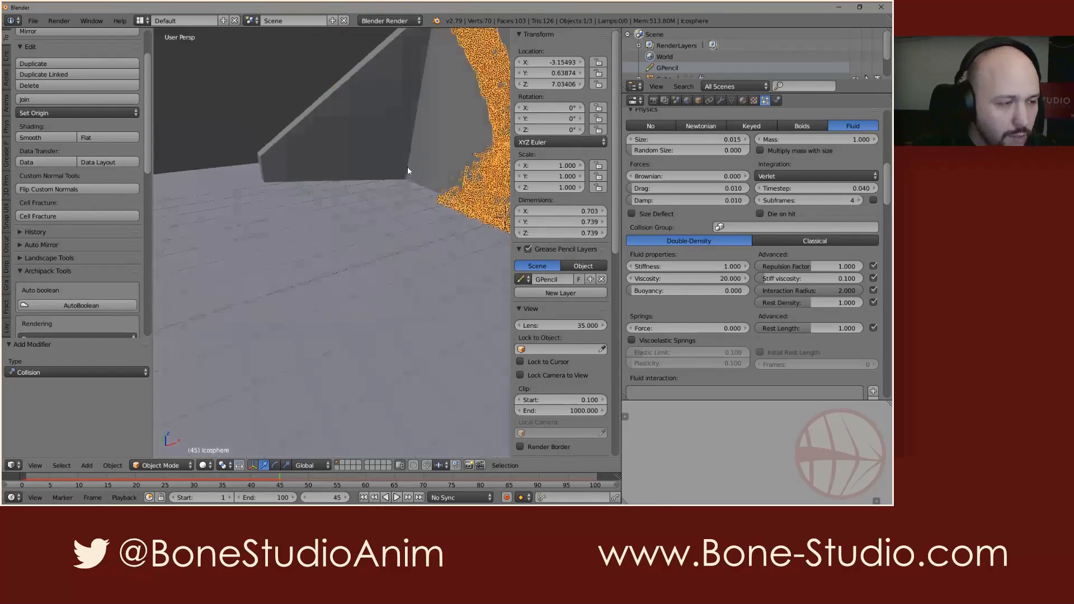
key("alt+a")
middle_click_drag(439, 233, 458, 176)
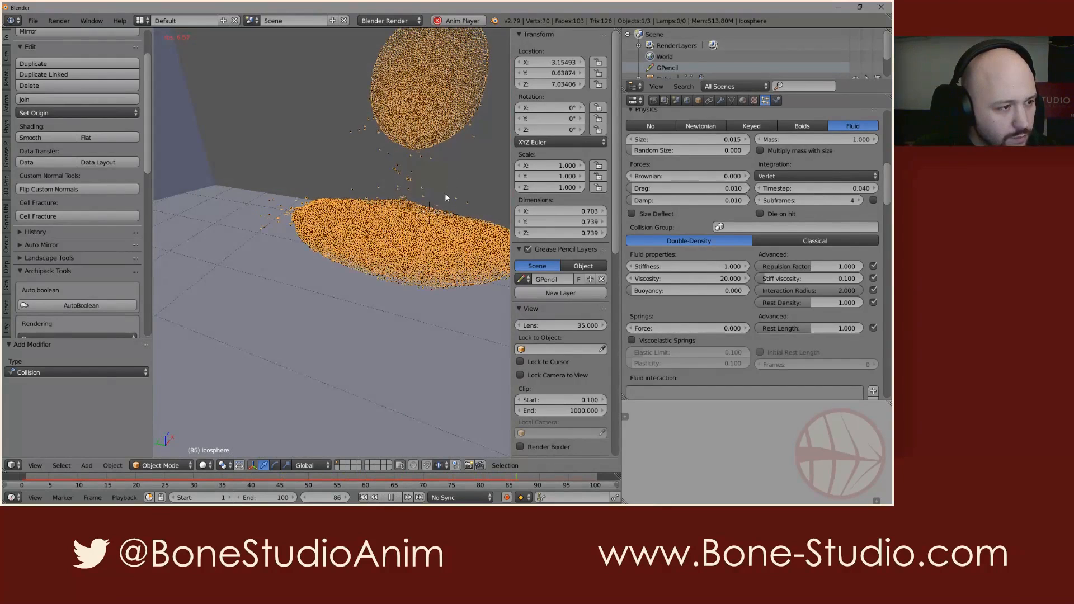
- Stop the playback, set the fluid rest density to 0.5 and play the animation from the first frame to test it
middle_click_drag(364, 240, 364, 246)
key("Escape")
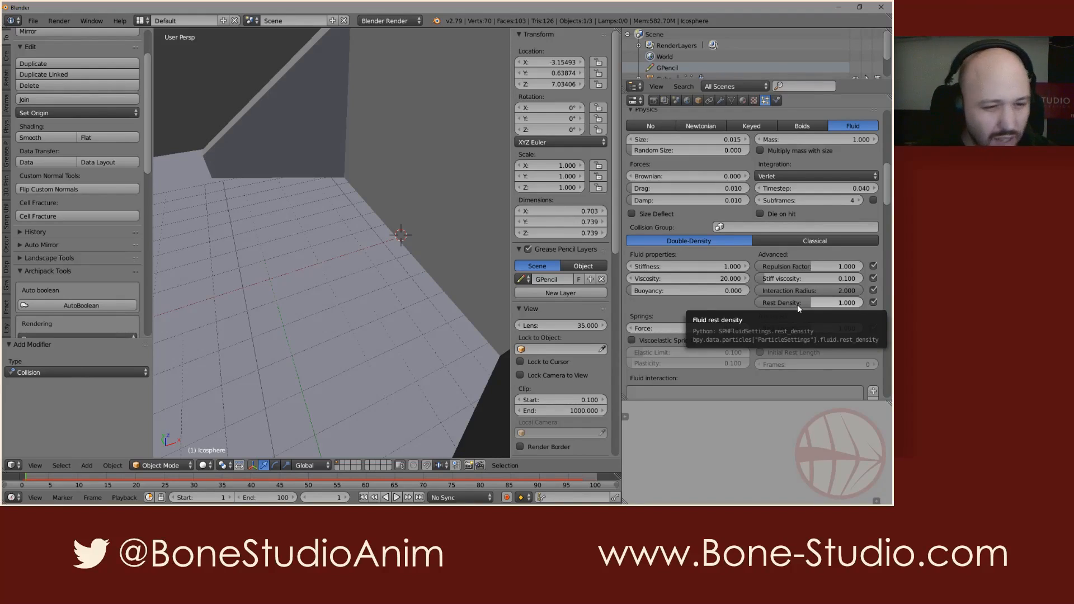
left_click(797, 305)
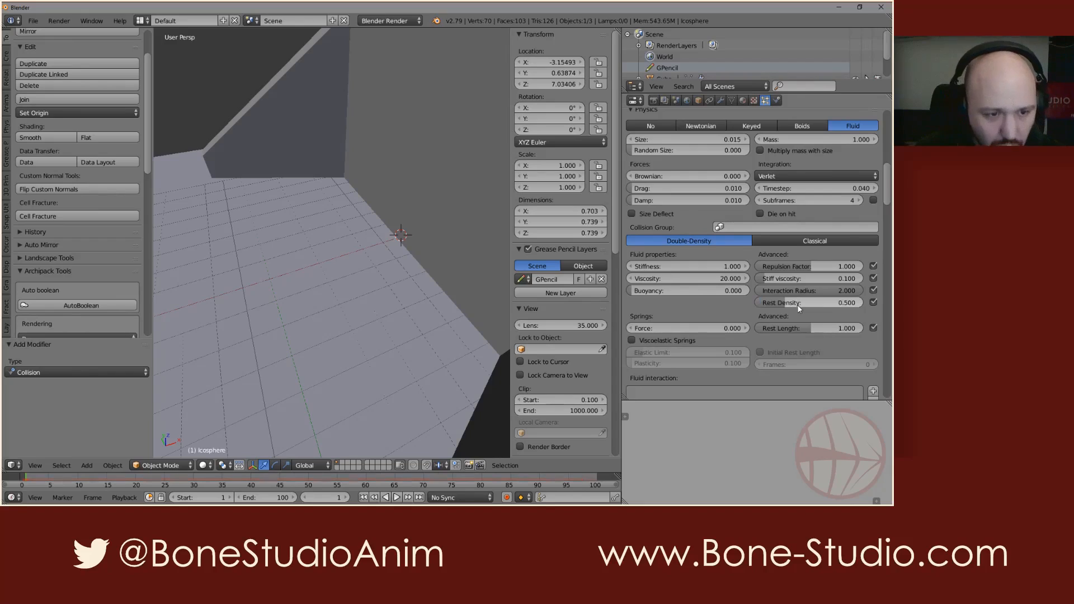
scroll(429, 252, "down", 3)
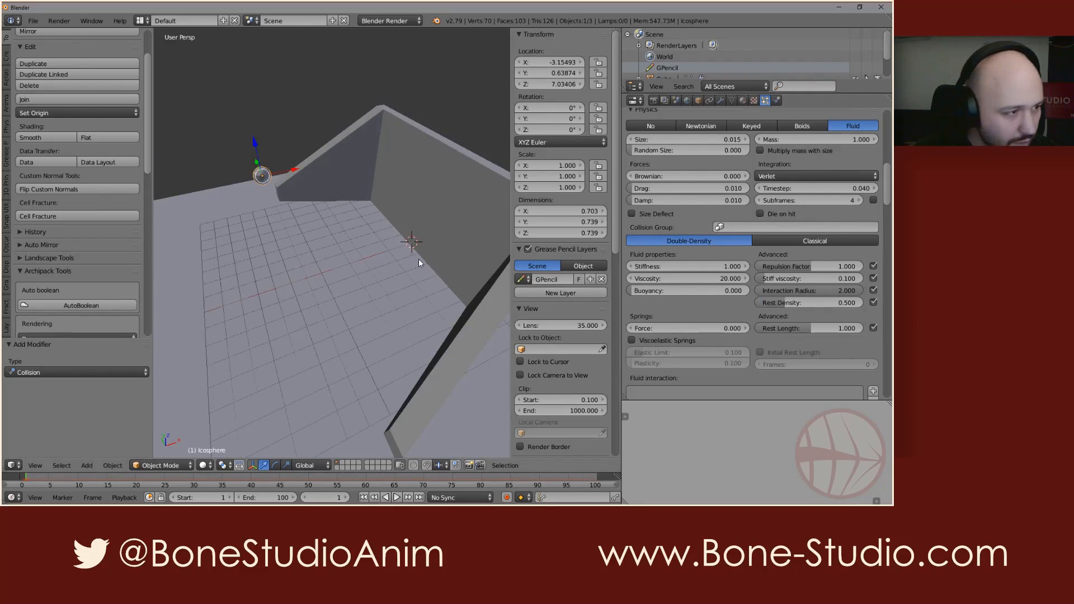
key("alt+a")
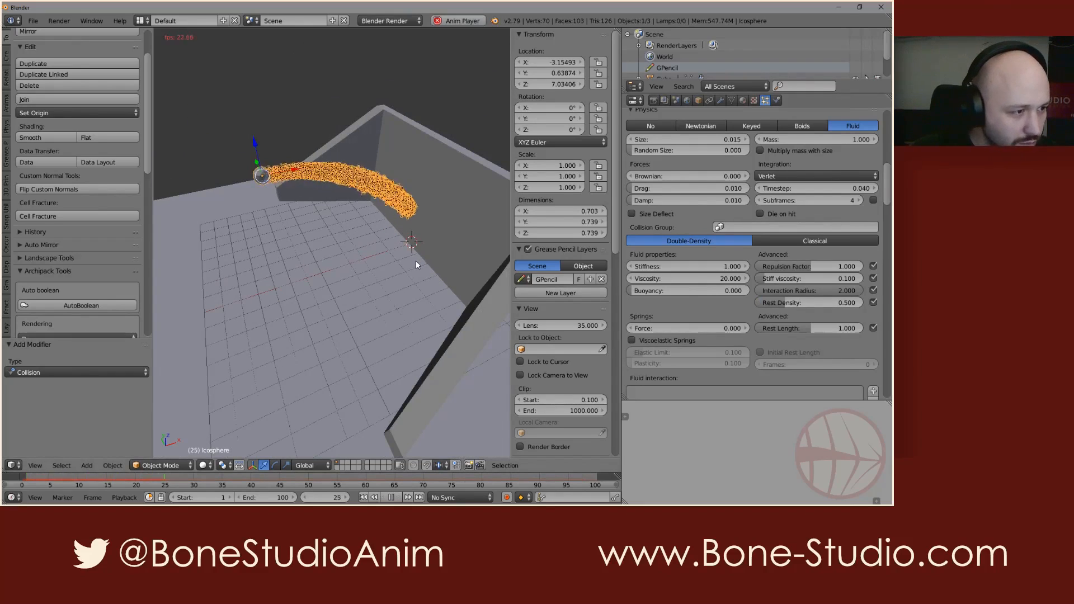
middle_click_drag(409, 249, 435, 227)
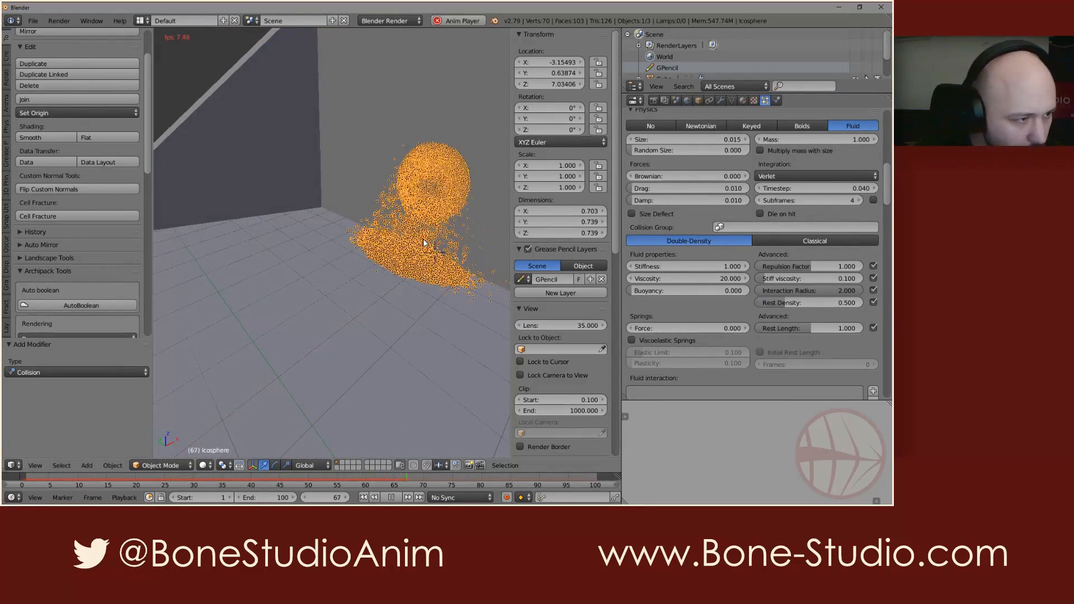
- Set the fluid rest density to 3 and replay the animation from the first frame
key("alt+a")
key("shift+Left")
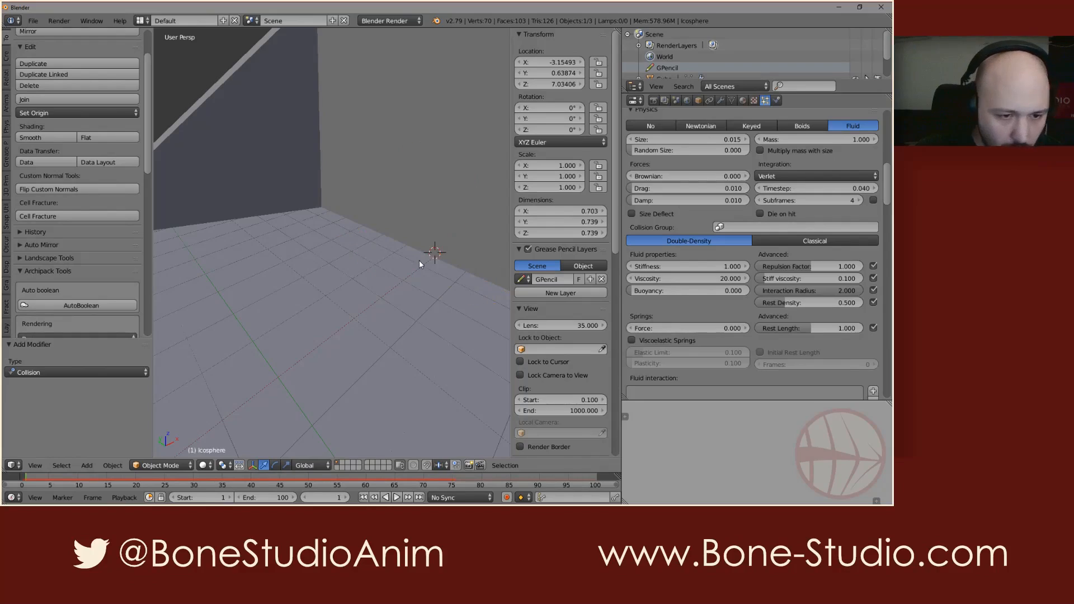
left_click(807, 302)
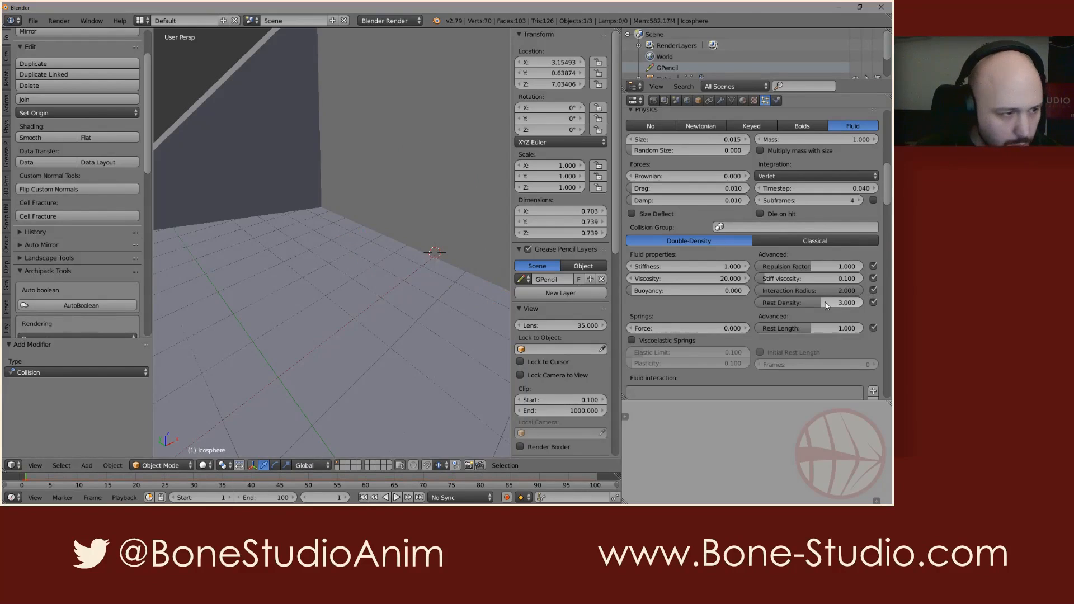
key("alt+a")
scroll(486, 258, "down", 3)
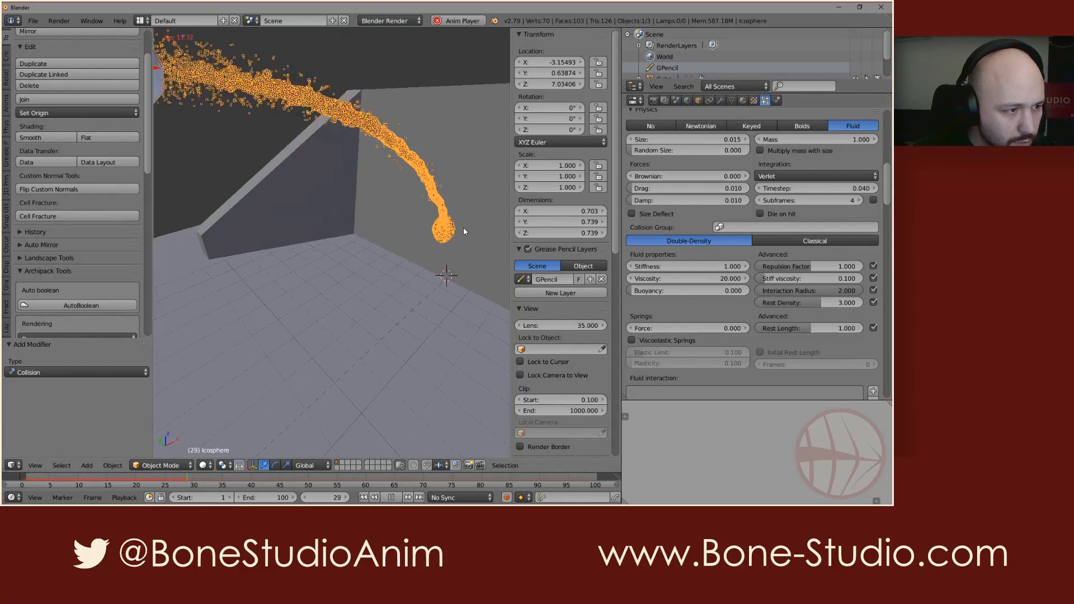
- Pause at the wall impact to check the particles up close, and resume playback to examine how they stick and settle
key("alt+a")
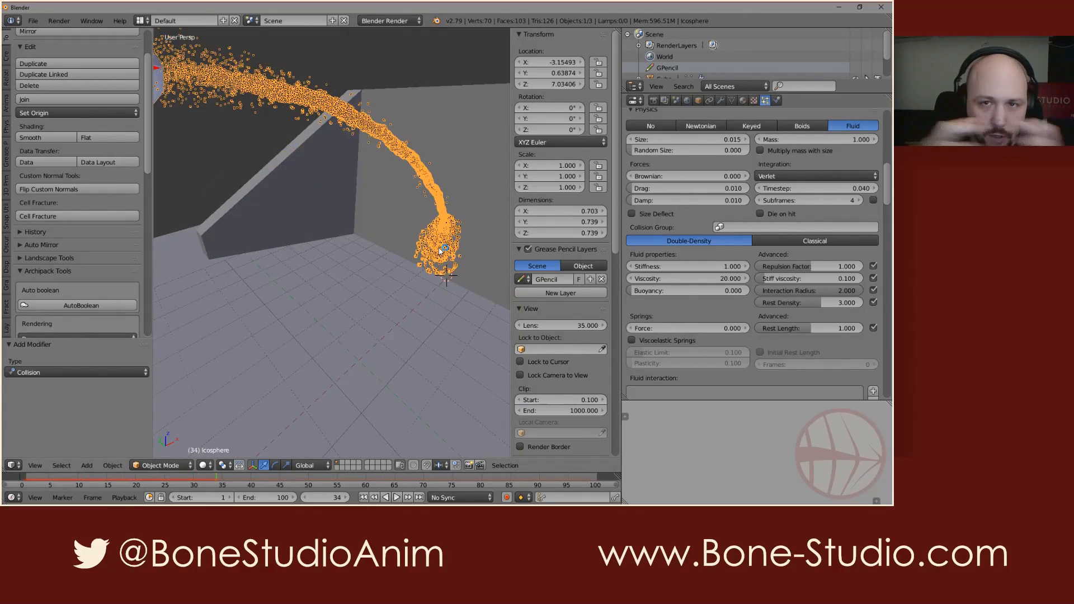
scroll(440, 250, "up", 2)
key("alt+a")
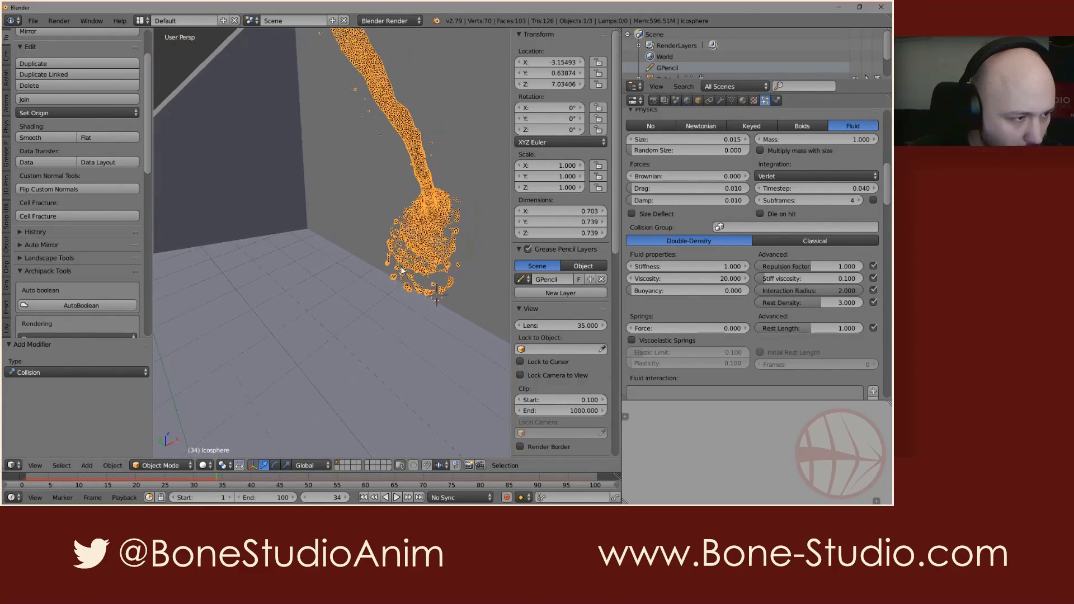
scroll(423, 281, "down", 2)
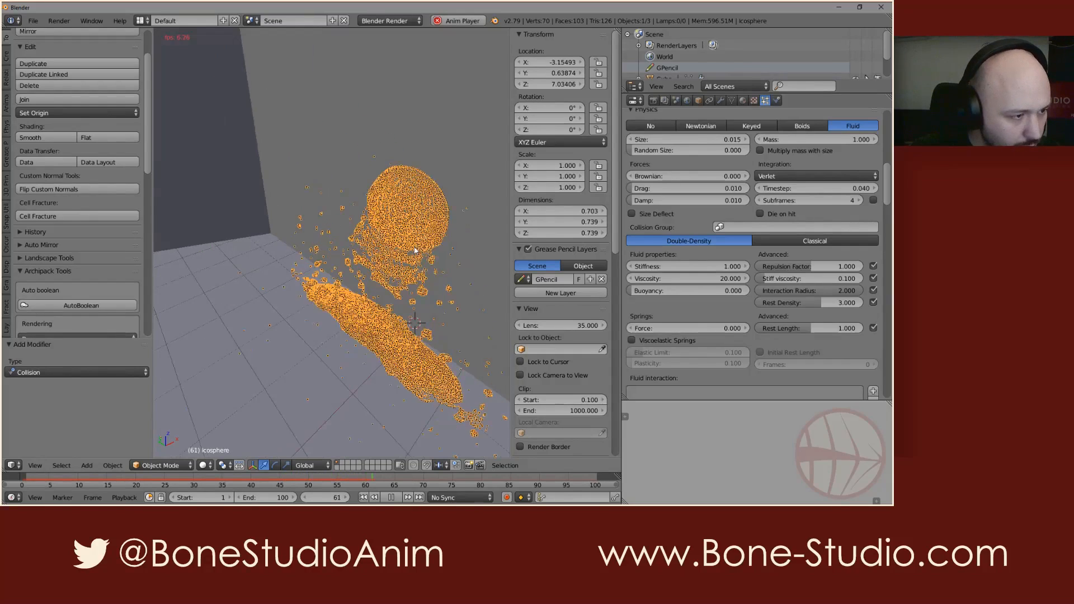
scroll(425, 247, "up", 3)
scroll(417, 269, "down", 3)
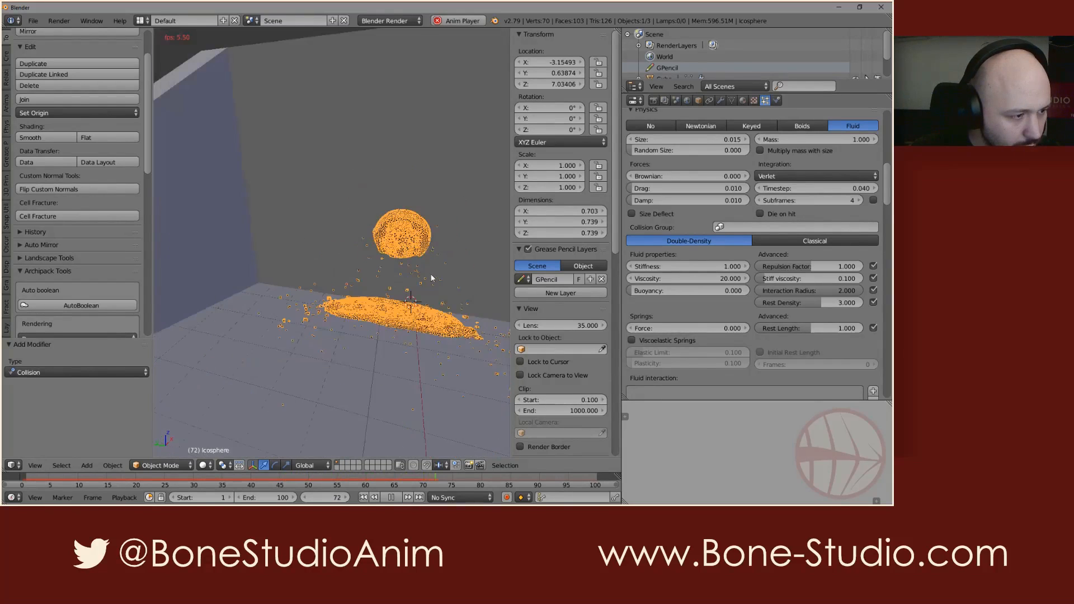
scroll(402, 278, "down", 1)
scroll(402, 276, "up", 3)
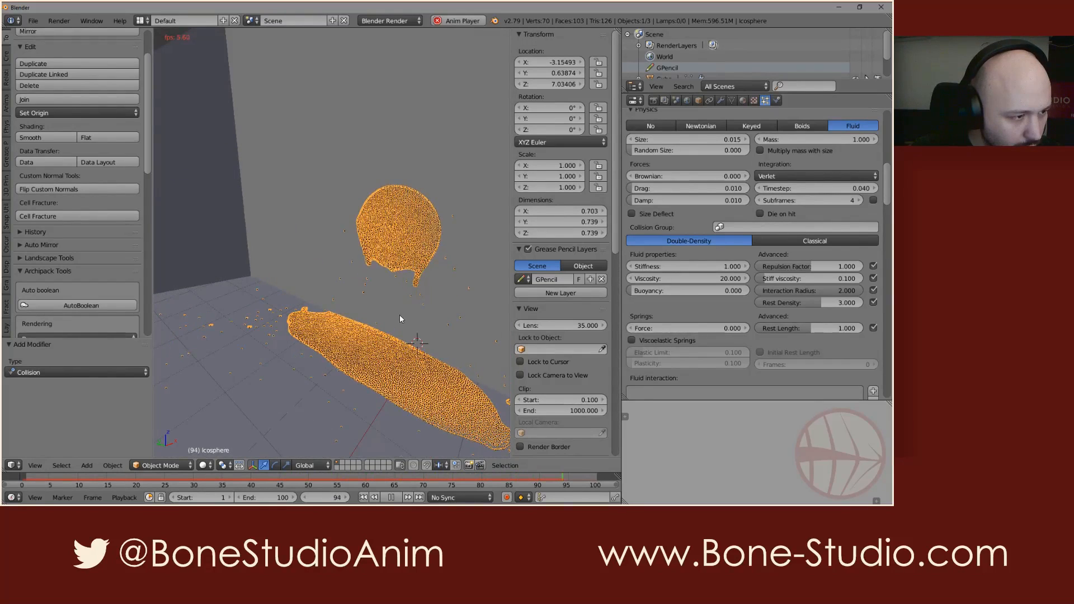
middle_click_drag(400, 316, 426, 287)
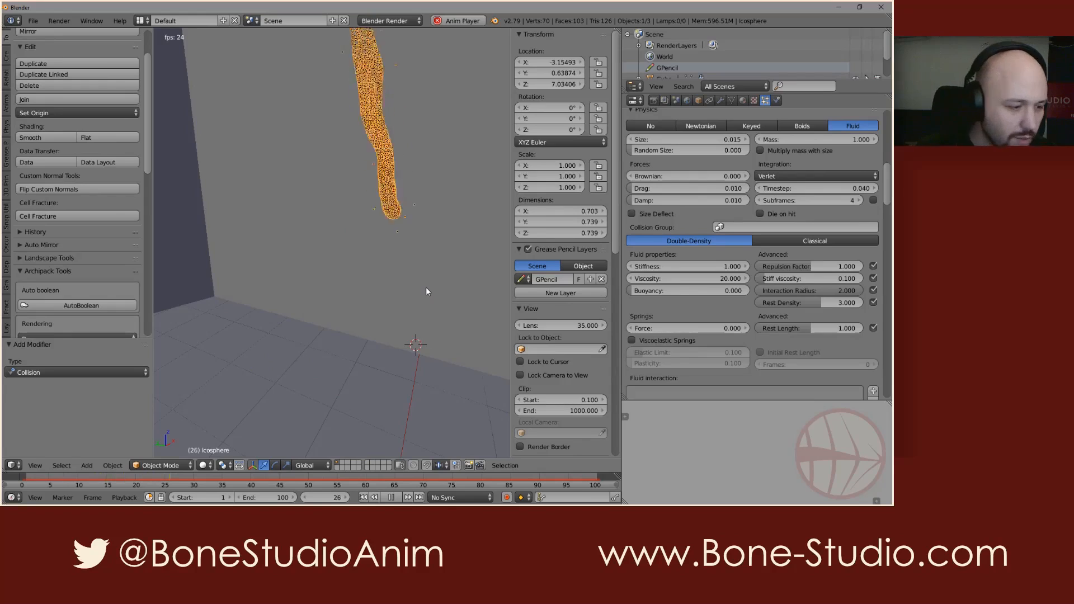
- Watch the fluid particles hit the floor during playback and stop the animation
scroll(425, 287, "down", 3)
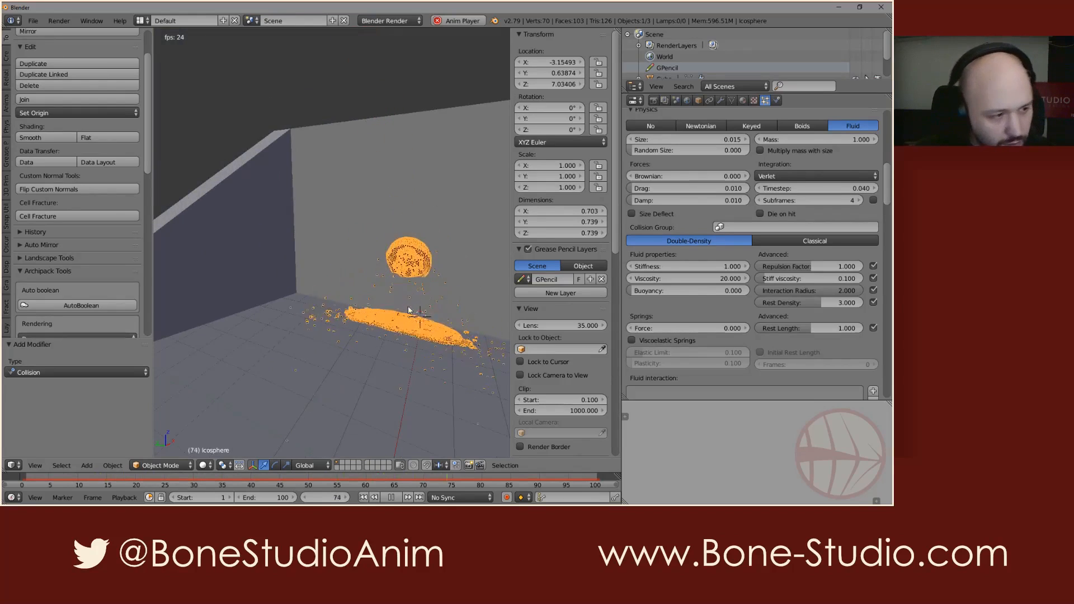
middle_click_drag(422, 301, 381, 301)
scroll(407, 294, "down", 4)
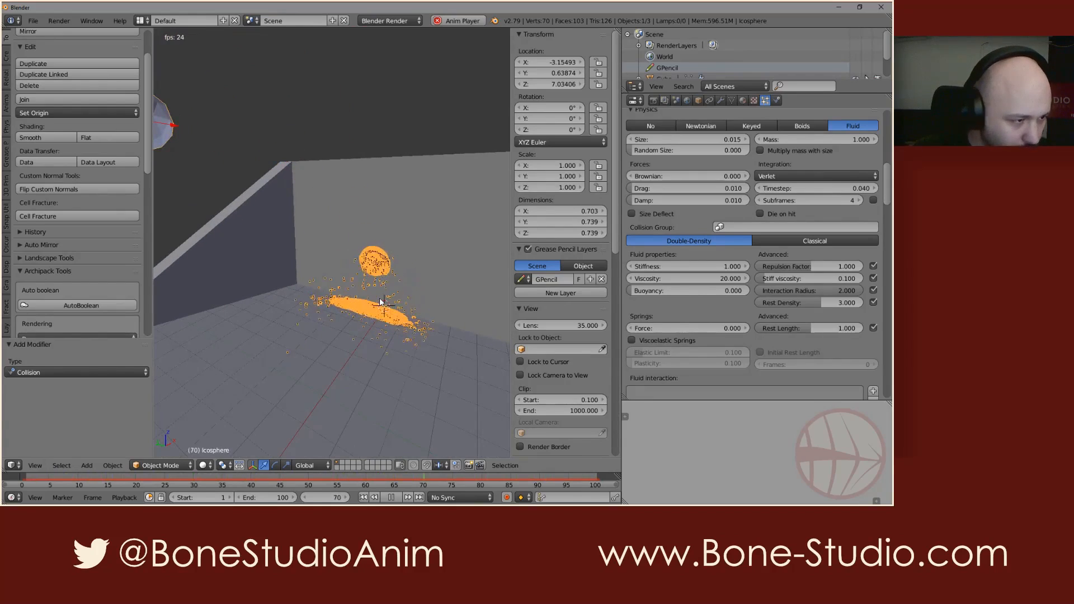
key("Escape")
scroll(399, 312, "down", 3)
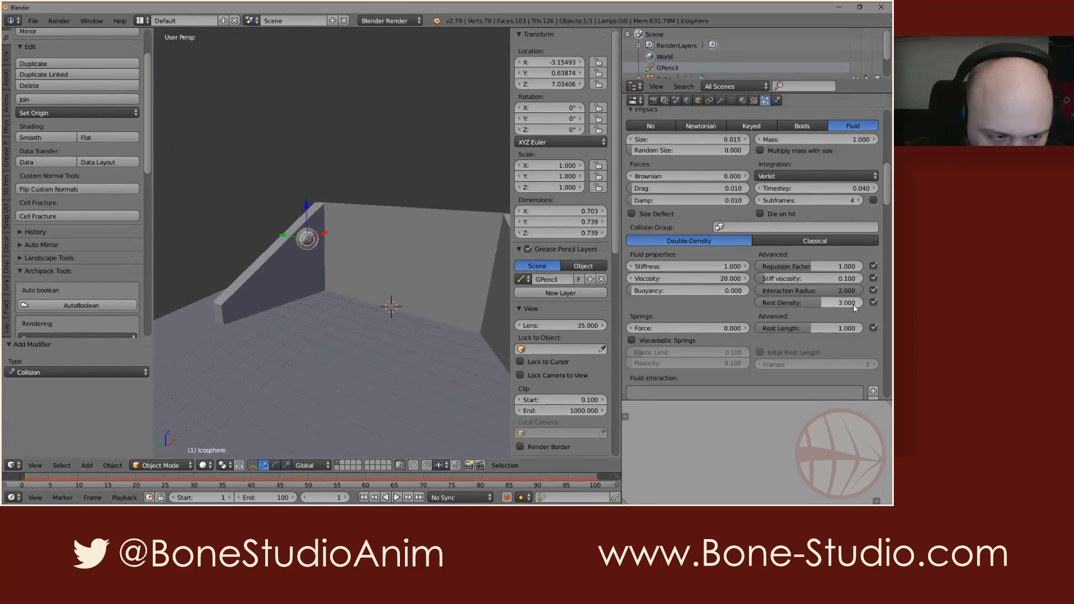
- Set the fluid's spring Rest Length to 0.5 and play the simulation to see its effect
left_click(802, 330)
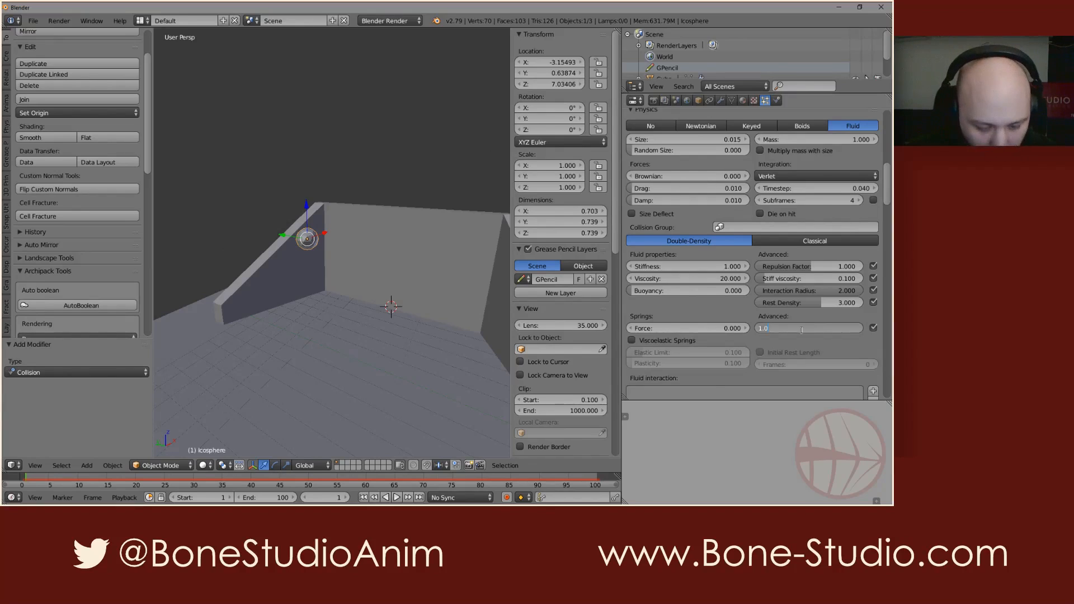
middle_click_drag(494, 317, 407, 299)
key("alt+a")
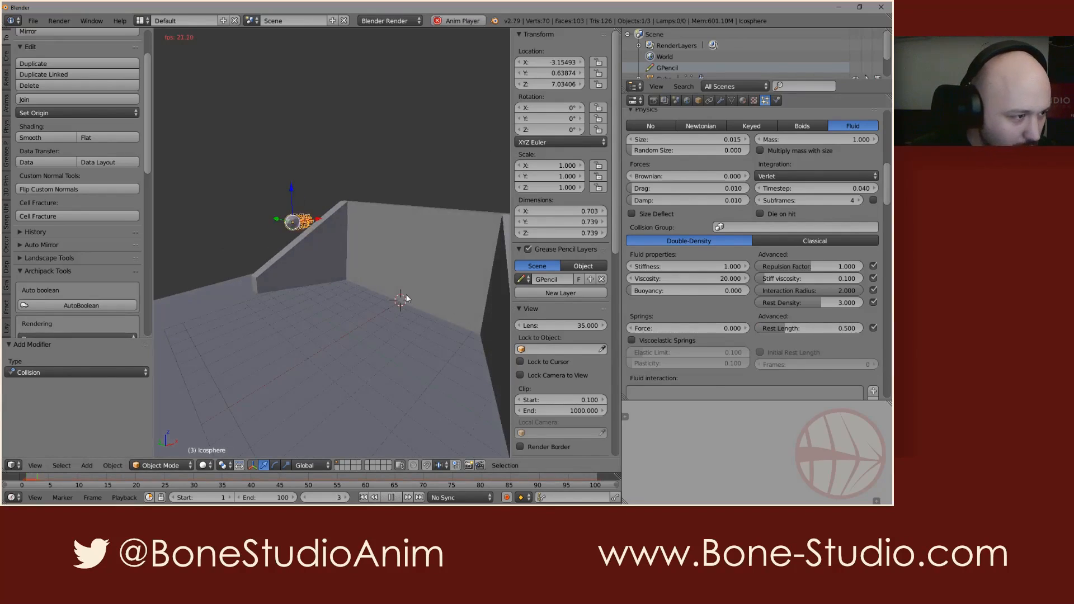
scroll(383, 284, "up", 5)
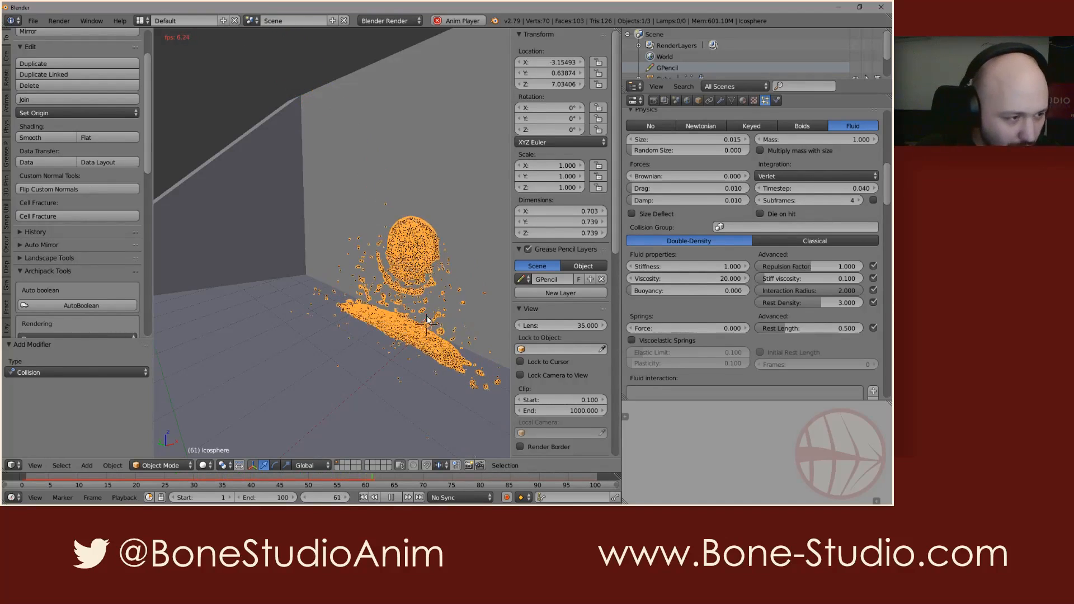
key("Escape")
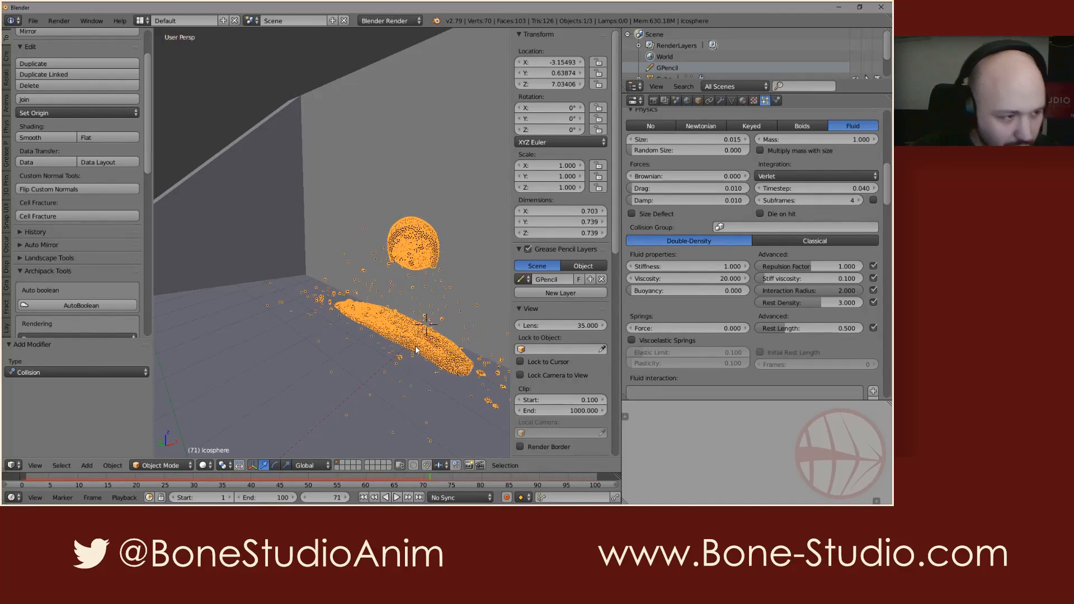
- Set the fluid's spring Rest Length to 2 and play the simulation to see its effect
left_click(853, 329)
type("2")
key("Return")
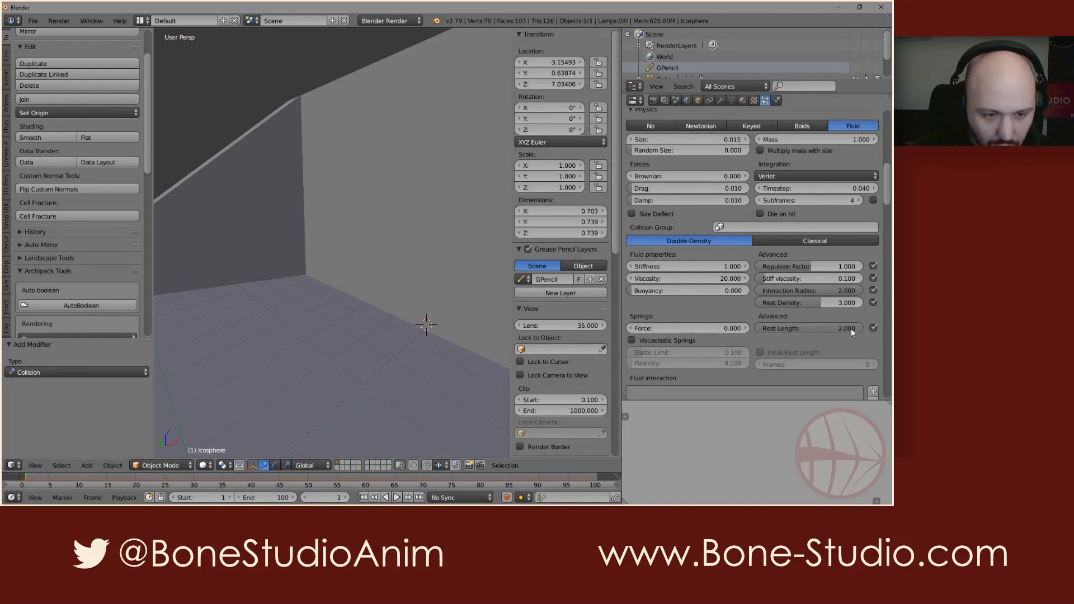
key("alt+a")
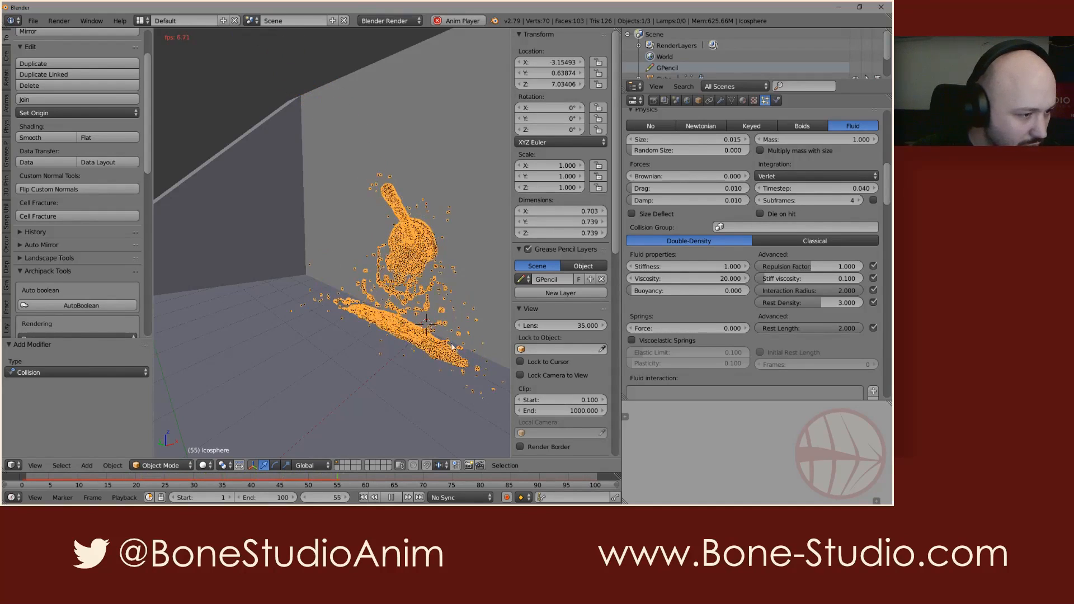
key("alt+a")
- Set the fluid's spring Rest Length to 1 and replay the simulation from the first frame
left_click(819, 329)
key("Return")
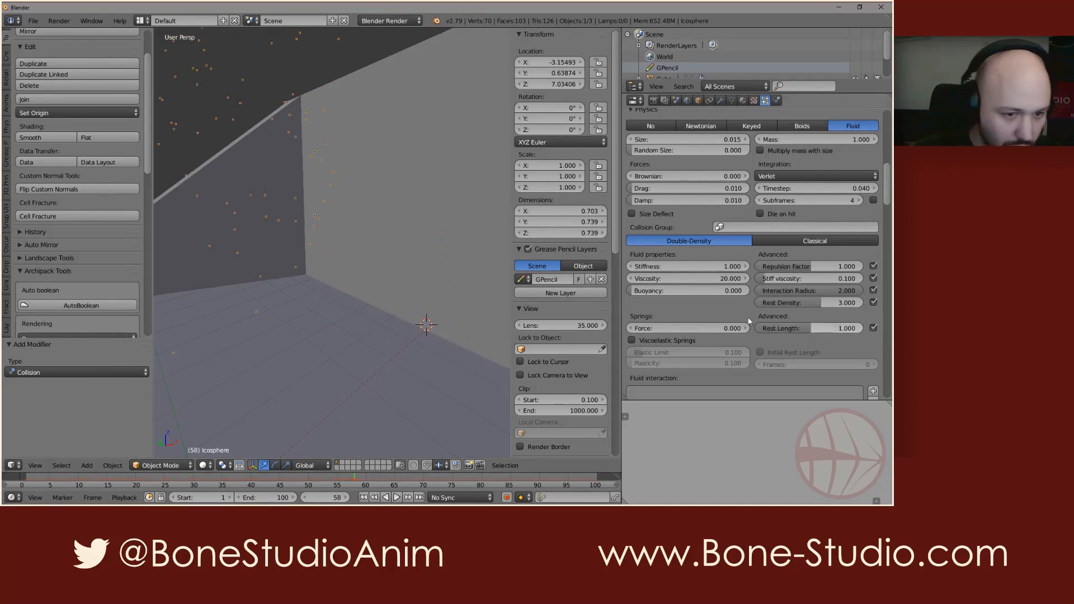
key("shift+Left")
key("alt+a")
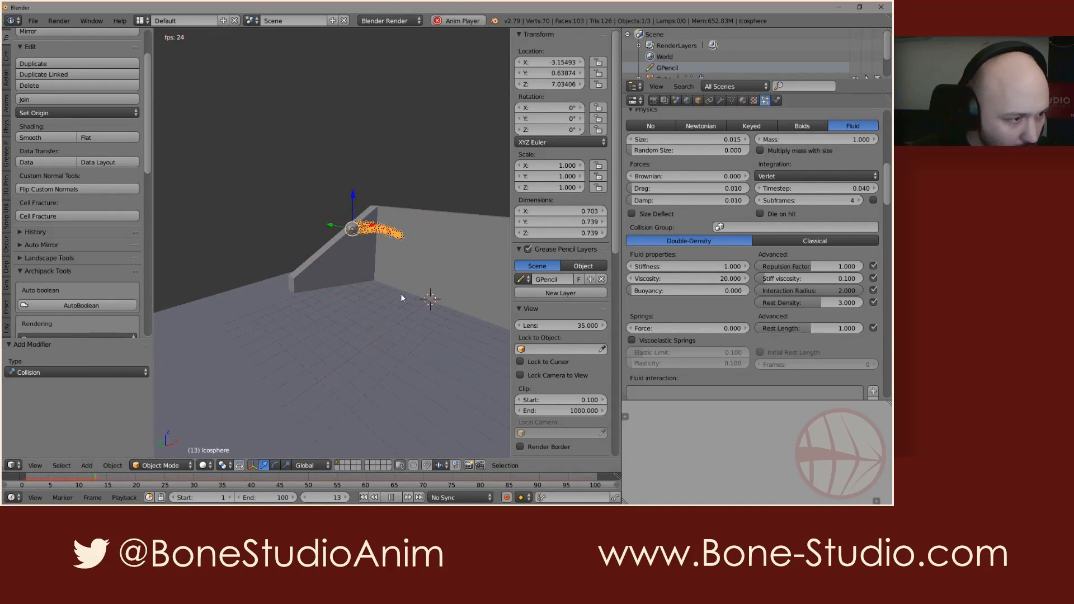
key("alt+a")
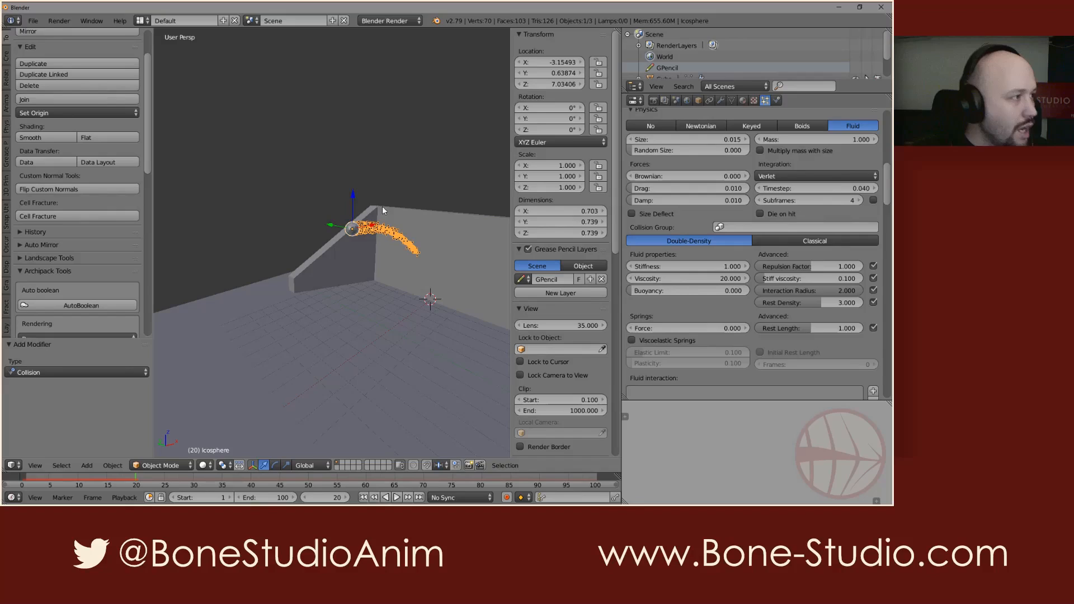
- Save the scene as remesher_test_2 in the SPH_Remesher_Tutorial folder
left_click(33, 21)
left_click(73, 116)
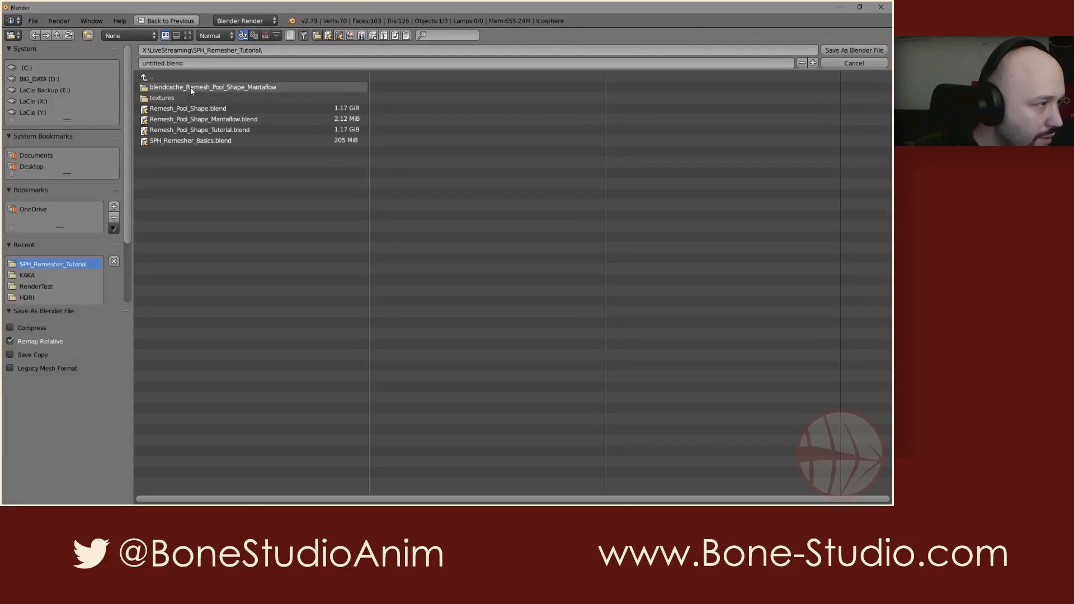
left_click(246, 62)
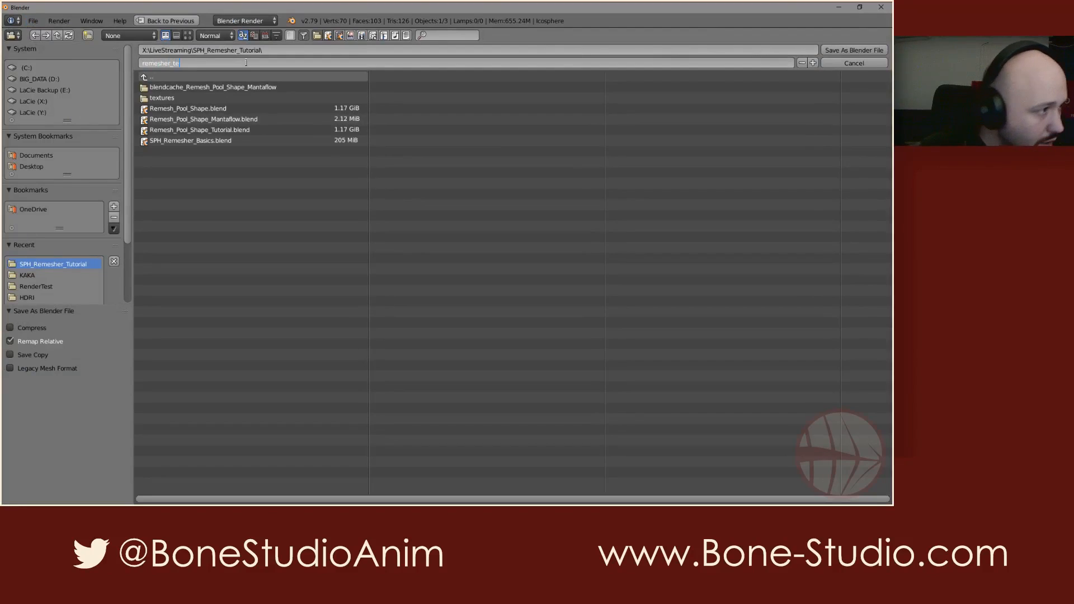
type("remesher_test_2")
key("Return")
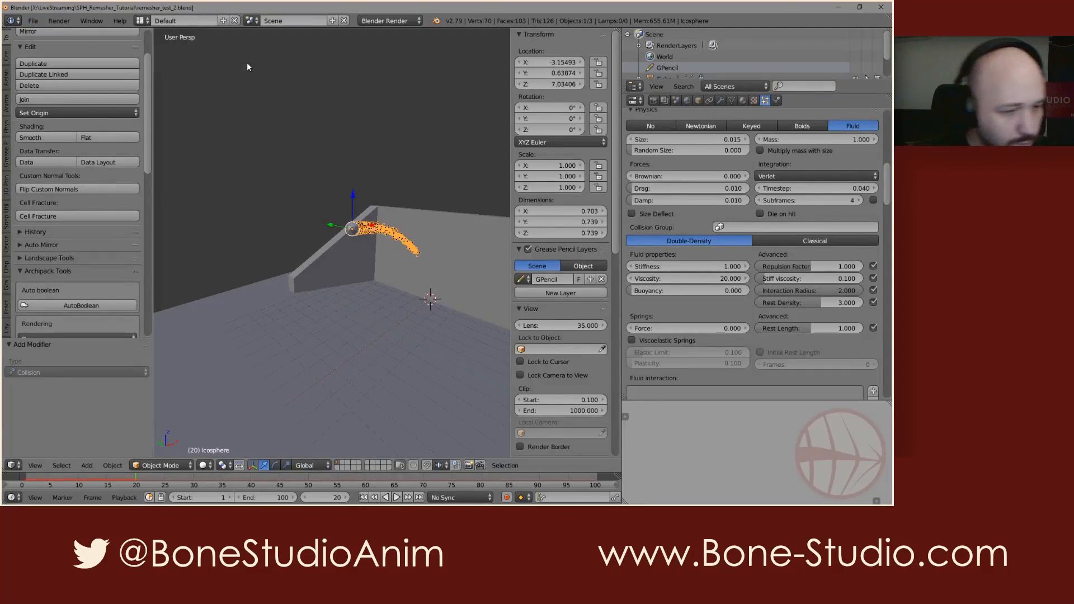
- Play the simulation to examine how the fluid splashes and spreads, and return to the first frame
key("alt+a")
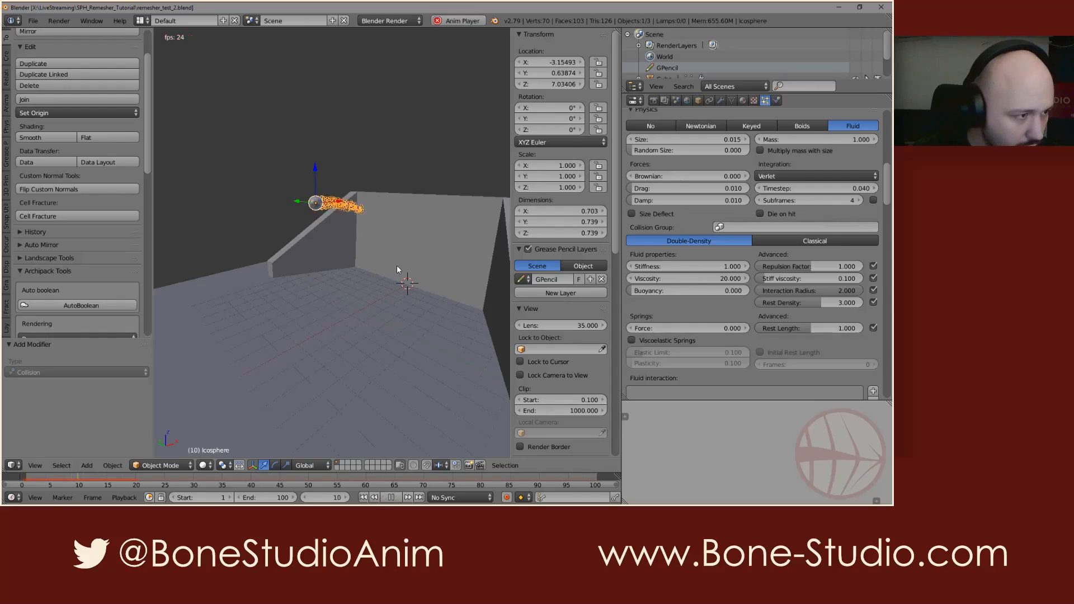
scroll(398, 265, "up", 3)
scroll(408, 297, "down", 2)
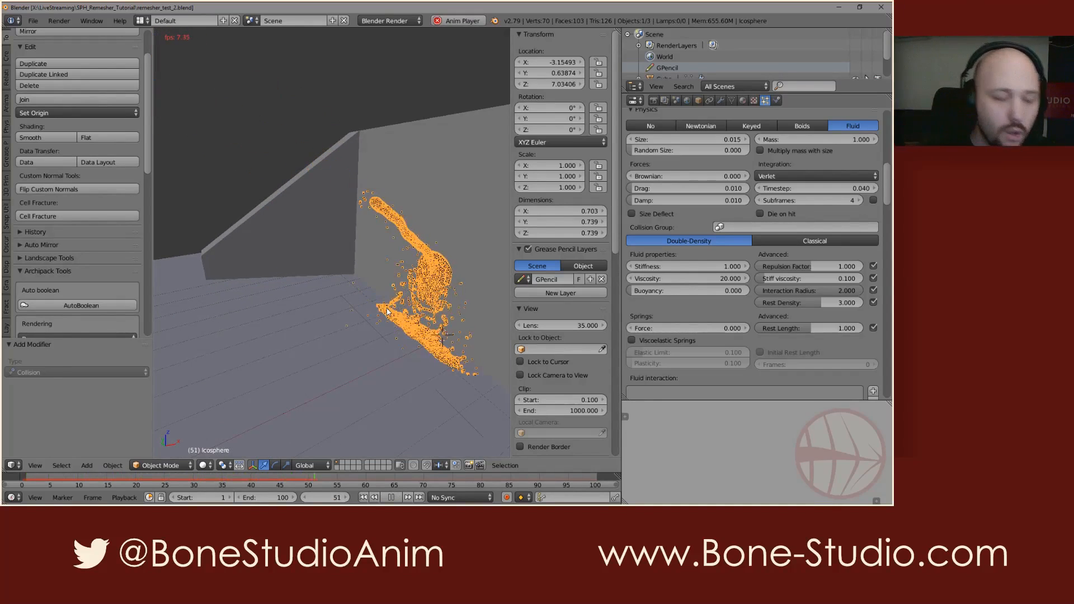
scroll(410, 322, "down", 2)
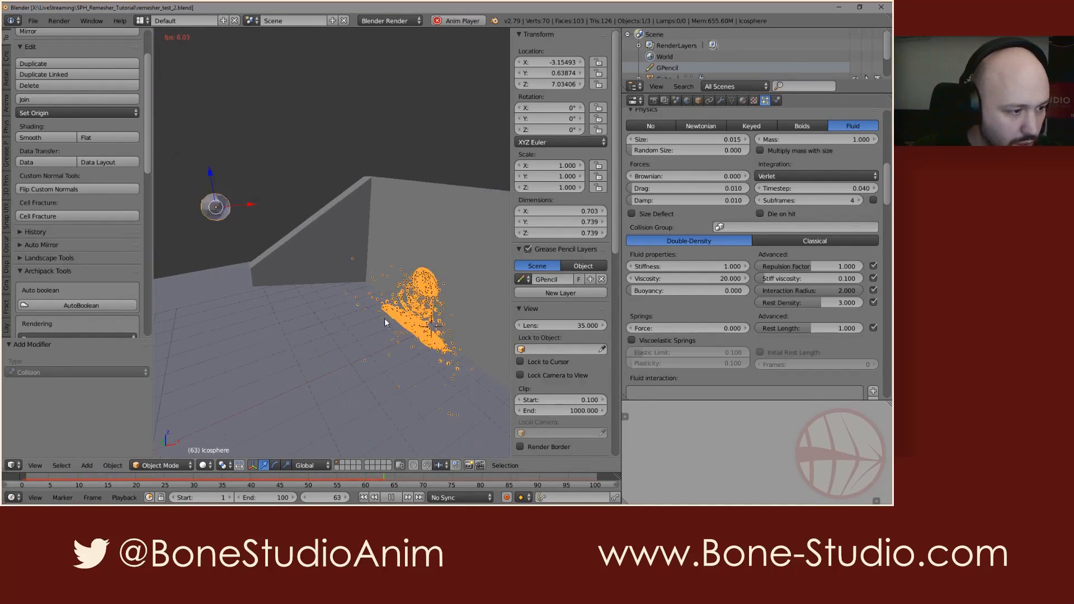
scroll(414, 323, "down", 1)
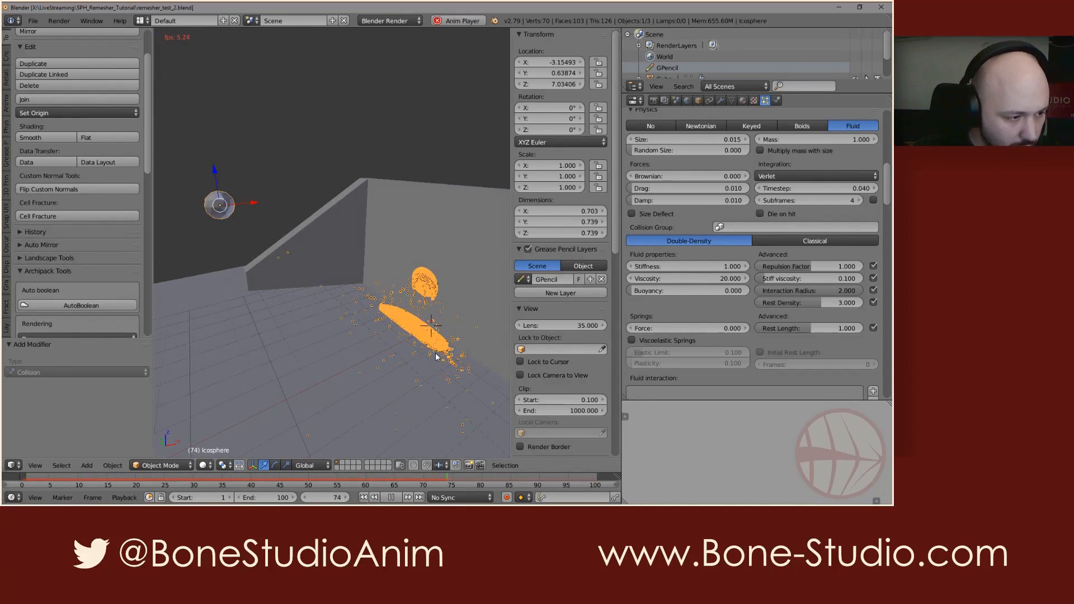
scroll(437, 357, "up", 3)
key("Escape")
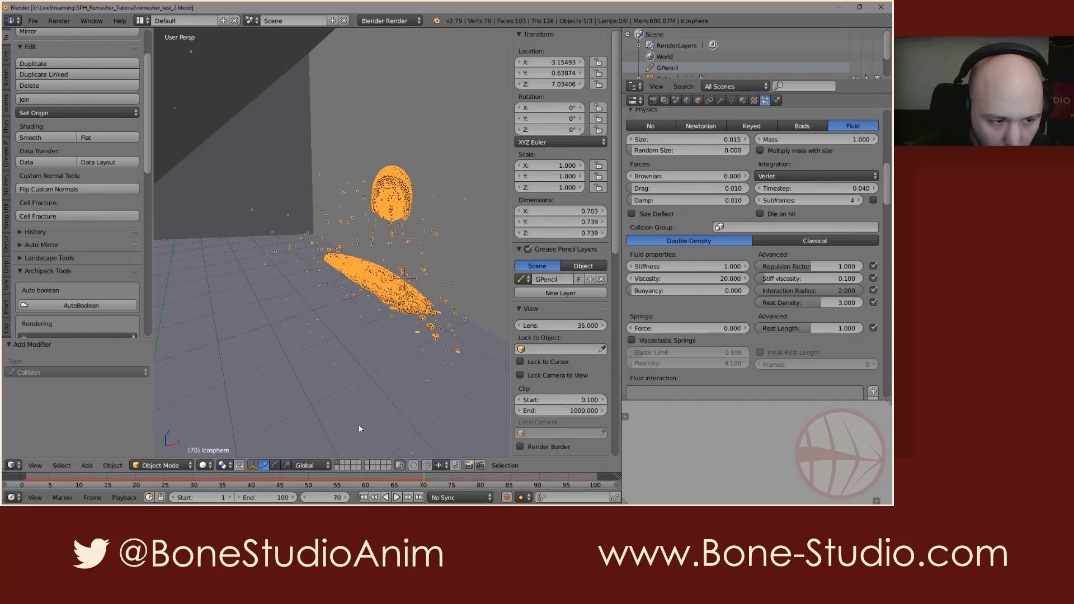
key("shift+Left")
- Set the particles' render type to None and their viewport display to Point, and preview the simulation
scroll(682, 289, "down", 10)
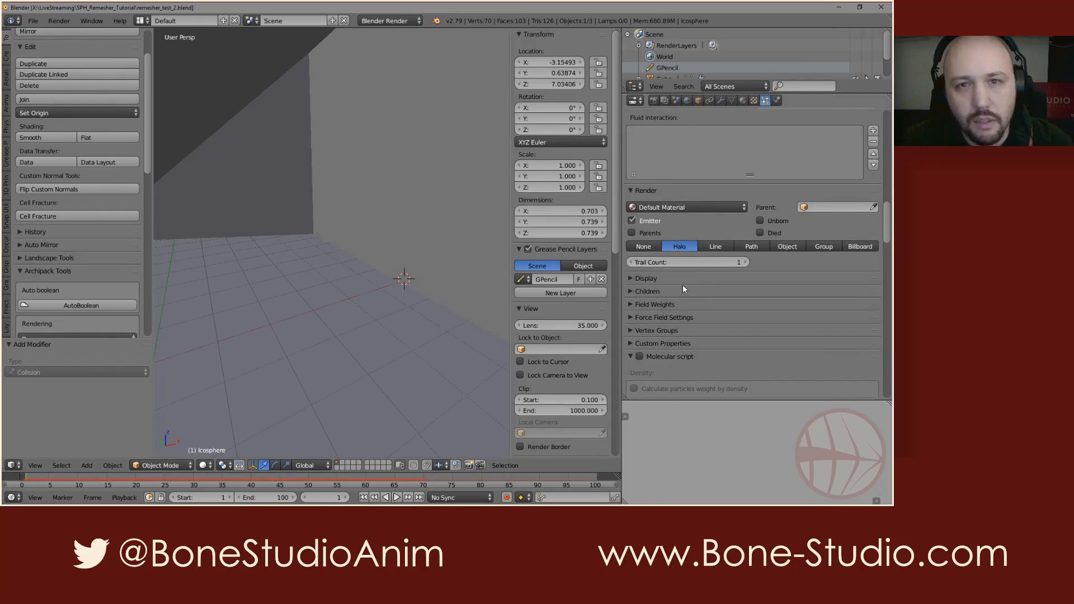
scroll(705, 304, "down", 3)
scroll(671, 269, "up", 3)
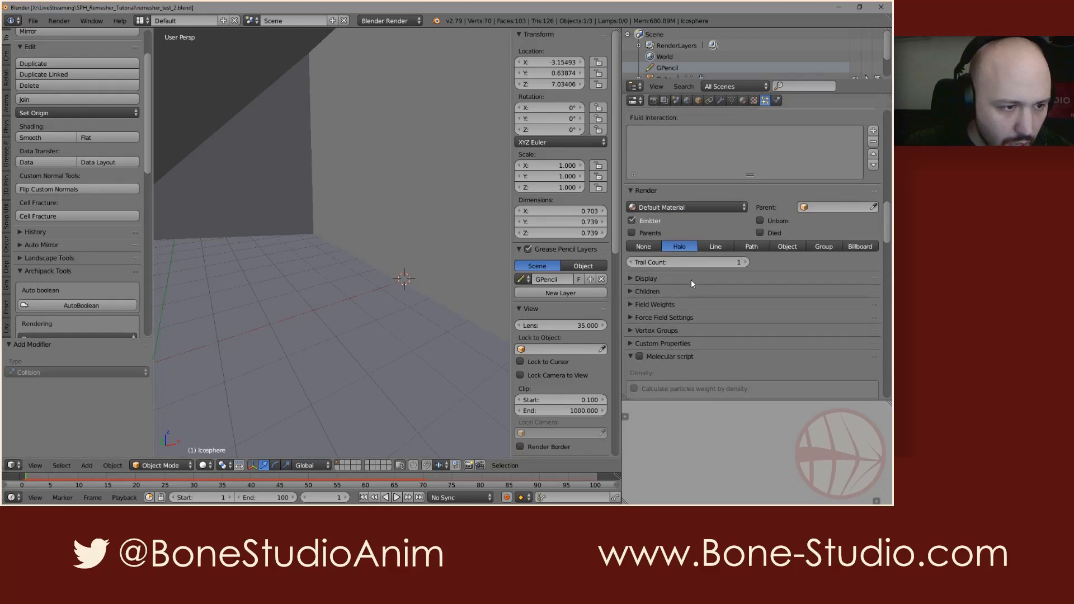
left_click(656, 279)
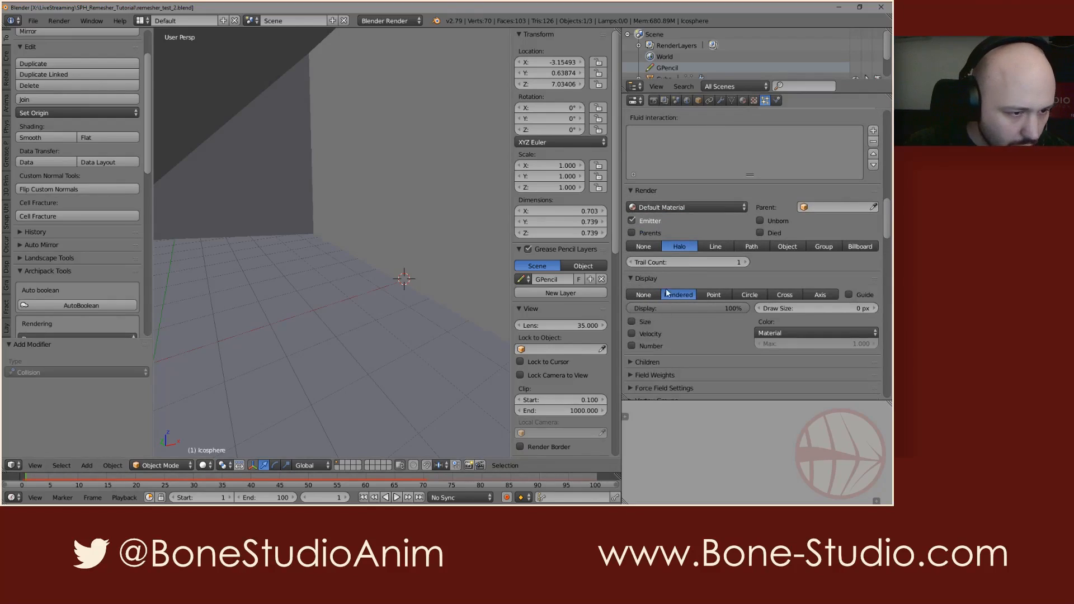
left_click(645, 247)
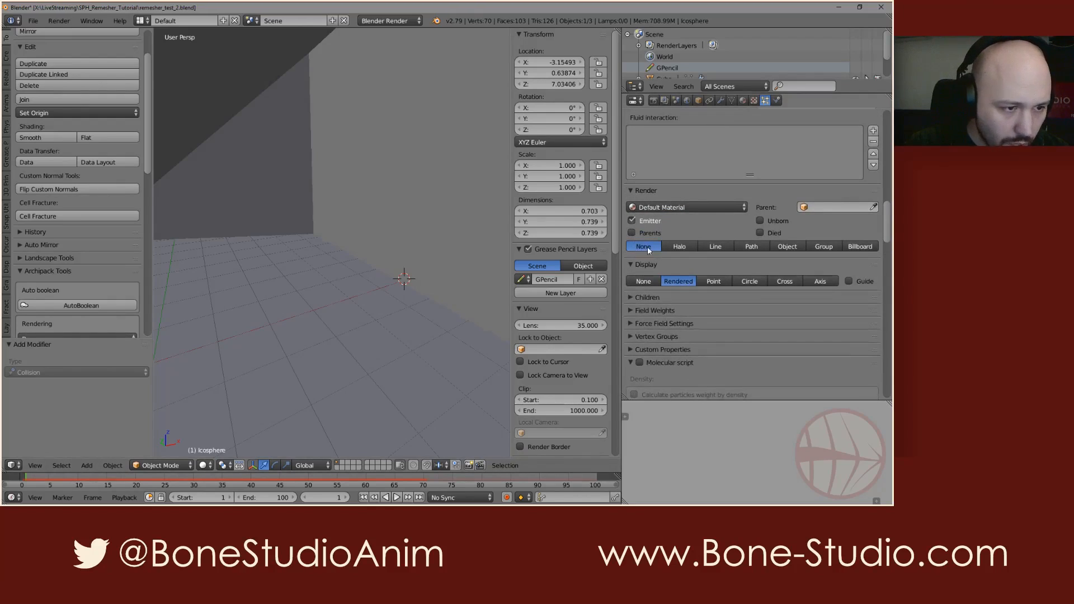
left_click(714, 282)
key("alt+a")
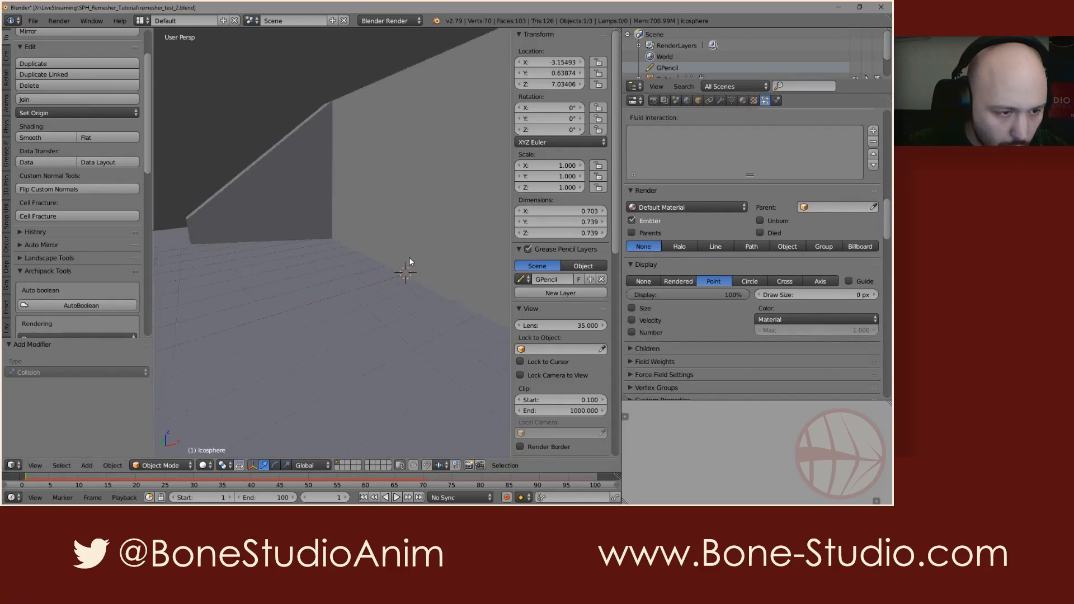
key("alt+a")
- Set the particles' display color to Velocity and play the simulation with all objects deselected
left_click(804, 317)
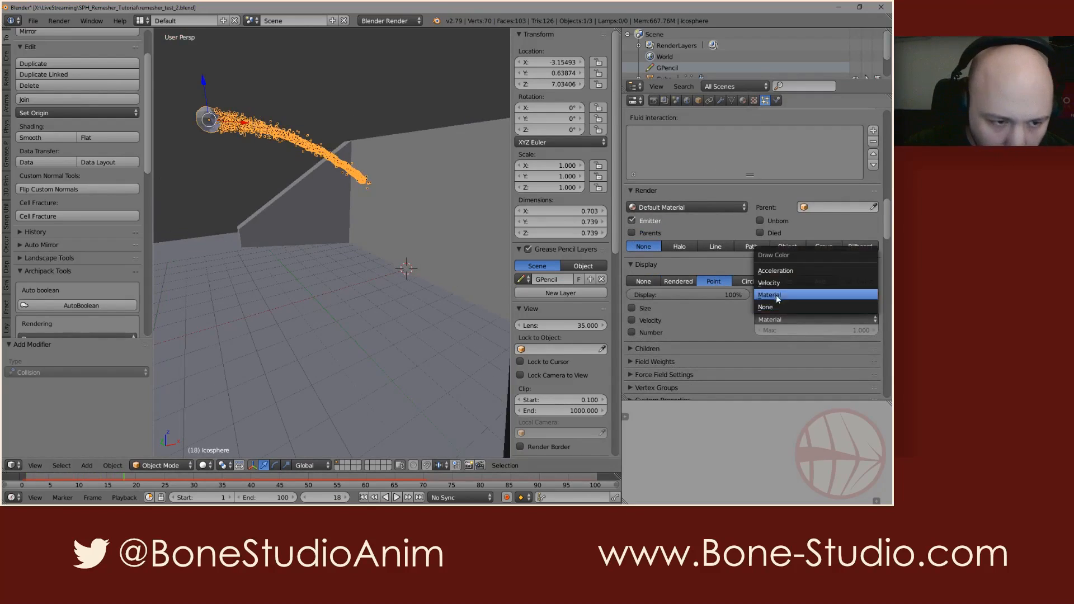
left_click(781, 292)
left_click(781, 319)
key("alt+a")
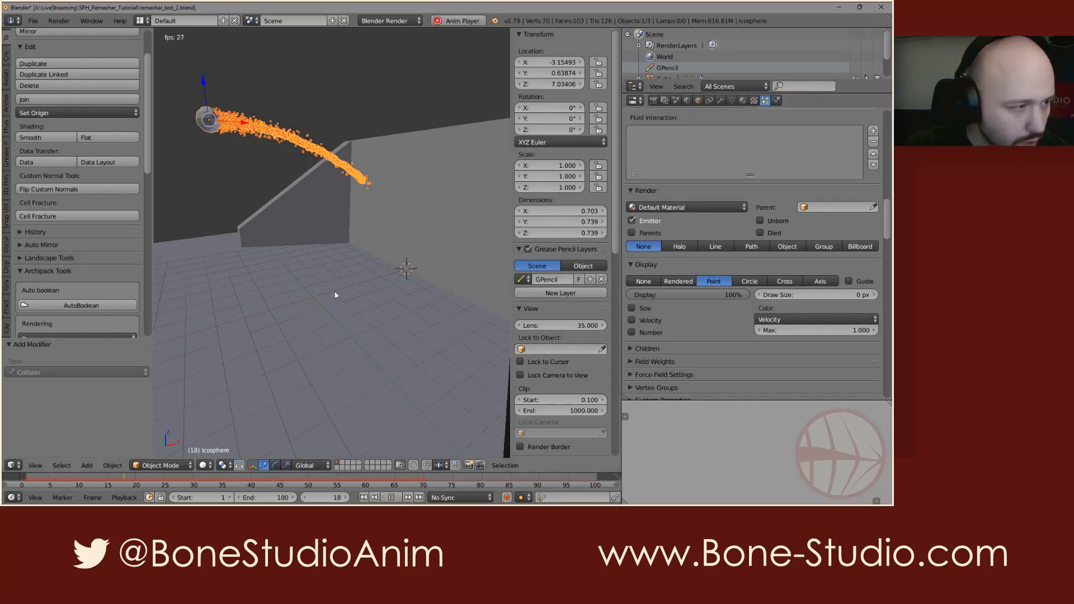
key("a")
key("z")
key("Escape")
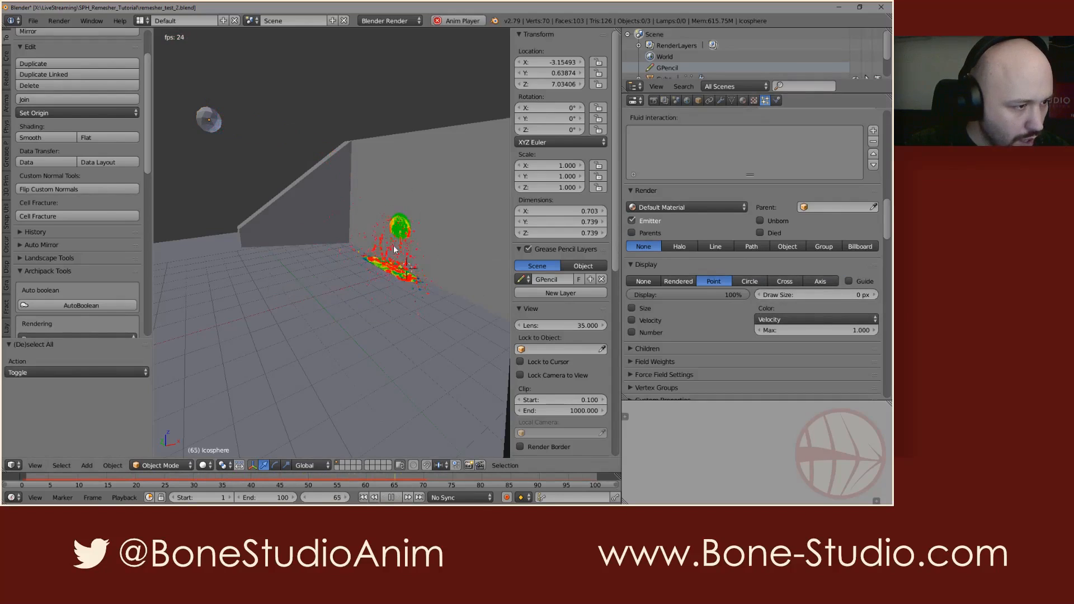
key("alt+a")
- Set the velocity color's Max to 0.5 and preview the particles from the first frame
left_click(845, 329)
type("0.5")
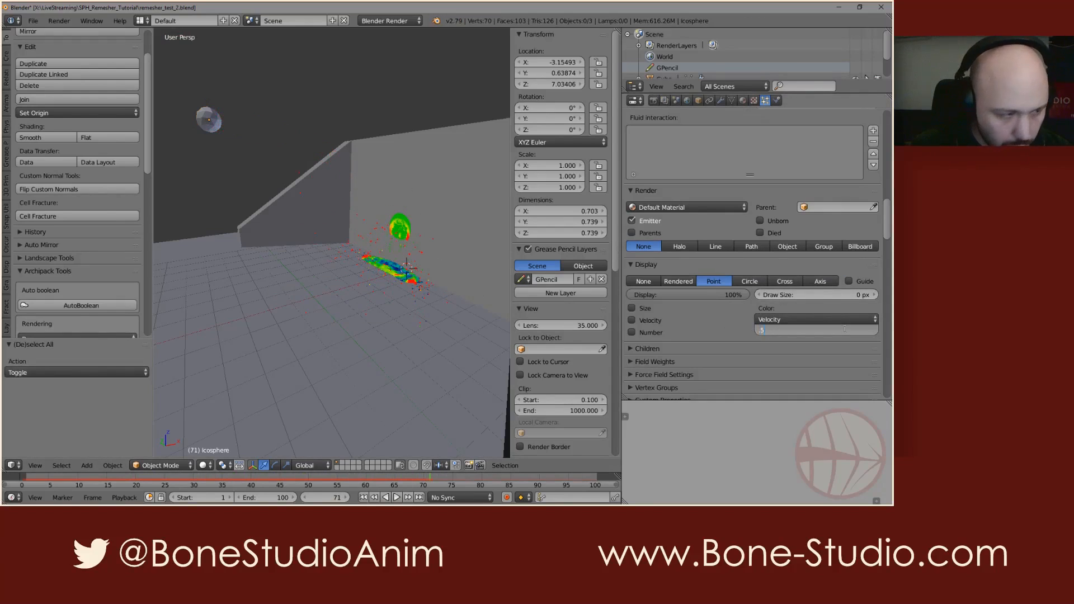
key("Return")
key("shift+Left")
key("alt+a")
key("alt+a")
- Raise the velocity color's Max to about 4.3
left_click(844, 329)
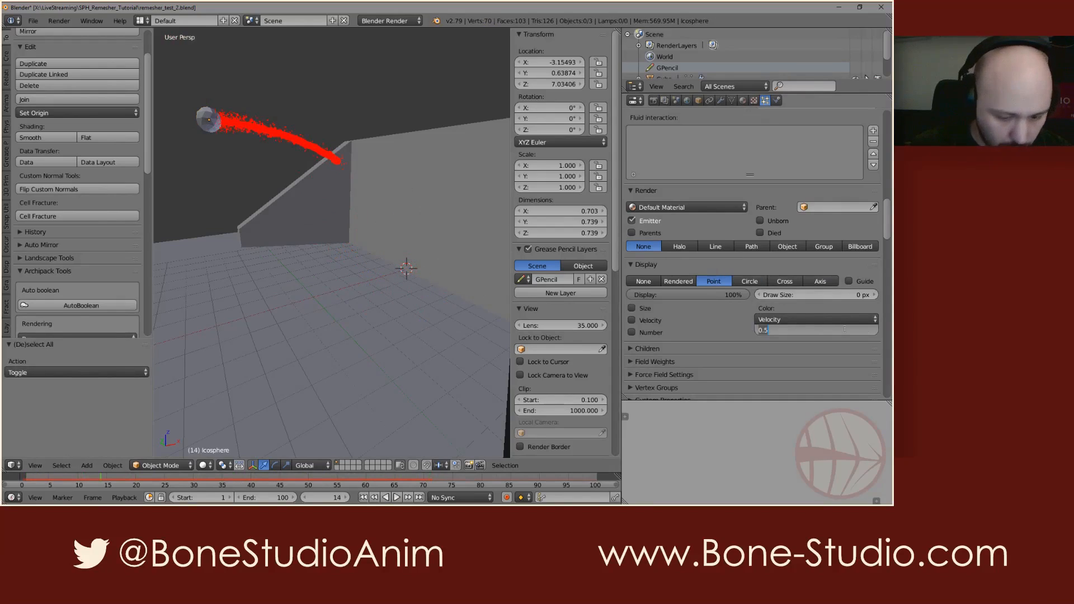
type("10")
key("Return")
left_click_drag(844, 329, 812, 329)
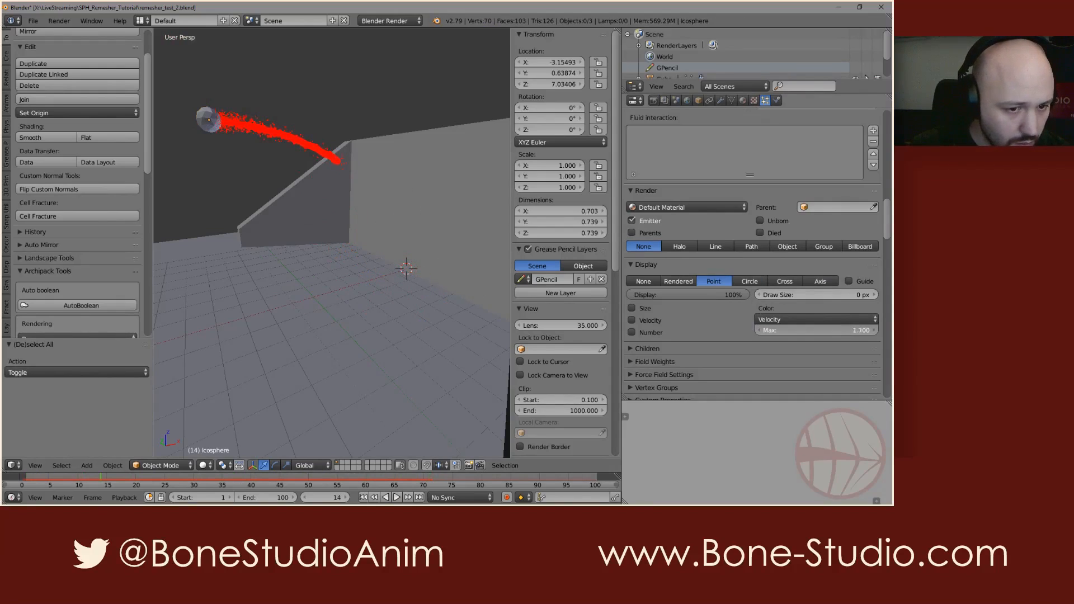
- Set the velocity color's Max to 1 and replay the simulation from the first frame
left_click(845, 330)
type("1")
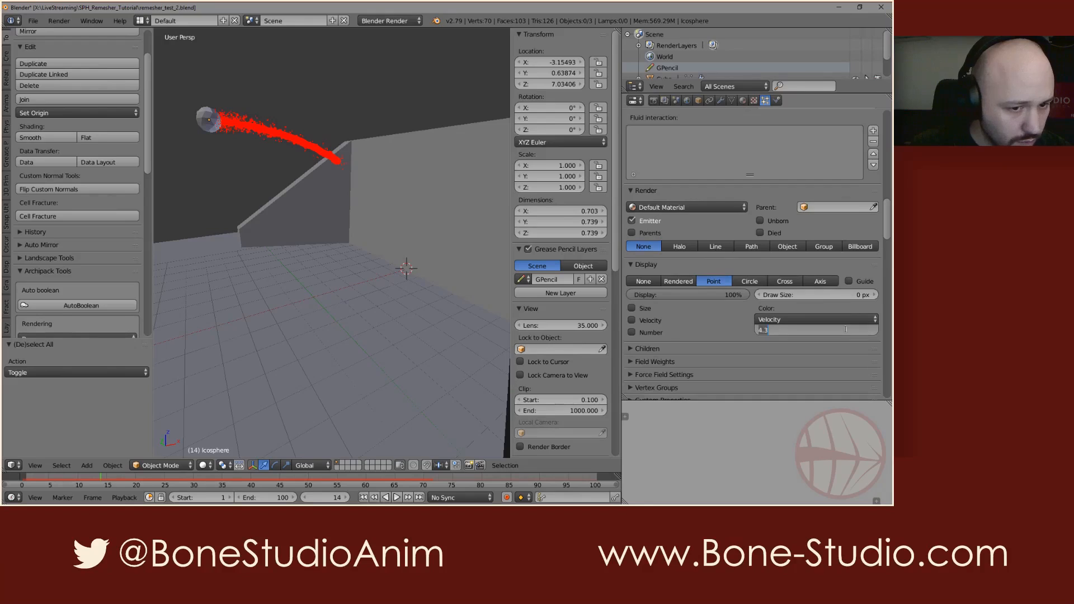
key("Return")
key("shift+Left")
key("alt+a")
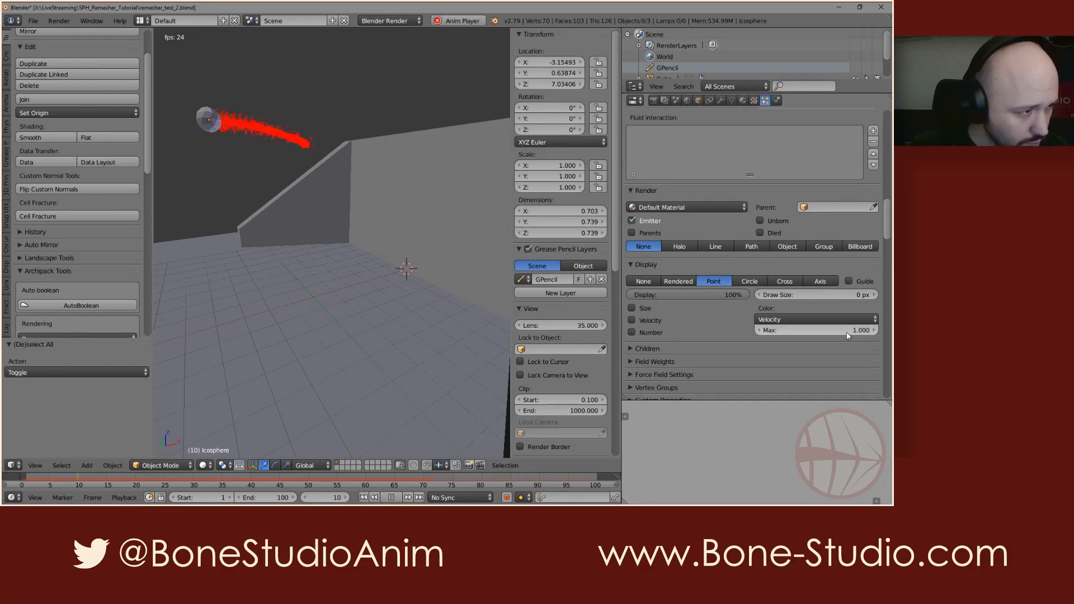
key("alt+a")
- Set the velocity color's Max to 0.5 for the particle display
left_click(801, 330)
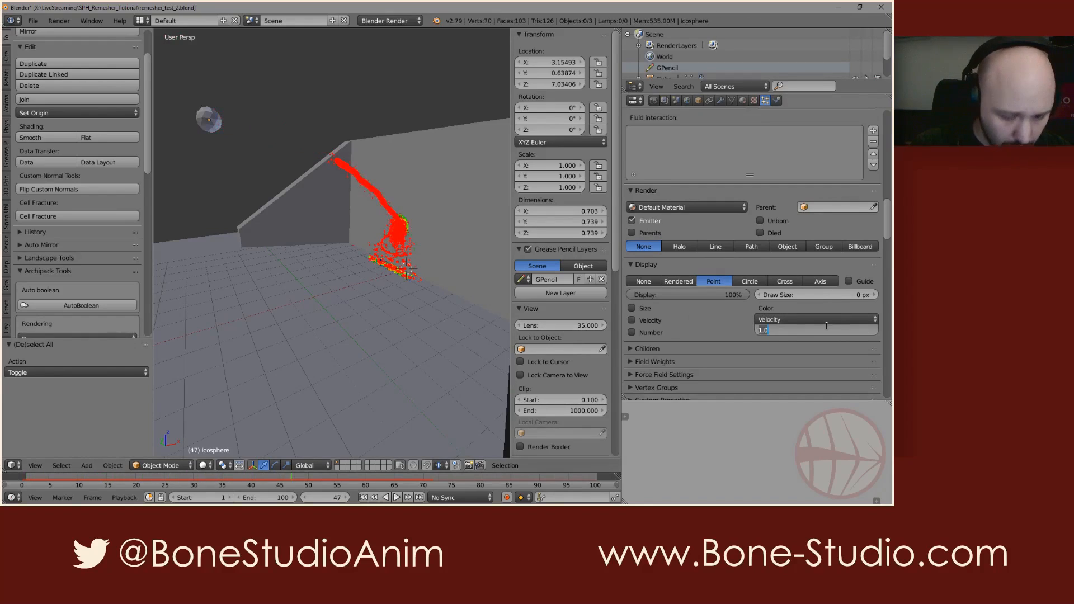
type("0.5")
key("Return")
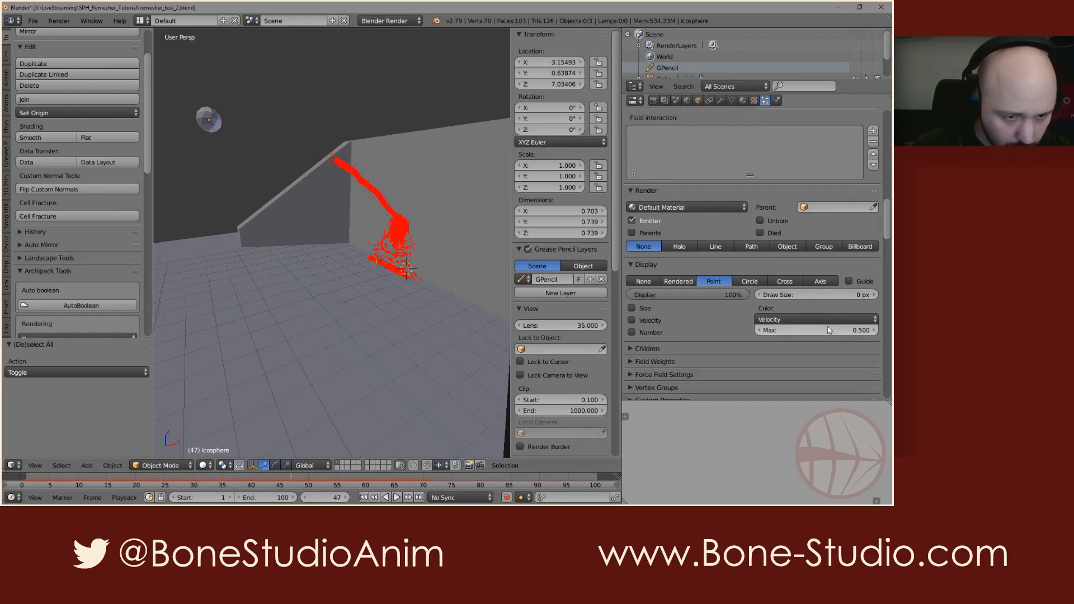
- Try velocity color Max values of 2 and 3 for the particle display
left_click(827, 328)
type("2")
key("Return")
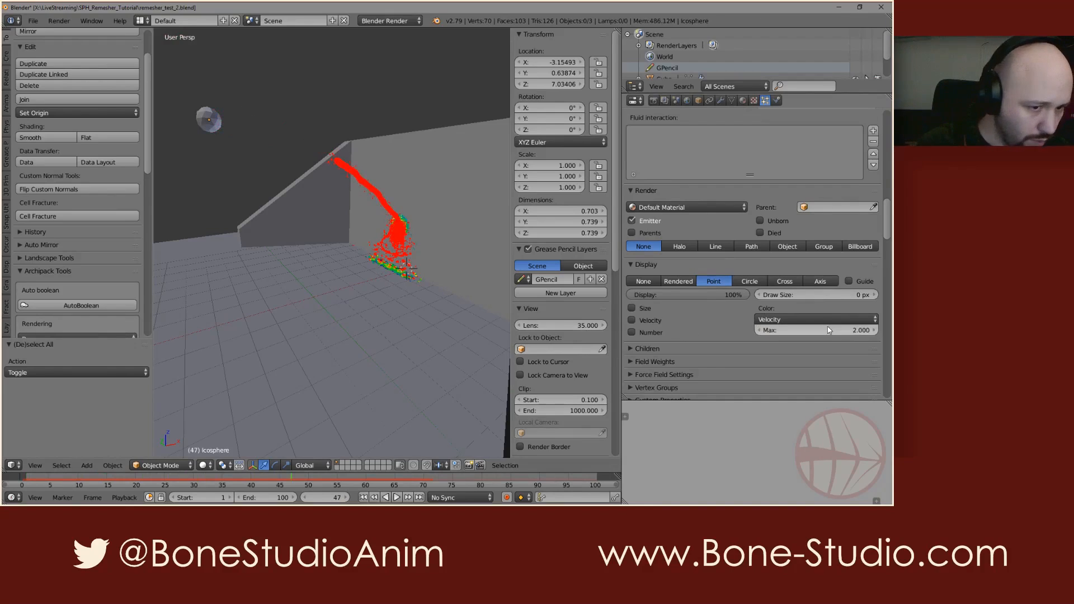
left_click(828, 328)
type("3")
key("Return")
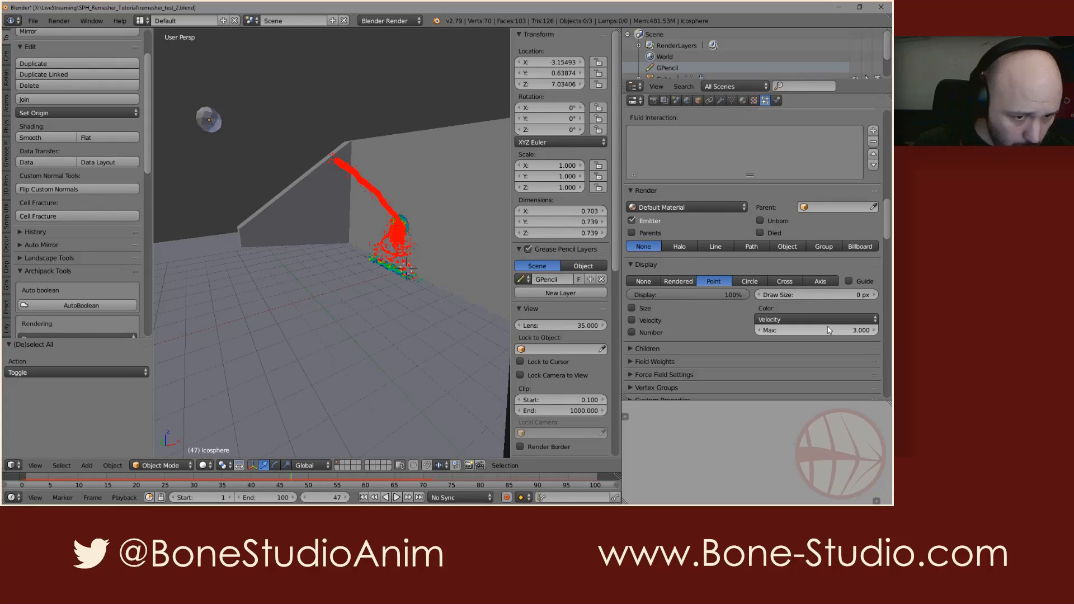
- Set the velocity color's Max to 4 and play the simulation to check the particle colors
left_click(828, 329)
type("4")
key("Return")
key("alt+a")
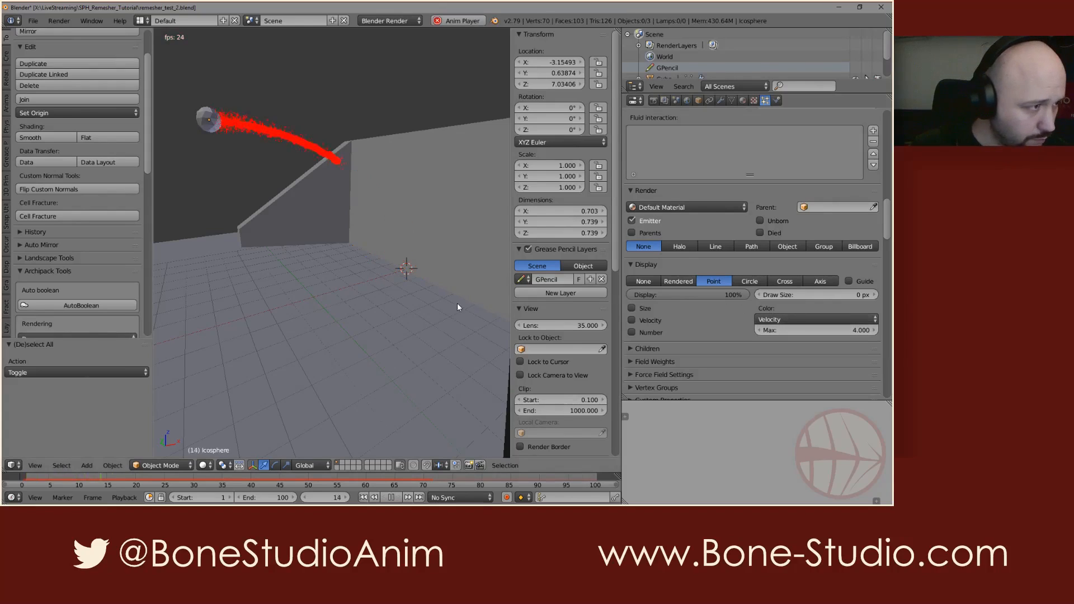
scroll(395, 258, "up", 3)
middle_click_drag(395, 257, 416, 254)
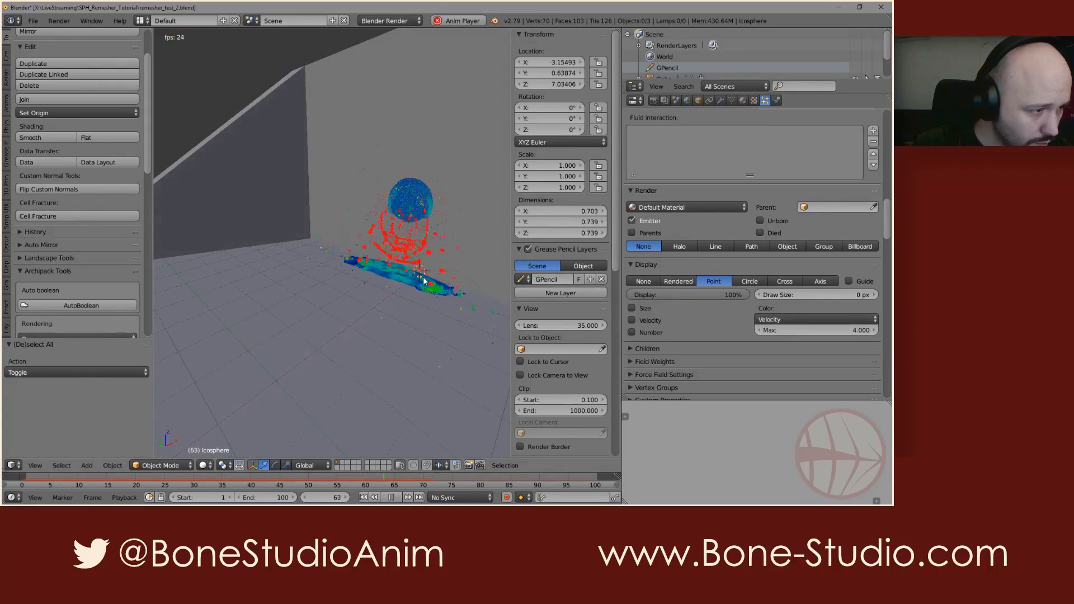
key("alt+a")
- Set the velocity color's Max to 6 and replay the simulation from the first frame
left_click(827, 330)
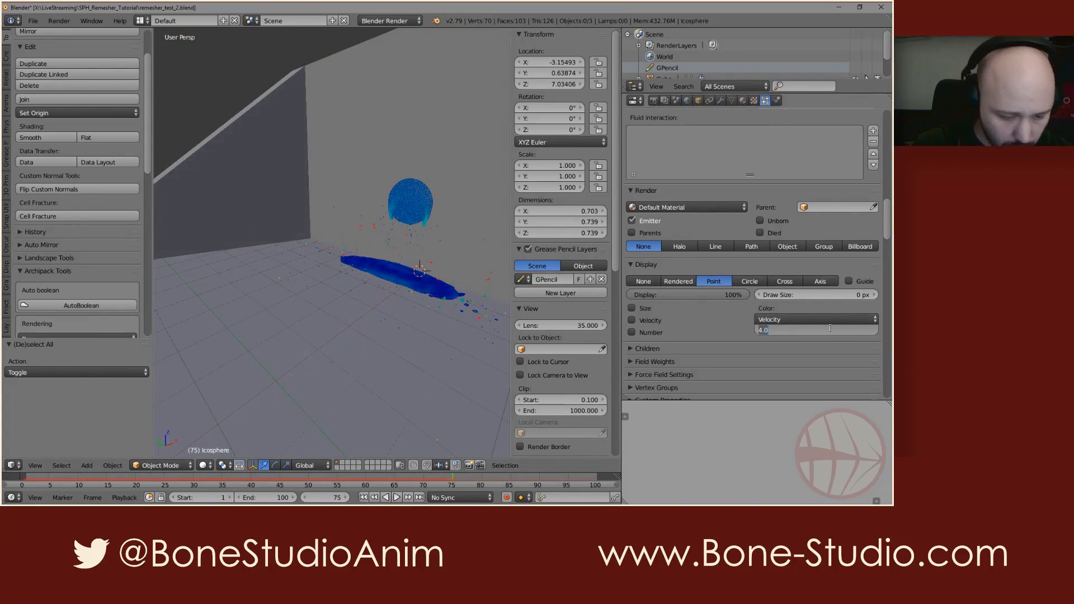
type("6")
key("Return")
key("shift+Left")
key("alt+a")
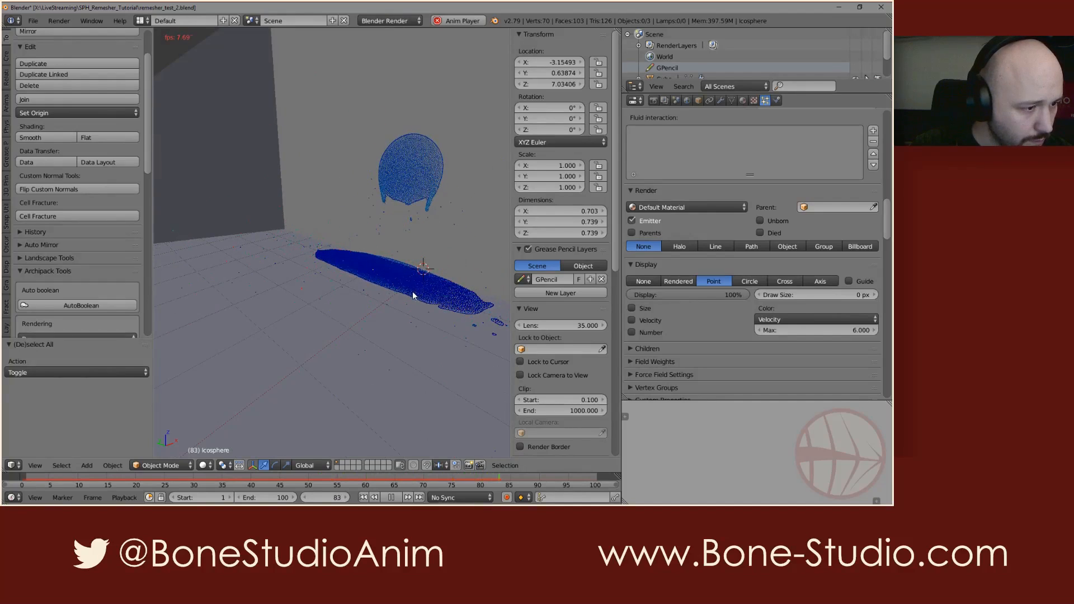
key("alt+a")
key("alt+a")
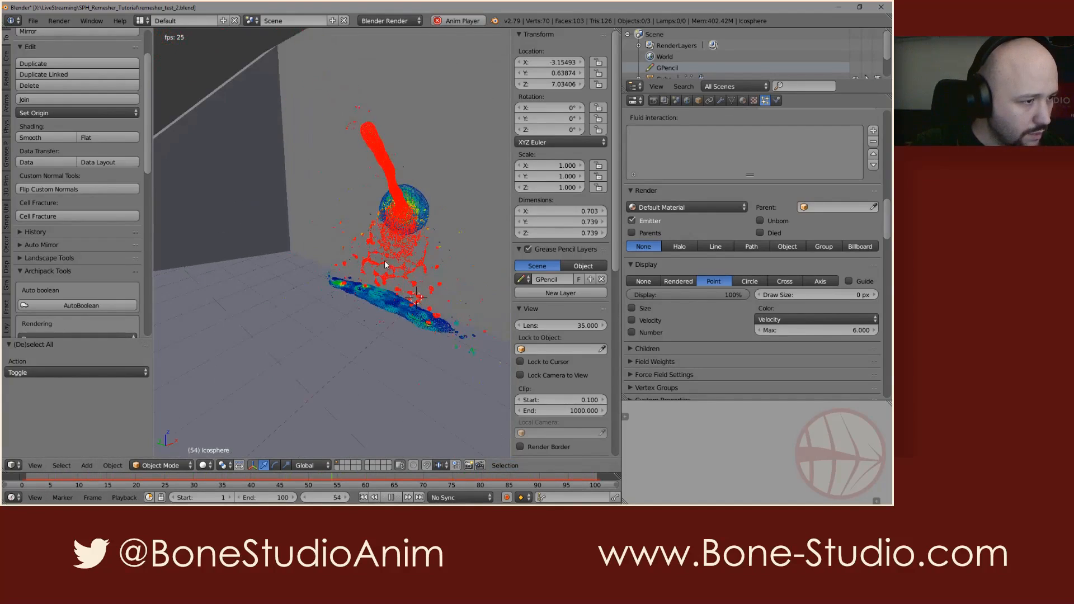
key("alt+a")
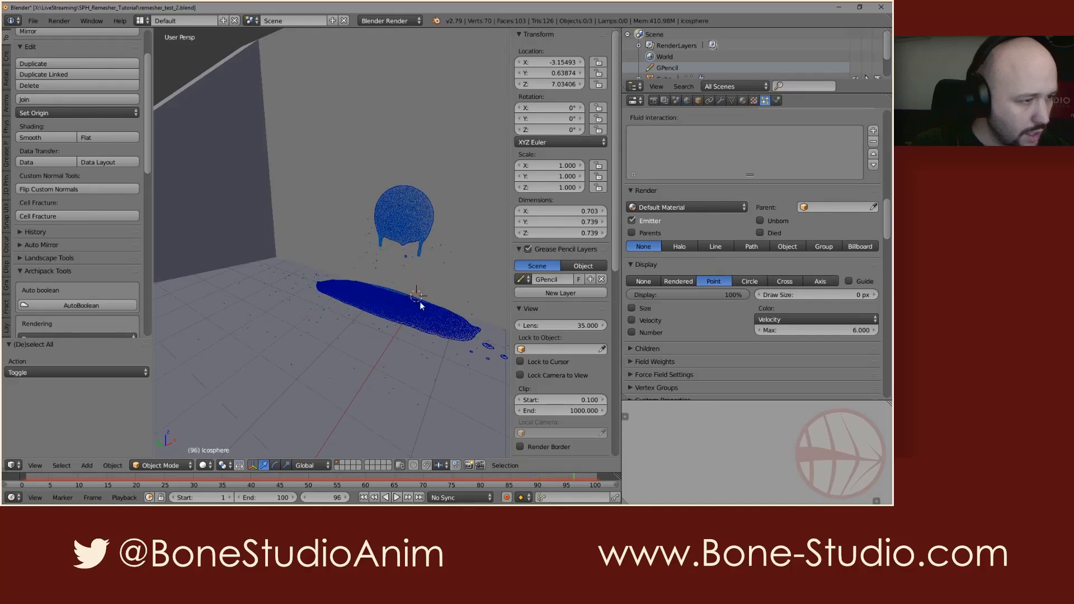
- Expand the icosphere particle system's Cache settings and name the cache "test"
mouse_move(420, 301)
middle_mouse_down()
mouse_move(383, 312)
mouse_move(425, 316)
middle_mouse_up()
scroll(733, 334, "up", 10)
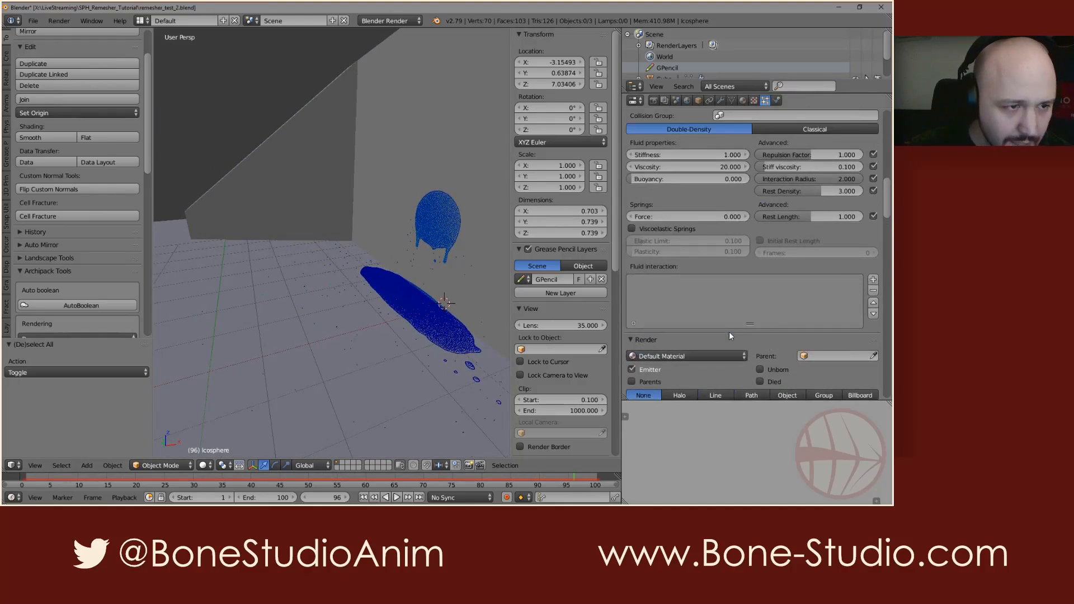
scroll(705, 252, "up", 6)
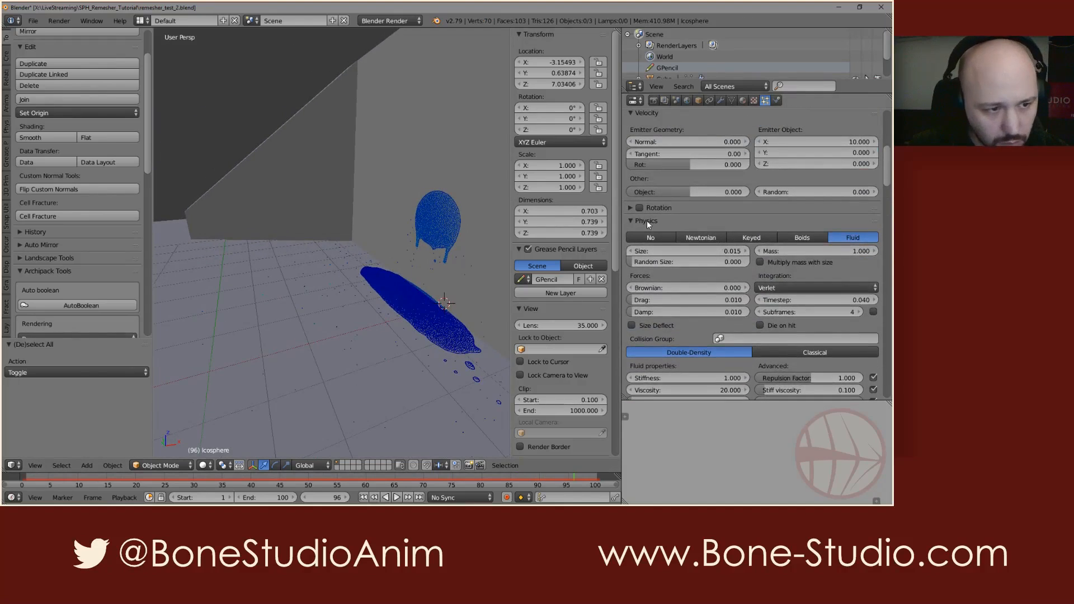
scroll(710, 282, "down", 15)
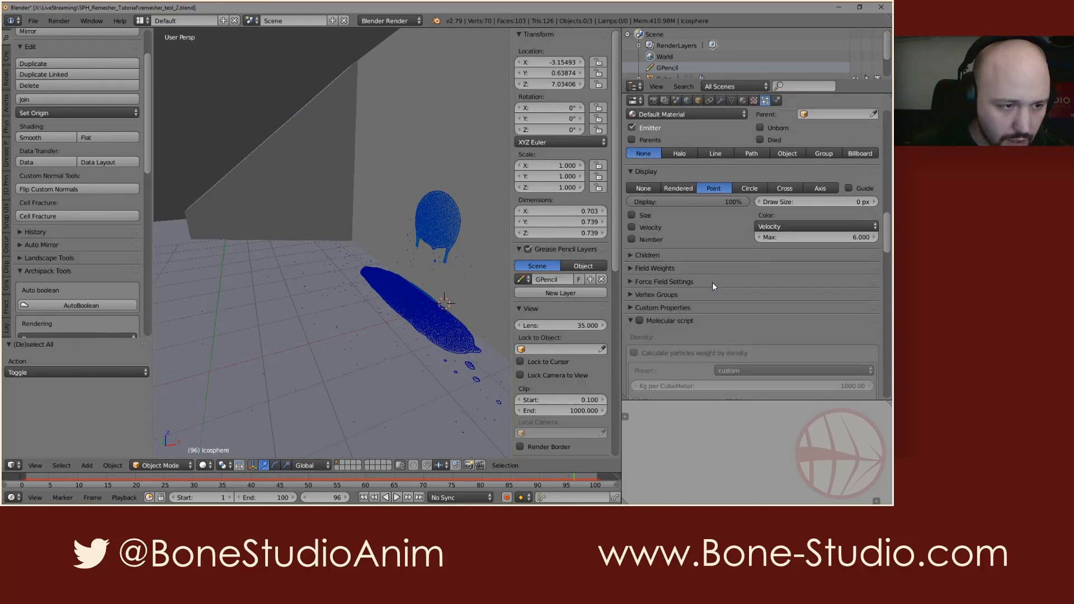
scroll(713, 282, "up", 20)
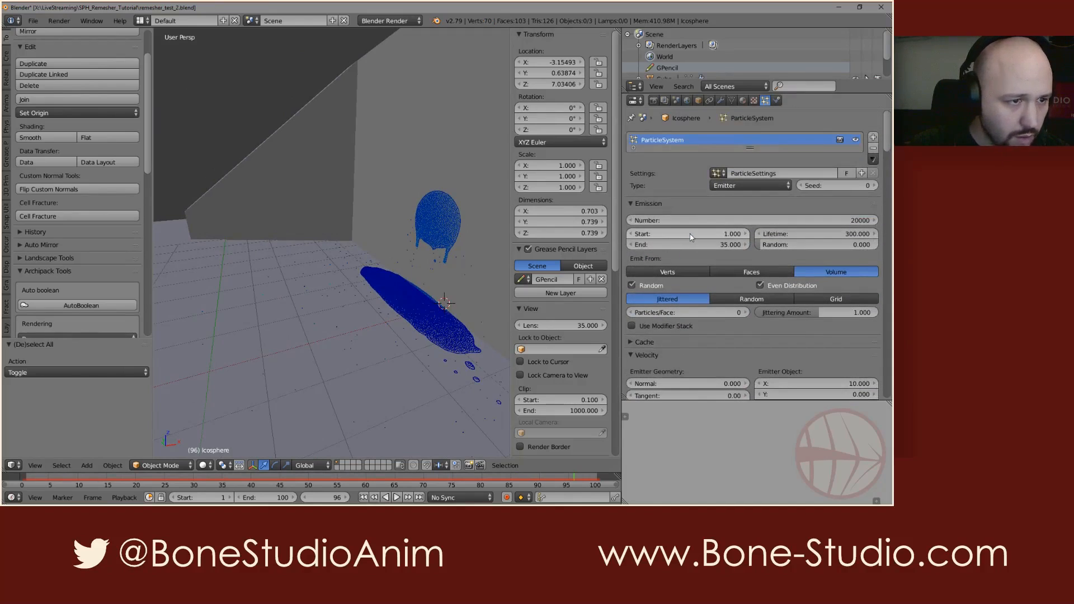
scroll(676, 233, "down", 4)
left_click(646, 248)
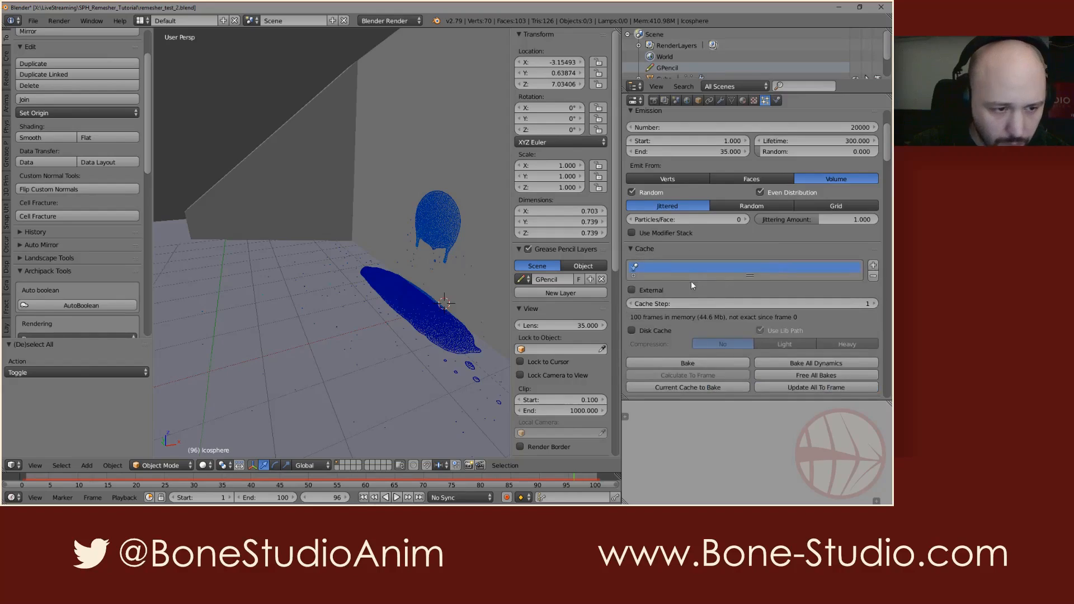
scroll(692, 286, "down", 3)
double_click(690, 212)
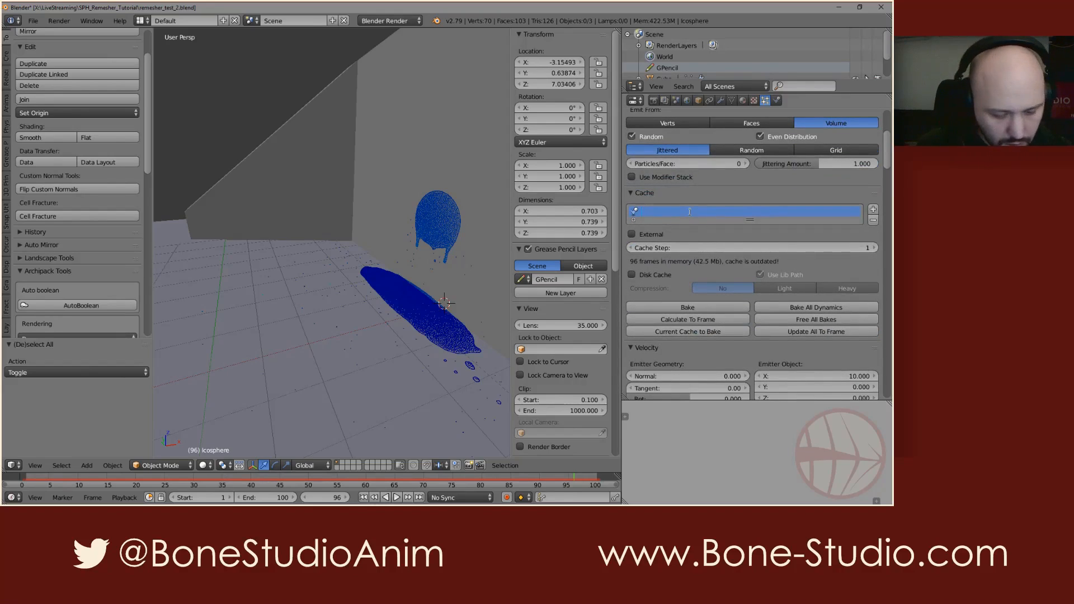
- Enable Disk Cache for the "test" cache and turn the current cache into a bake
scroll(638, 235, "down", 2)
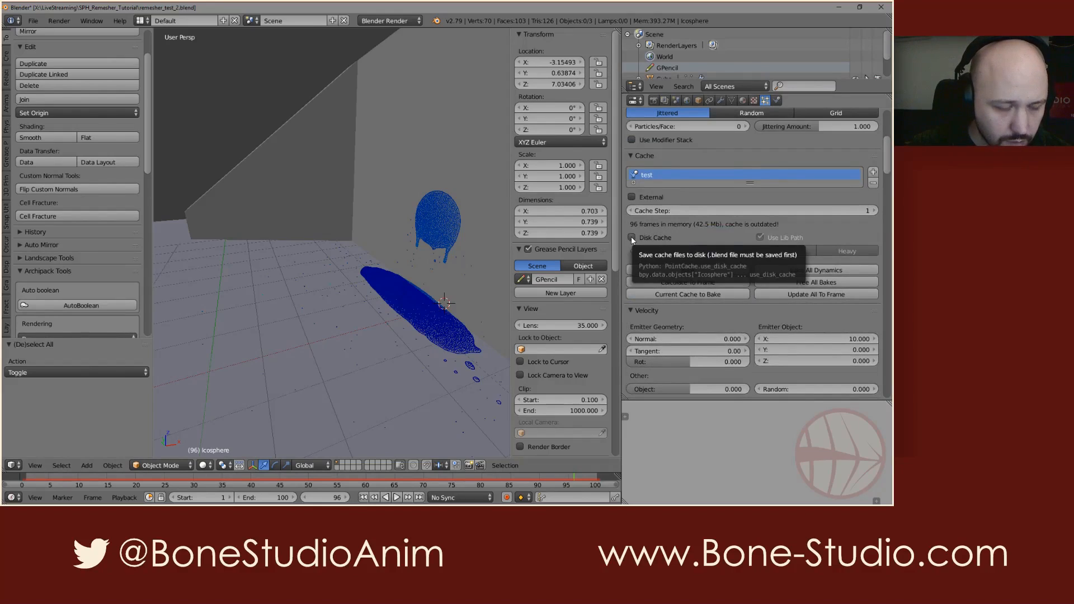
left_click(650, 239)
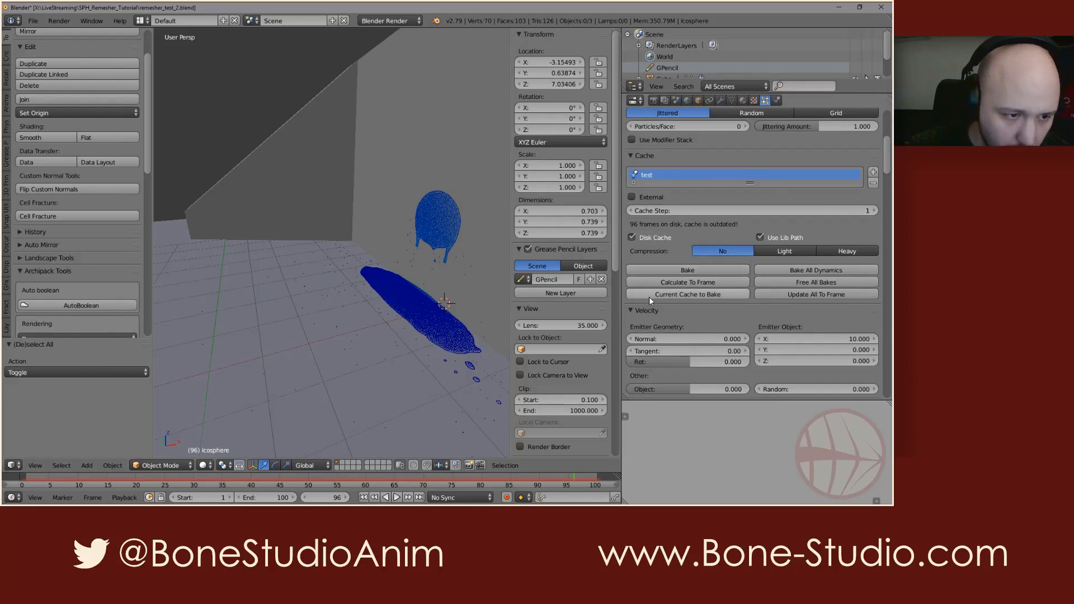
left_click(689, 296)
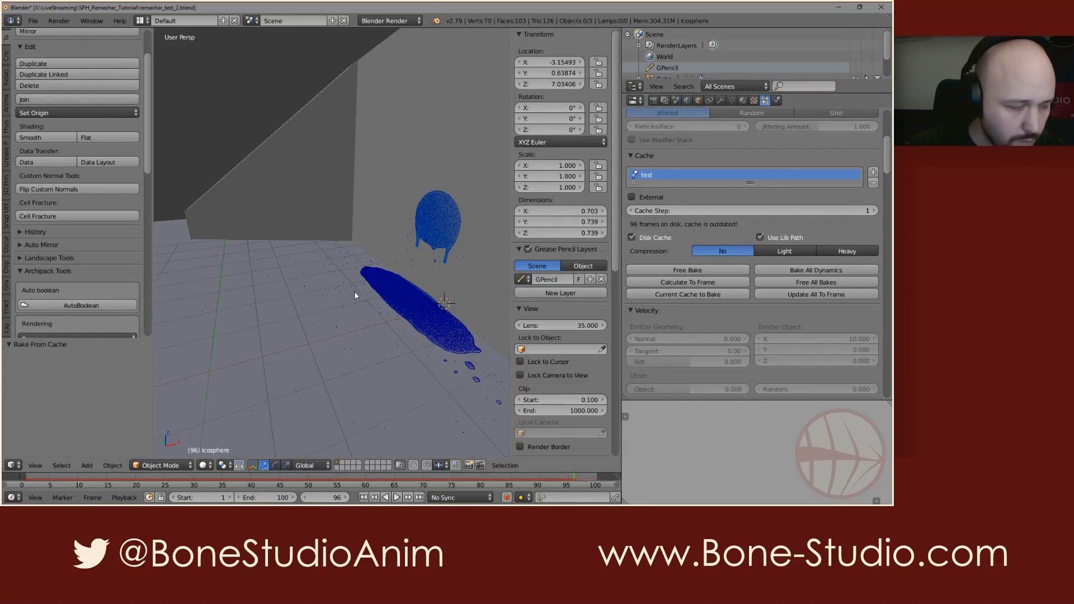
- Play the baked particle simulation from the first frame and examine it from different angles
key("shift+Left")
key("alt+a")
middle_click_drag(340, 348, 391, 266)
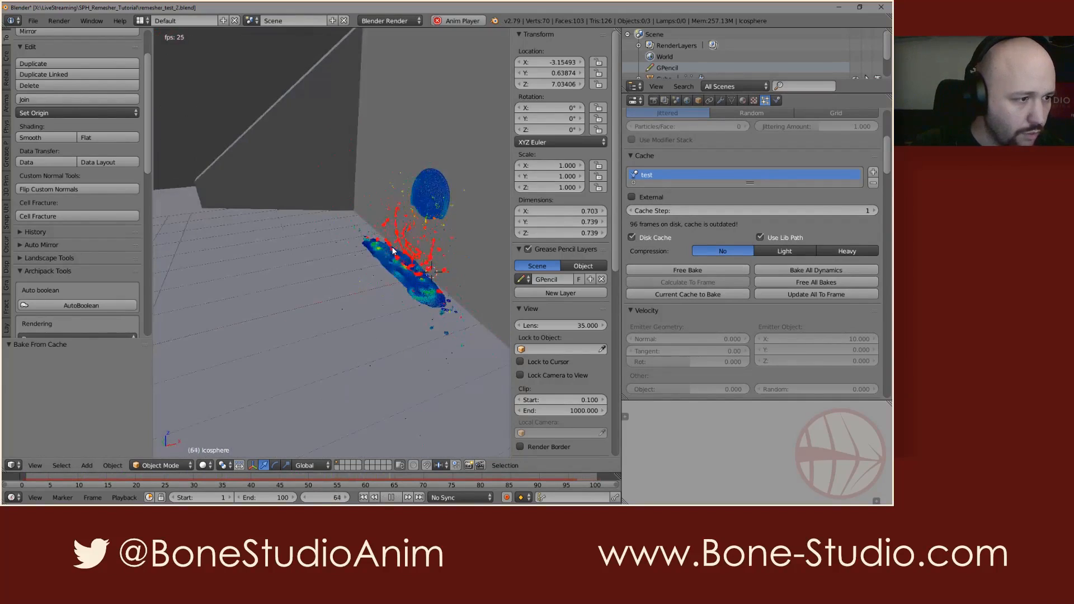
key("alt+a")
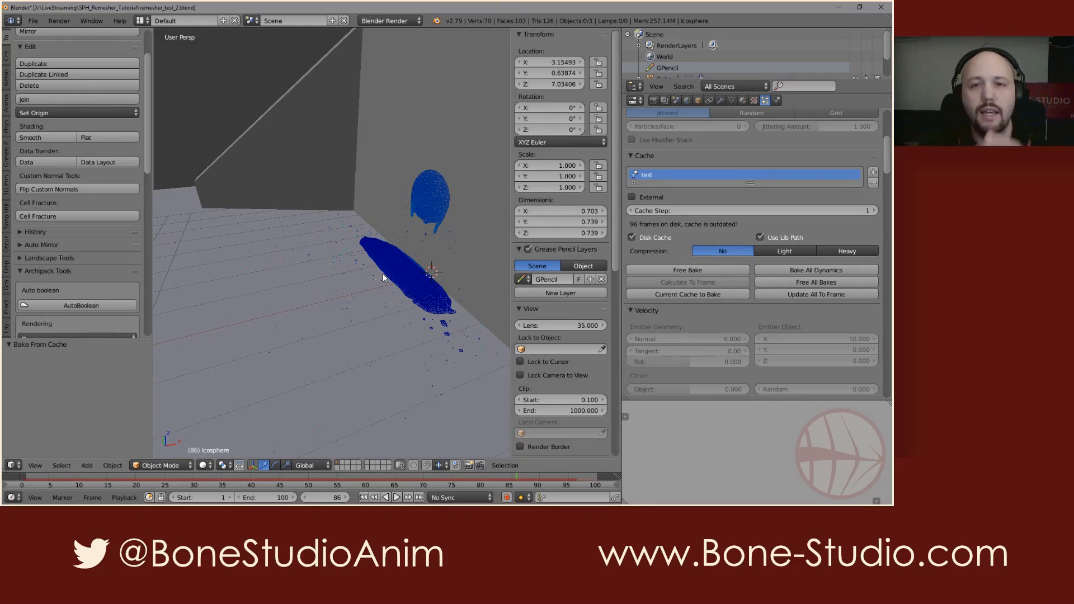
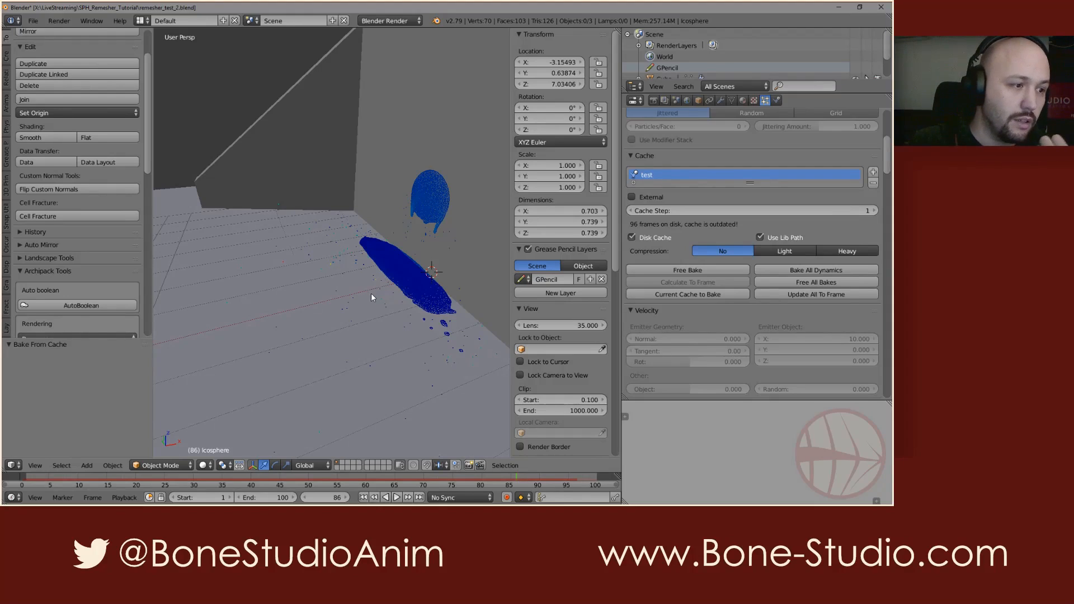
middle_click_drag(372, 297, 392, 277)
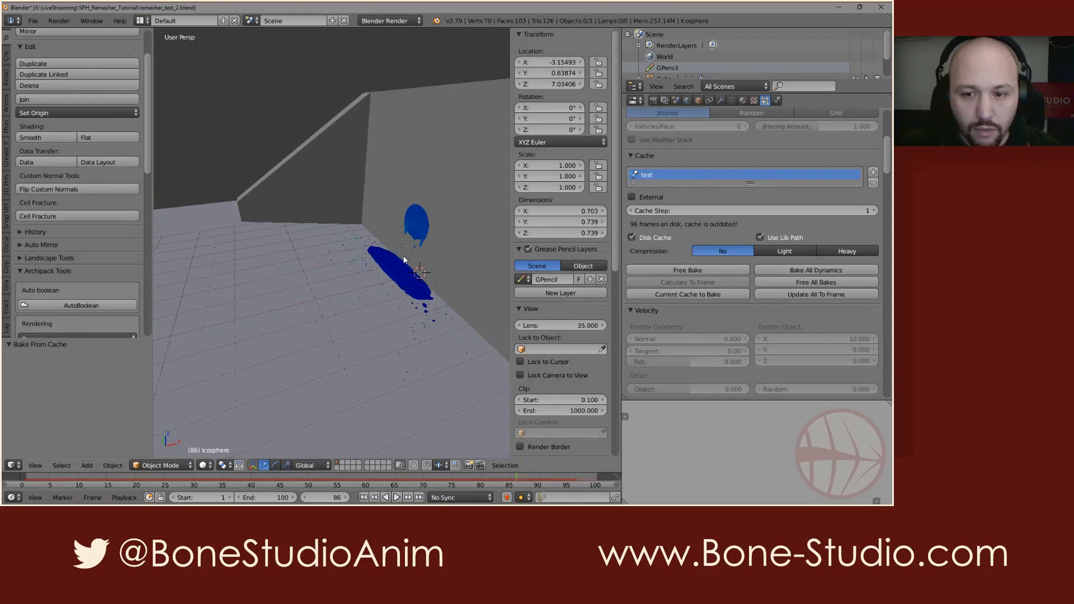
- Add a Remesh modifier to the icosphere below its particle system
left_click(720, 100)
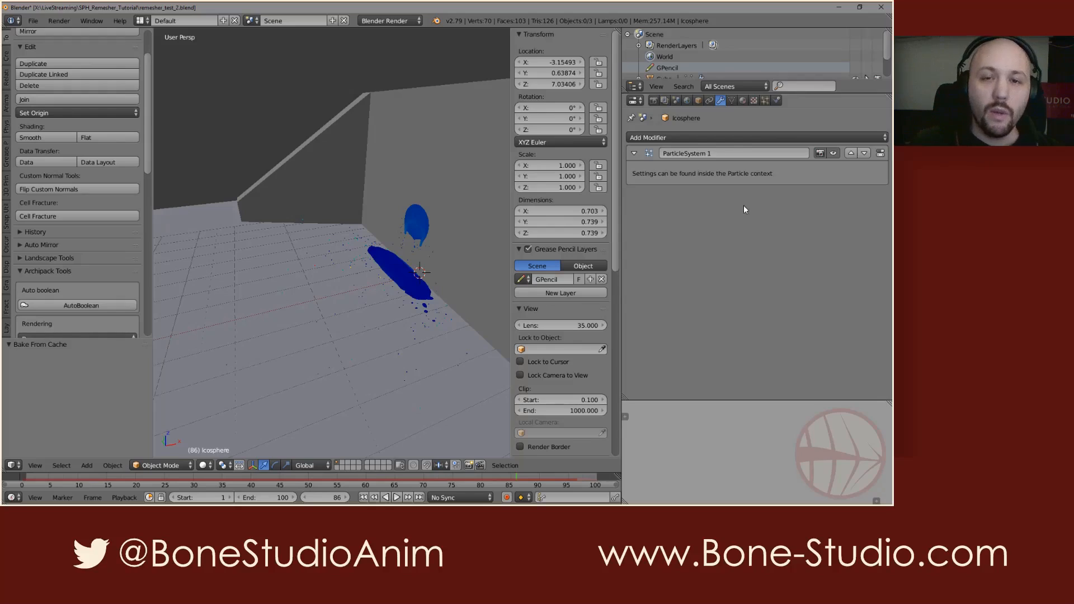
left_click(704, 137)
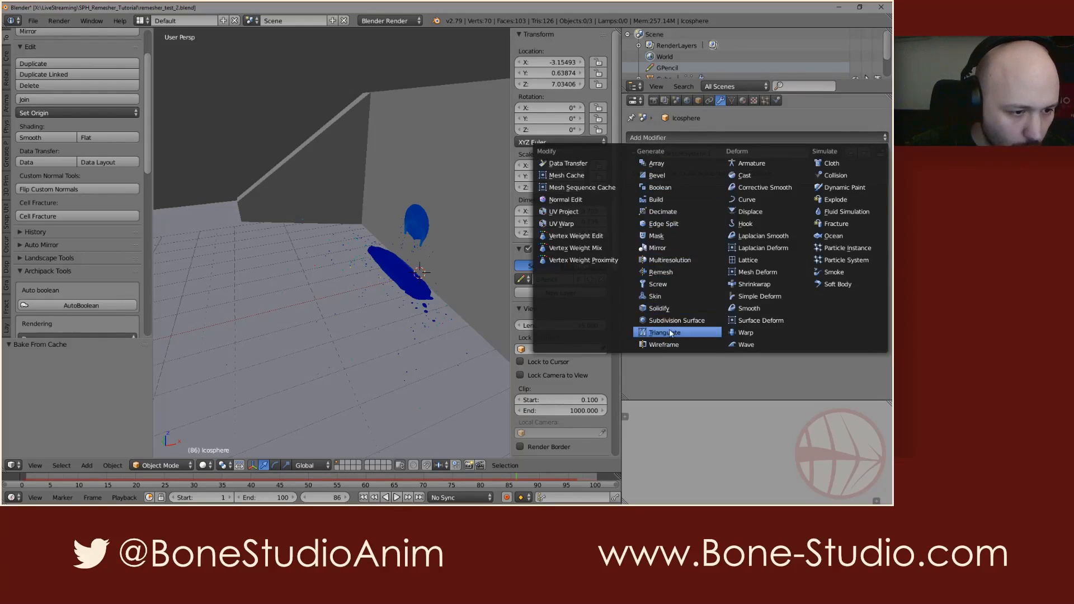
left_click(667, 273)
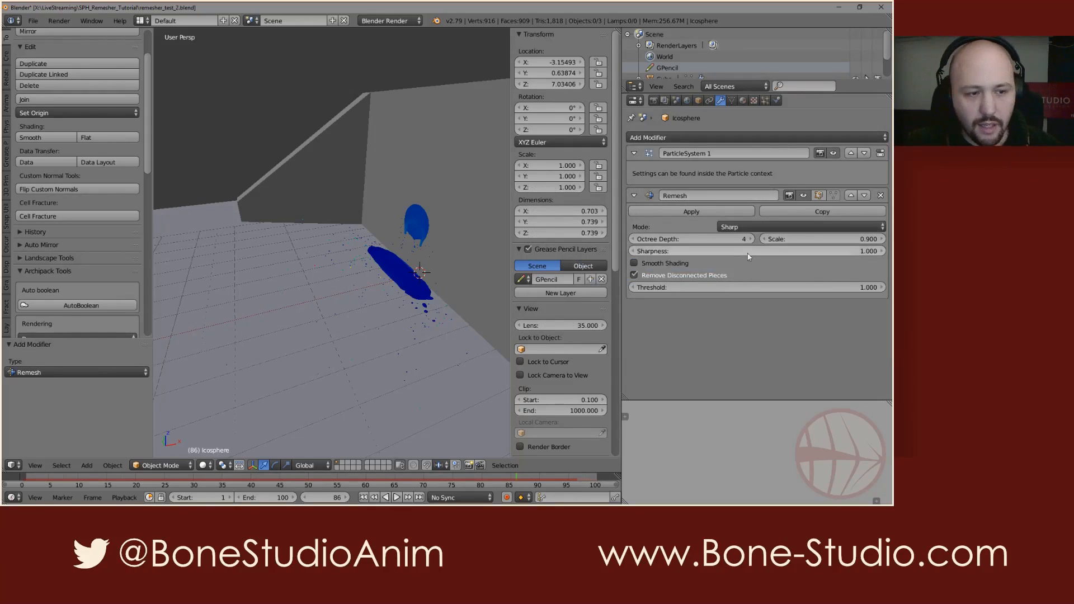
- Save the scene, overwriting remesher_test_2.blend
middle_click_drag(492, 283, 369, 264)
key("Caps_Lock")
key("Caps_Lock")
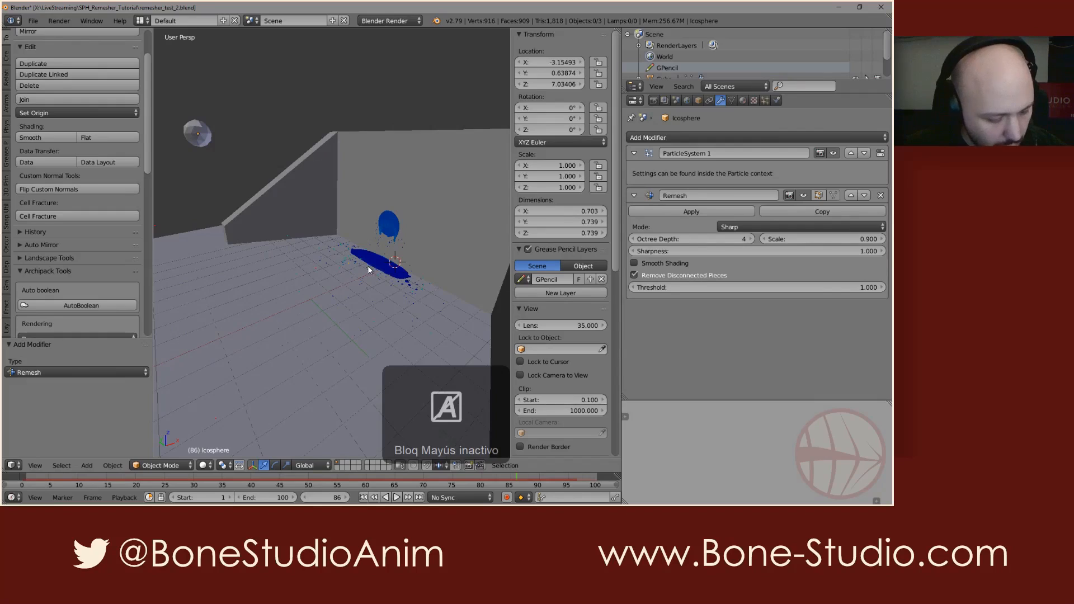
key("ctrl+s")
left_click(368, 264)
- Set the Remesh modifier's mode to Metaball and use Particles as its source
left_click(744, 224)
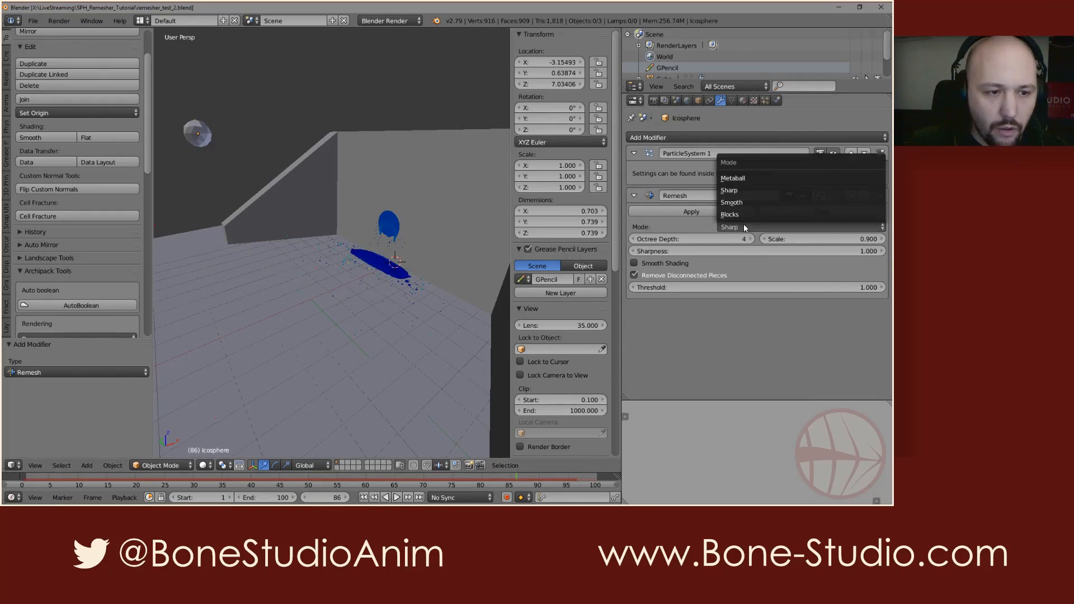
left_click(750, 178)
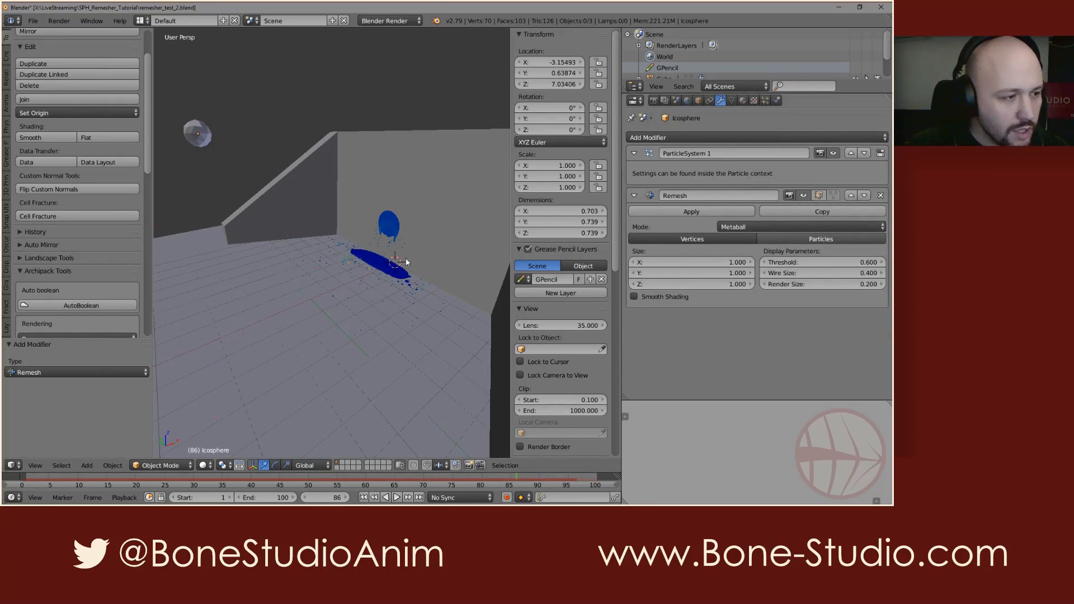
middle_click_drag(391, 272, 343, 268)
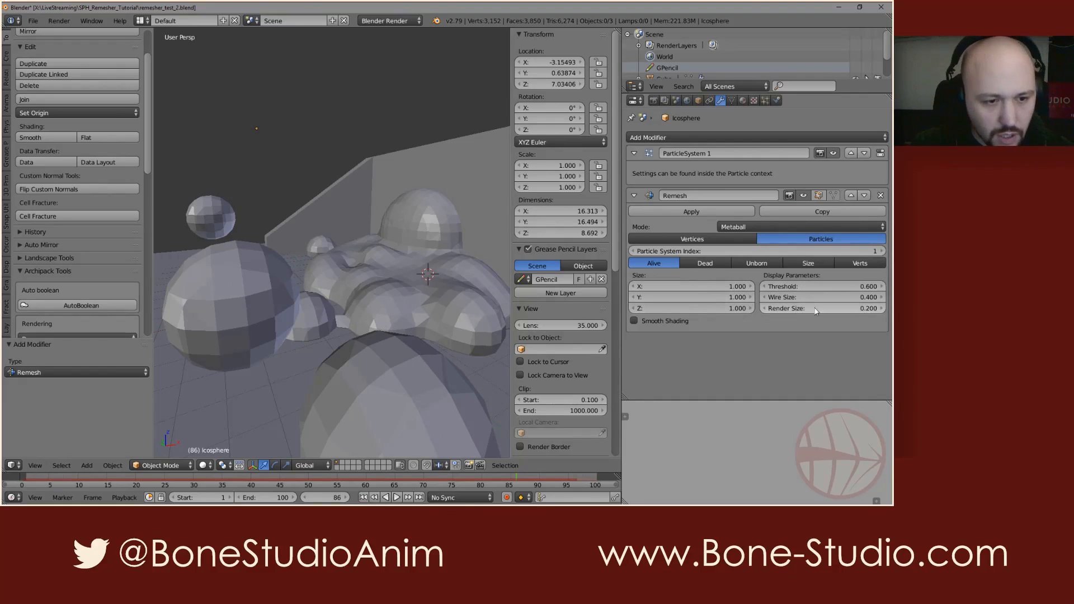
- Set the Remesh metaball size to 0.3 on X, Y and Z and inspect the fluid mesh
left_click_drag(711, 285, 711, 308)
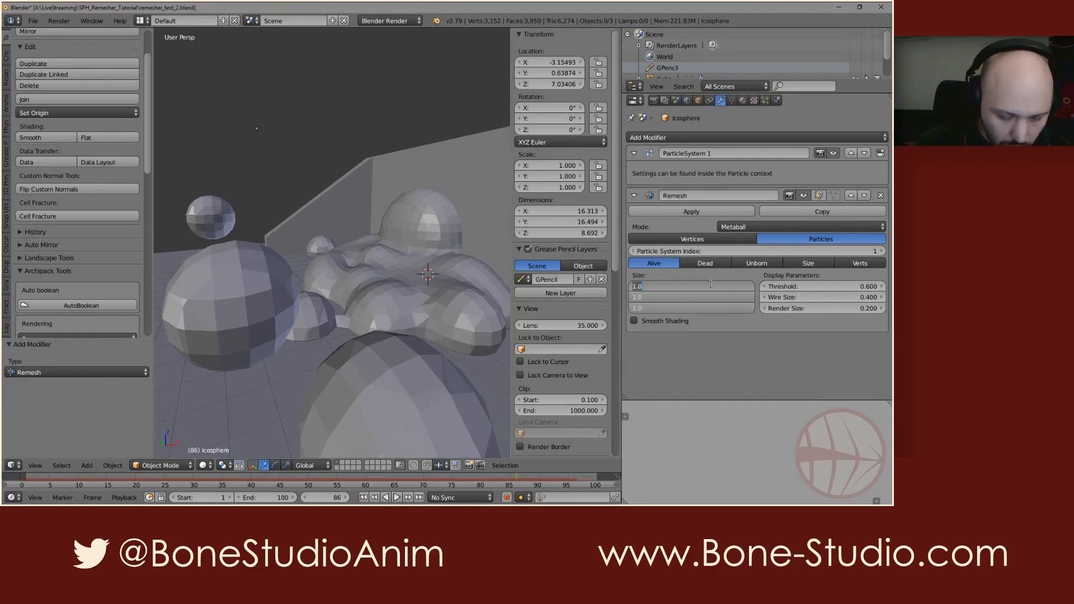
key("BackSpace")
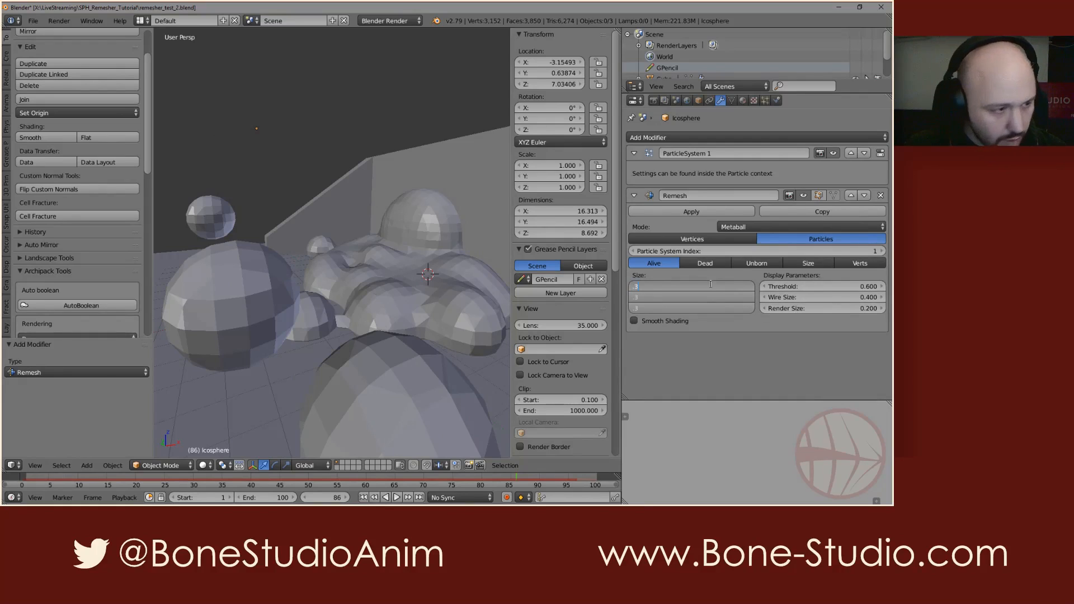
type(".3")
key("Return")
scroll(367, 277, "up", 4)
middle_click_drag(367, 277, 355, 308)
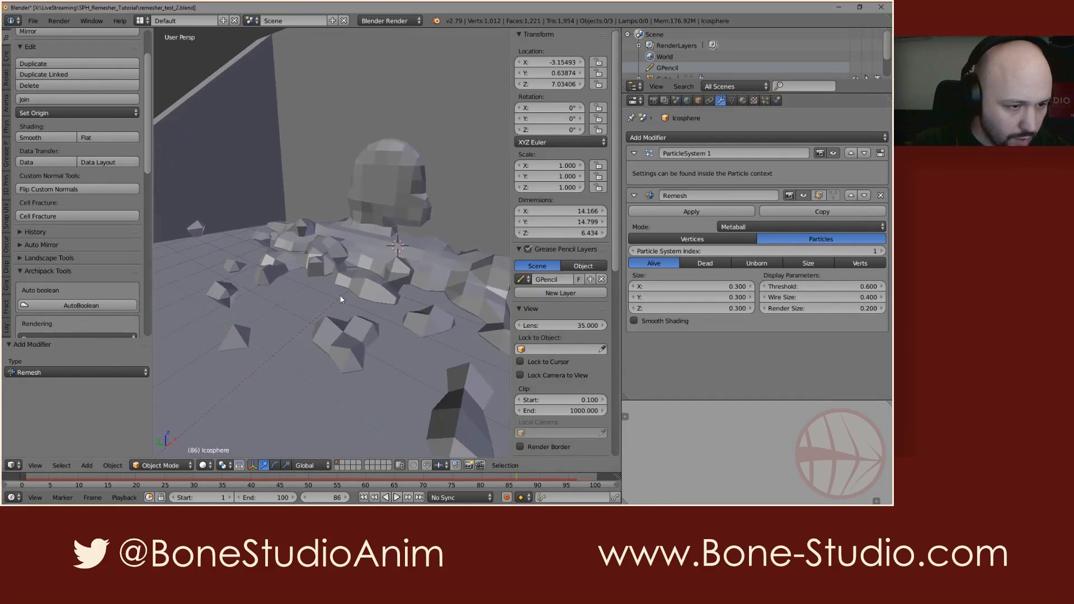
- Set the Remesh metaball size to 0.1 on the X, Y and Z axes
left_click(733, 286)
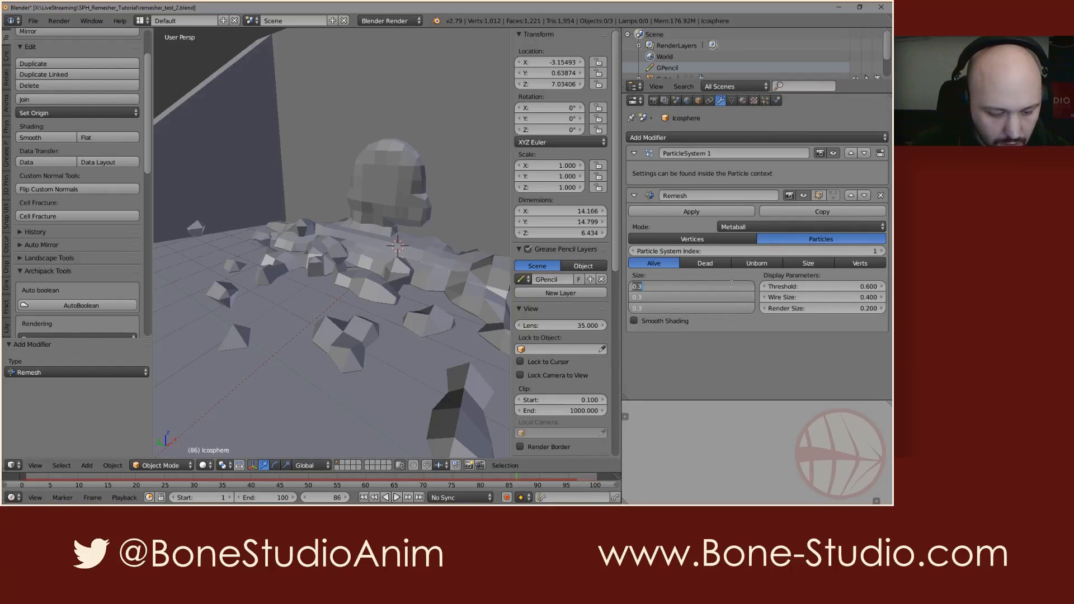
type("0.1")
key("Return")
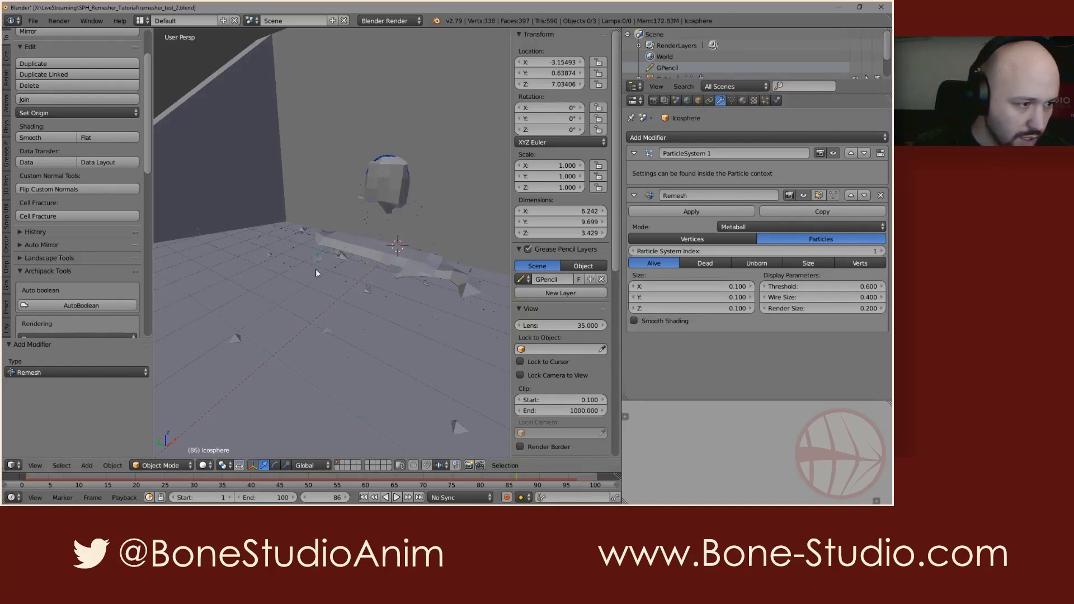
middle_click_drag(316, 271, 389, 256)
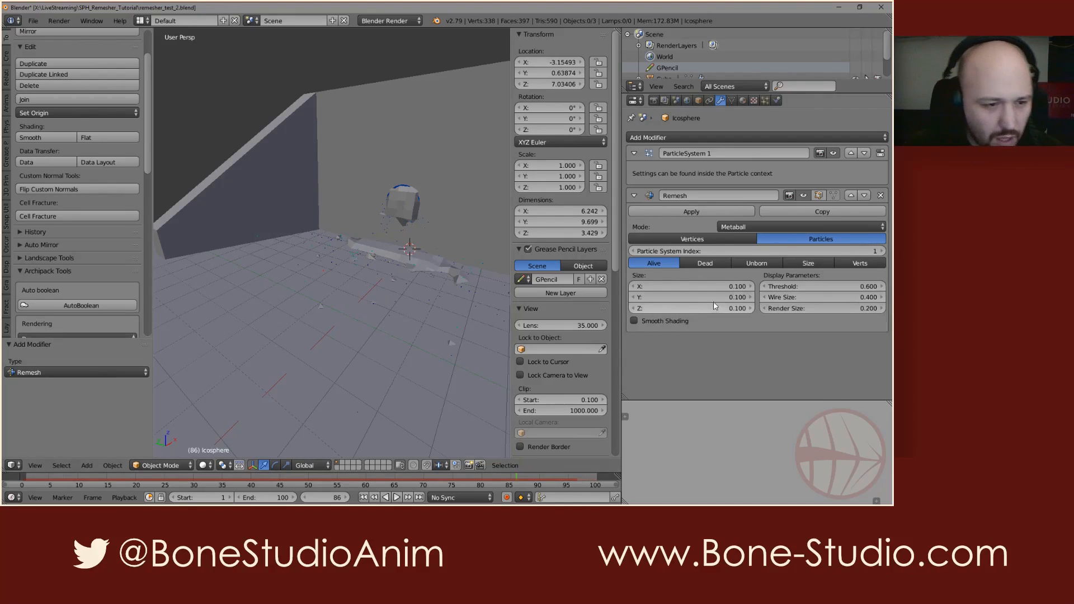
- Set the Remesh modifier's wire size to 0.1 and play the animation from frame 19 to inspect the fluid mesh
left_click(861, 298)
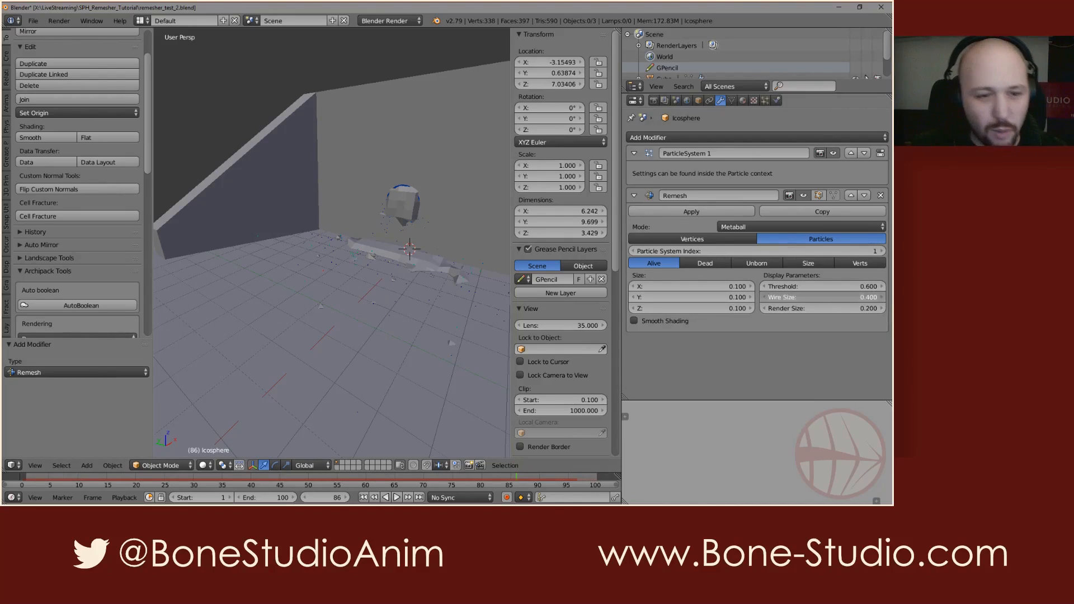
key("BackSpace")
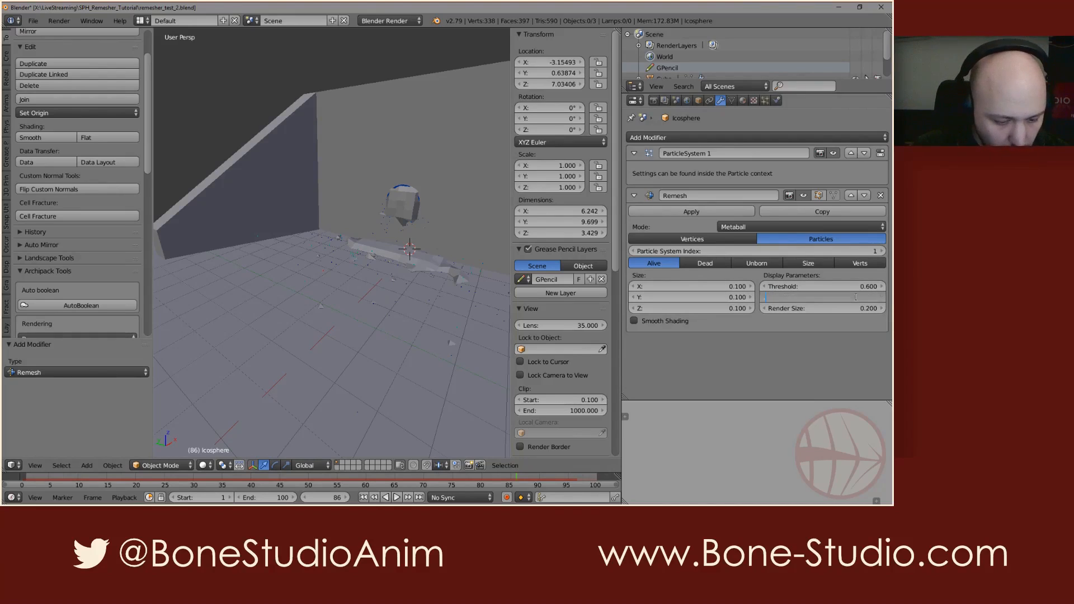
type(".1")
key("Return")
middle_click_drag(369, 237, 420, 271)
scroll(435, 256, "up", 4)
scroll(431, 268, "down", 5)
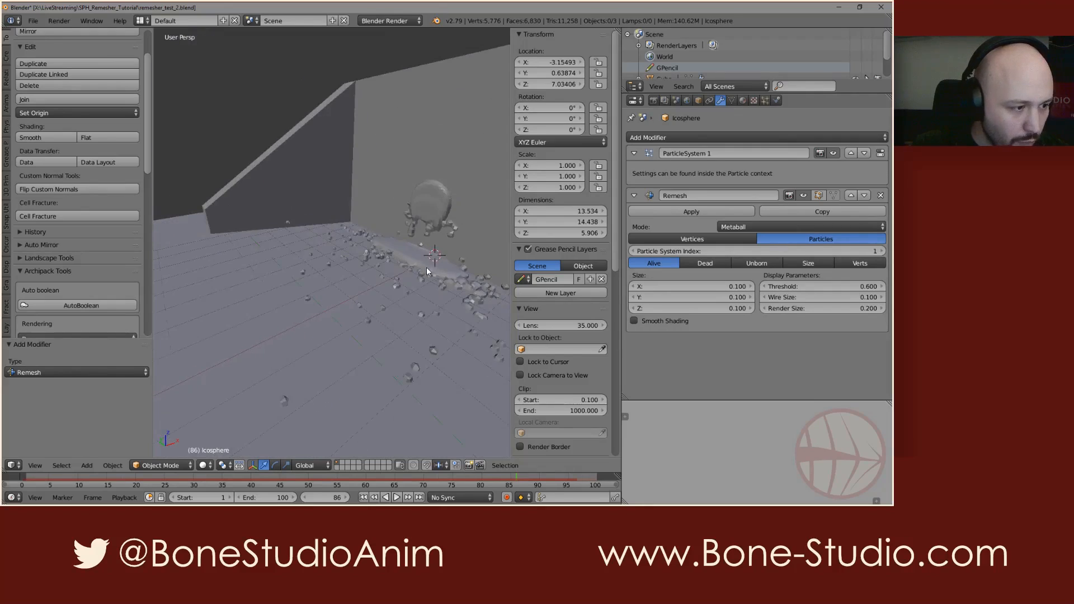
mouse_move(156, 477)
left_mouse_down()
mouse_move(297, 477)
mouse_move(156, 476)
left_mouse_up()
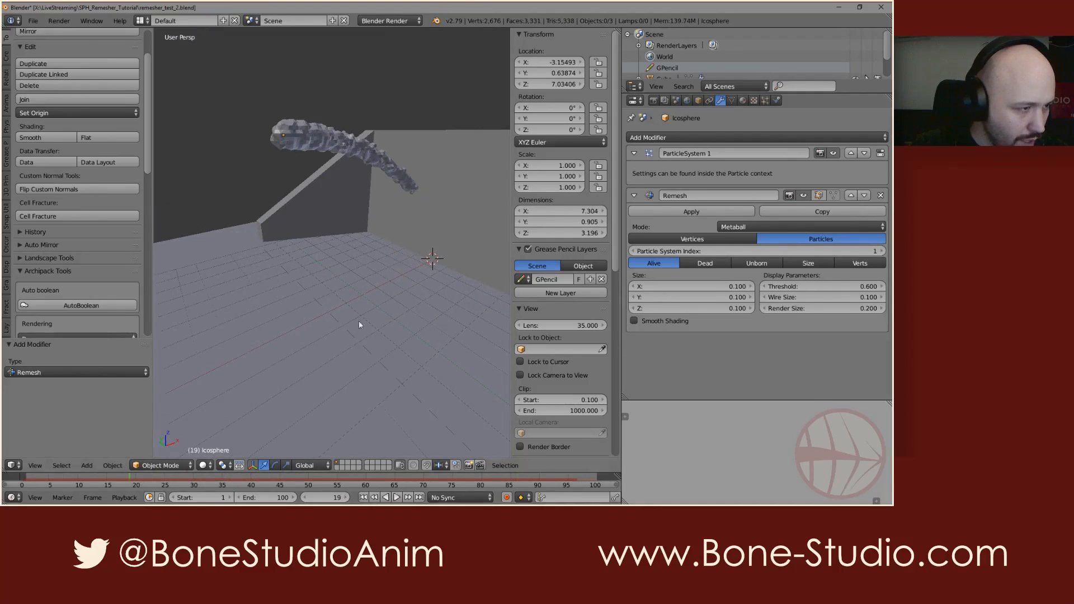
key("alt+a")
scroll(451, 238, "up", 3)
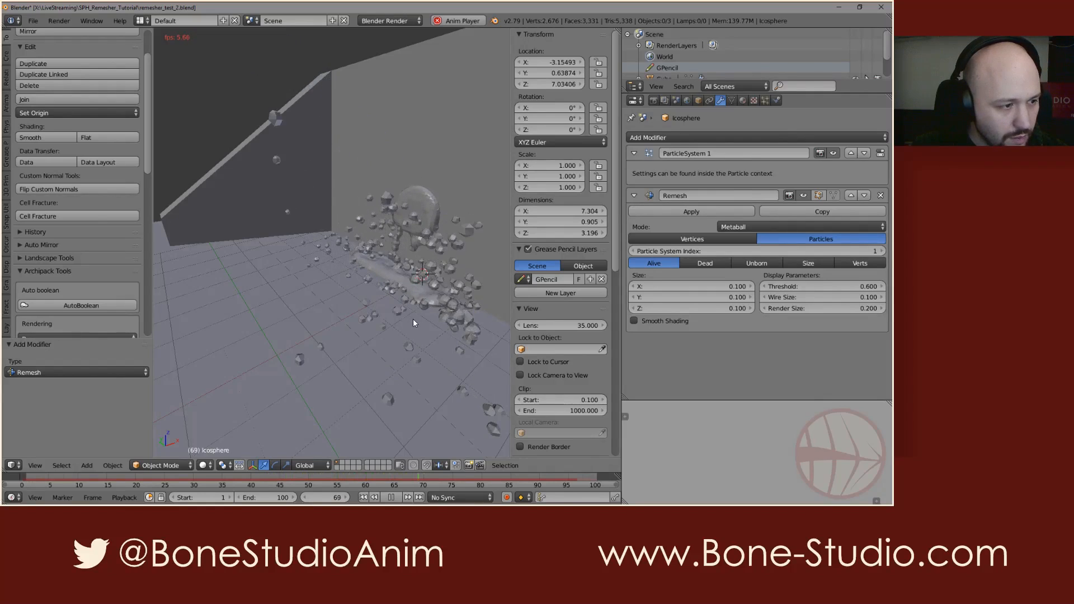
key("alt+a")
- Set the Remesh wire size to 0.05 and the metaball size to 0.05 on X, Y and Z
left_click(854, 297)
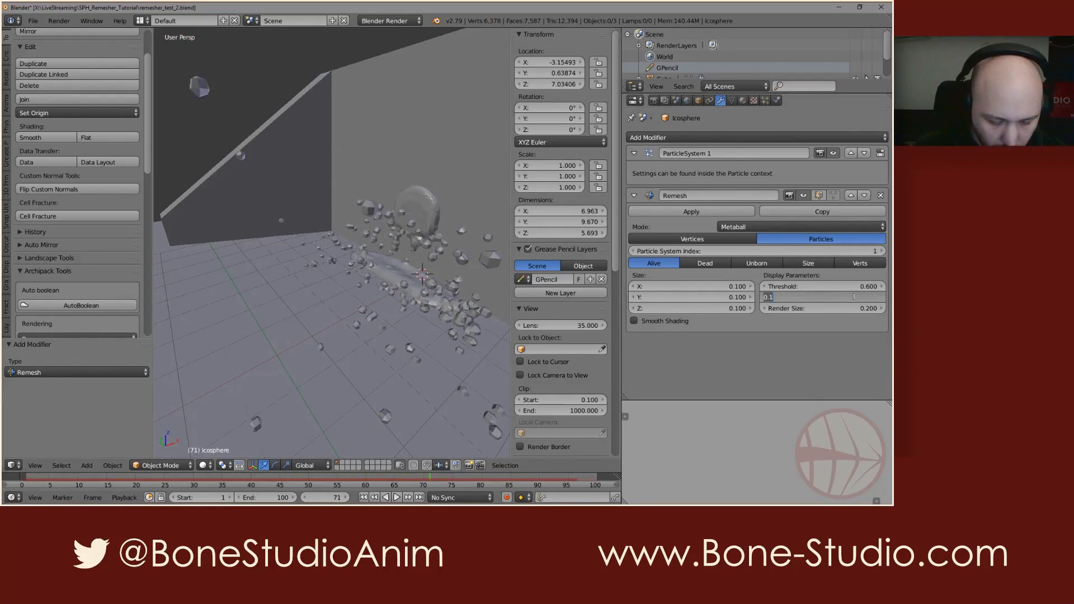
type(".05")
key("Return")
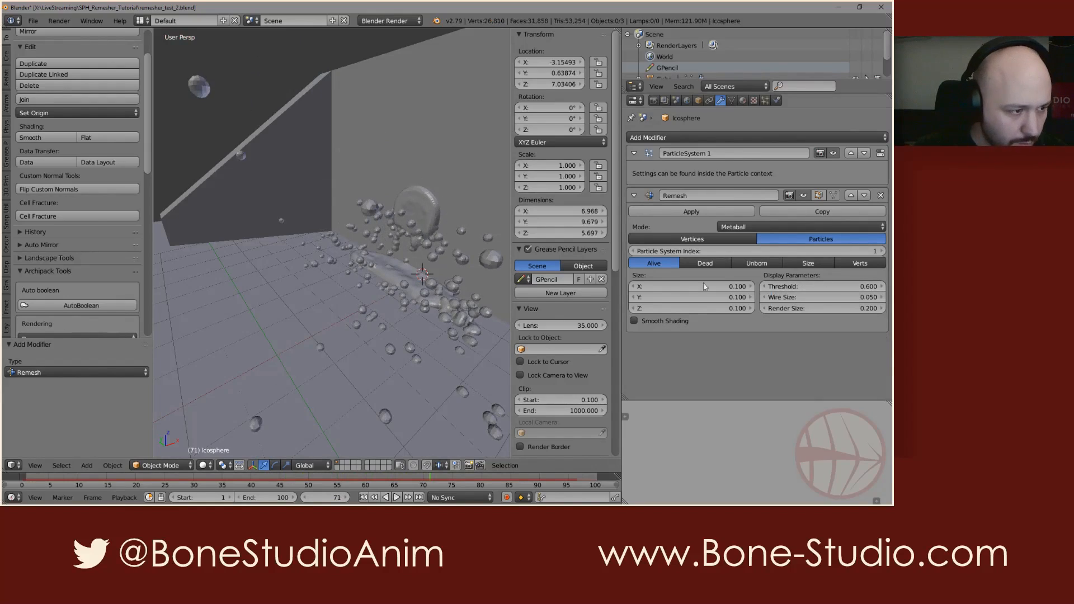
left_click_drag(740, 286, 740, 308)
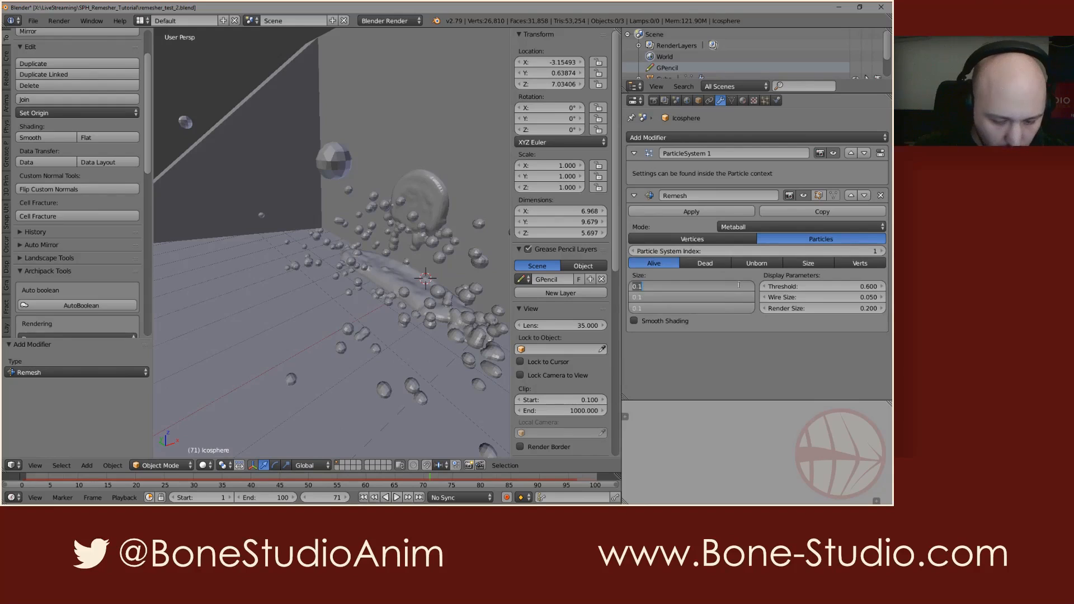
type(".05")
key("Return")
mouse_move(398, 267)
middle_mouse_down()
mouse_move(414, 250)
mouse_move(404, 260)
middle_mouse_up()
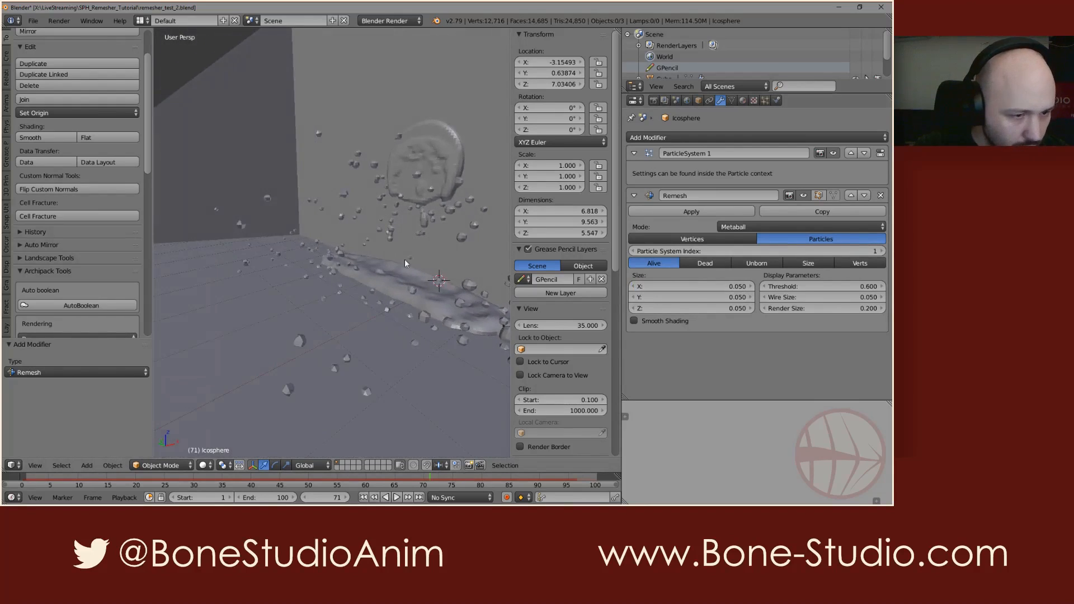
- Set the Remesh metaball size to 0.025 on X, Y and Z and inspect the fluid surface
left_click_drag(729, 287, 729, 308)
type(".025")
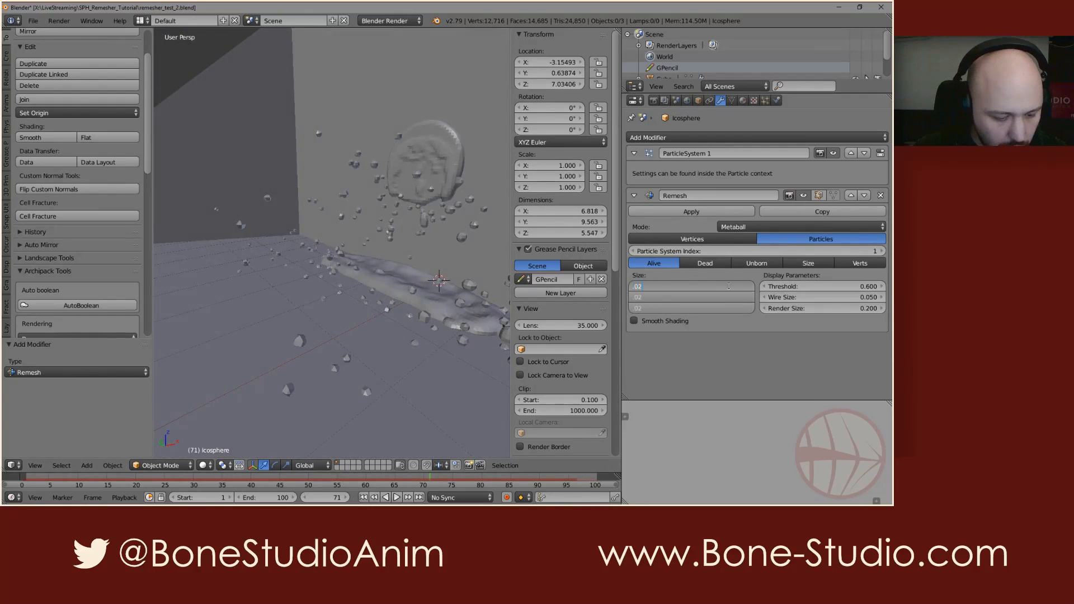
key("Return")
scroll(427, 230, "up", 3)
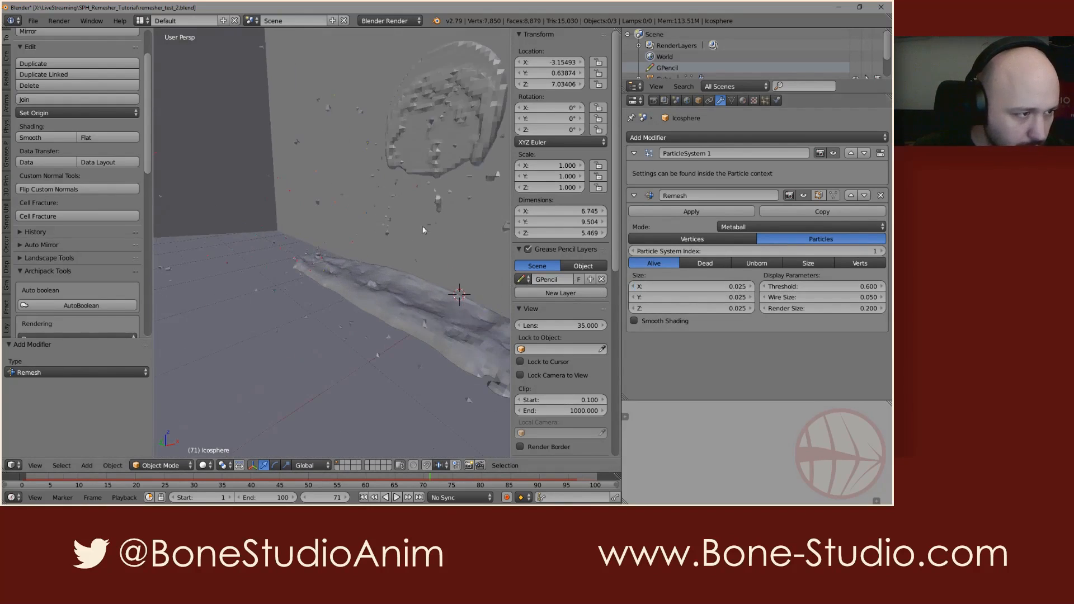
middle_click_drag(427, 230, 399, 261)
- Set the Remesh metaball size to 0.03 on all three axes
left_click_drag(738, 287, 738, 308)
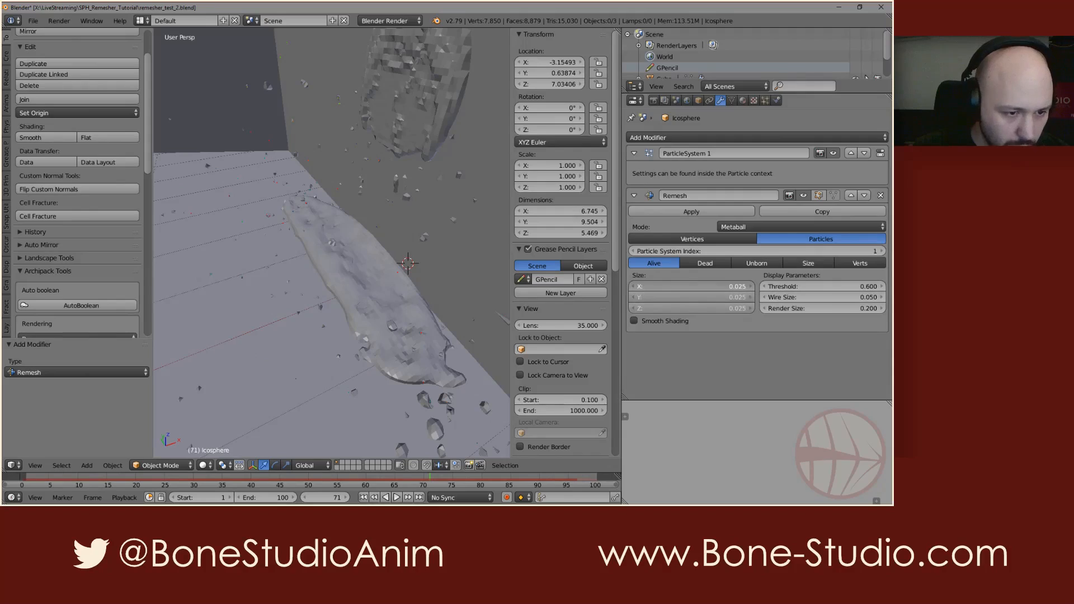
key("BackSpace")
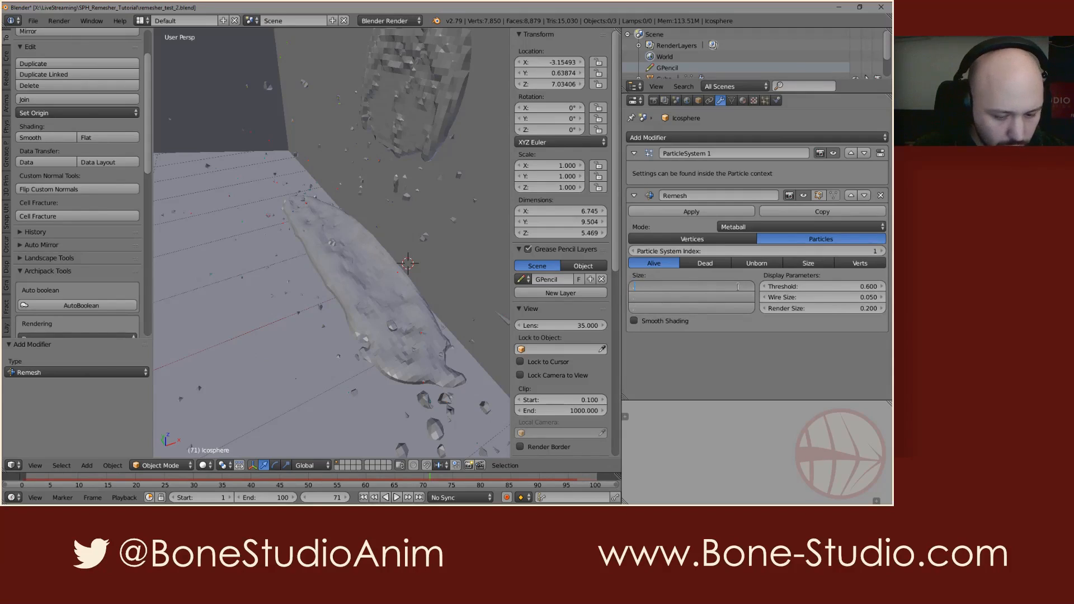
type(".03")
key("Return")
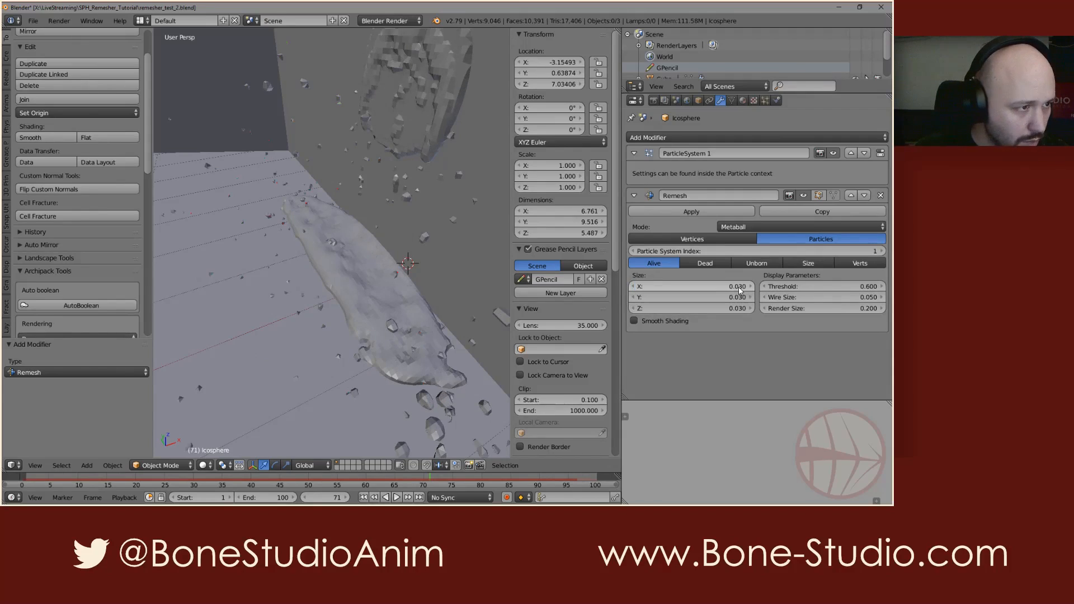
- Set the Remesh modifier's wire size to 0.025 and inspect the refined fluid mesh
left_click(853, 298)
key("BackSpace")
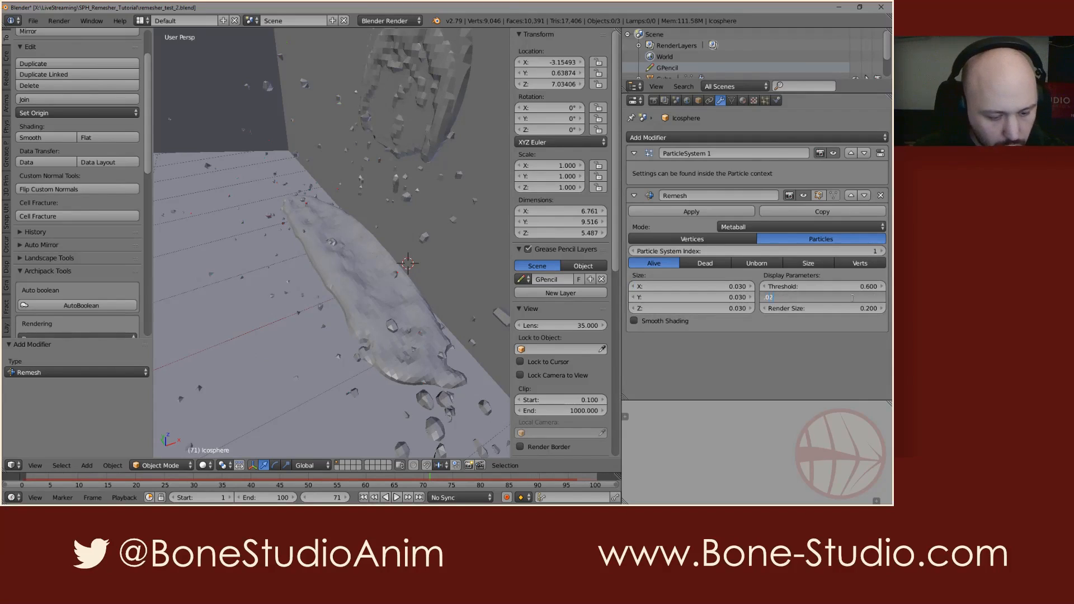
type(".025")
key("Return")
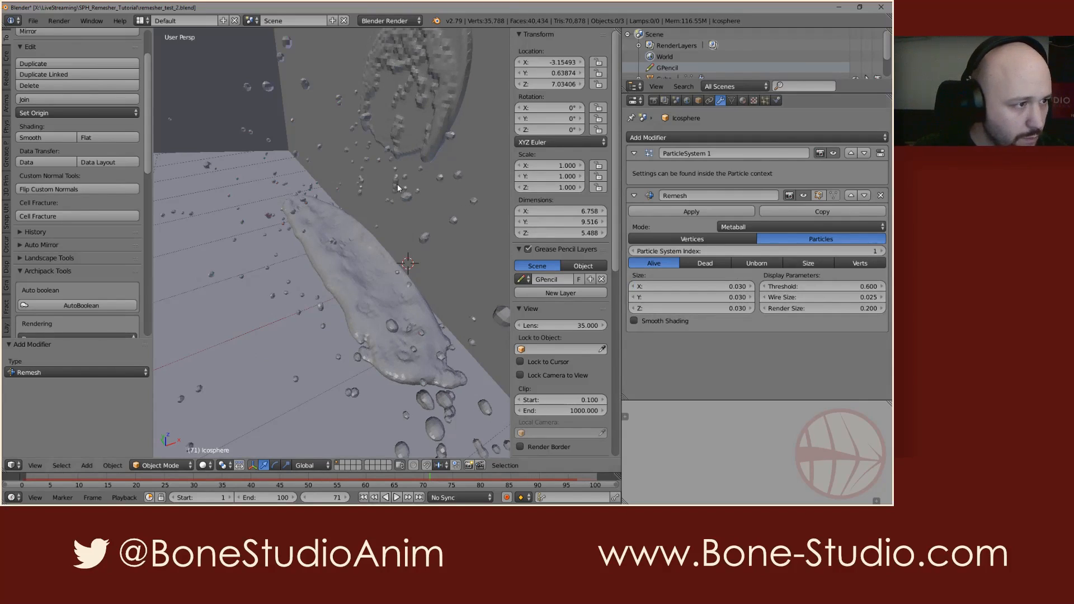
mouse_move(401, 185)
middle_mouse_down()
mouse_move(425, 180)
mouse_move(385, 216)
mouse_move(377, 241)
mouse_move(404, 200)
middle_mouse_up()
- Go to frame 53 and add a Smooth modifier below the icosphere's Remesh modifier
left_click_drag(349, 477, 324, 477)
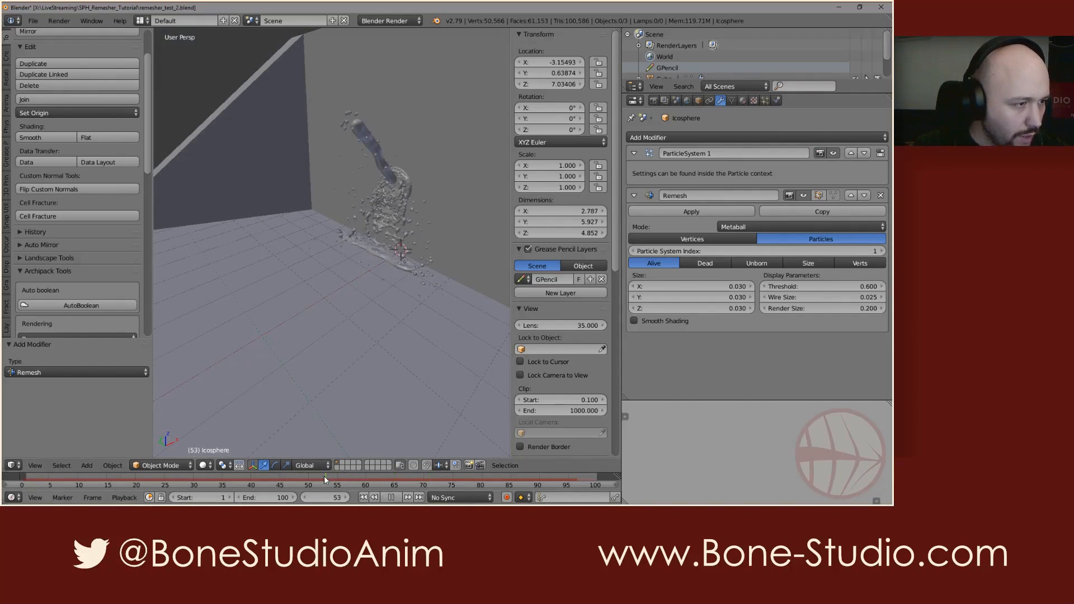
scroll(388, 216, "up", 4)
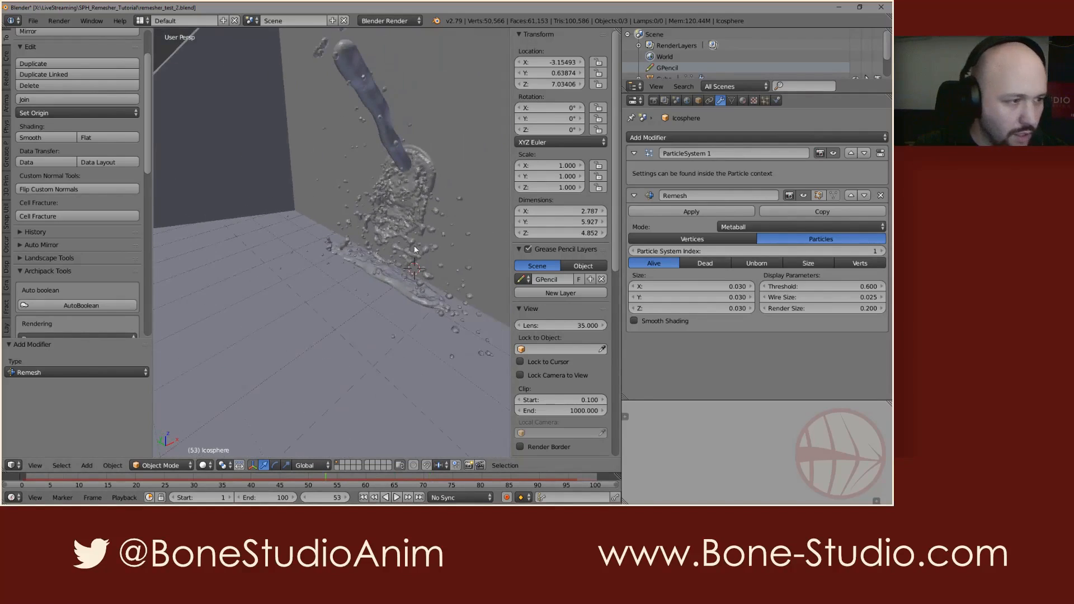
scroll(387, 216, "down", 1)
left_click(727, 138)
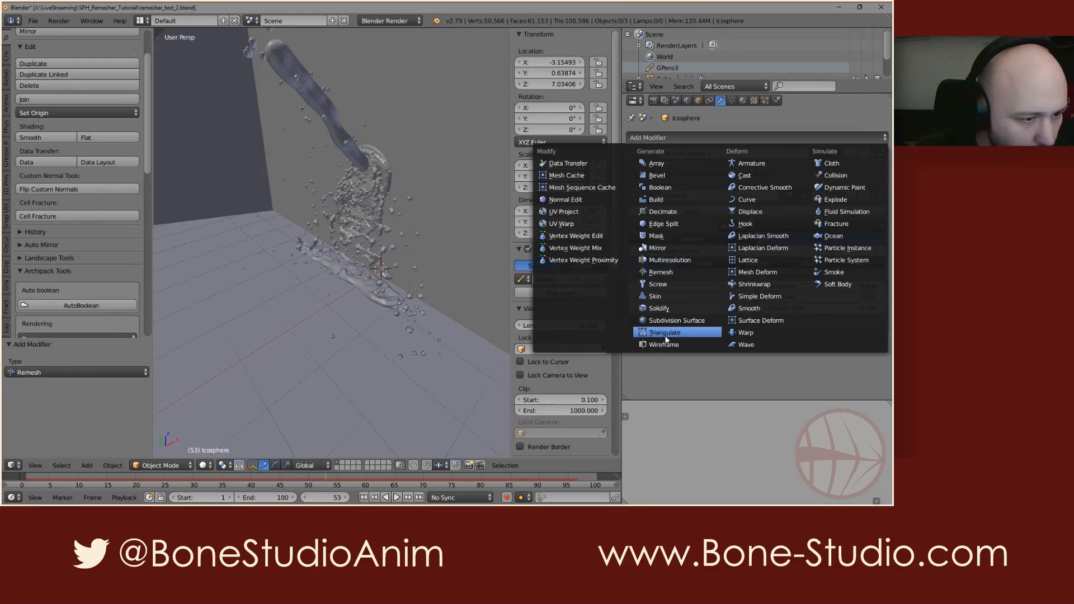
left_click(760, 308)
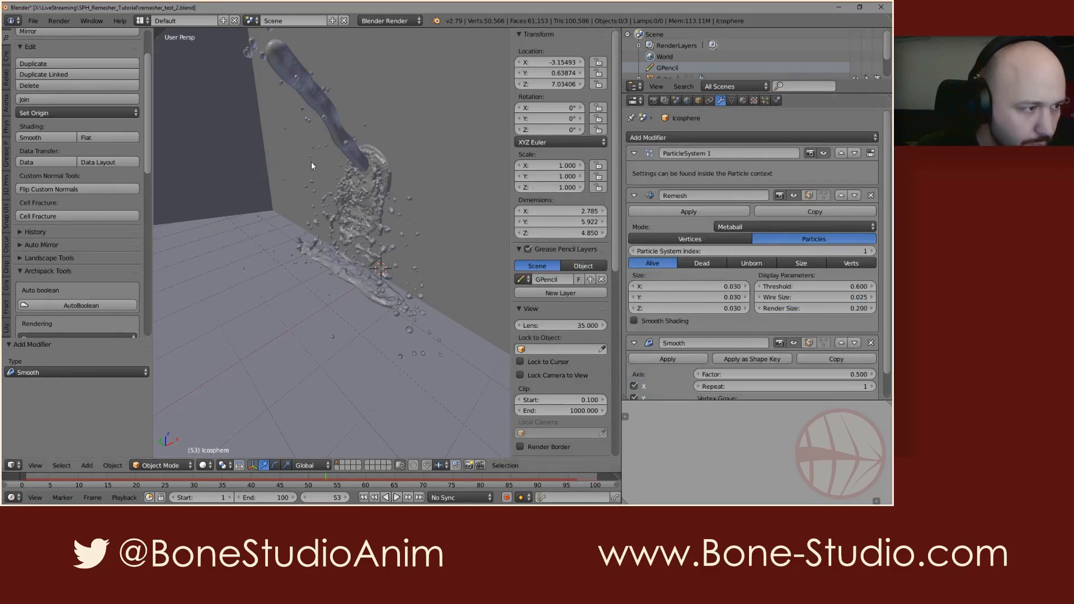
scroll(357, 179, "up", 3)
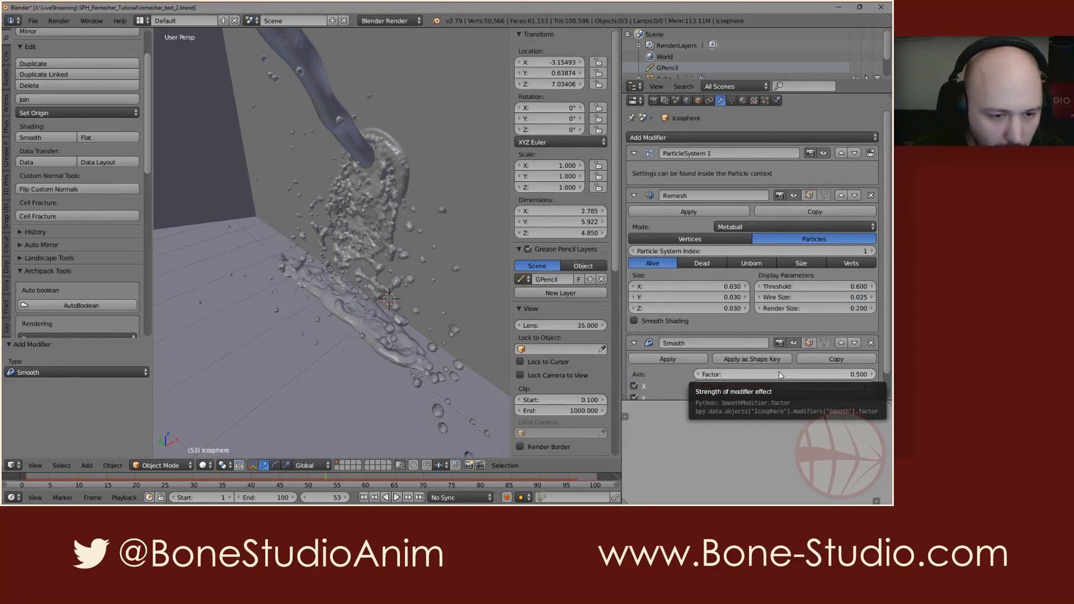
- Set the Smooth modifier's repeat to 8 and inspect the smoothed fluid from several angles
left_click(849, 384)
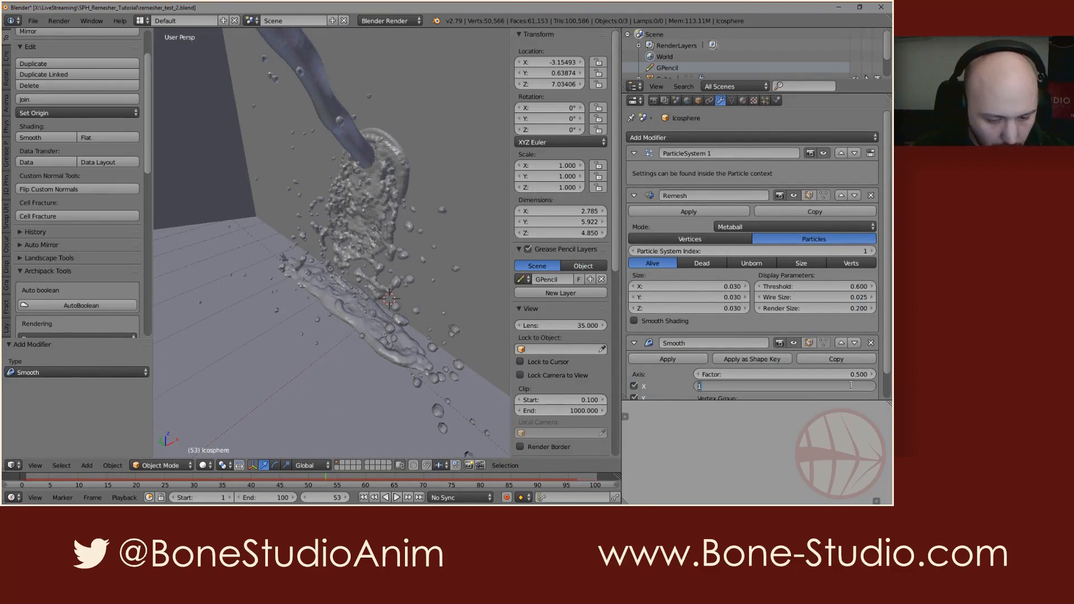
type("8")
key("Return")
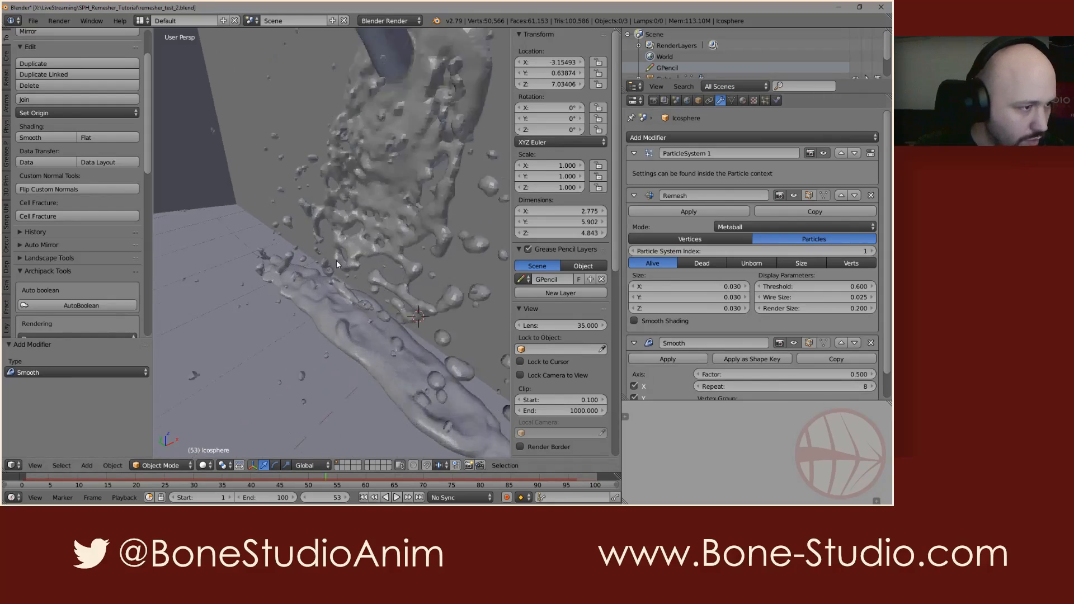
middle_click_drag(336, 315, 413, 291)
scroll(379, 238, "up", 3)
scroll(354, 250, "down", 2)
scroll(330, 247, "up", 2)
scroll(362, 287, "up", 4)
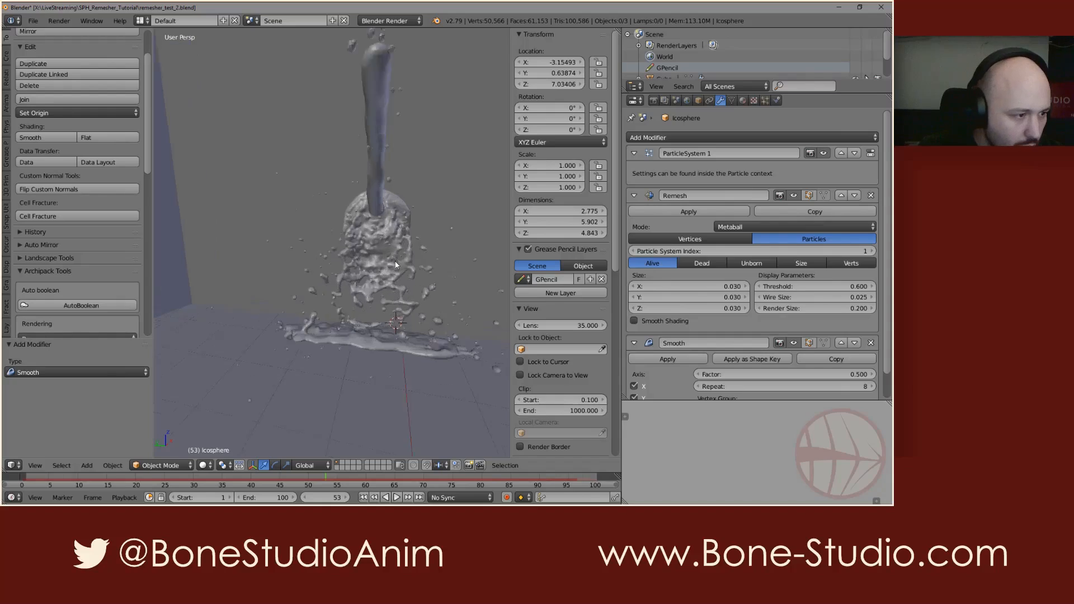
- Set the Smooth modifier's repeat to 10 and its factor to 1
left_click(849, 383)
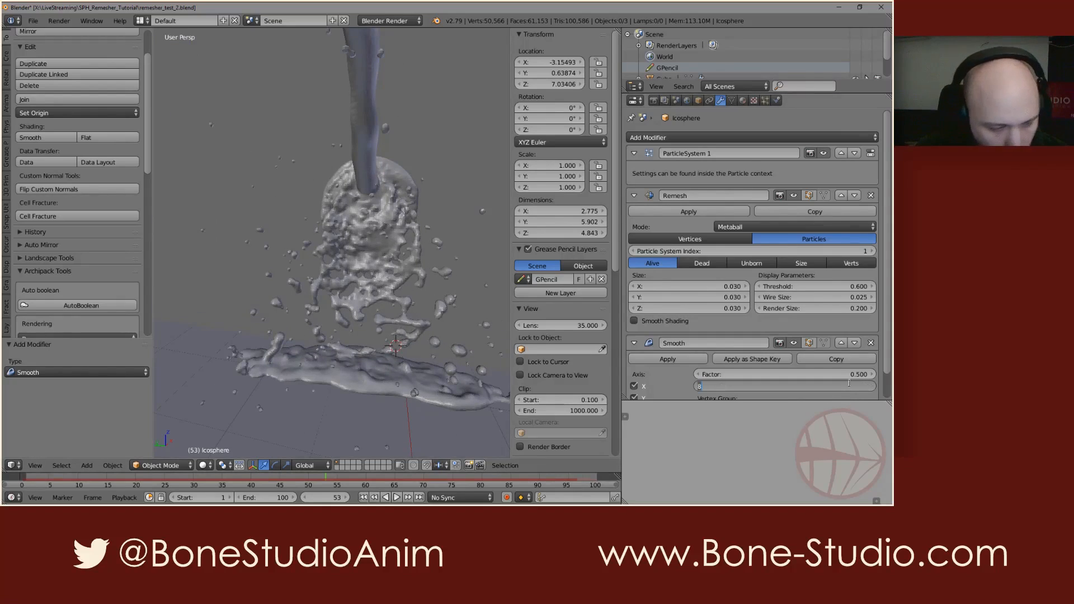
type("10")
key("Return")
left_click(843, 375)
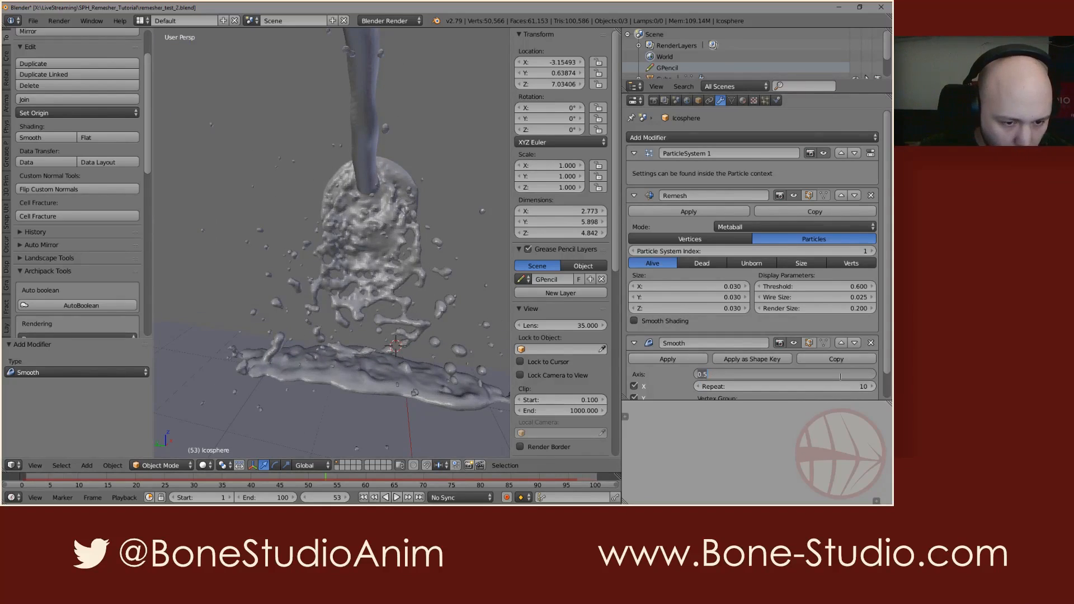
type("1")
key("Return")
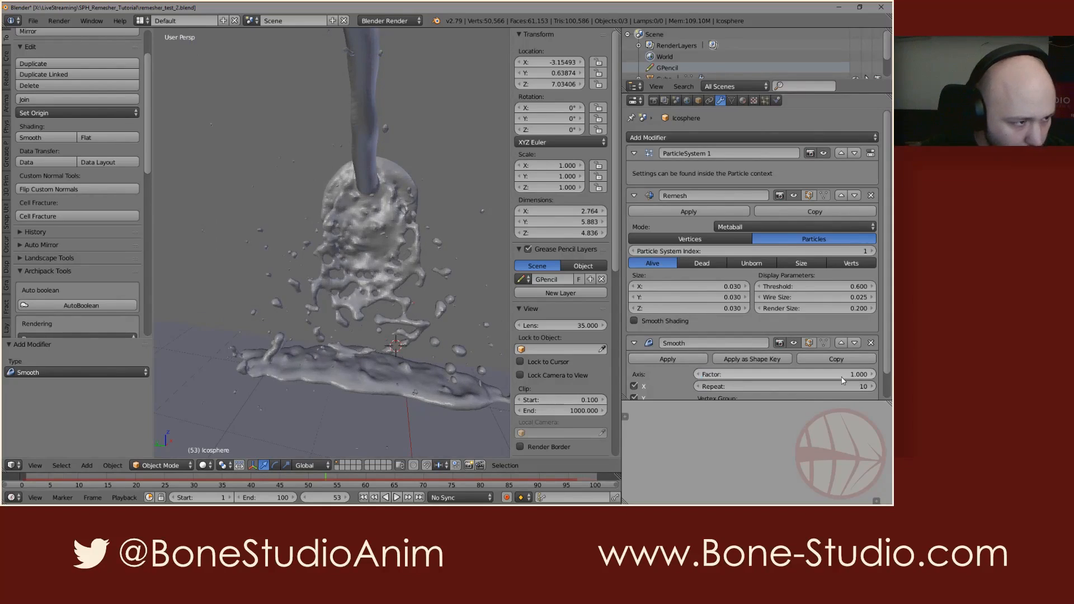
- Set the Smooth modifier's repeat to 8 and its factor to 0.5
left_click(849, 386)
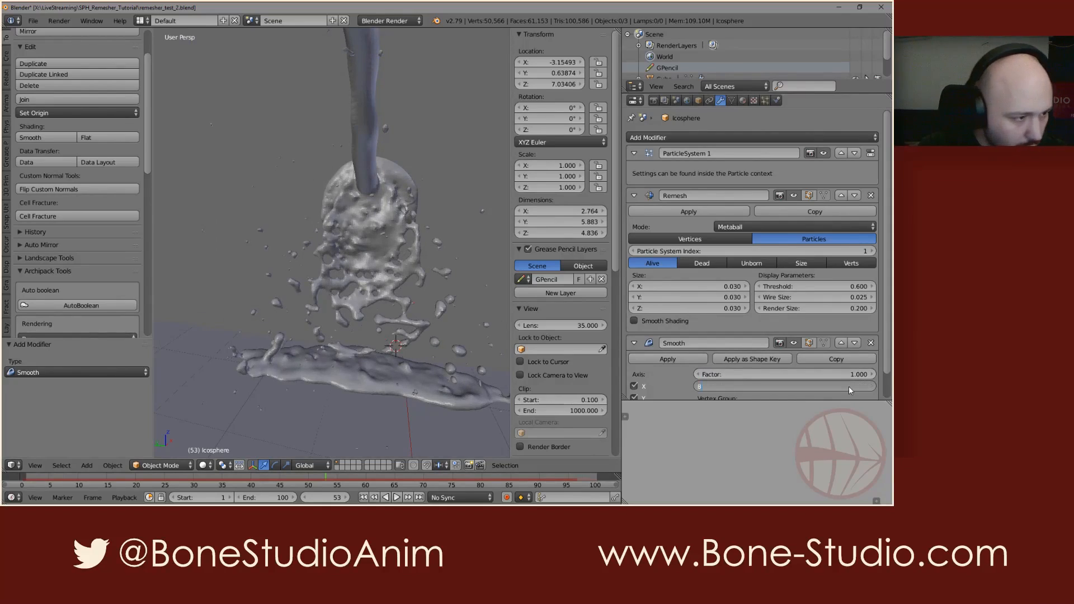
type("8")
key("Return")
left_click(848, 375)
key("BackSpace")
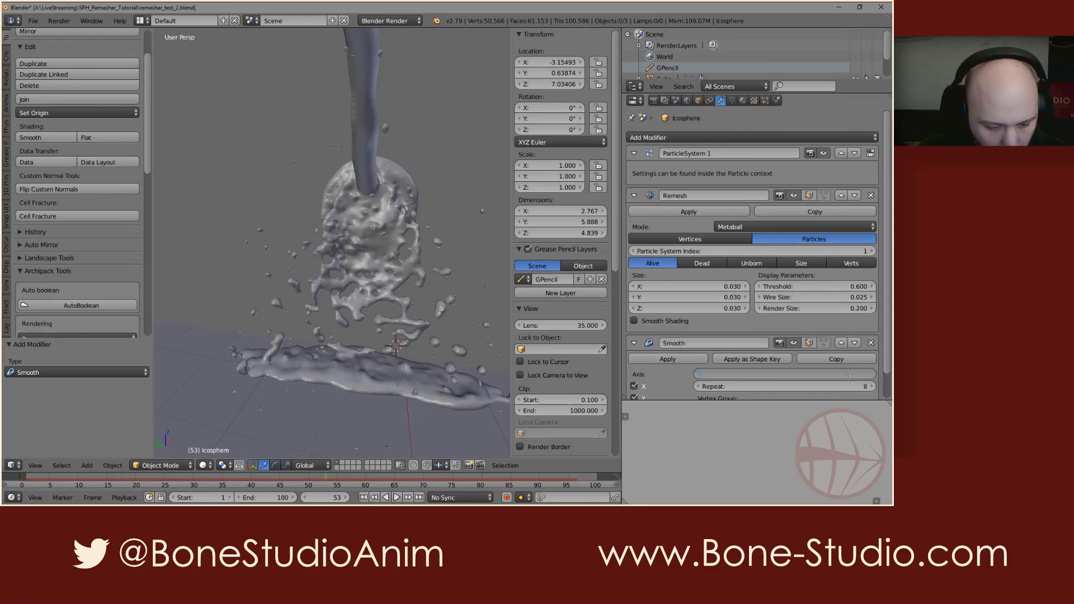
type(".5")
key("Return")
middle_click_drag(414, 268, 360, 315)
scroll(308, 304, "down", 5)
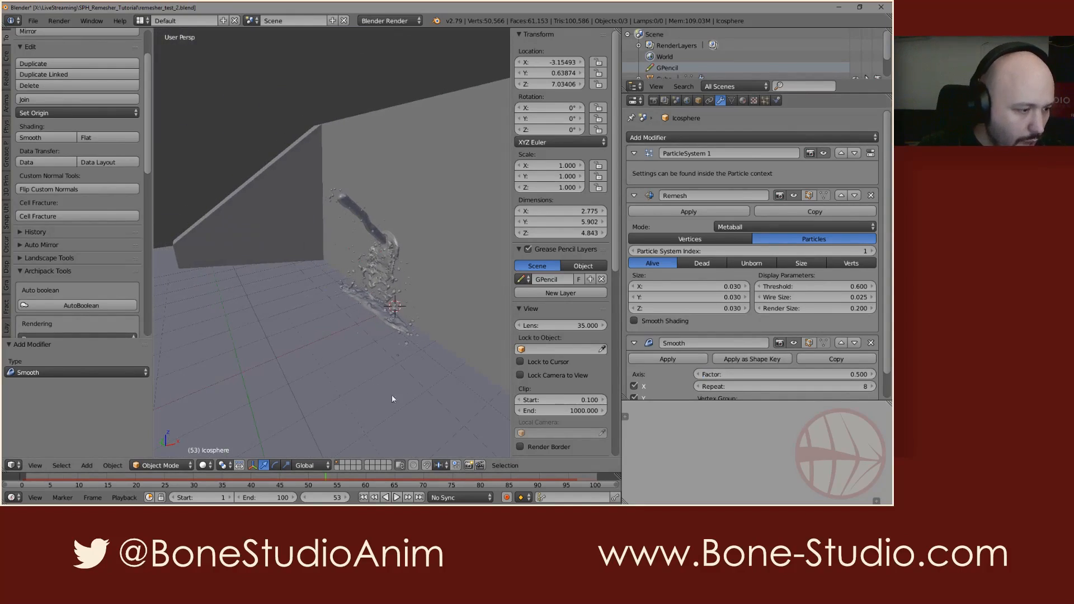
- Set the Remesh modifier's wire size to 0.2
left_click(843, 297)
type(".2")
key("Return")
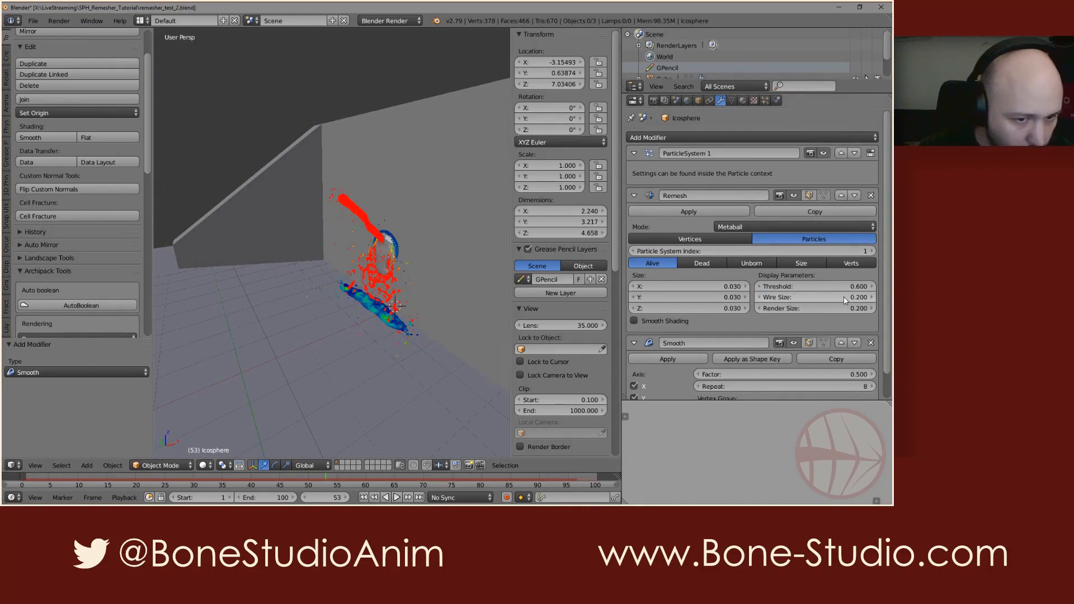
- Set the Remesh modifier's wire size to 0.02 and inspect the splash up close
left_click(843, 298)
type(".02")
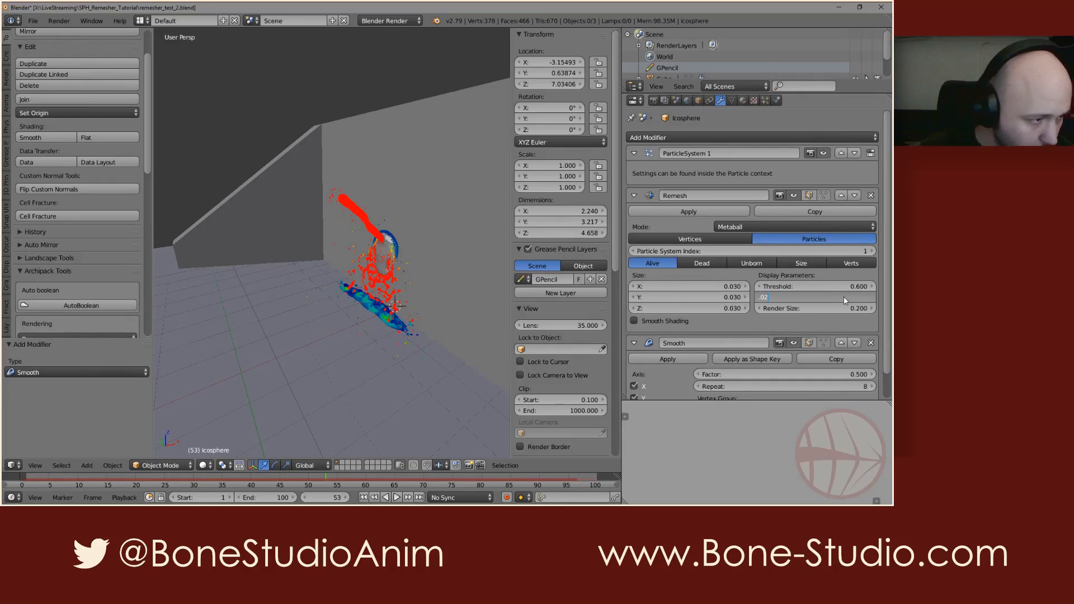
key("Return")
scroll(420, 257, "up", 6)
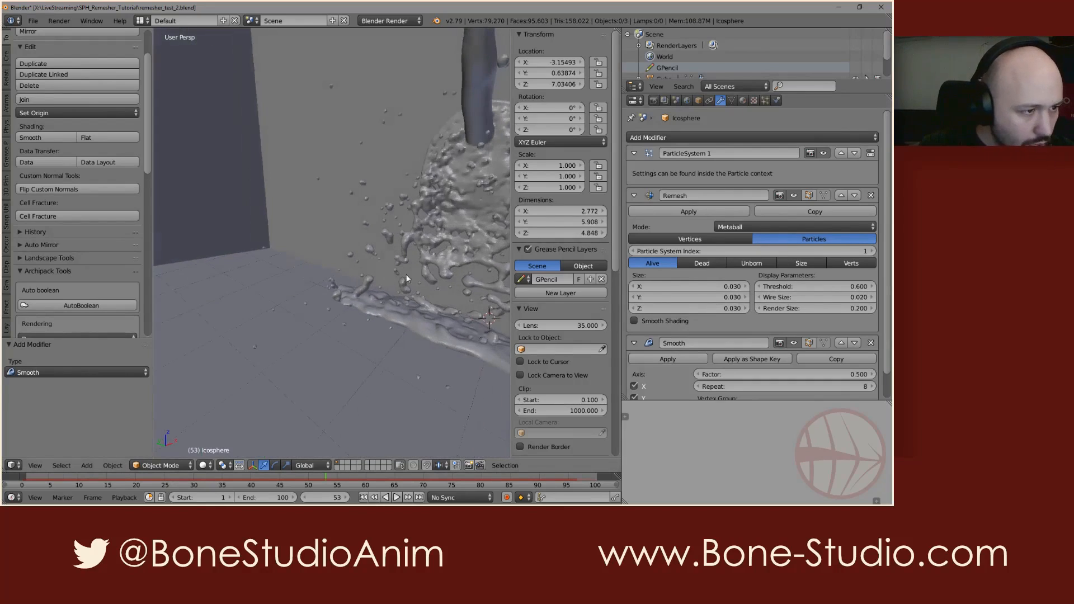
middle_click_drag(406, 279, 328, 278, "shift")
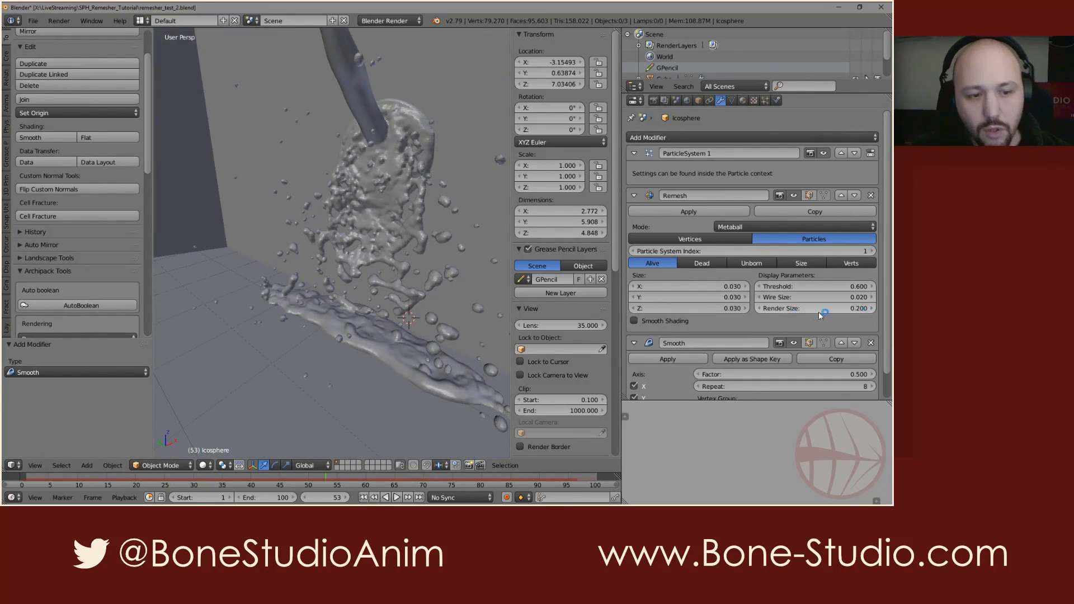
- Set the Remesh modifier's render size to 0.02
left_click(848, 307)
type("0")
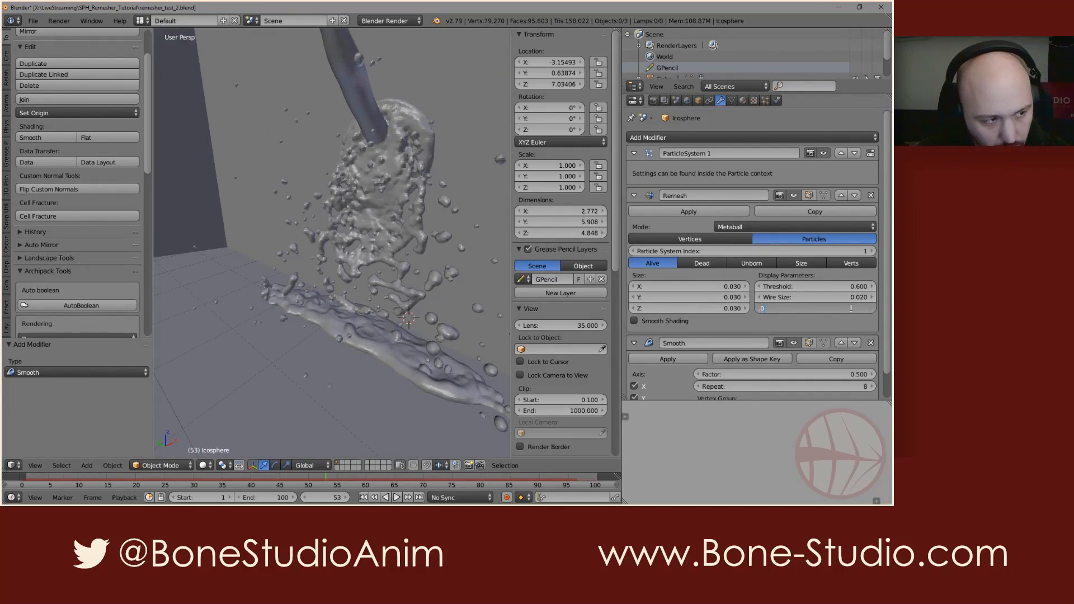
type(".02")
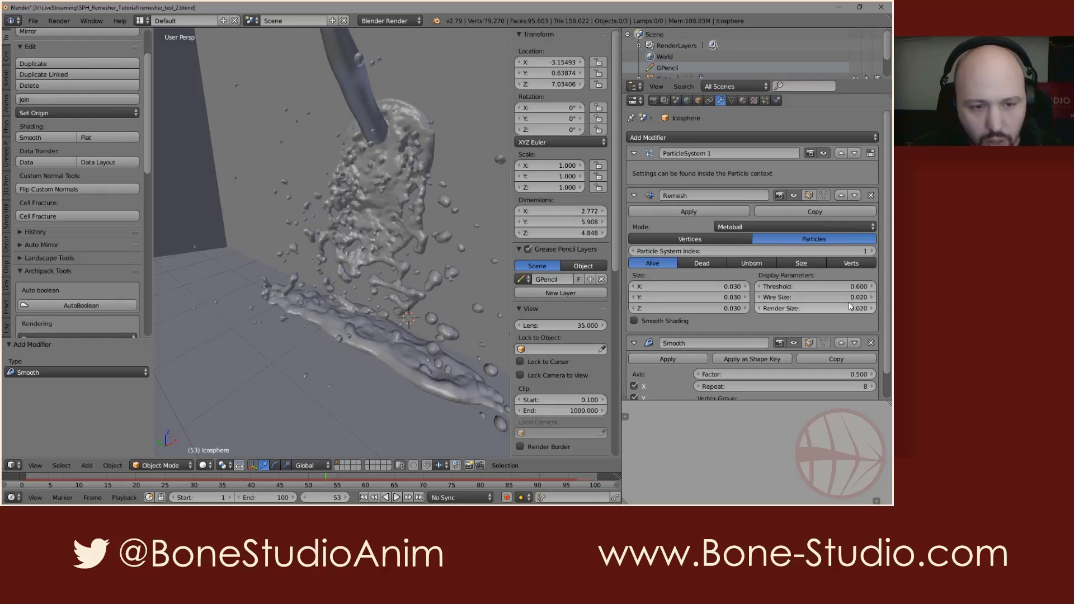
key("Return")
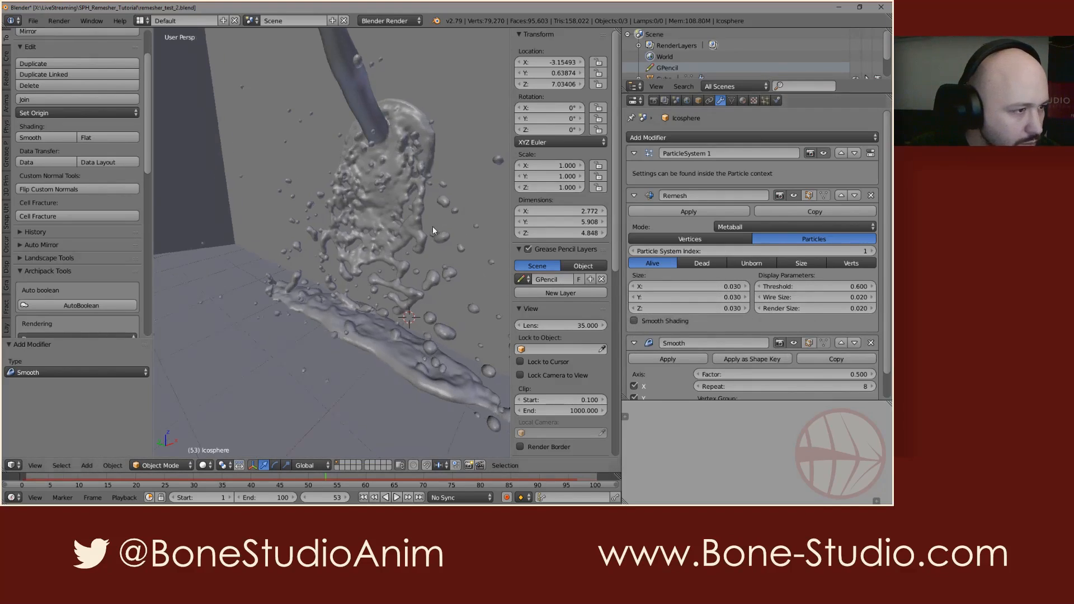
- Enable Smooth Shading in the Remesh modifier and inspect the fluid surface
scroll(412, 237, "up", 2)
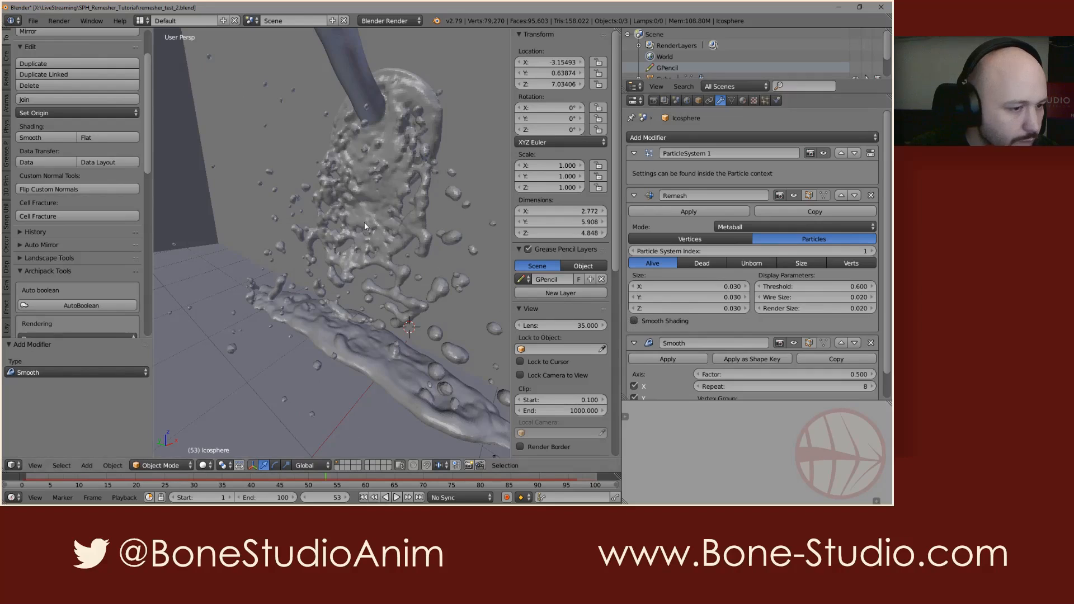
left_click(635, 321)
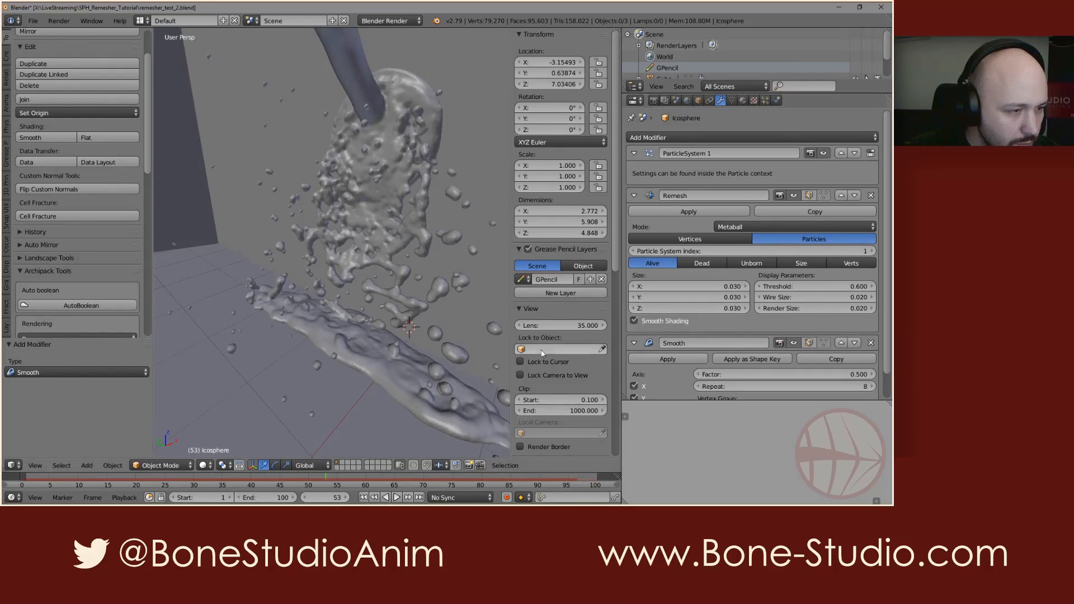
middle_click_drag(392, 252, 365, 226)
scroll(366, 229, "down", 2)
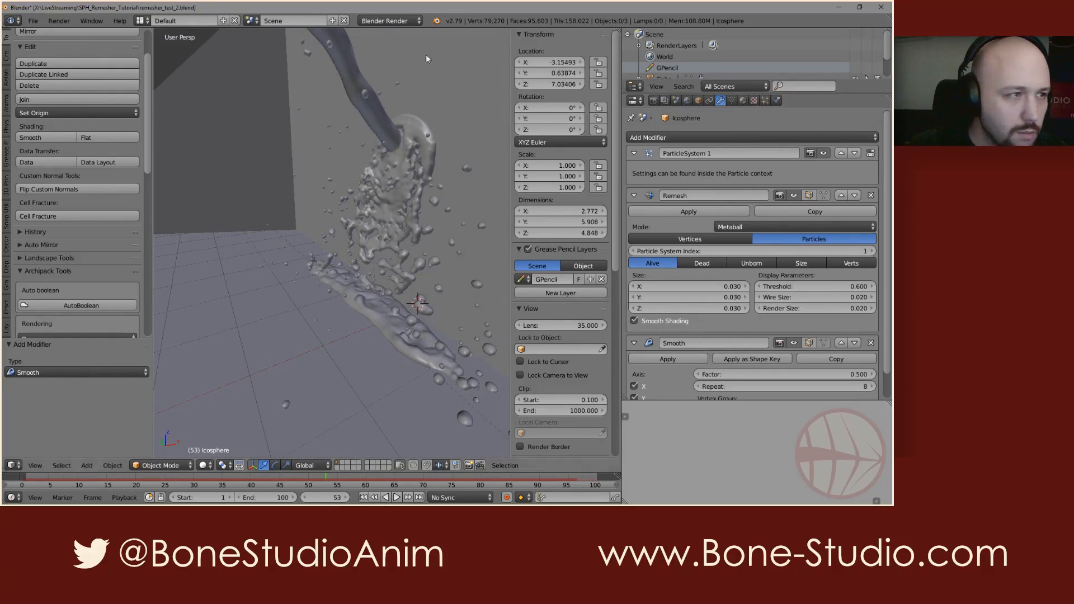
- Switch the render engine to Cycles Render and give the icosphere a new material with a Principled BSDF surface
left_click(387, 21)
left_click(394, 47)
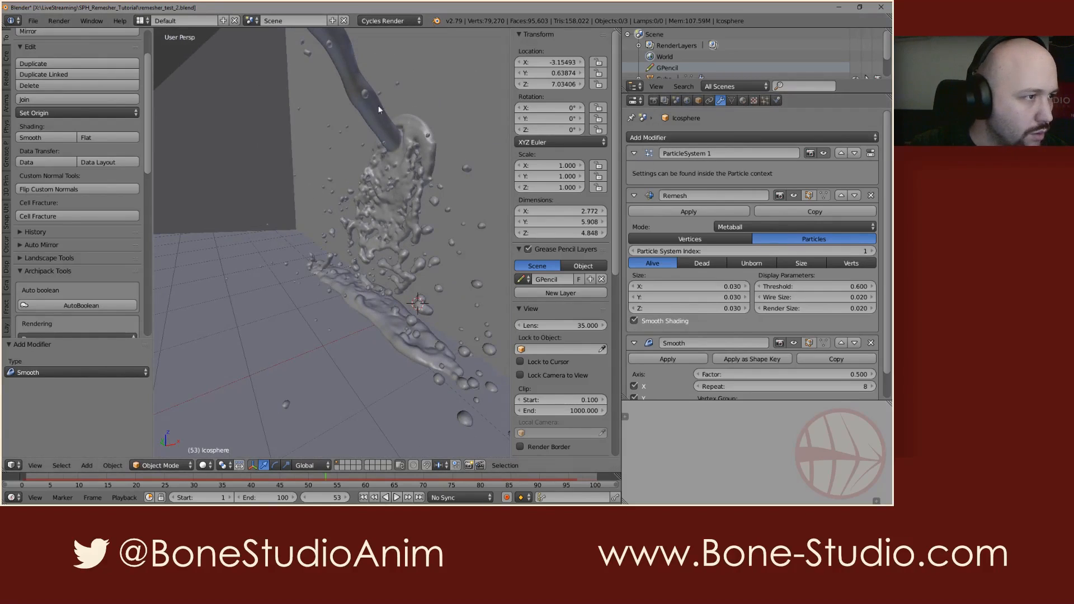
left_click(744, 100)
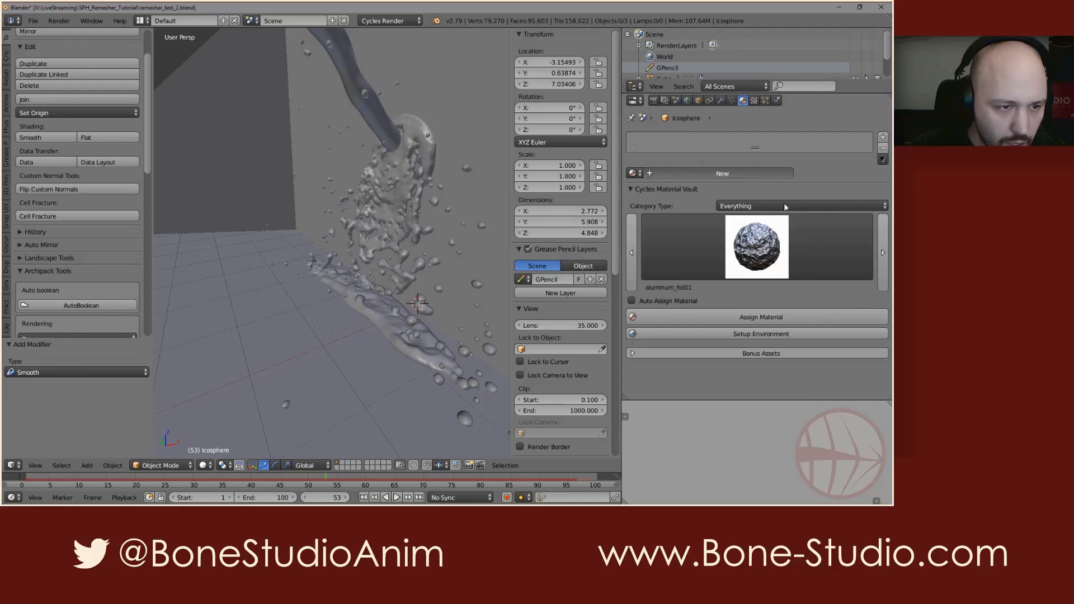
left_click(784, 174)
left_click(772, 232)
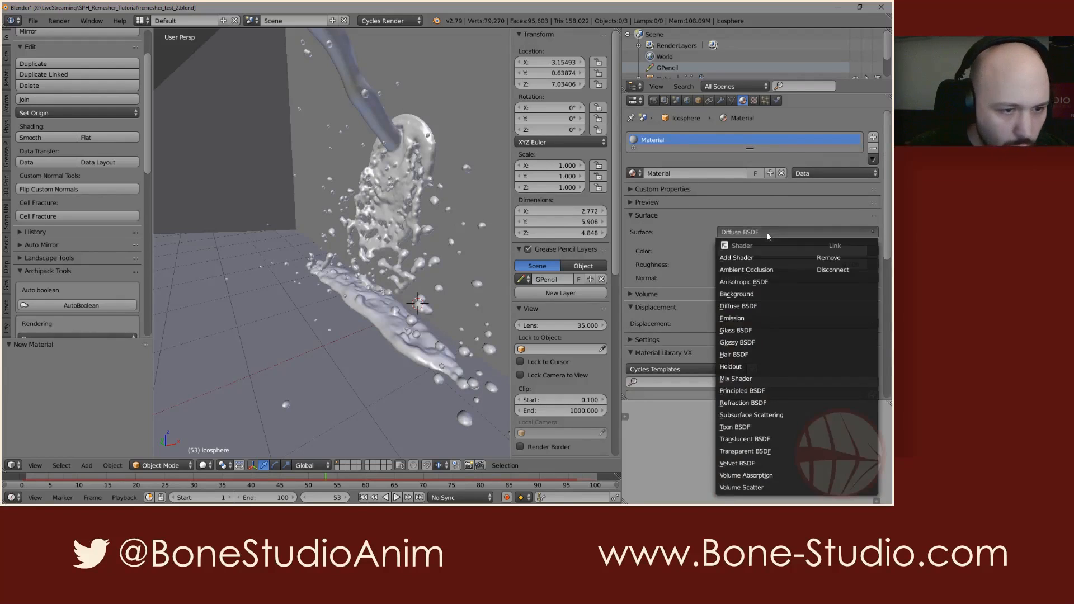
left_click(746, 391)
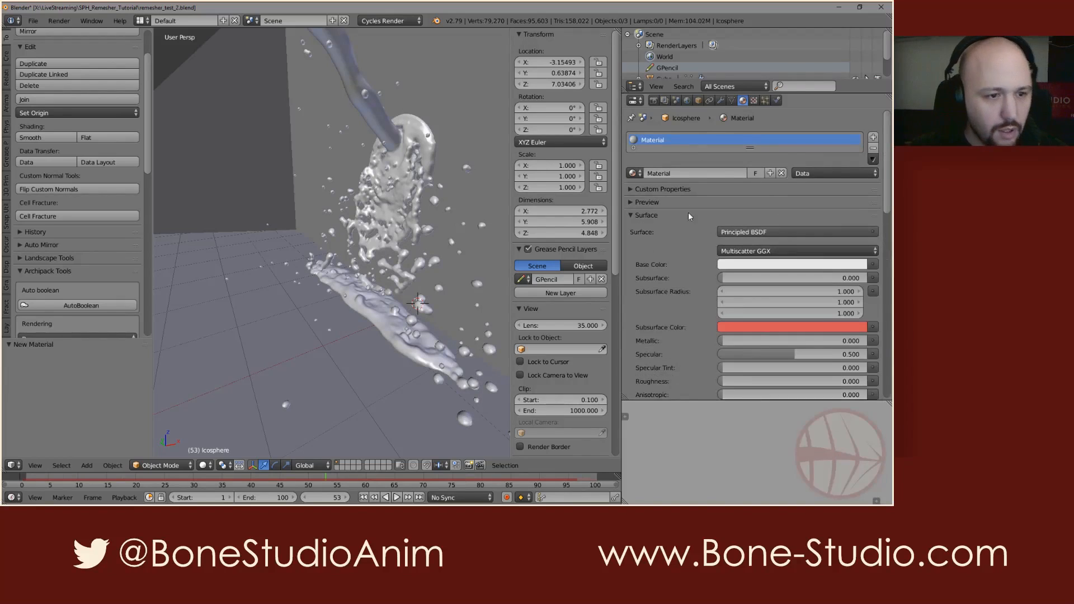
- Set the Principled BSDF's distribution to GGX and its base color to a saturated green
scroll(672, 224, "down", 3)
left_click(794, 177)
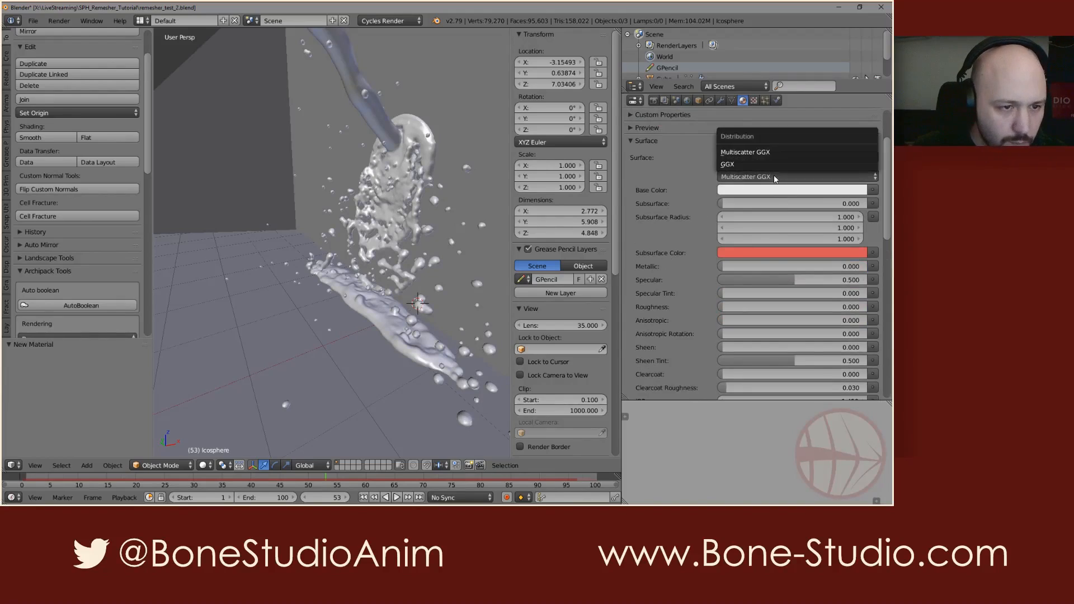
left_click(750, 156)
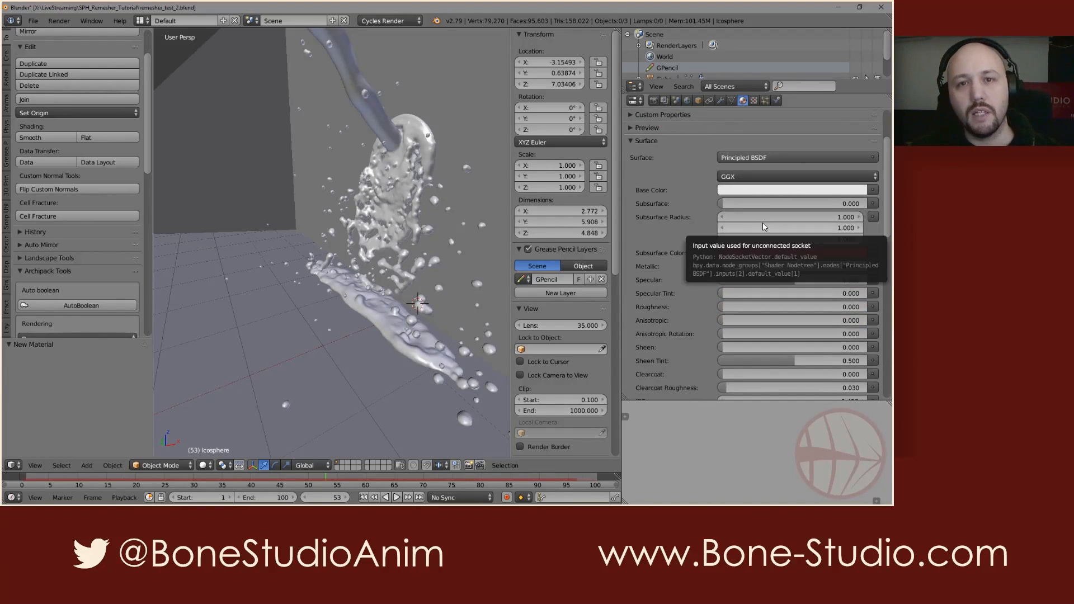
left_click(767, 176)
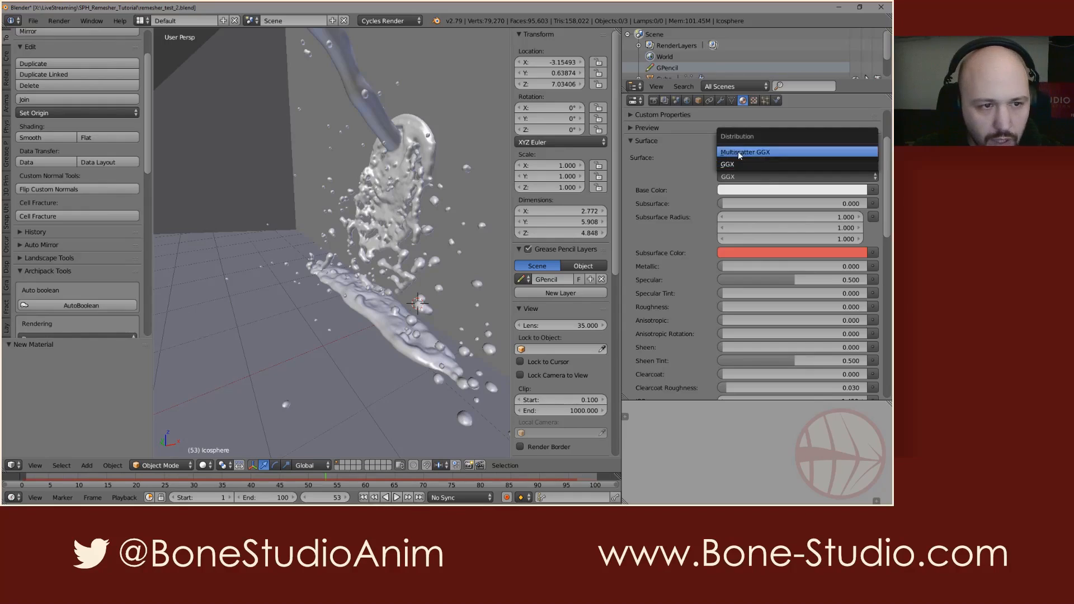
left_click(750, 163)
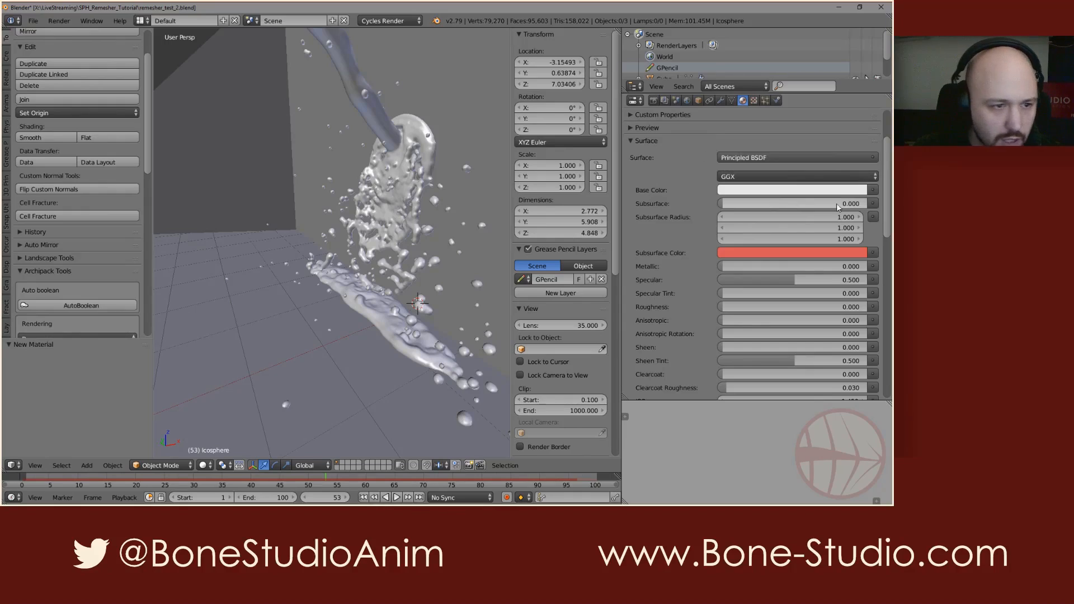
left_click(769, 194)
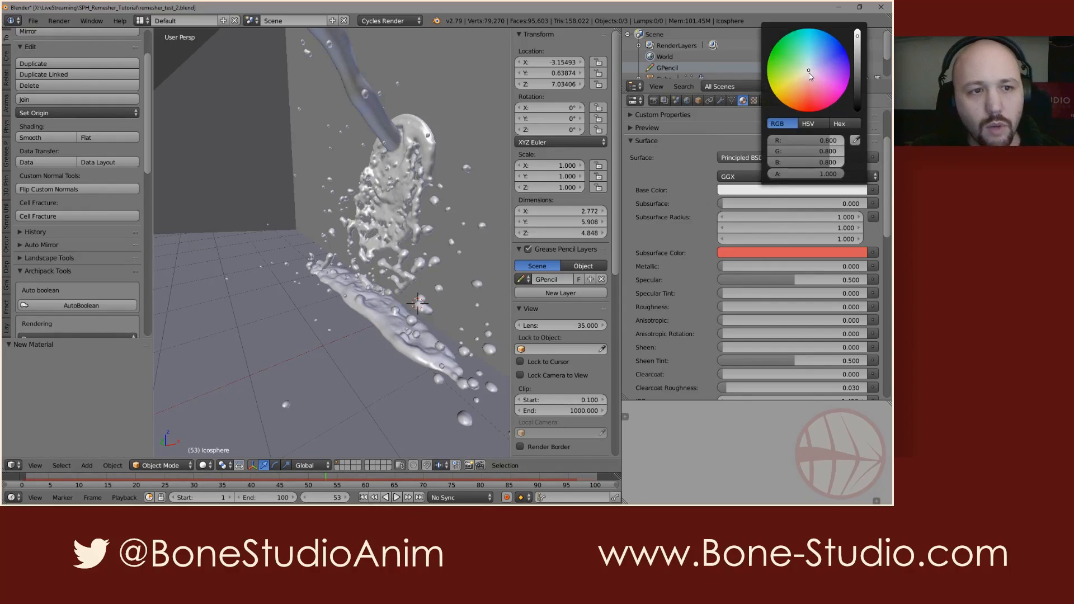
left_click_drag(809, 74, 784, 52)
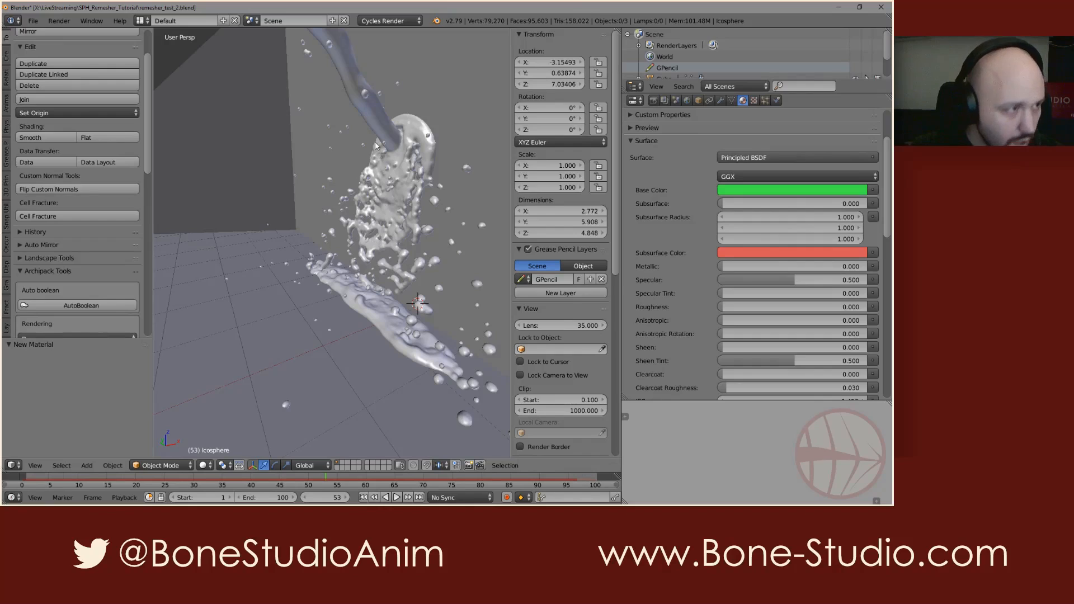
- Define a render border around the upper splash, preview it in Rendered shading, and return to solid view
left_click(653, 100)
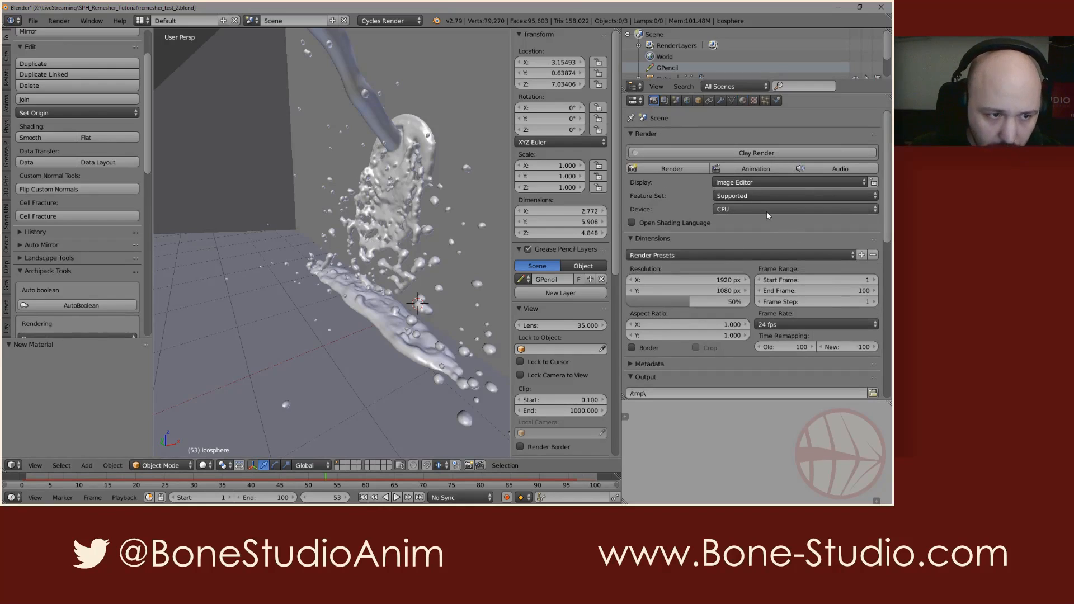
middle_click_drag(441, 263, 400, 241)
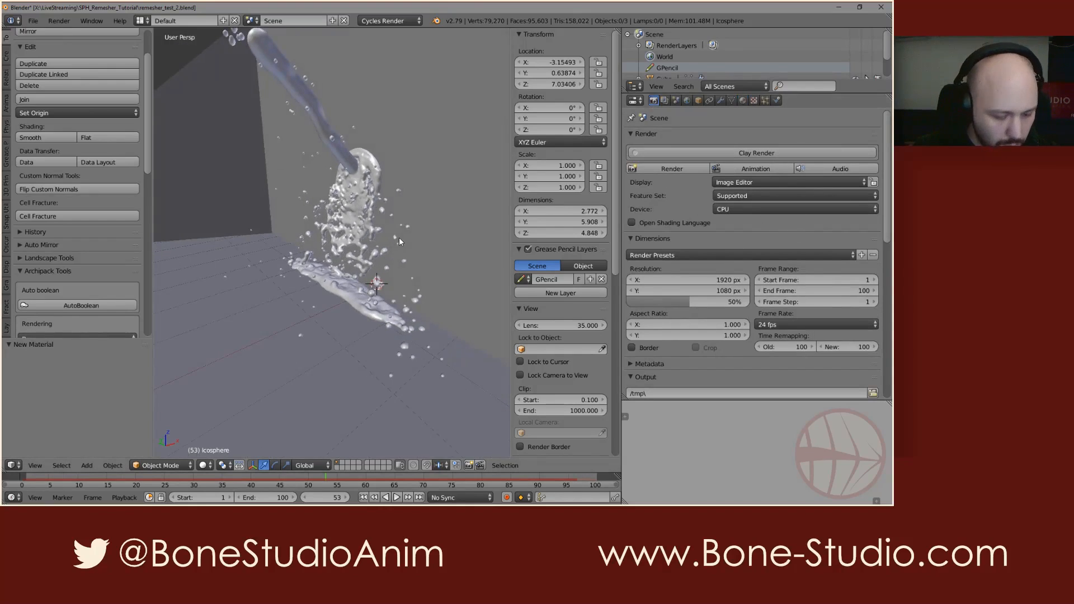
key("b")
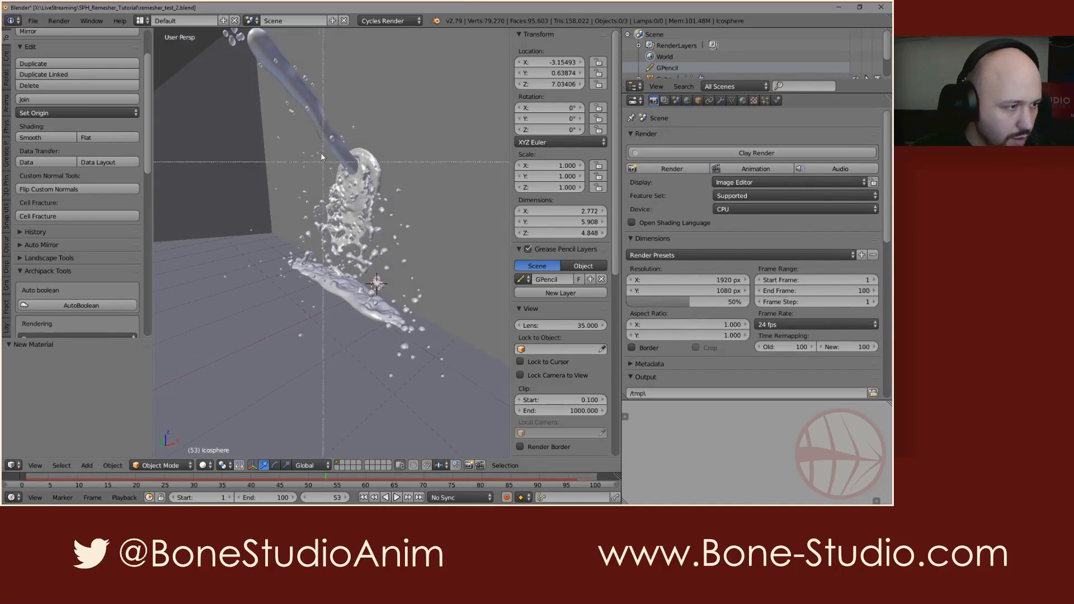
left_click_drag(294, 131, 415, 263)
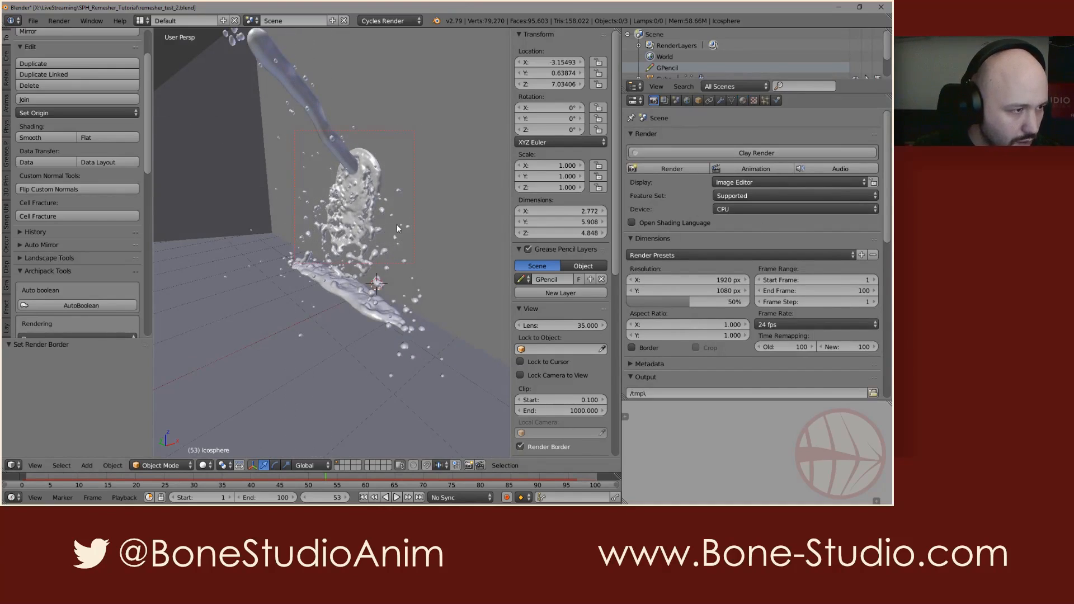
key("shift+z")
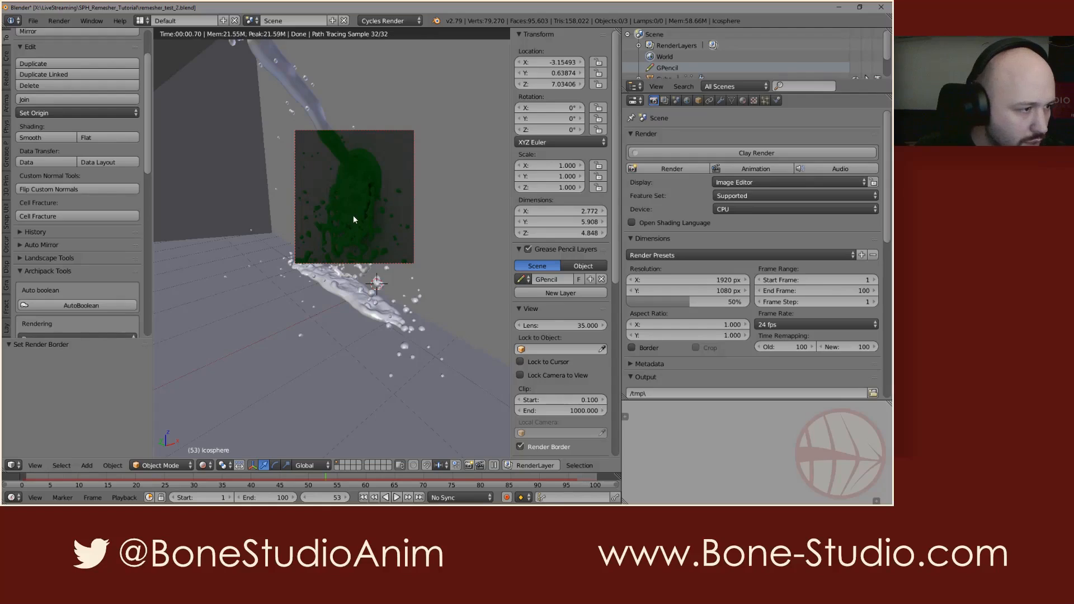
key("shift+z")
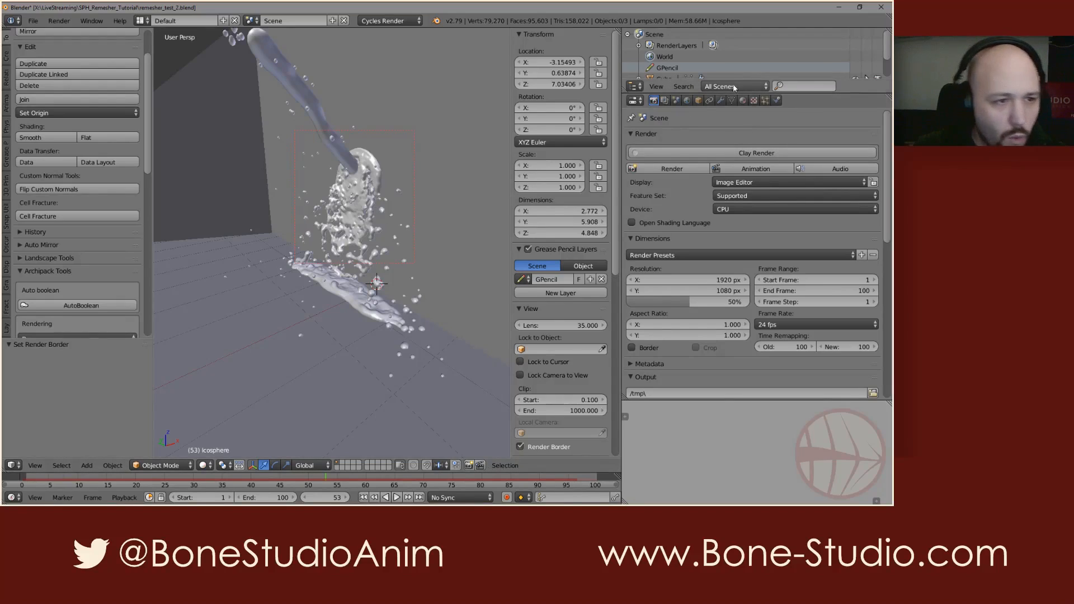
- Use an Environment Texture as the color of the world's Background surface
left_click(688, 101)
left_click(766, 197)
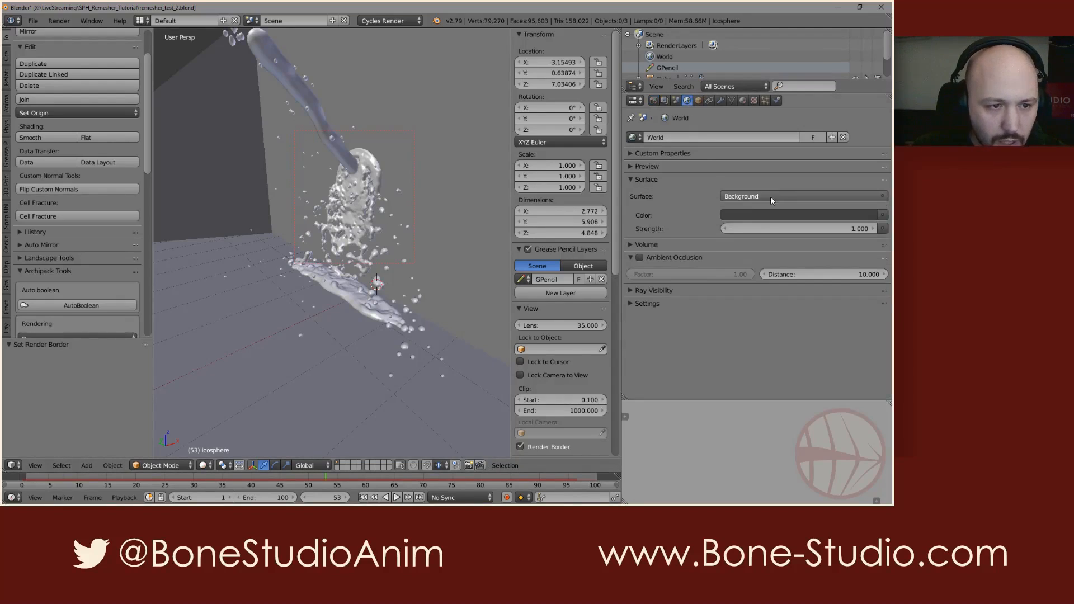
left_click(883, 216)
key("Escape")
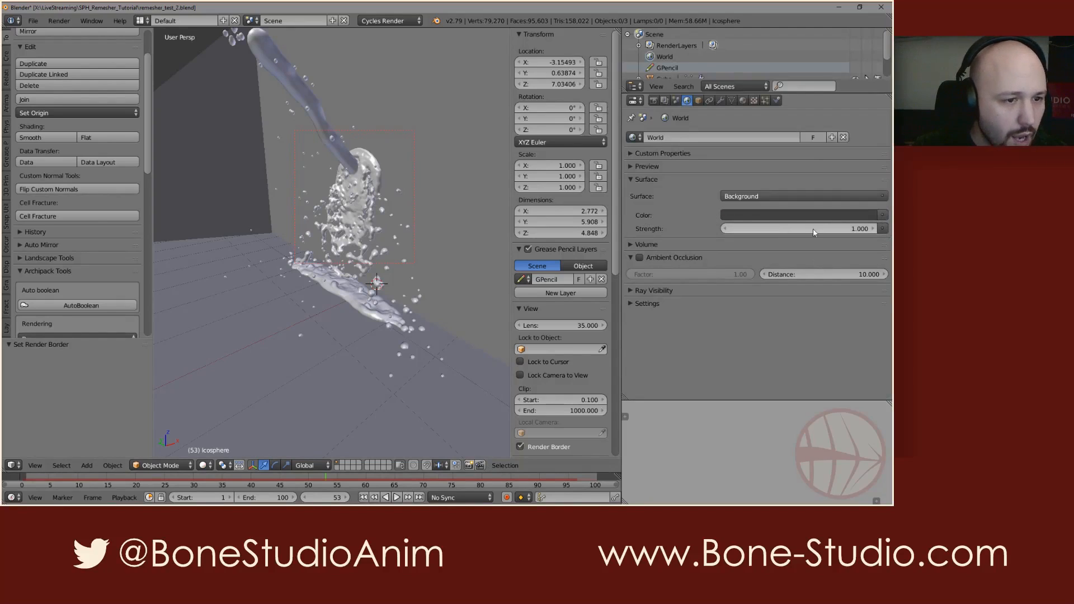
left_click(883, 215)
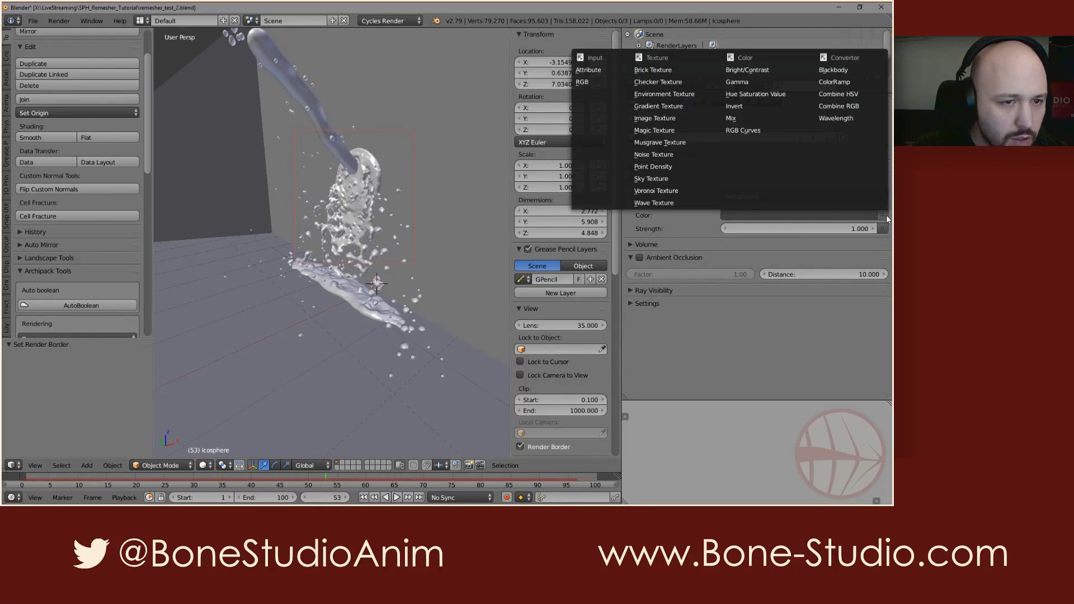
left_click(663, 94)
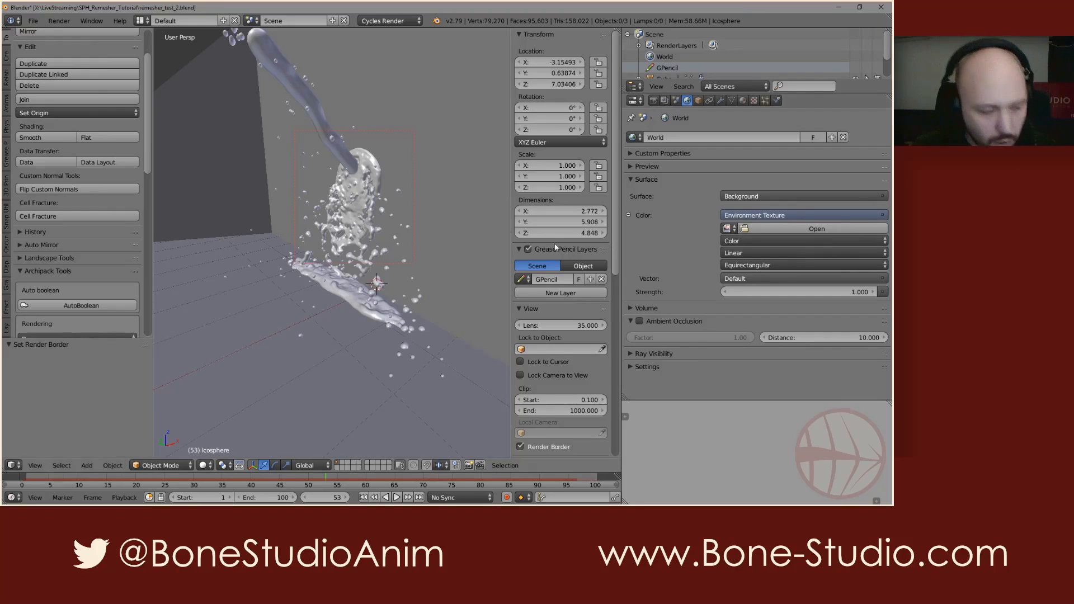
- Search the commands for "texture clo" and open the Blender Cloud texture browser
key("space")
type("subscri")
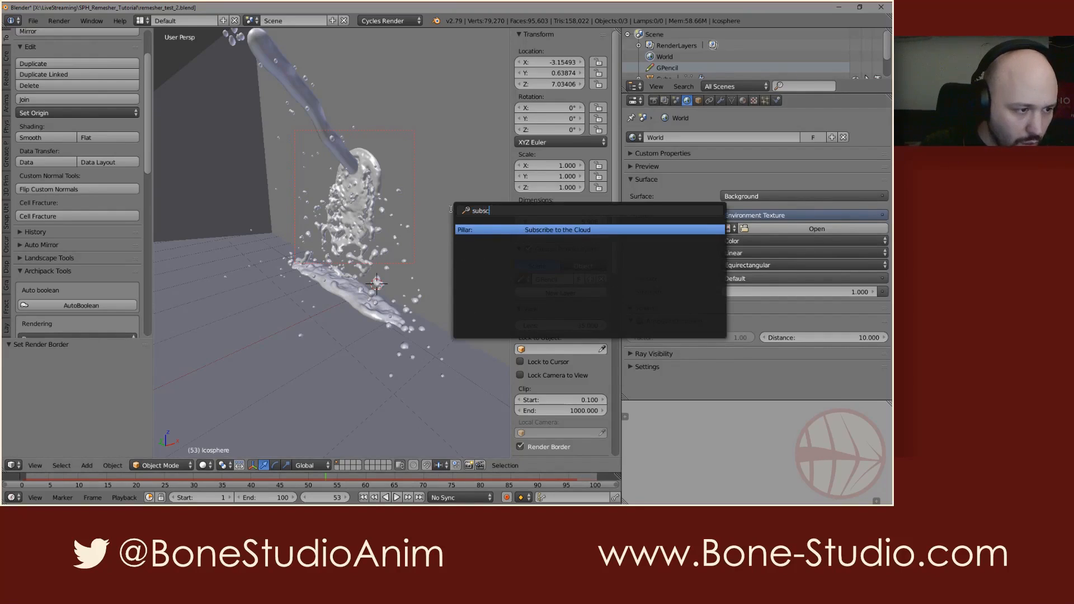
key("BackSpace")
key("BackSpace")
key("BackSpace")
key("BackSpace")
key("BackSpace")
type("testu")
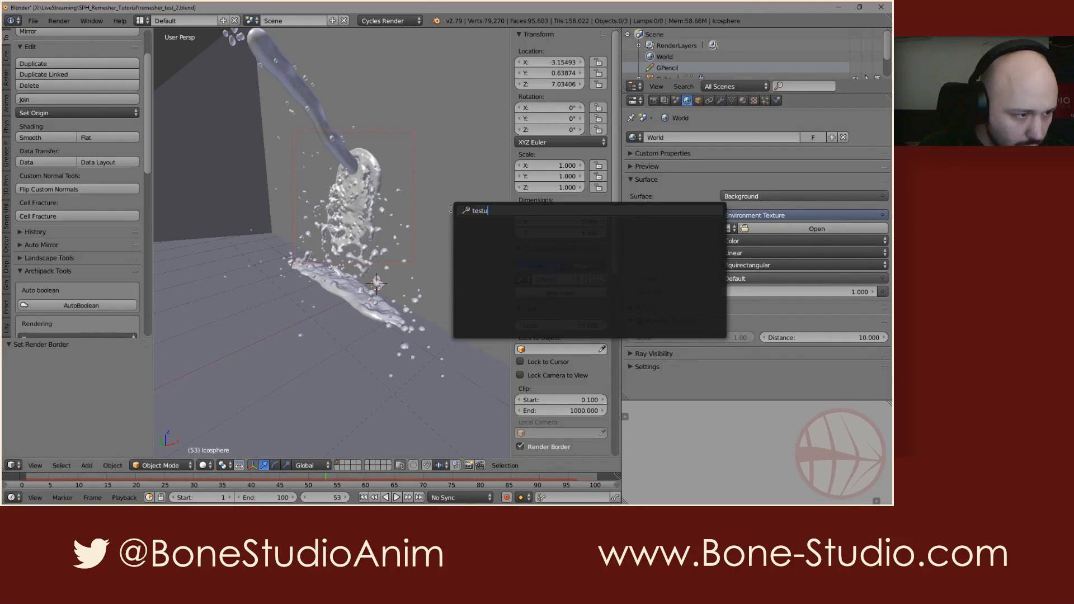
key("BackSpace")
key("BackSpace")
key("BackSpace")
type("xtur")
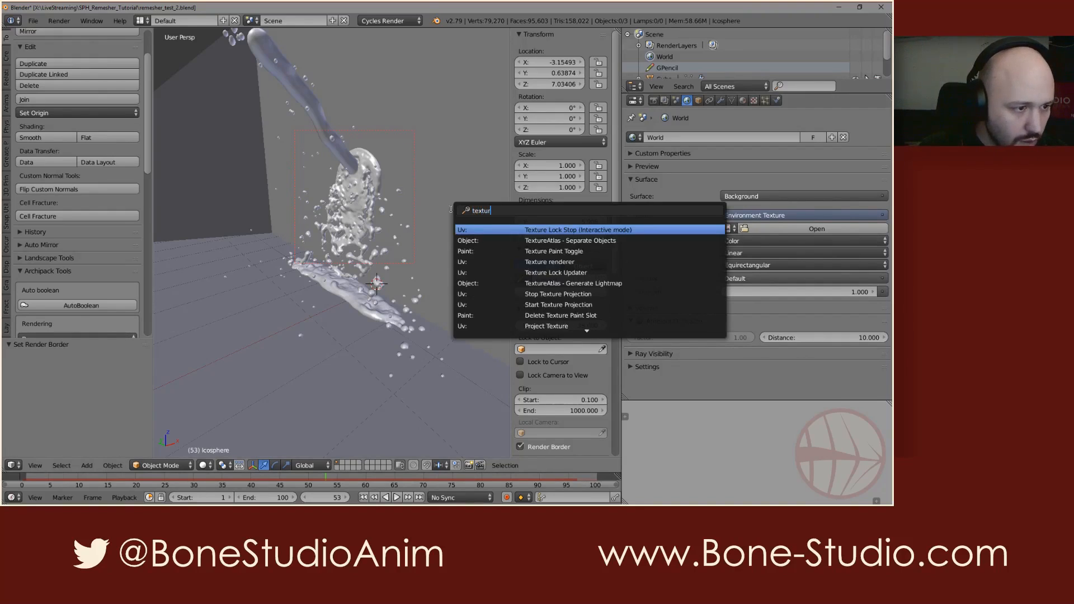
type("e clo")
key("Return")
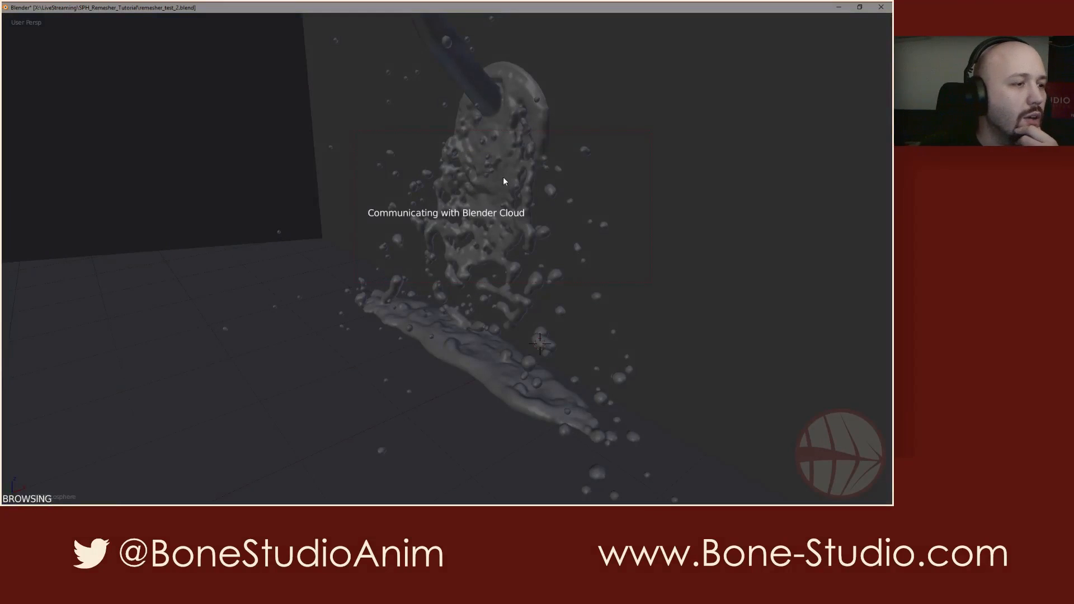
- Browse the cloud HDRIs to the Dutch Landscape Pack and download Amsterdam Centraal
left_click(84, 43)
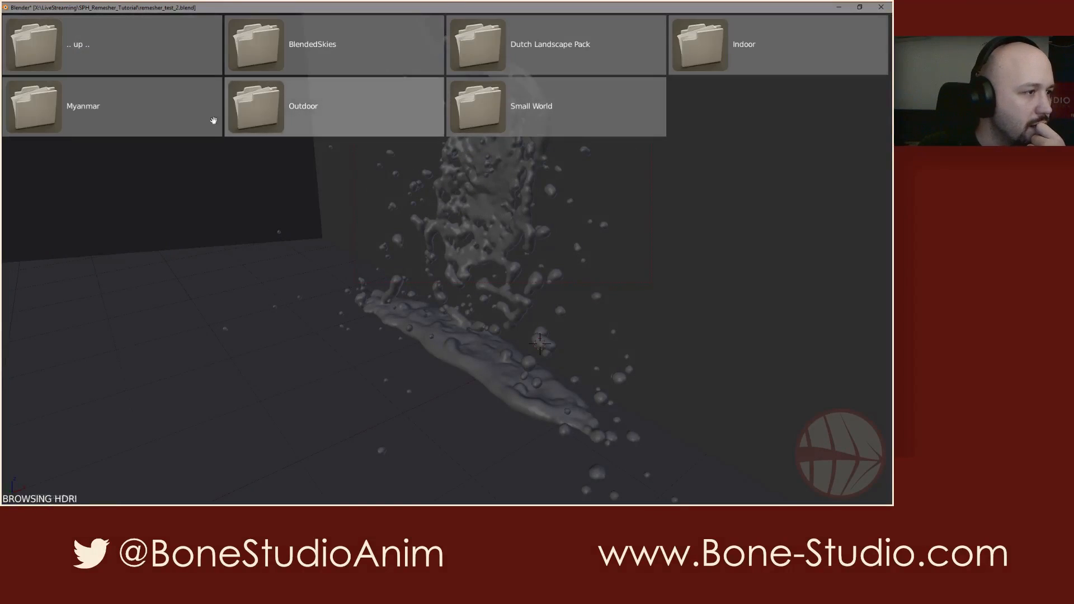
left_click(481, 42)
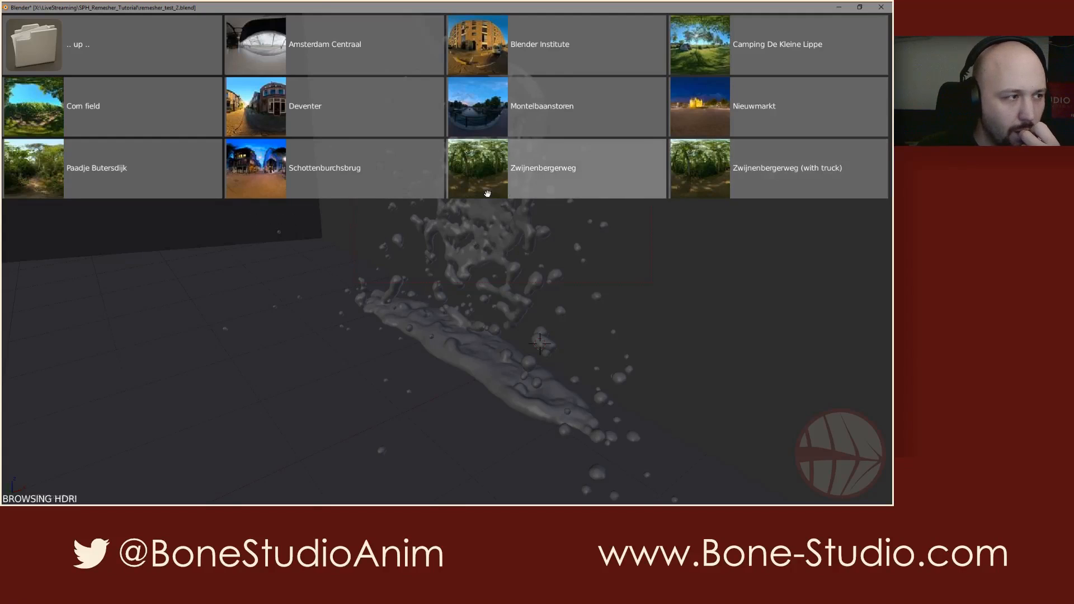
left_click(353, 45)
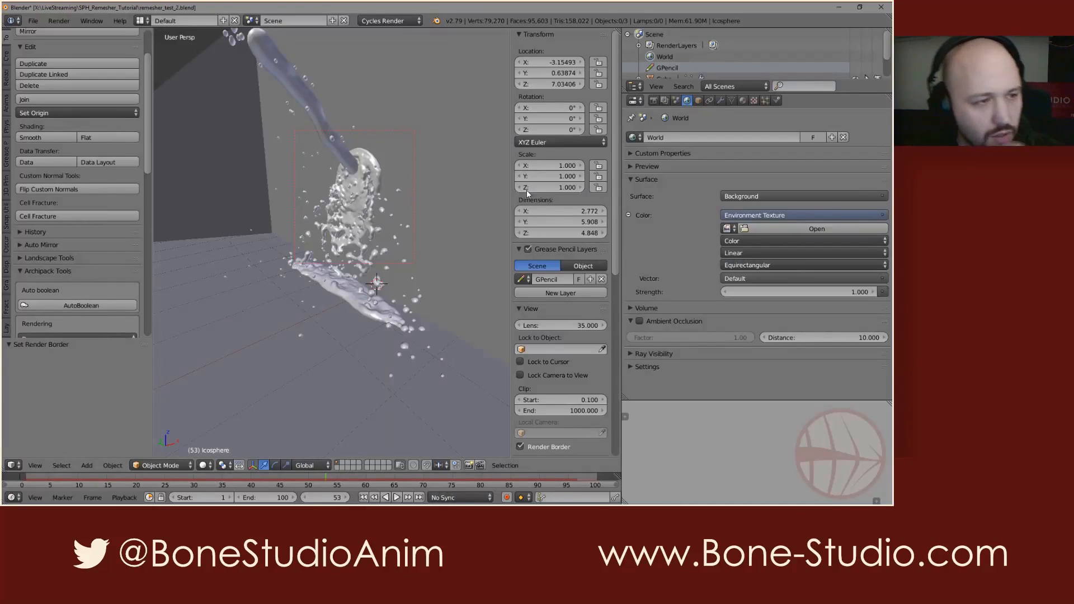
- Assign the Amsterdam Centraal image to the world's environment texture and check the splash from farther out
left_click(734, 228)
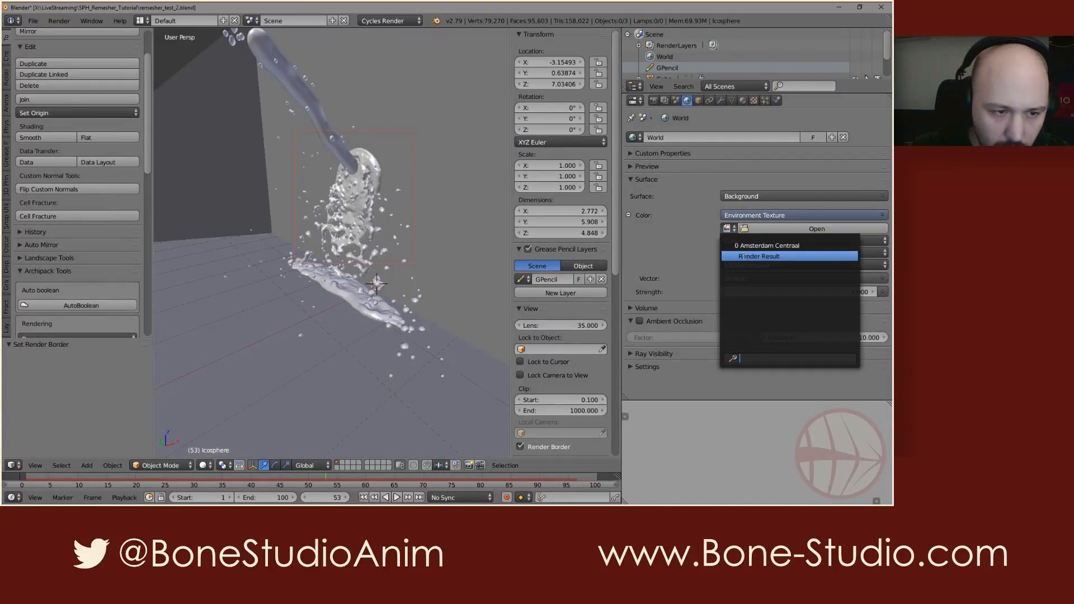
left_click(770, 246)
middle_click_drag(414, 241, 379, 230)
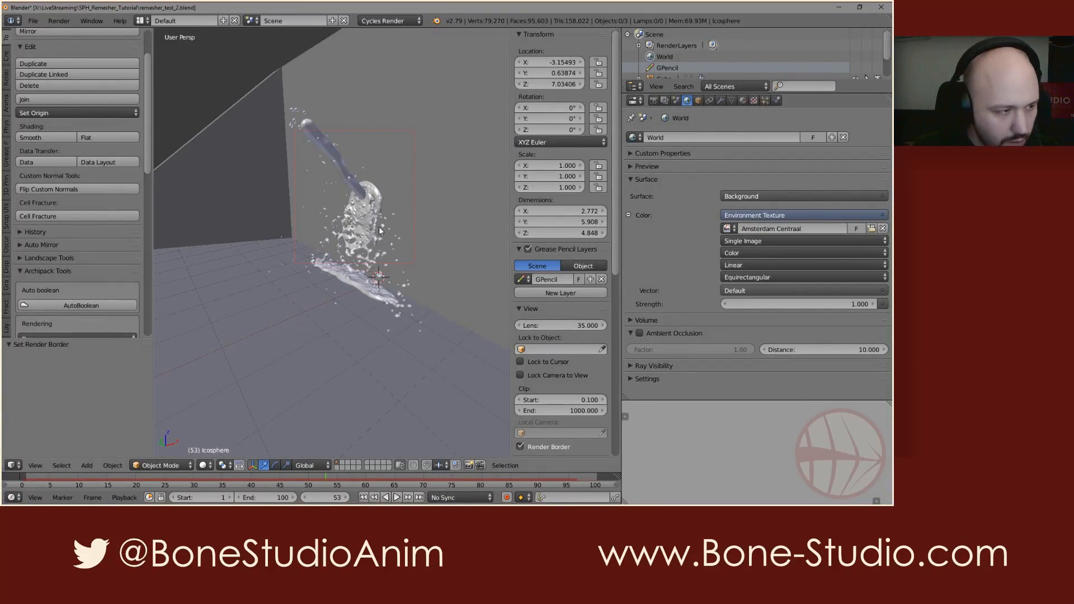
- Show the splash in the rendered preview and set the world background's strength to 5
key("shift+z")
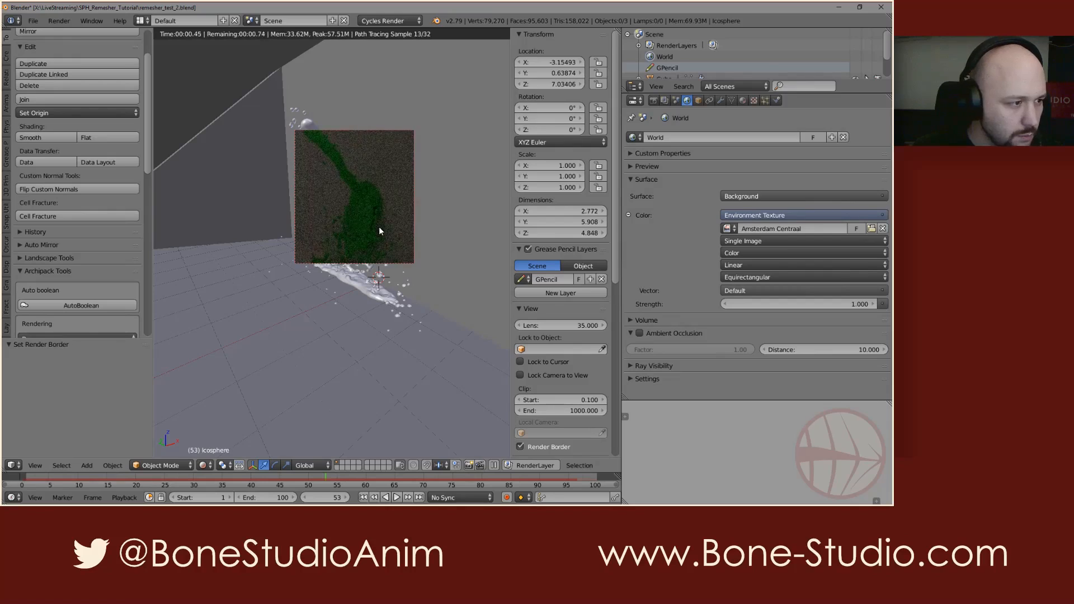
left_click(818, 305)
type("5")
key("Return")
left_click(818, 305)
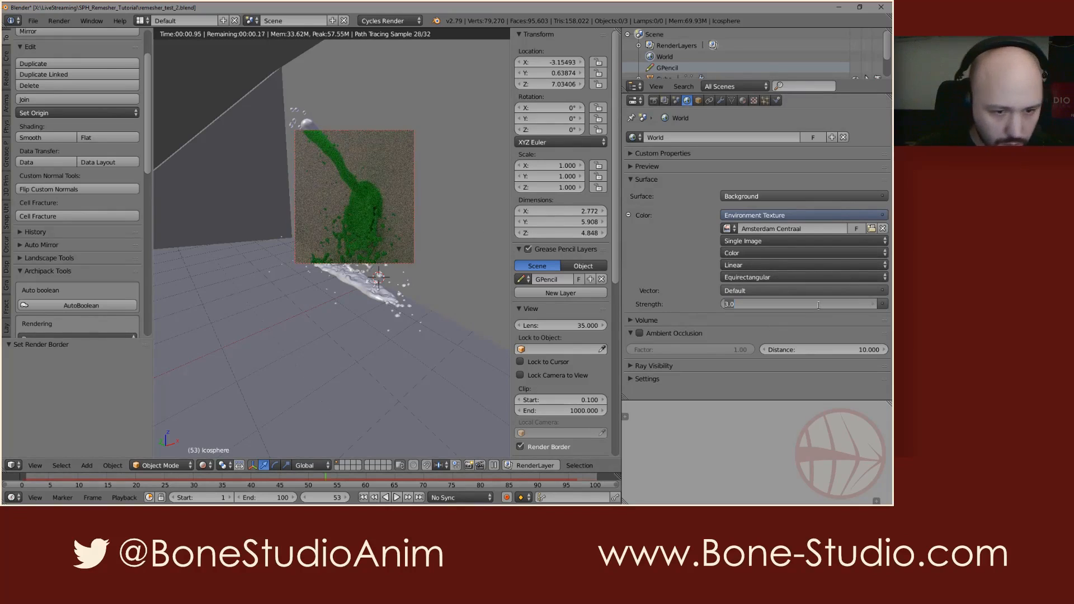
key("Return")
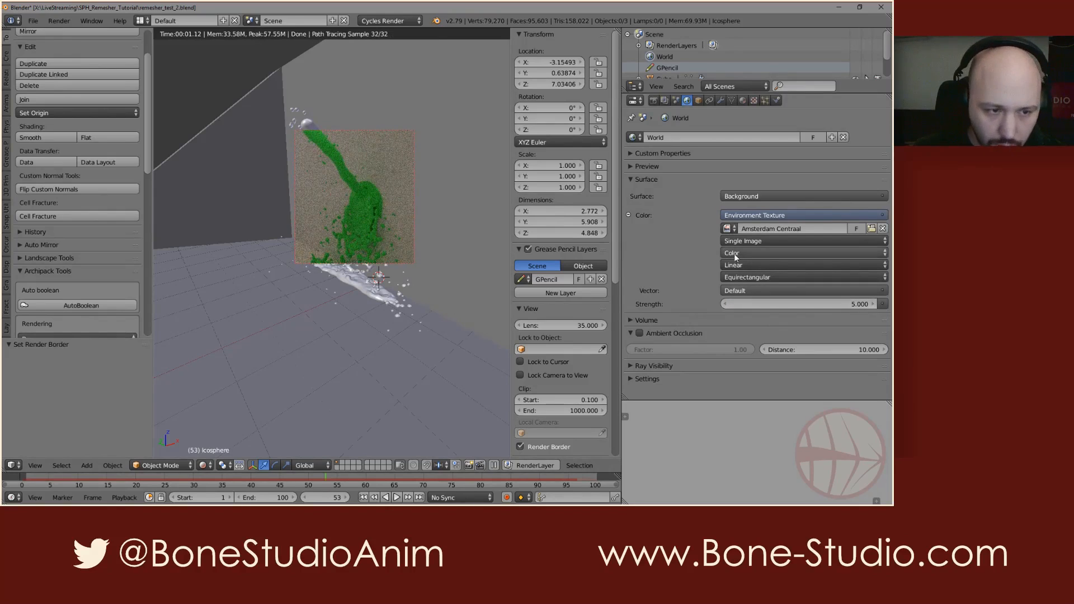
- Set the scene's color management view to Filmic with an exposure of 1 and check the splash preview
left_click(676, 100)
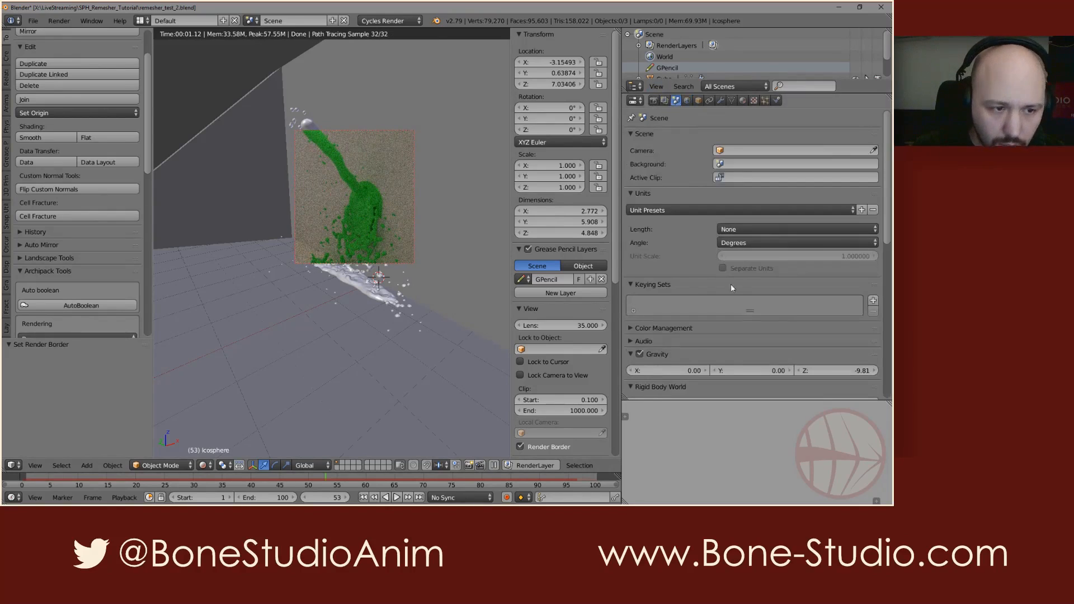
scroll(684, 272, "down", 3)
scroll(683, 279, "up", 3)
scroll(679, 297, "down", 1)
left_click(675, 306)
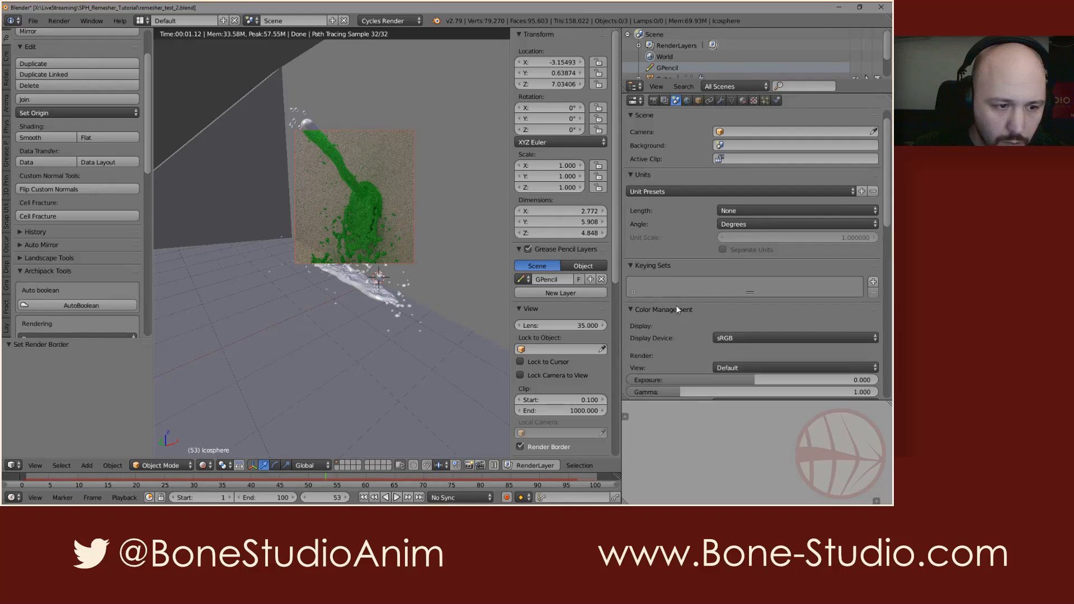
scroll(741, 310, "down", 4)
left_click(742, 293)
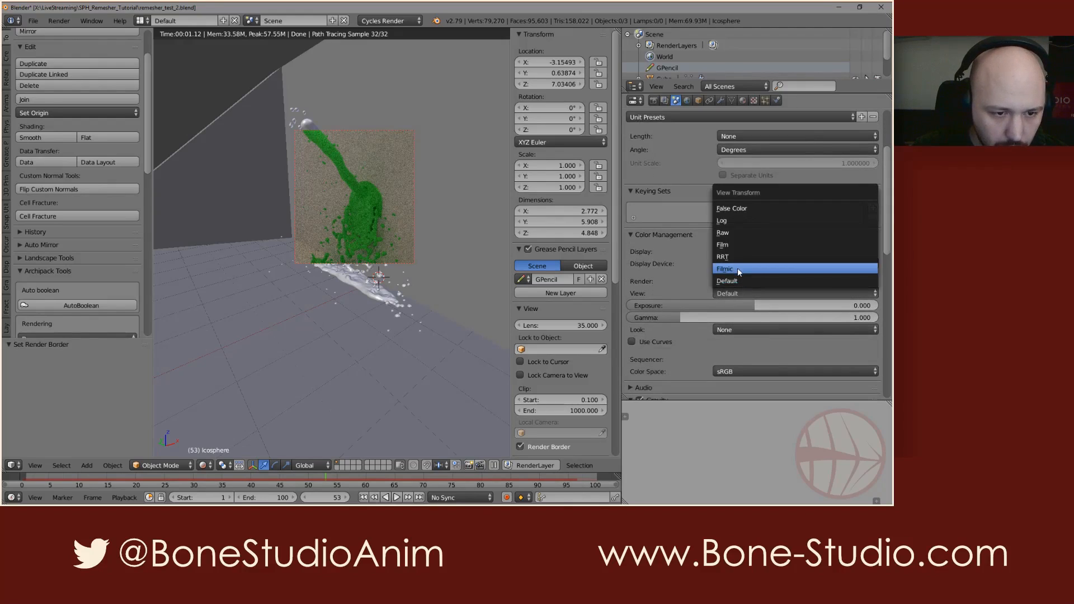
left_click(795, 270)
left_click(772, 304)
type("1")
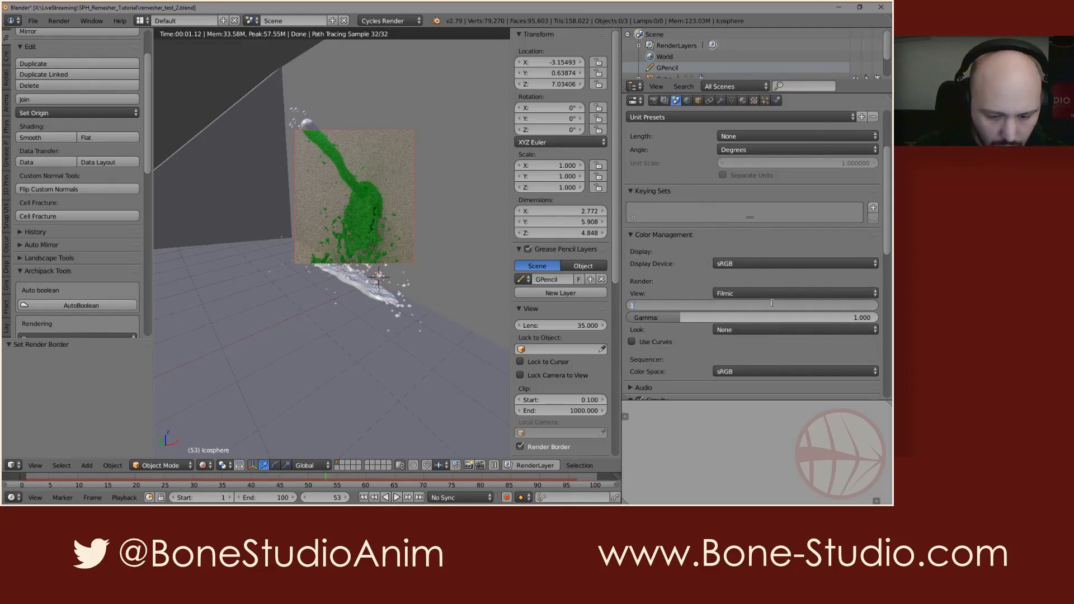
key("Return")
middle_click_drag(355, 214, 368, 191)
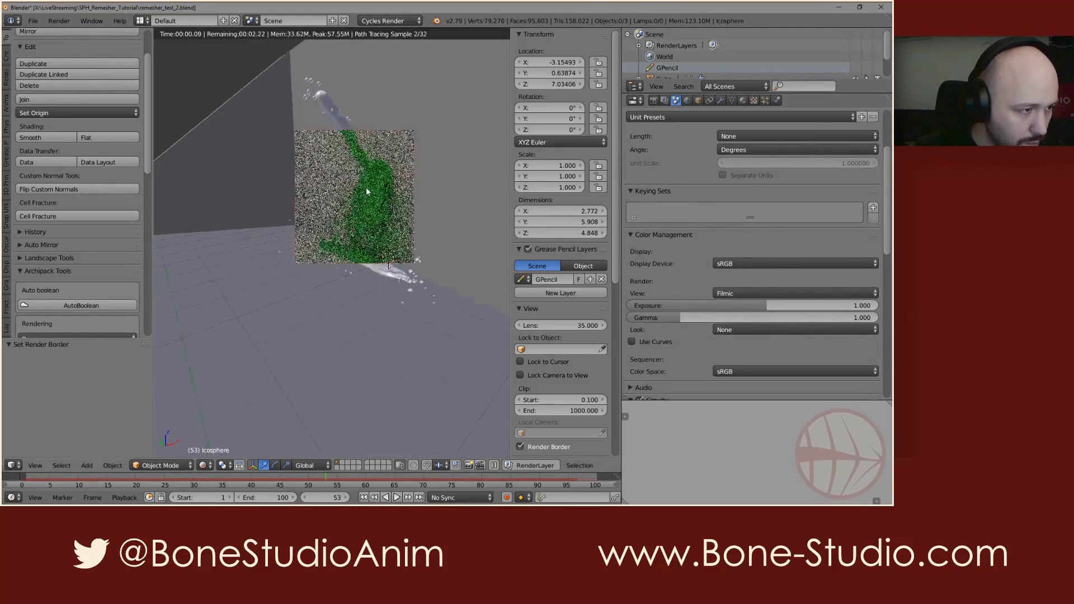
- Enable Simplify for the scene and set AO Bounces to 3 for both viewport and render
left_click(653, 100)
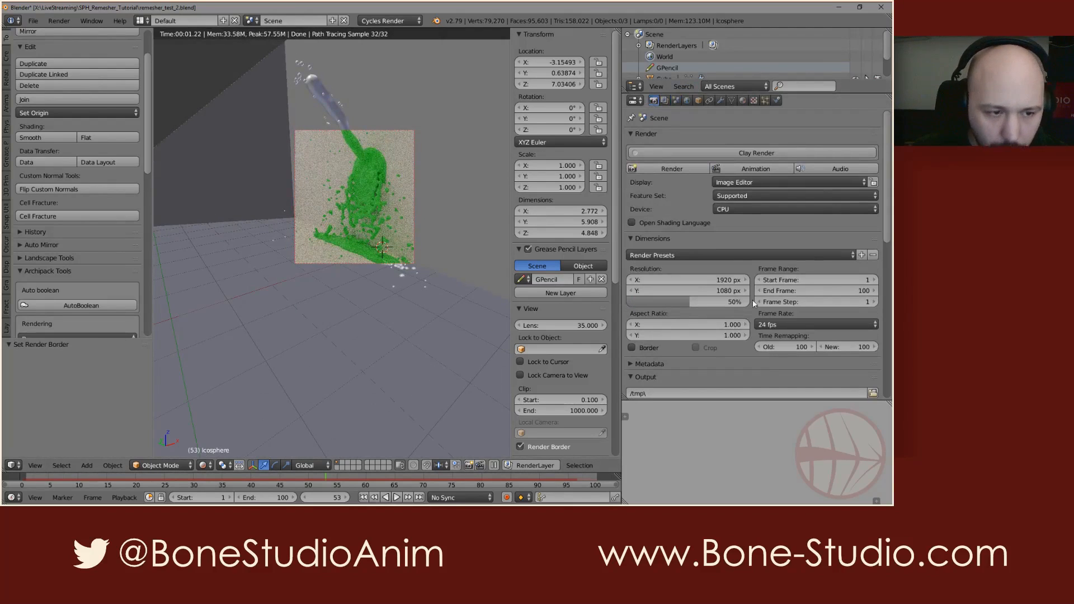
scroll(683, 151, "down", 3)
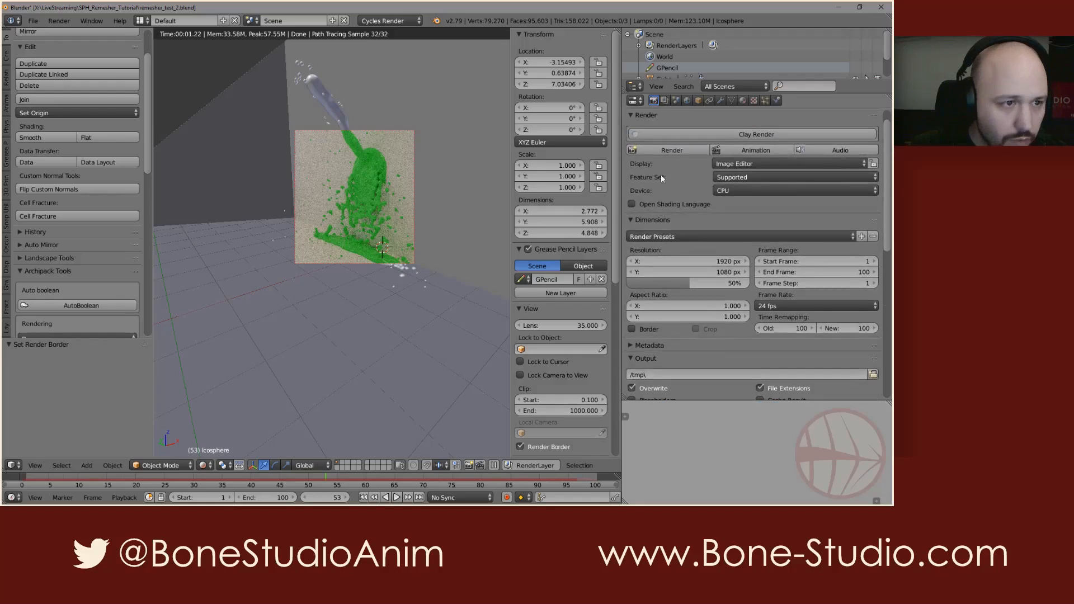
scroll(660, 175, "up", 2)
left_click(676, 101)
left_click(650, 235)
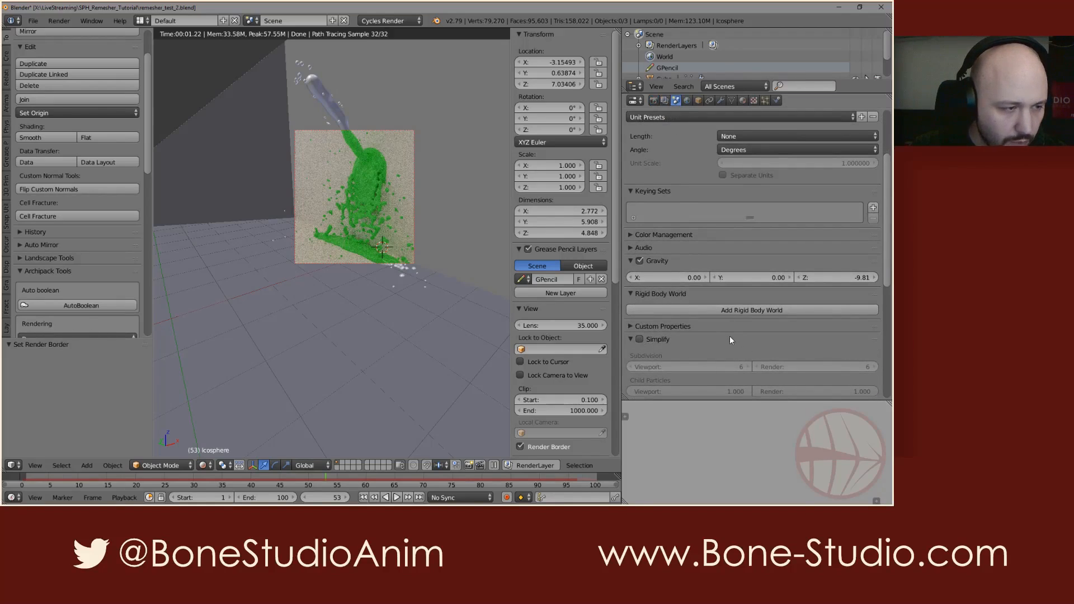
left_click(714, 342)
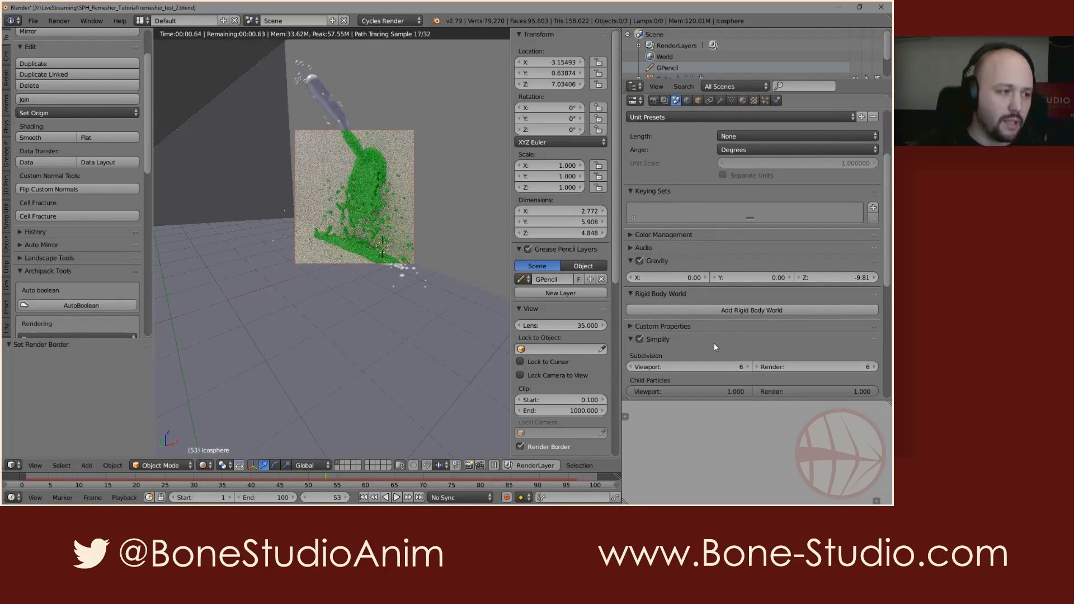
scroll(714, 344, "down", 4)
left_click(725, 364)
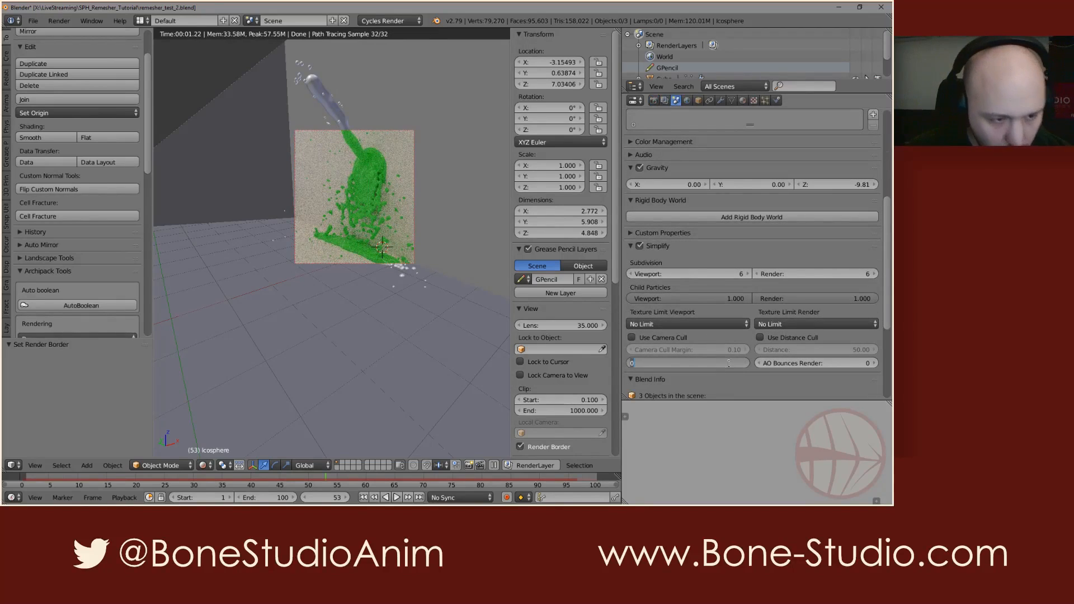
type("3")
key("Return")
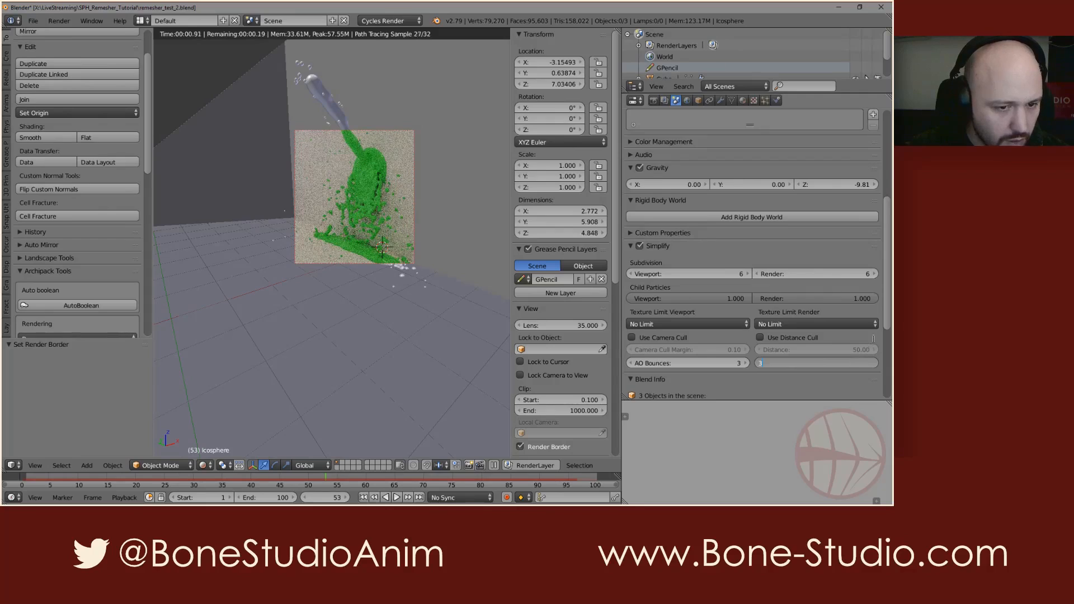
left_click(834, 363)
type("3")
key("Return")
- Set the Cycles sampling to 100 preview samples and 300 render samples
left_click(653, 101)
scroll(748, 323, "down", 6)
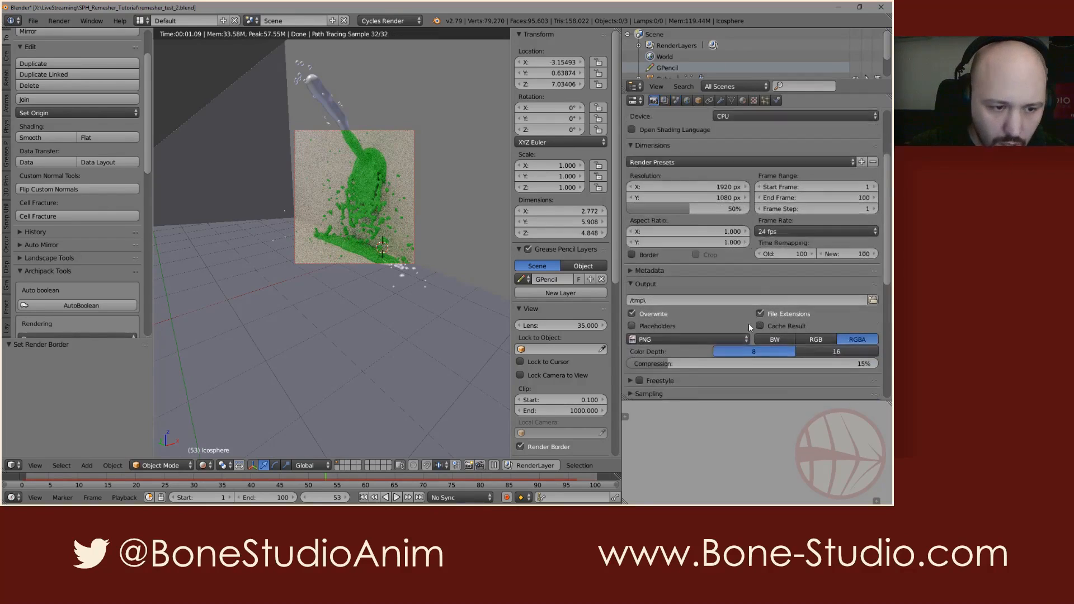
left_click(688, 227)
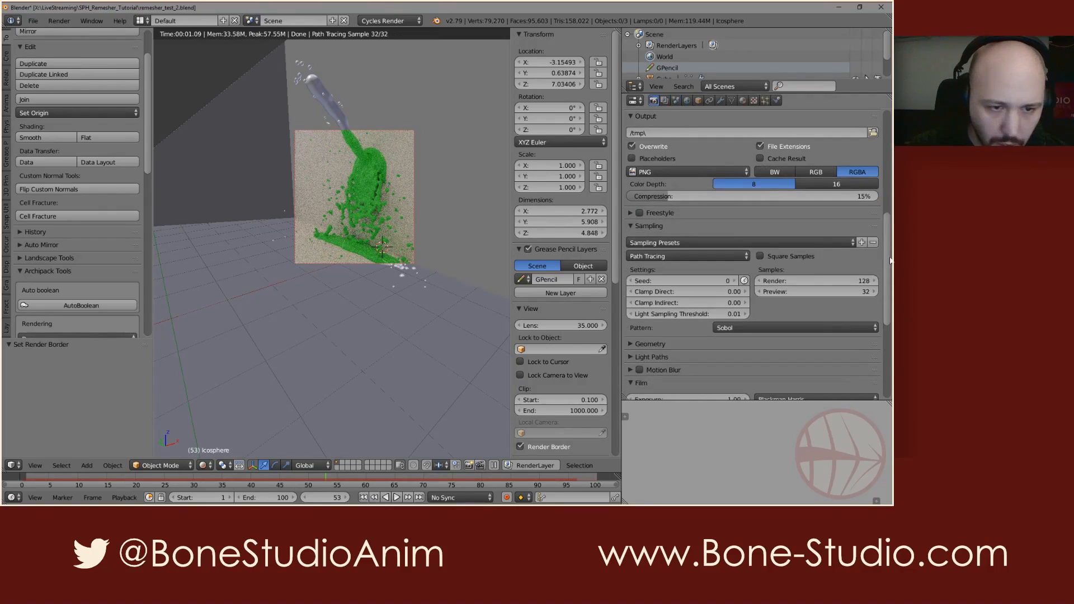
left_click(856, 291)
type("100")
key("Return")
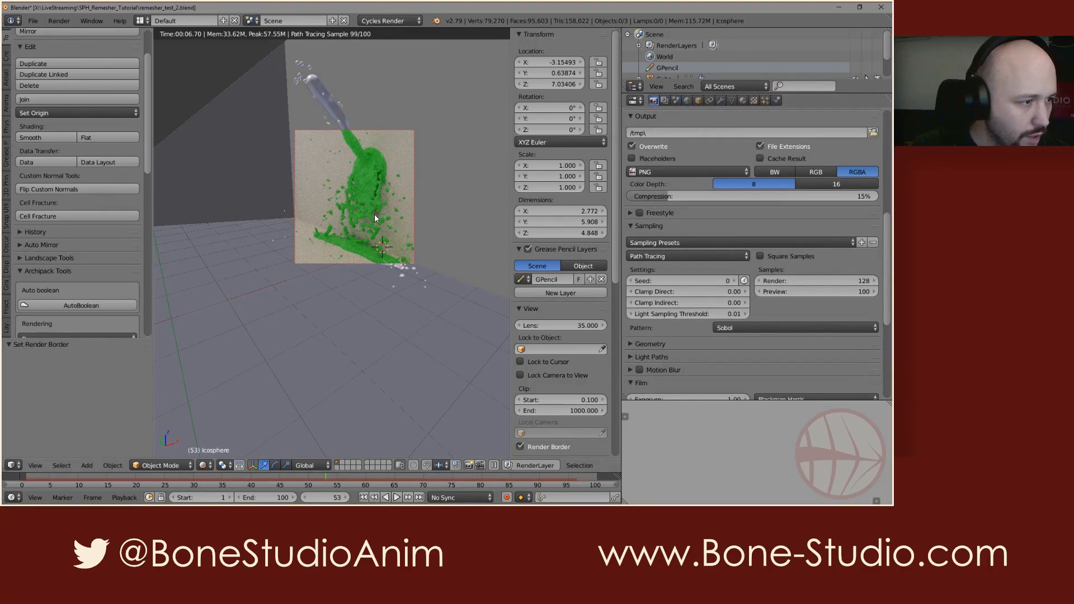
left_click(849, 281)
type("300")
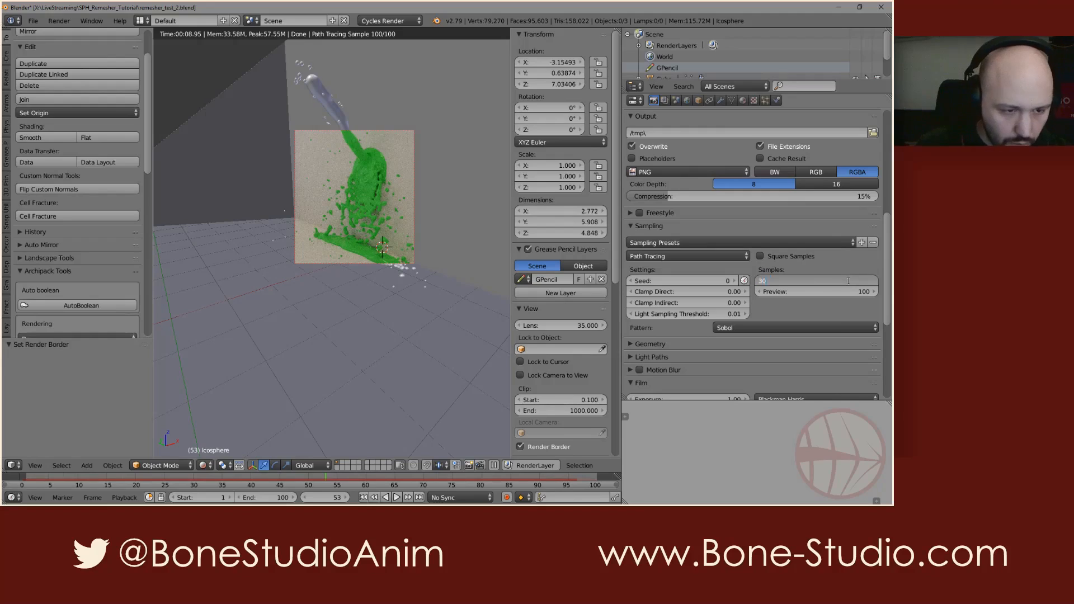
key("Return")
- Limit bright samples by setting Clamp Direct to 4 and Clamp Indirect to 1
left_click(734, 292)
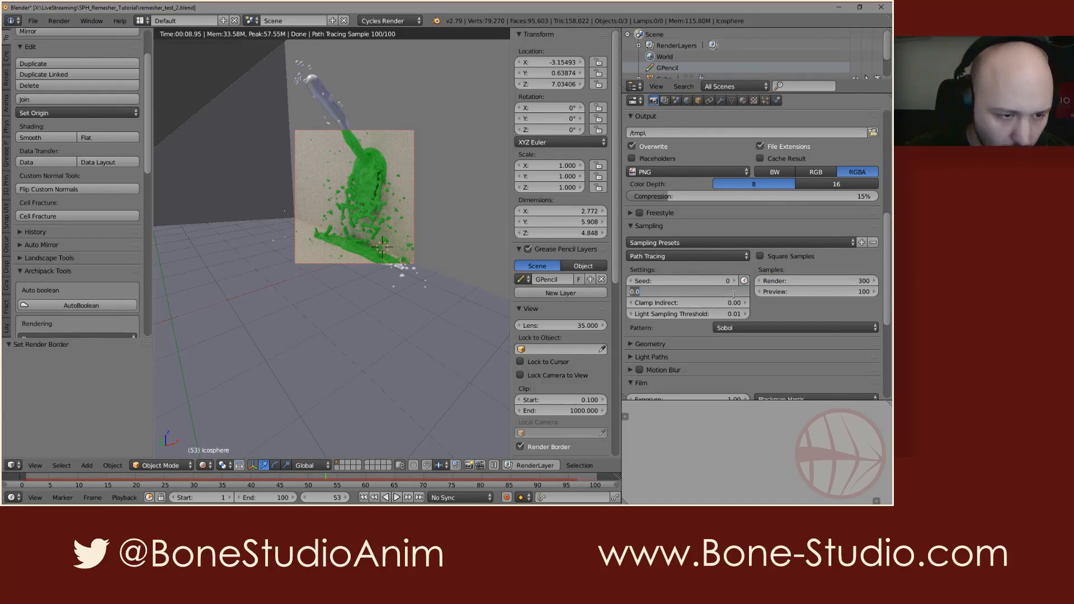
type("4")
key("Return")
left_click(722, 303)
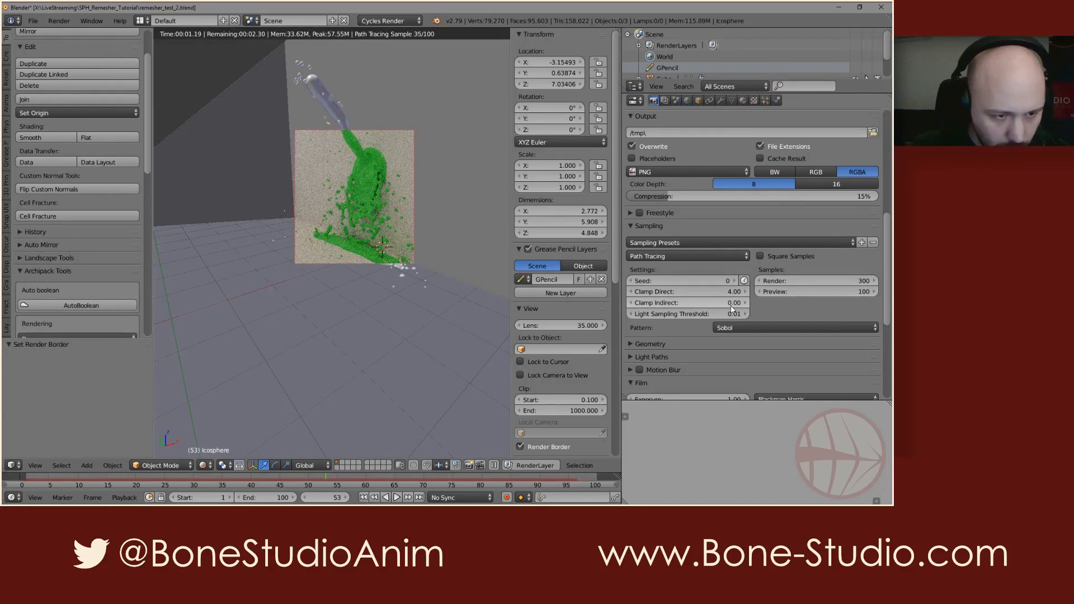
type("1")
key("Return")
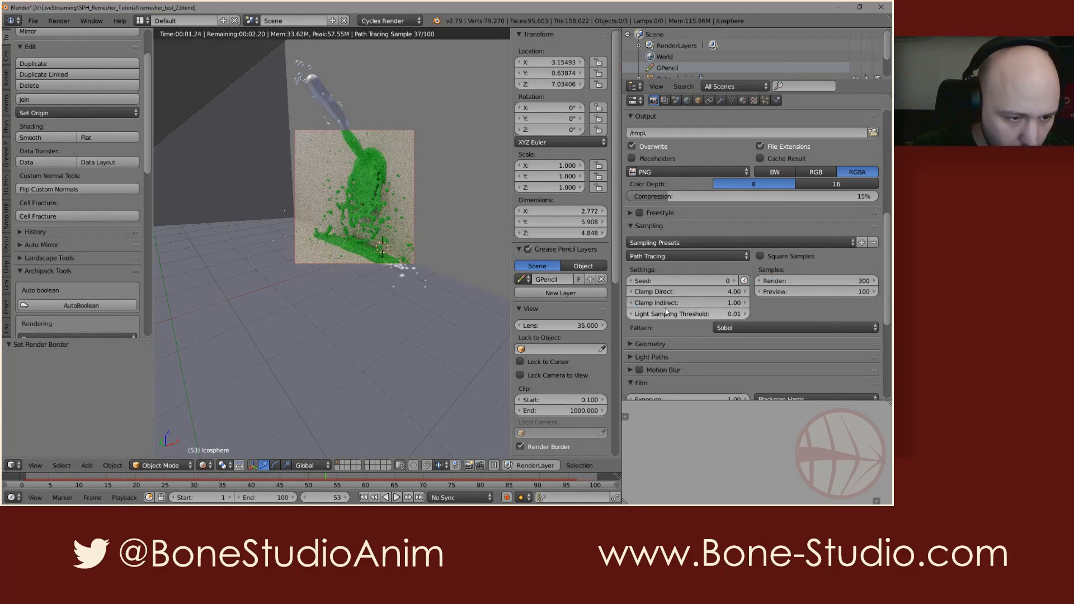
- Set Filter Glossy to 0.01 in the light path settings
left_click(652, 356)
scroll(666, 353, "down", 5)
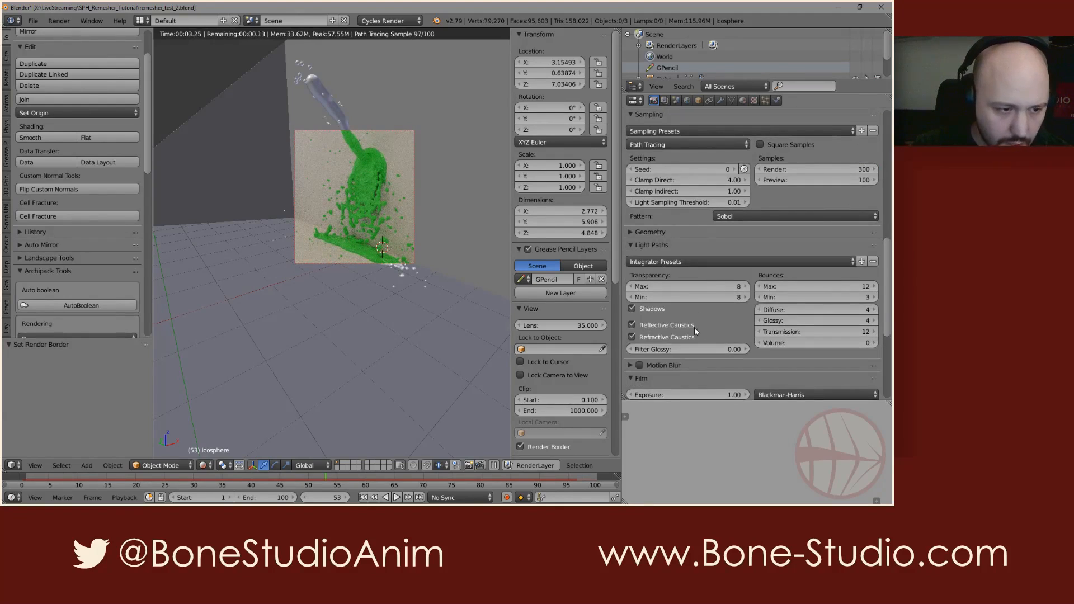
left_click(713, 349)
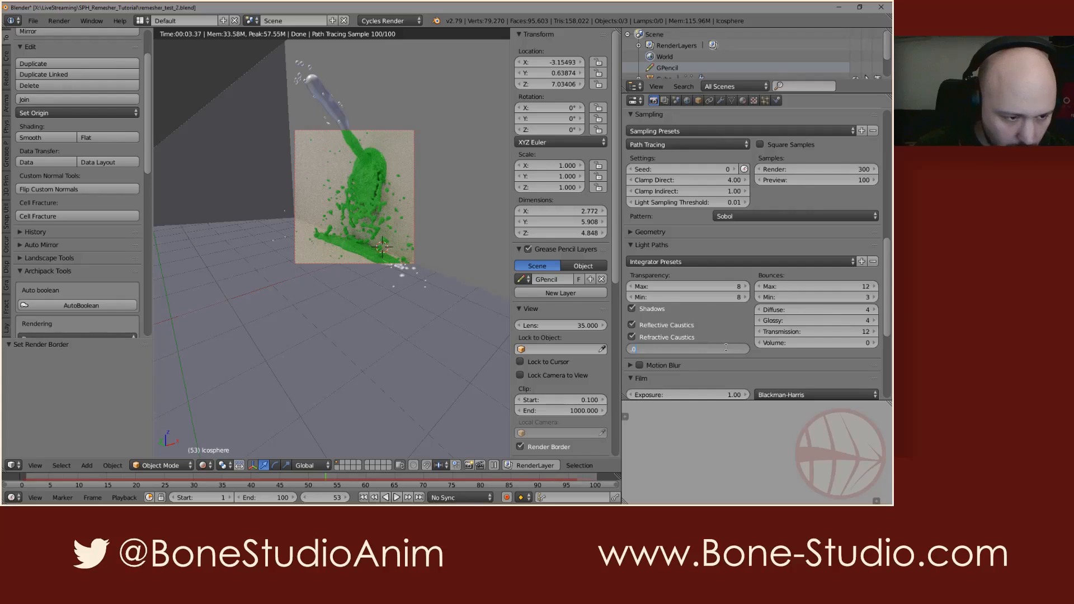
type("1")
key("Return")
- Turn on Use Spatial Splits in the render performance settings and set the tile size to 16 by 16
scroll(726, 347, "down", 3)
scroll(710, 325, "down", 5)
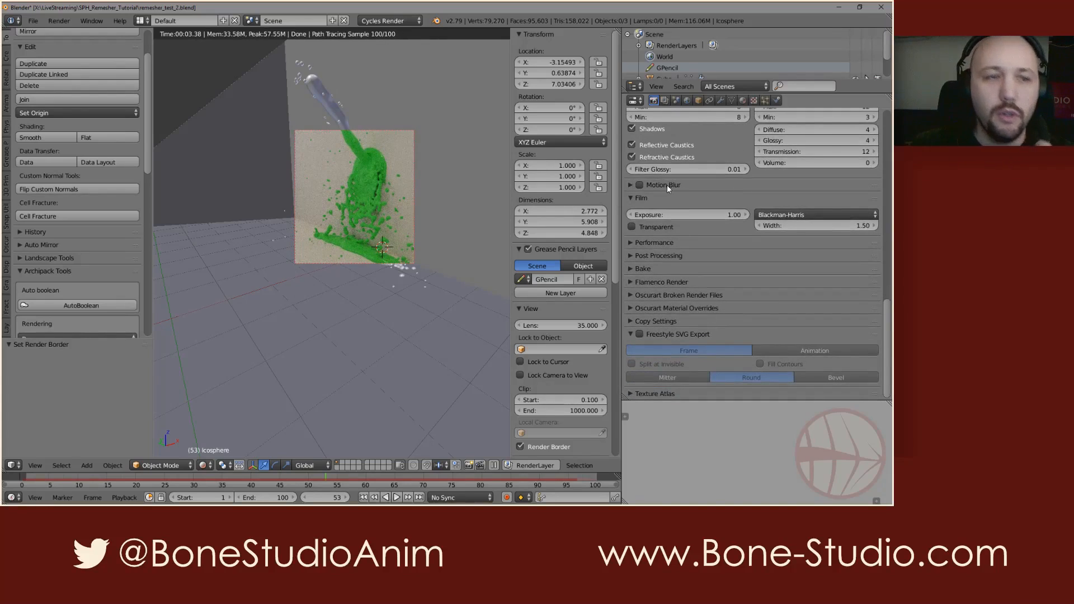
left_click(654, 243)
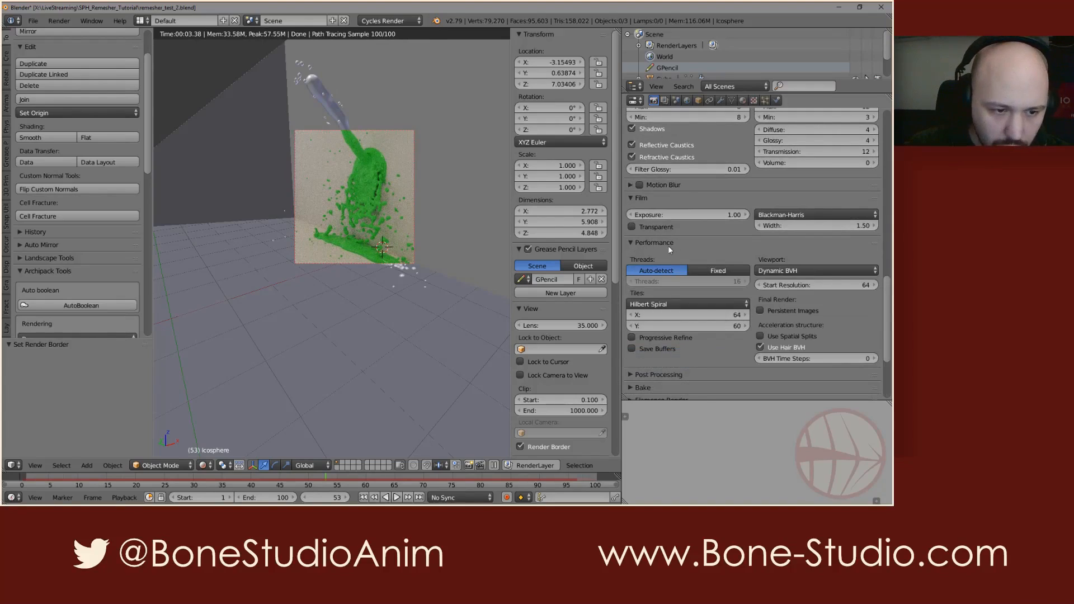
left_click(760, 336)
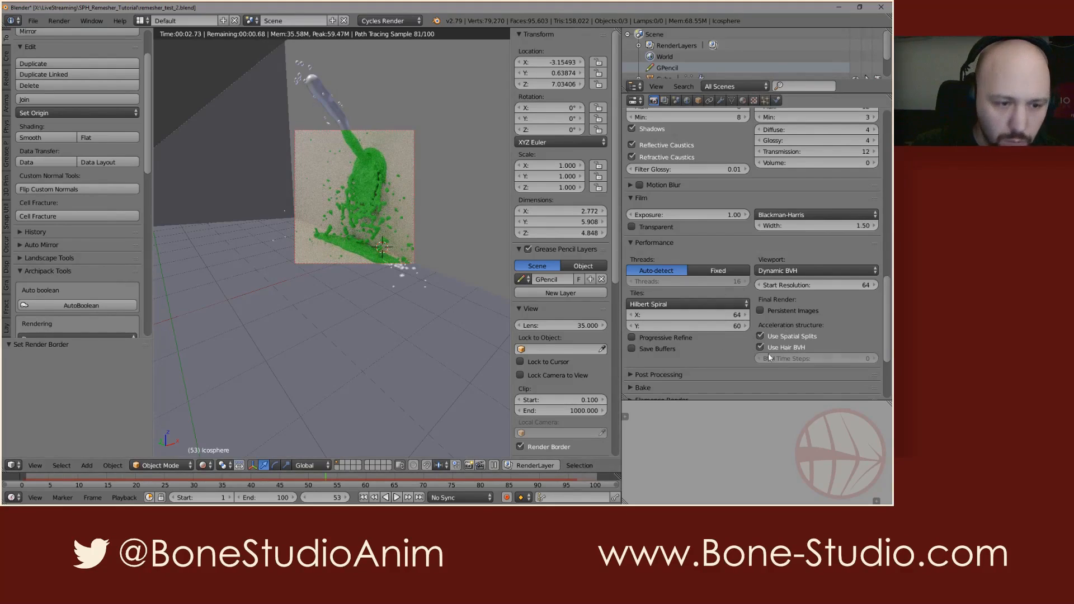
left_click(732, 314)
type("1")
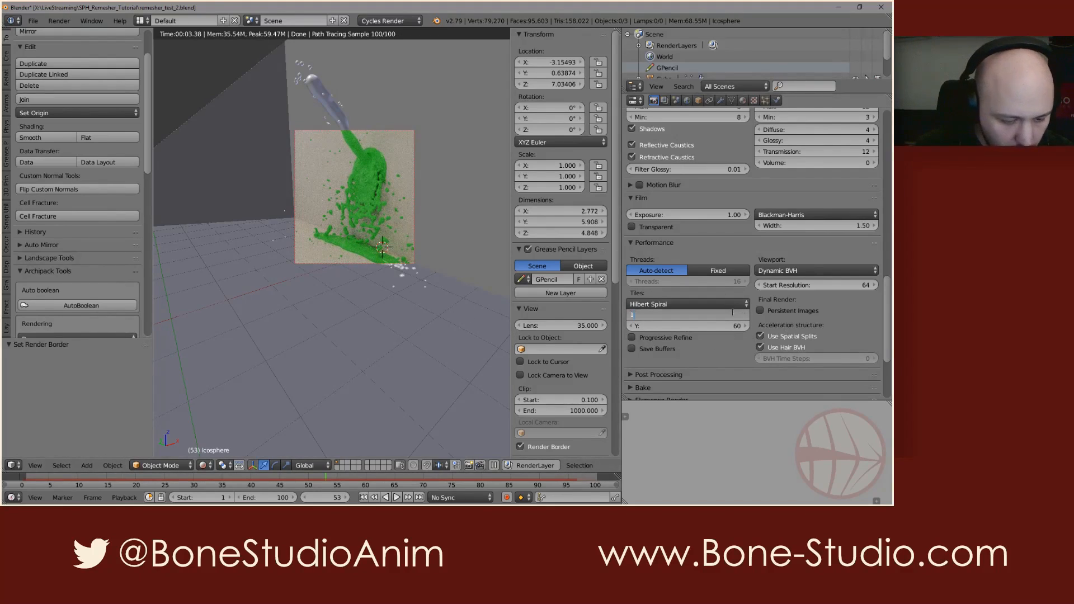
type("6")
key("Tab")
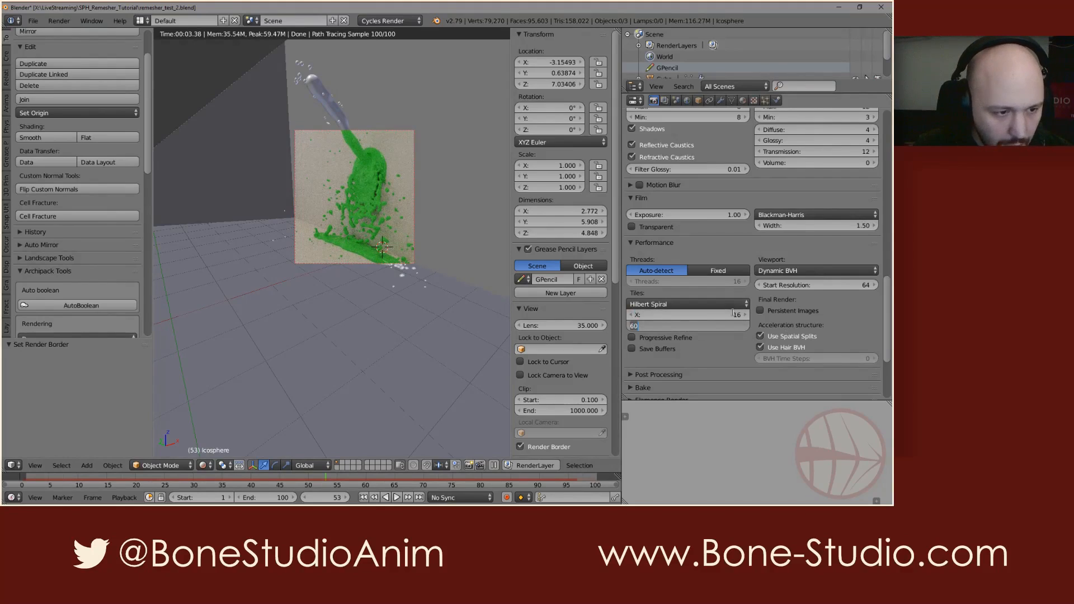
type("16")
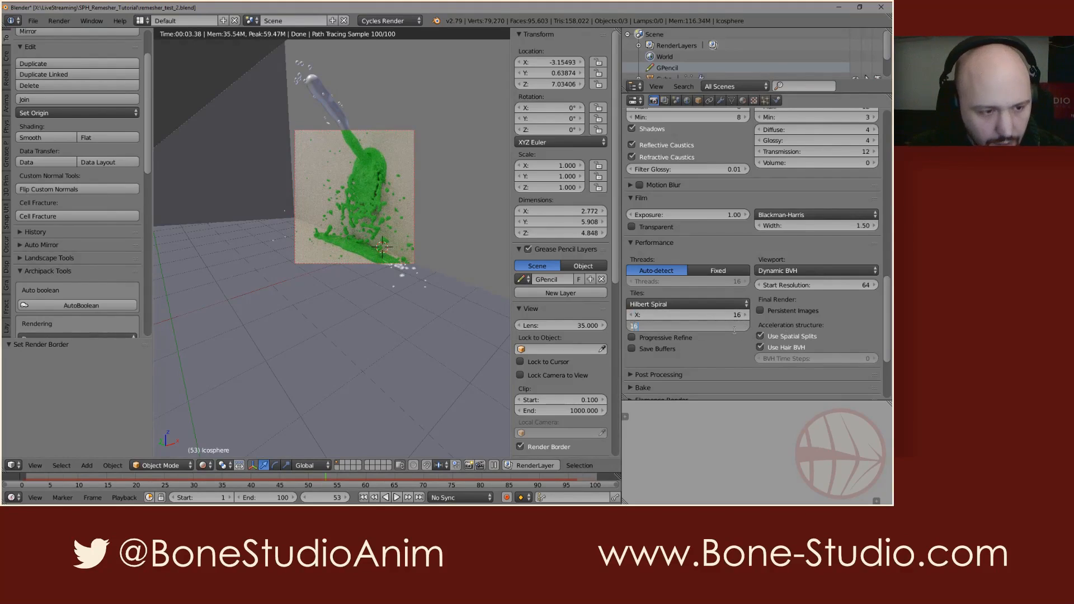
key("Return")
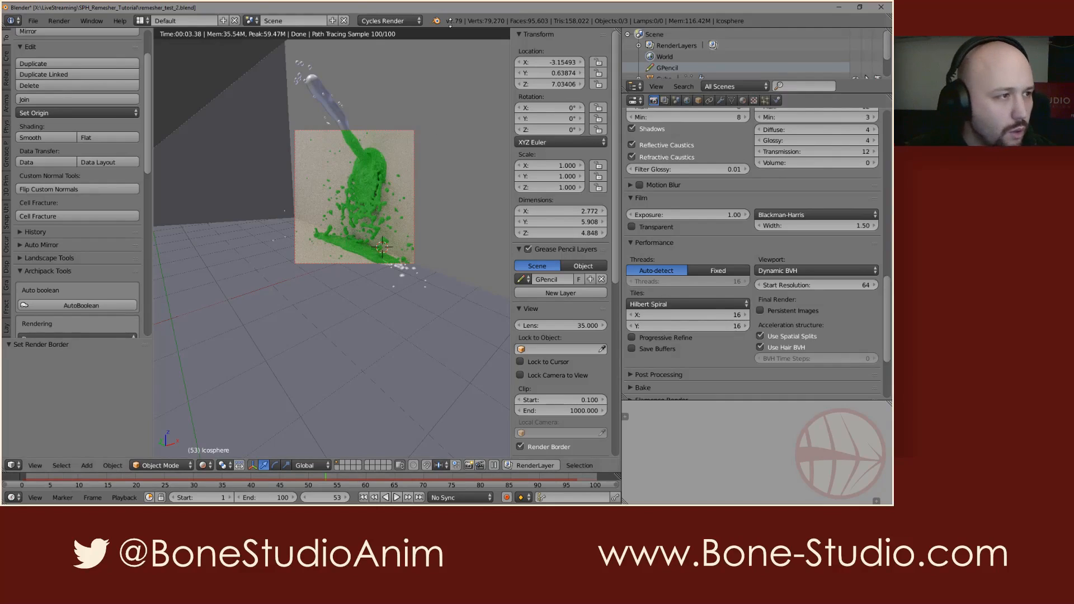
- Stop the rendered preview and check the Cycles compute device in the user preferences
key("shift+z")
key("ctrl+alt+u")
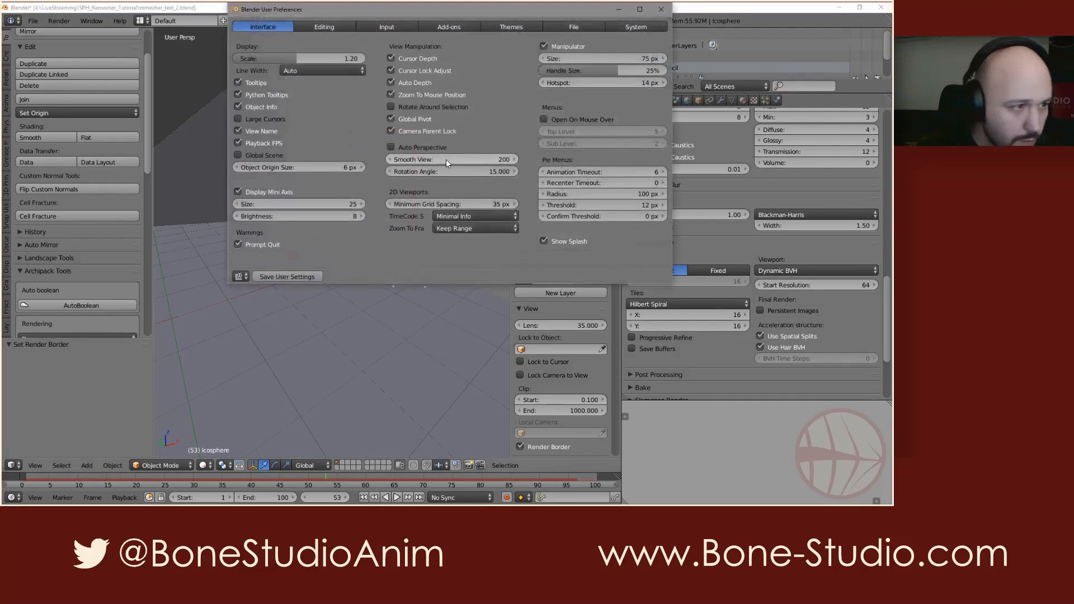
left_click(638, 26)
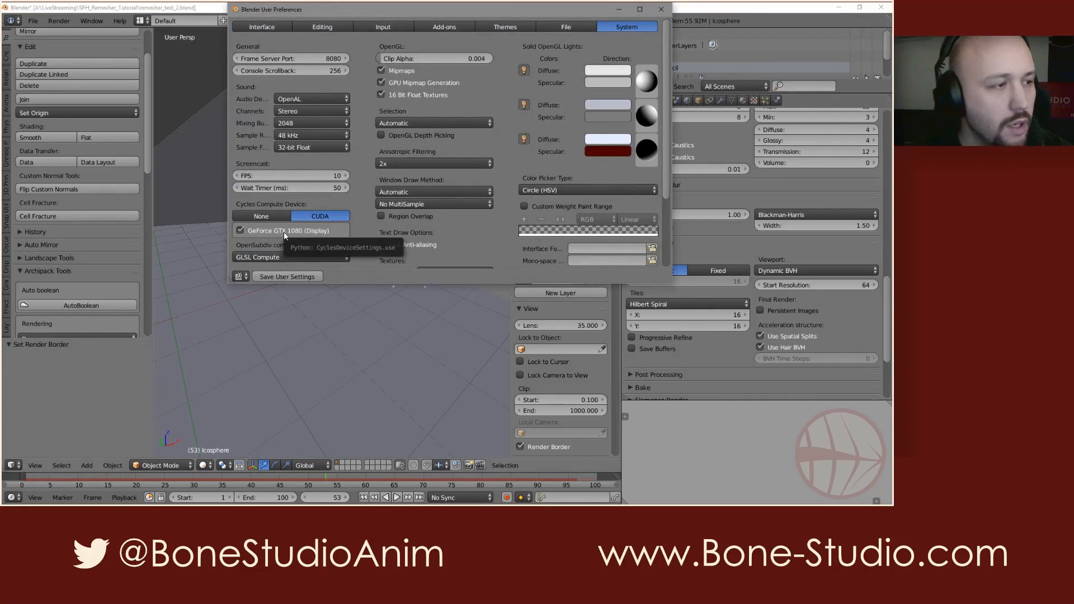
left_click(661, 8)
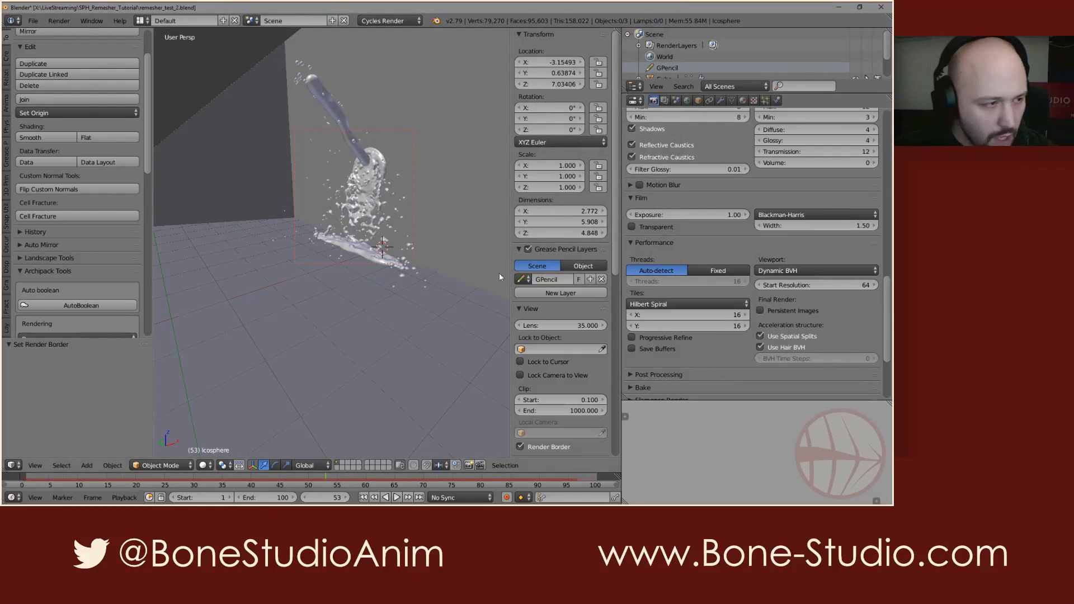
- Start the rendered preview, set the fluid material's Subsurface to 1 and change its Subsurface Color to green
key("shift+z")
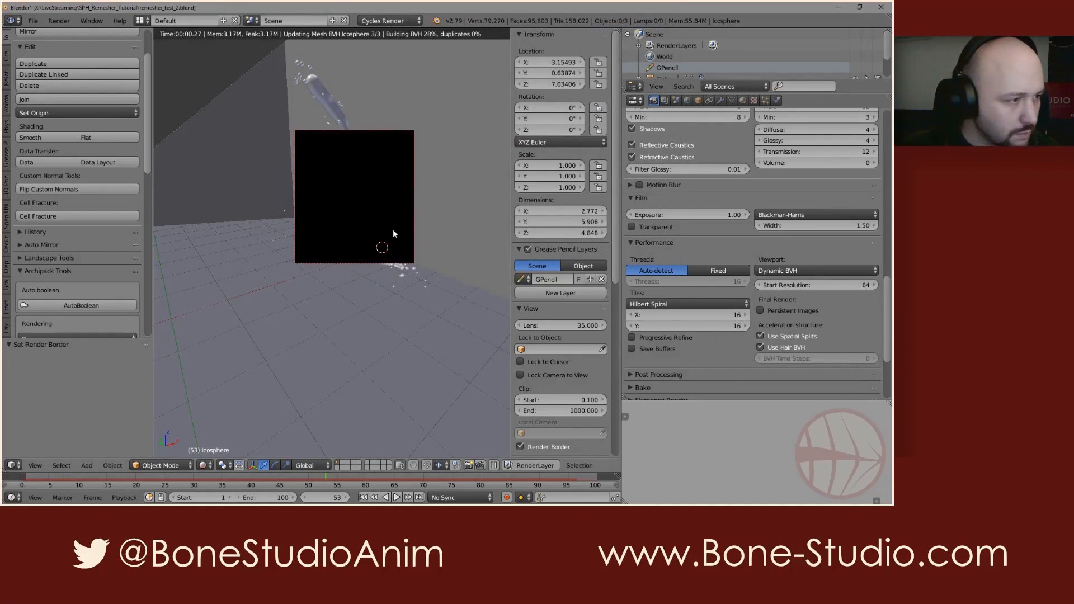
left_click(744, 101)
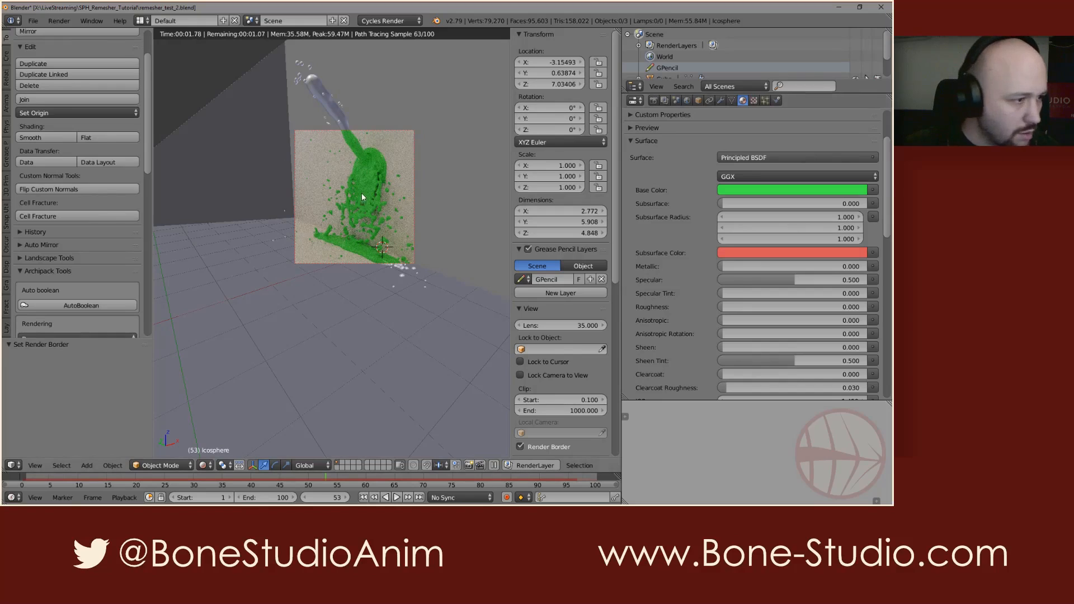
scroll(372, 180, "up", 8)
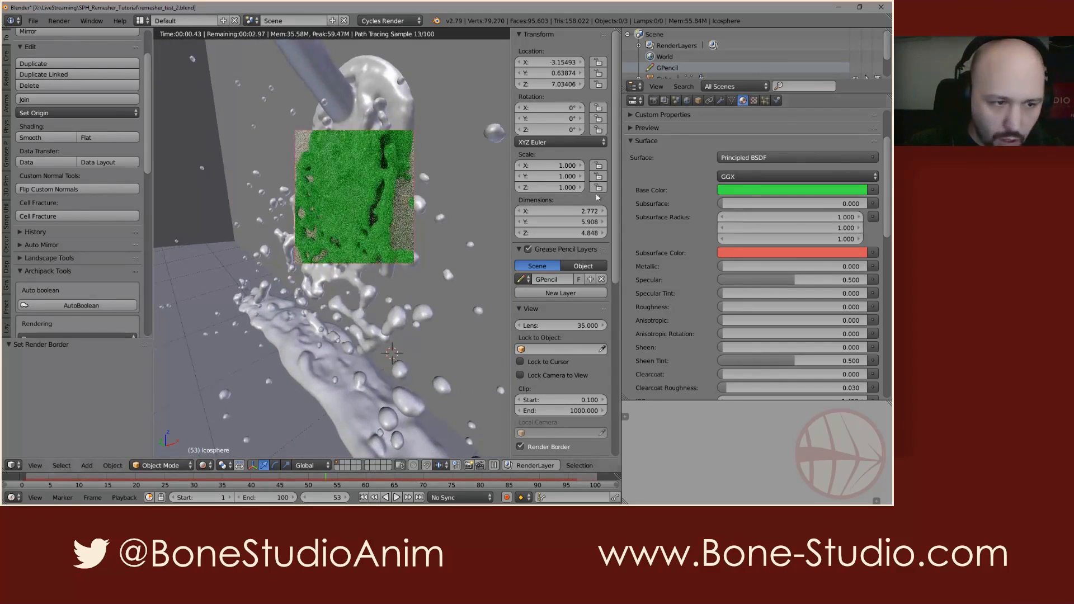
left_click_drag(753, 203, 866, 203)
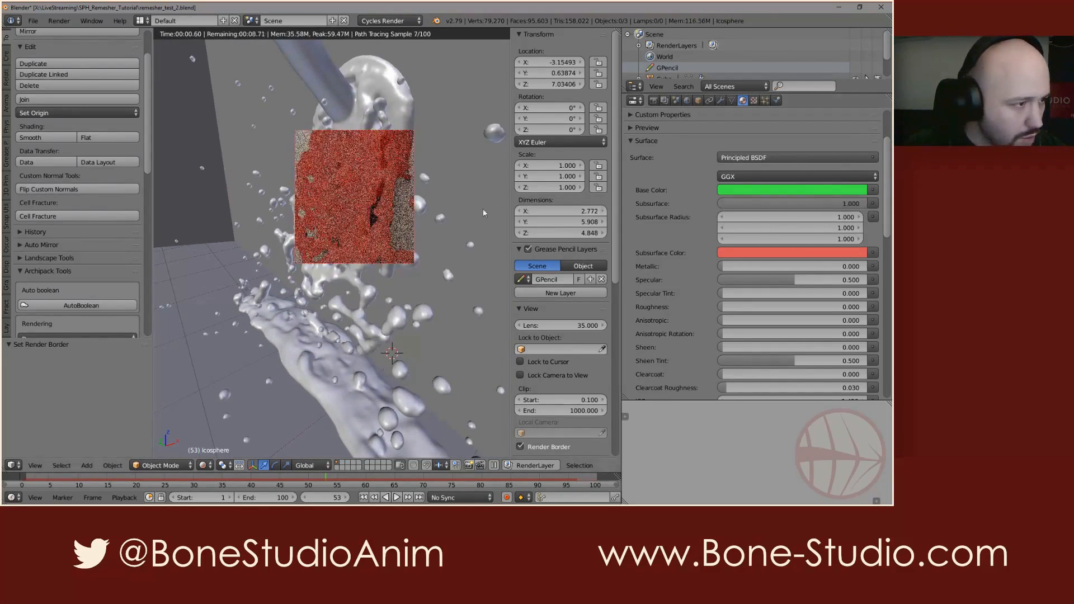
left_click(774, 255)
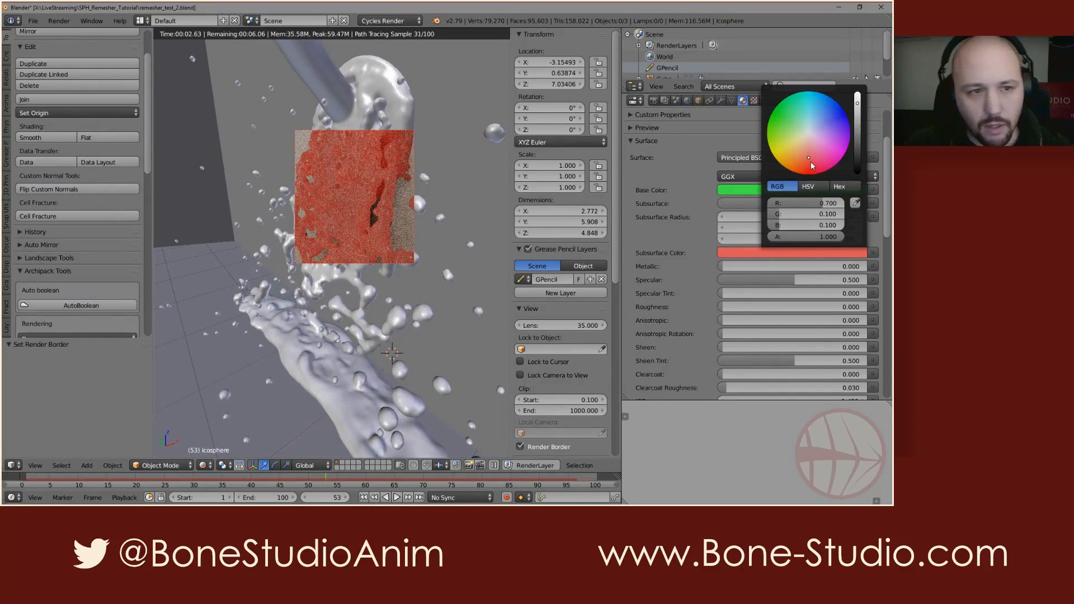
left_click_drag(808, 157, 775, 120)
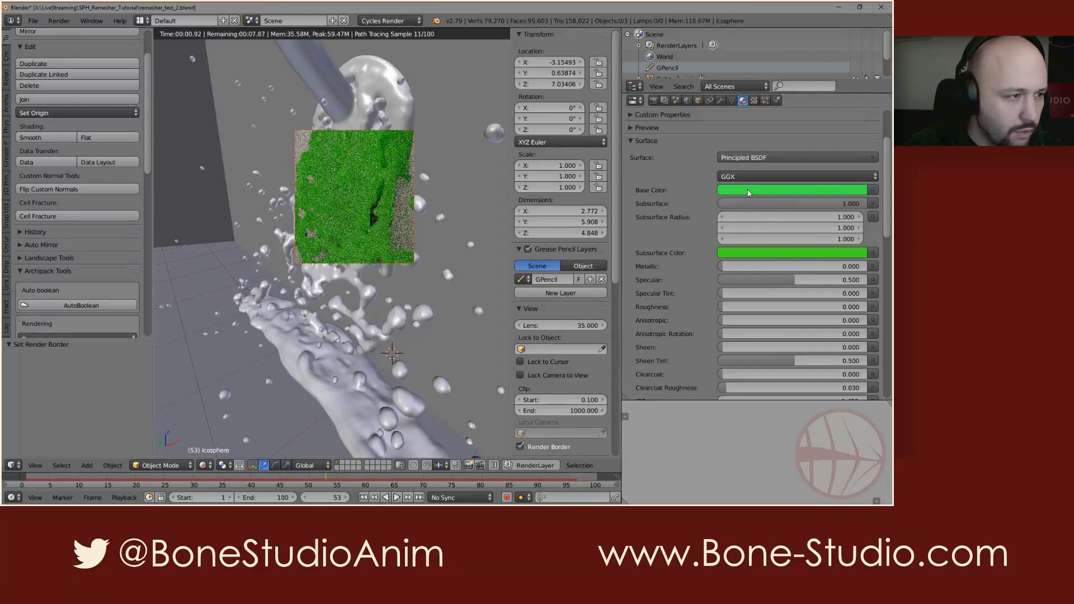
- Darken the fluid material's green Base Color by lowering its HSV value to about 0.66
left_click(774, 190)
left_click(807, 126)
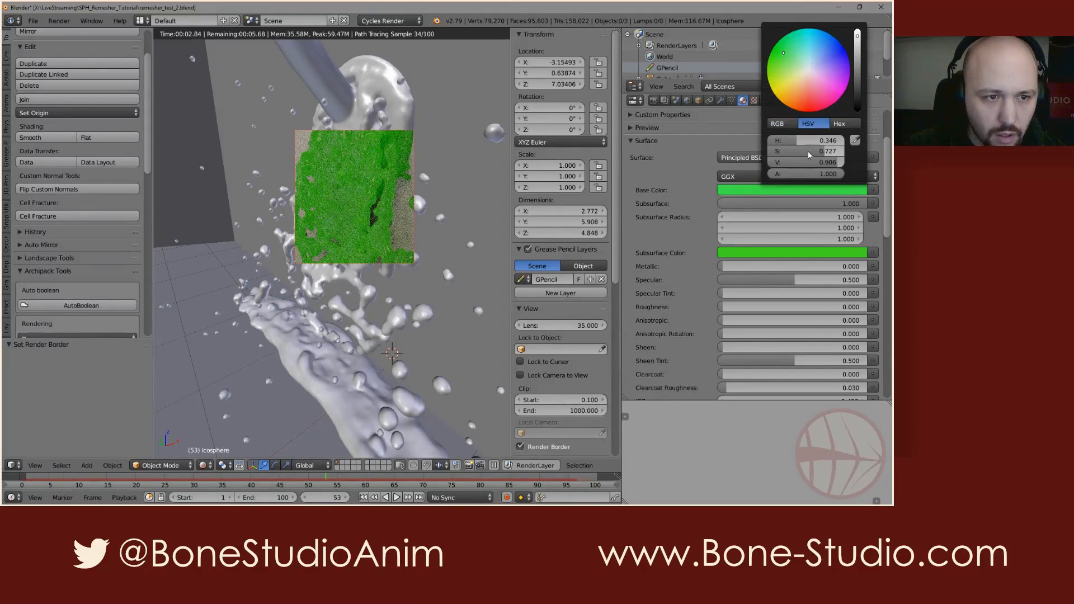
left_click_drag(827, 162, 804, 162)
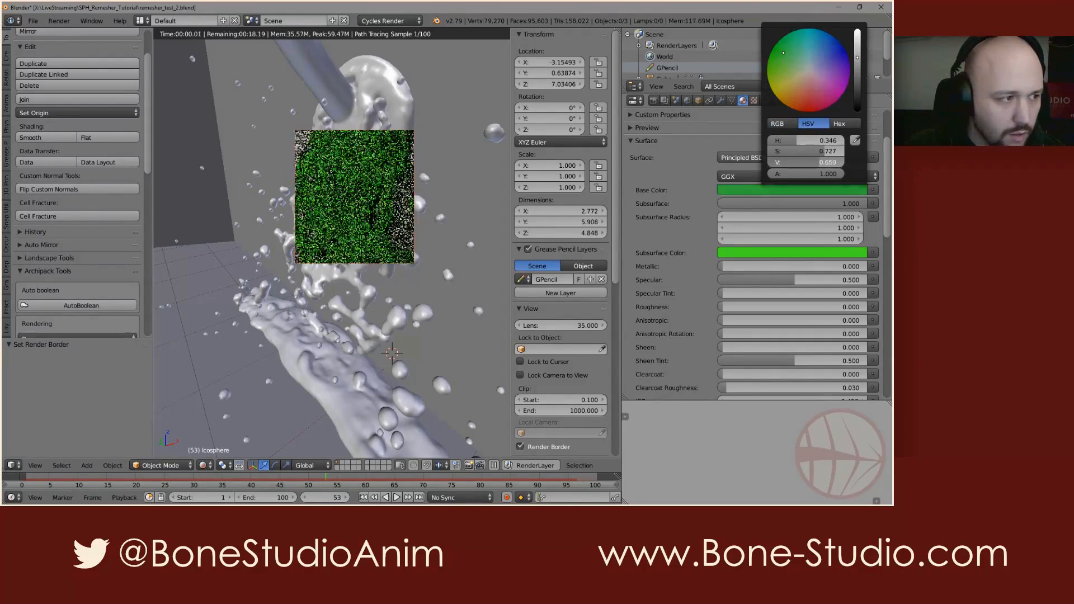
middle_click_drag(341, 235, 372, 213)
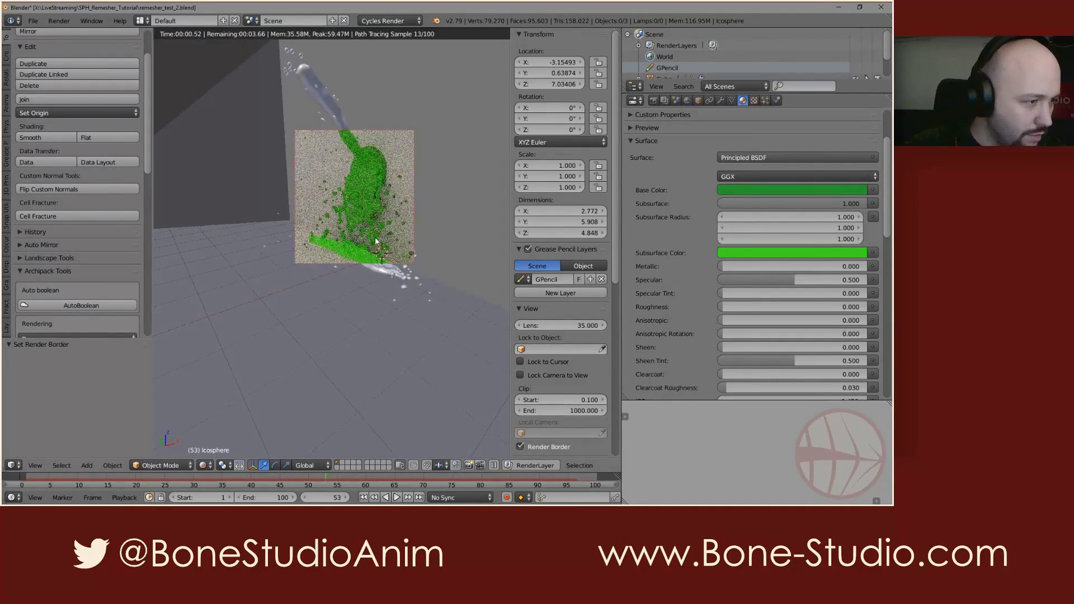
- Set the fluid material's Subsurface to 0.5 and Specular to 1, and check the result in the rendered preview
left_click(840, 204)
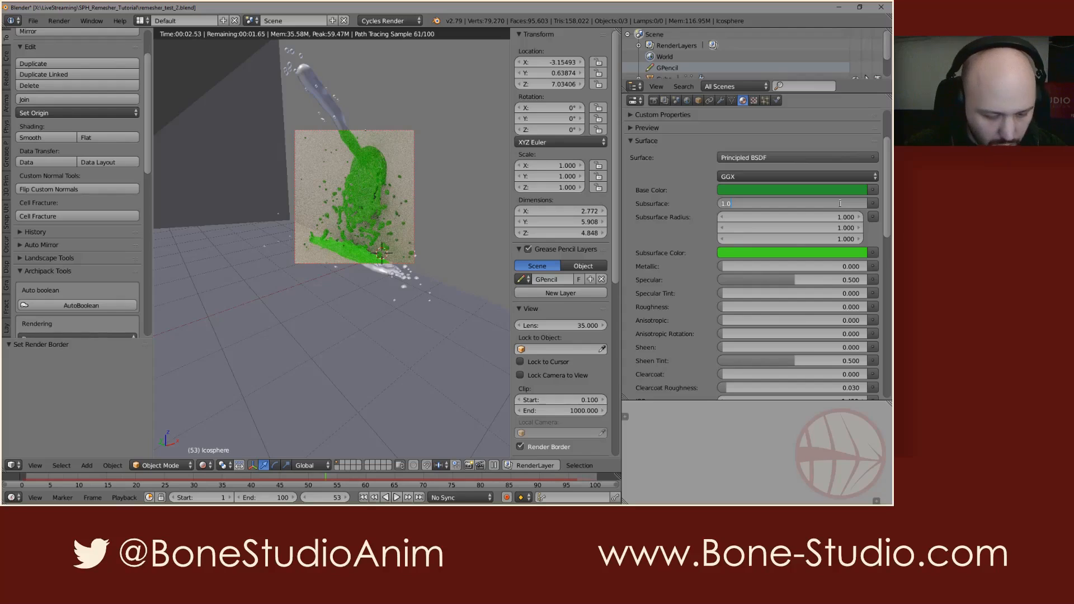
type("0.5")
key("Return")
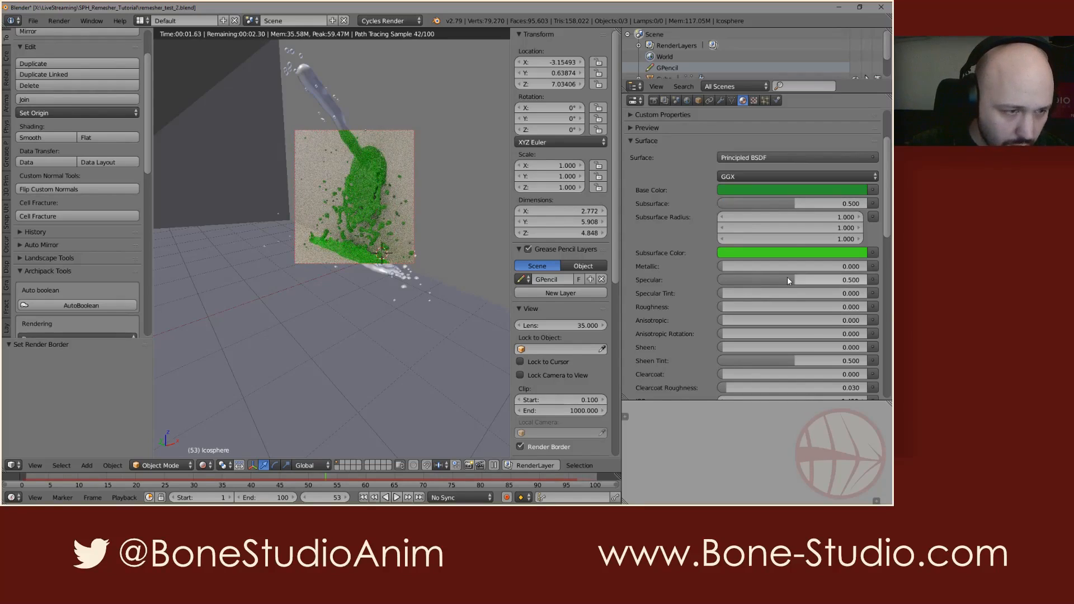
left_click_drag(787, 279, 868, 278)
scroll(379, 162, "up", 3)
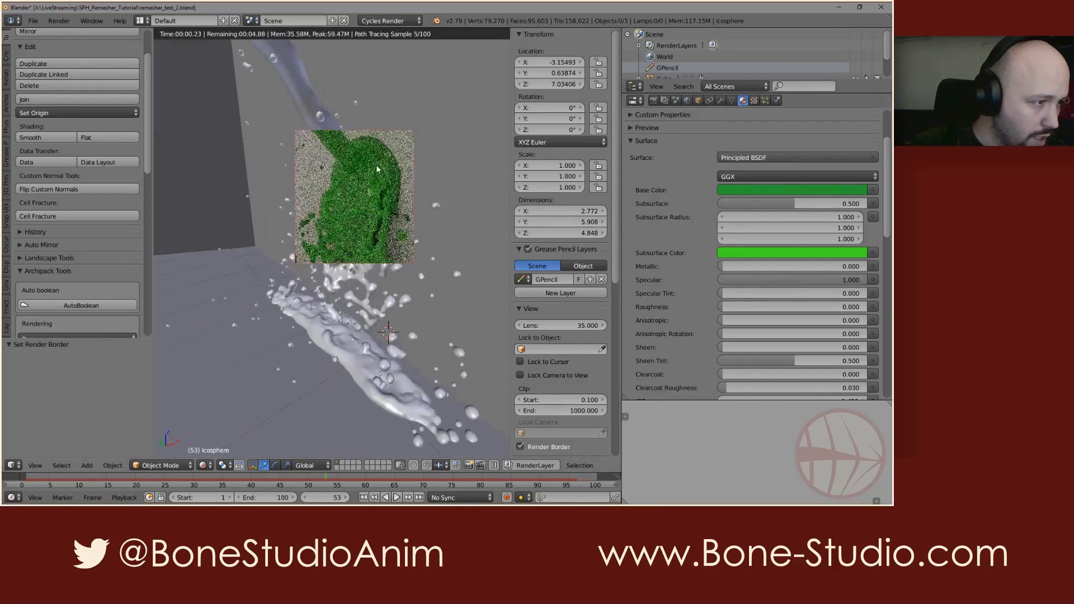
scroll(348, 214, "down", 2)
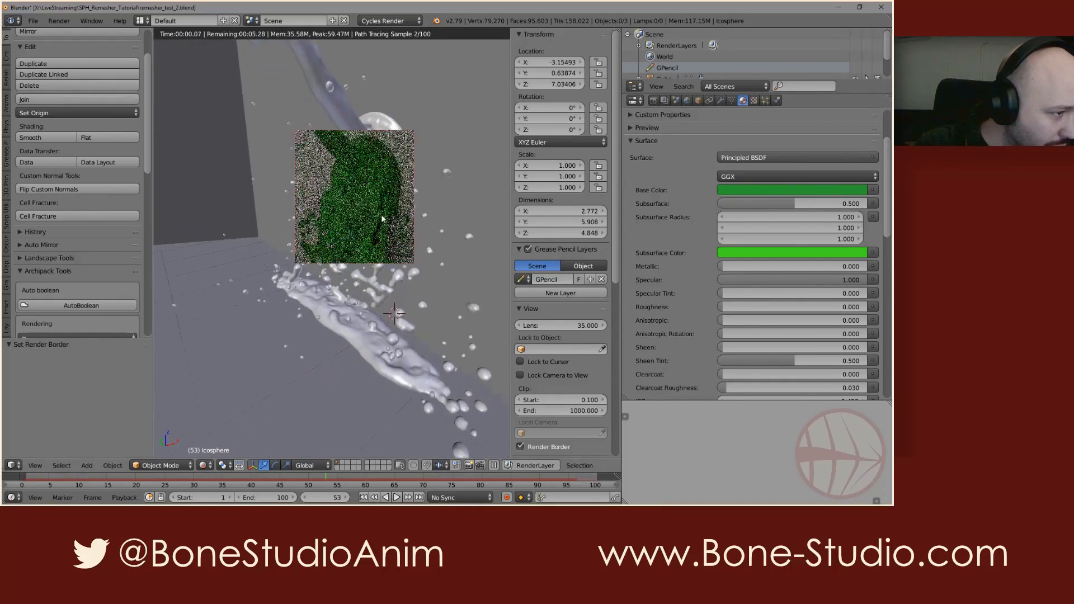
scroll(373, 231, "down", 4)
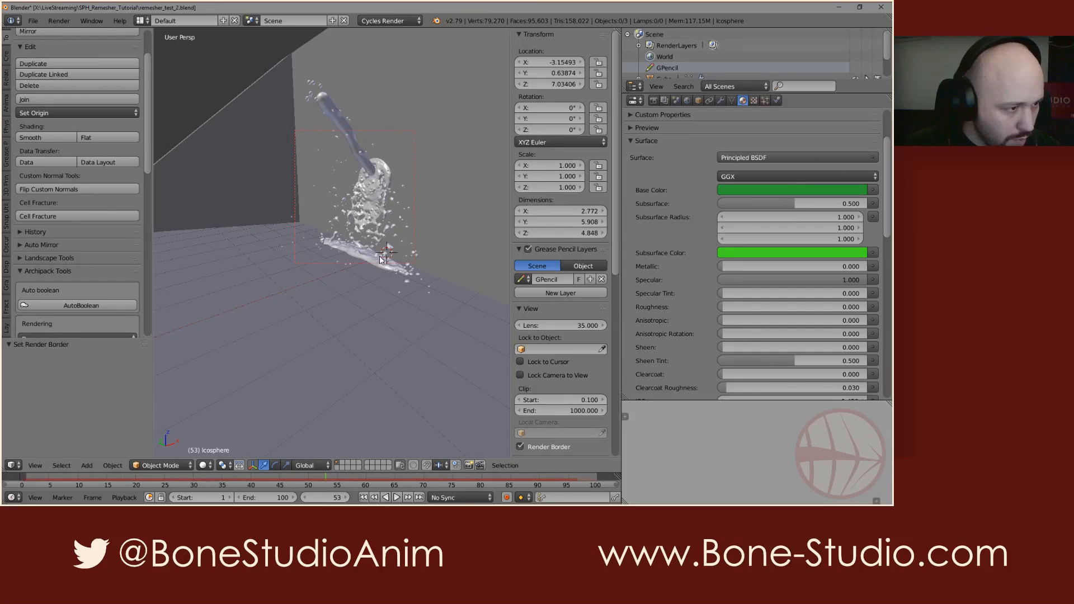
- Add a Point lamp at the 3D cursor near the fluid's base and check its light in the rendered preview
key("shift+a")
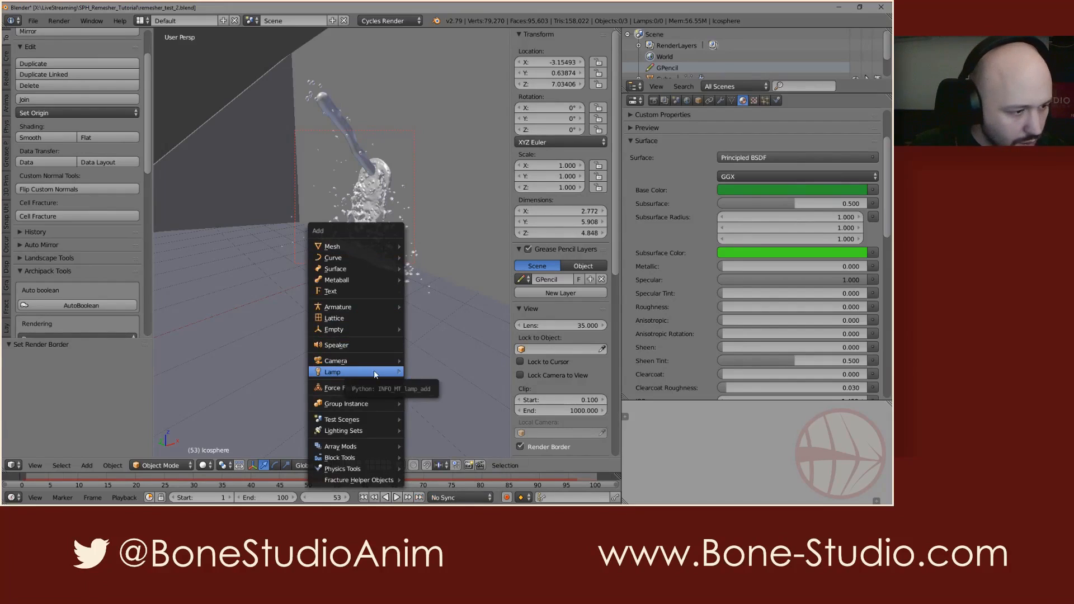
mouse_move(374, 371)
left_click(447, 371)
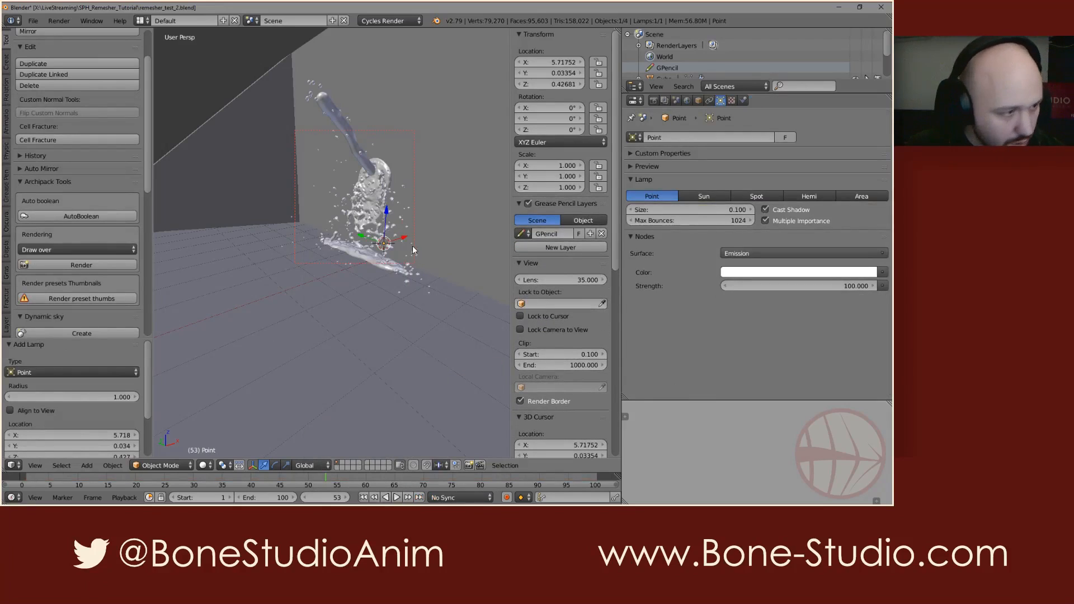
key("shift+z")
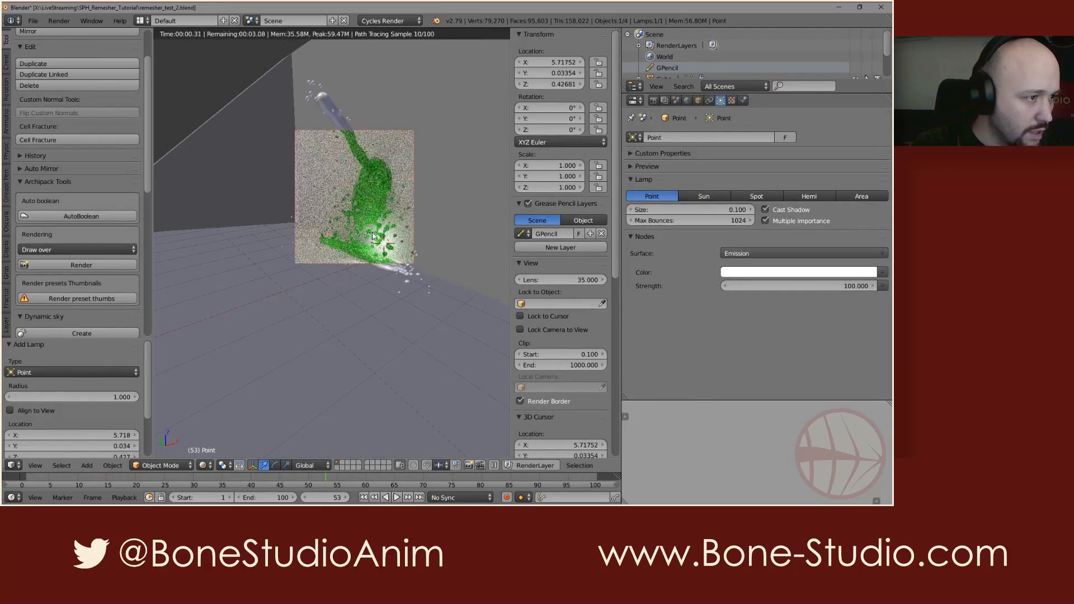
middle_click_drag(377, 223, 404, 223)
scroll(386, 230, "down", 2)
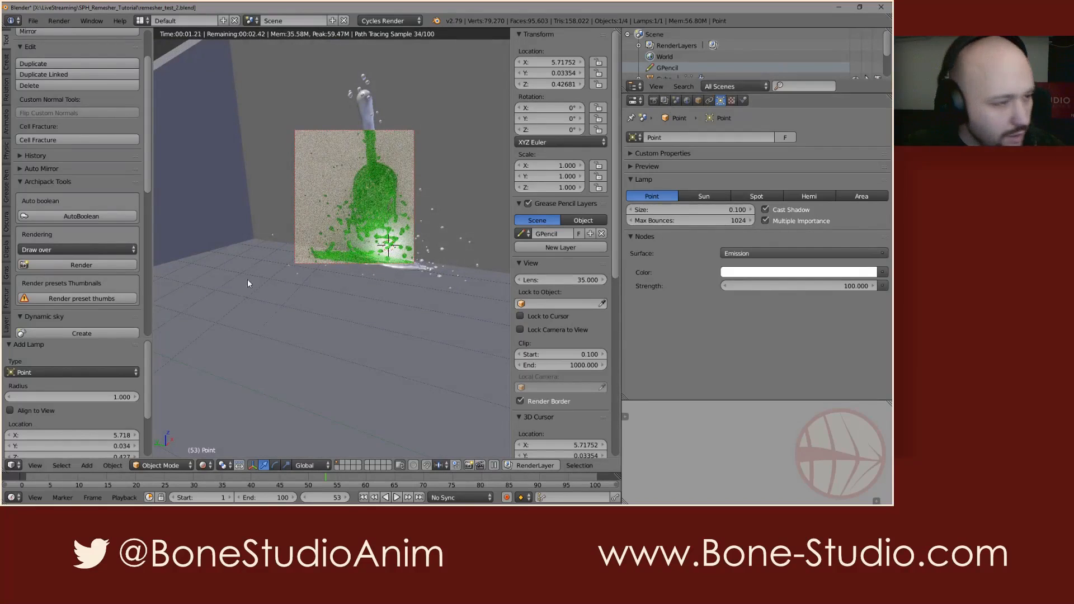
key("shift+z")
- Replace the world's environment texture with a black RGB background color and preview the render
left_click(687, 100)
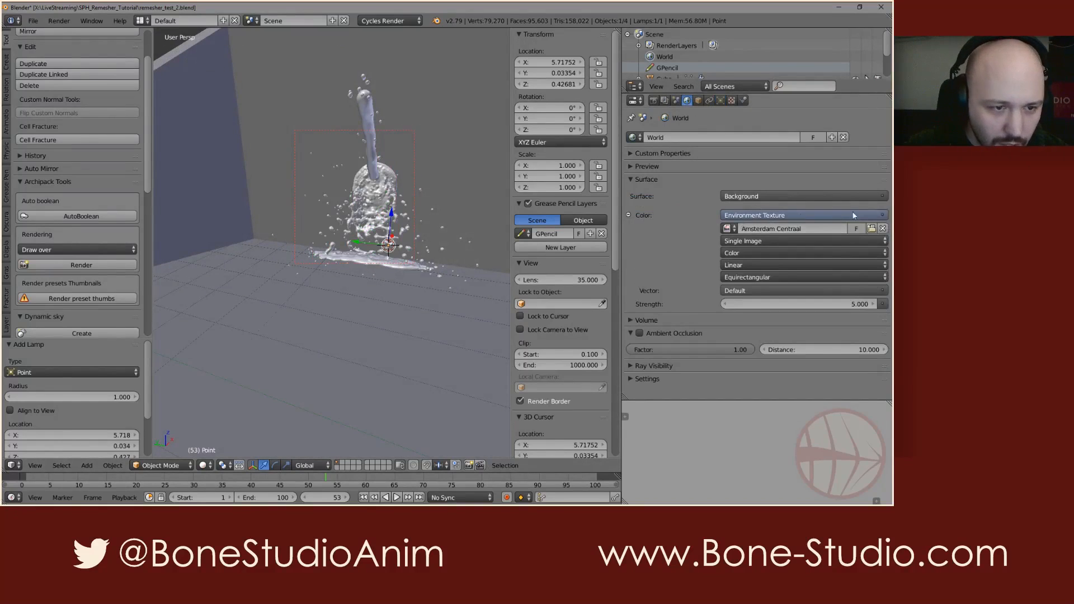
left_click(884, 214)
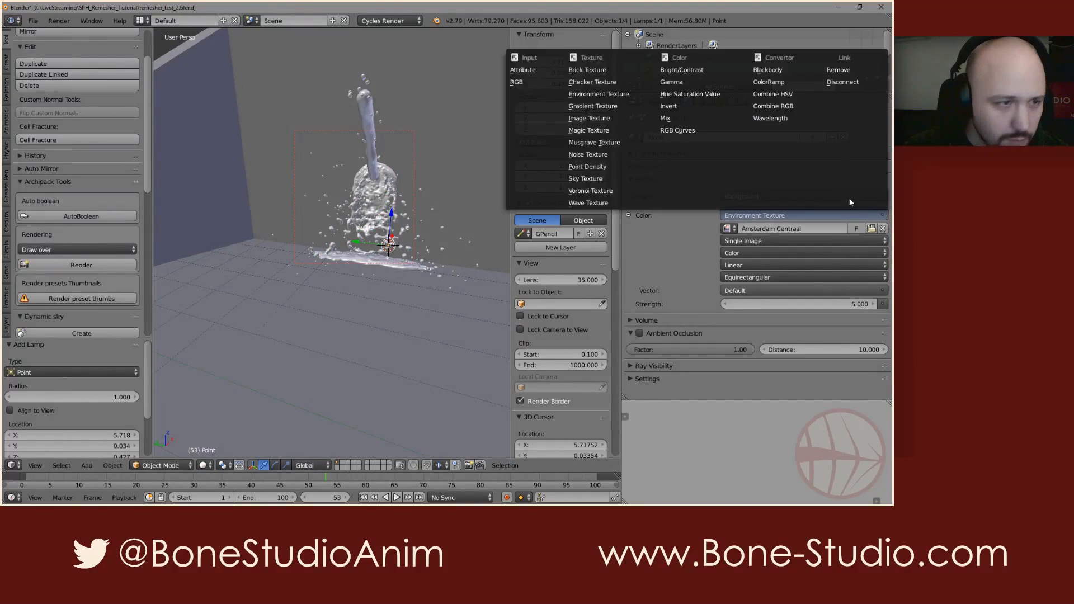
left_click(528, 82)
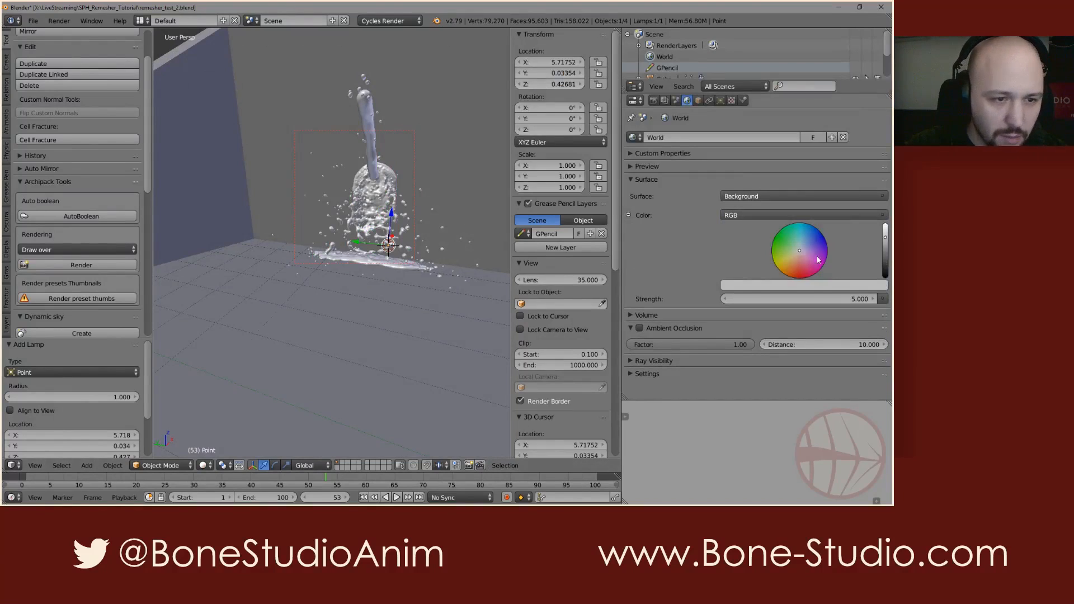
left_click_drag(884, 240, 884, 282)
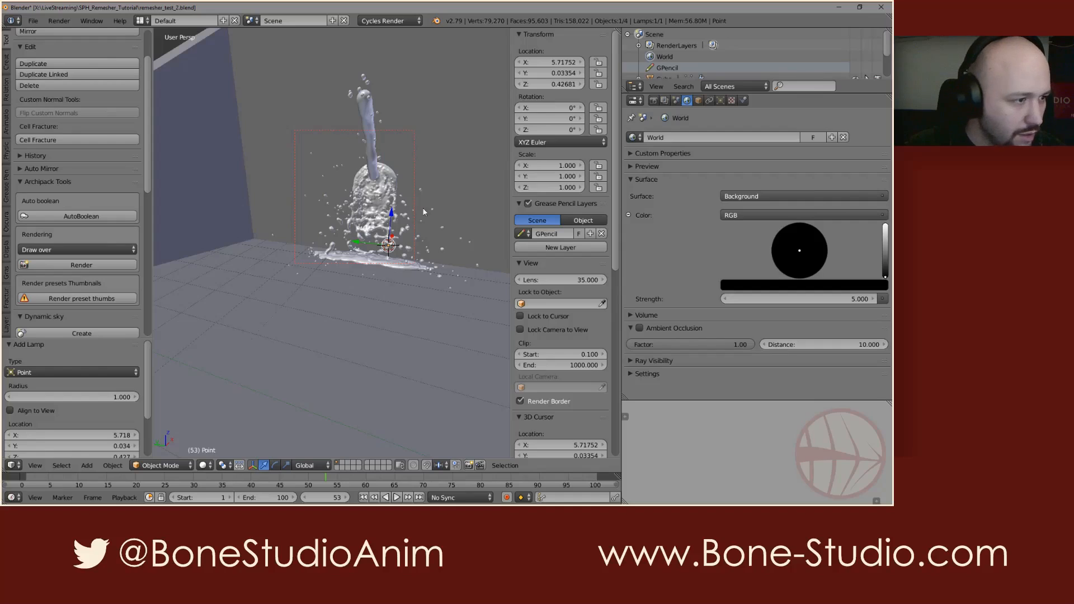
key("shift+z")
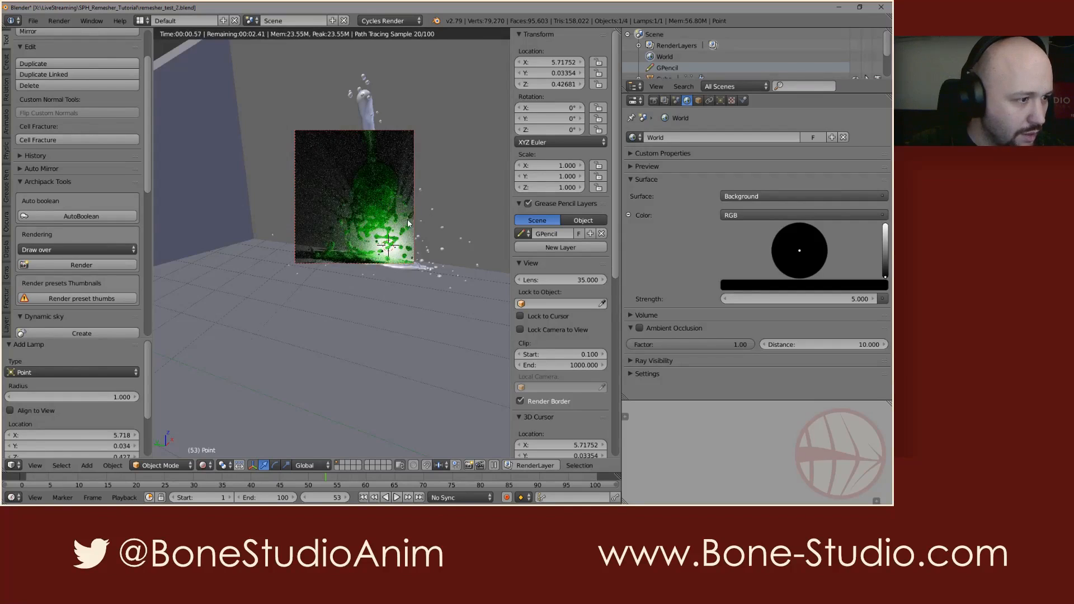
- Move the point lamp in the YZ plane, about 0.93 along Y and 4.11 up along Z
middle_click_drag(408, 223, 390, 237)
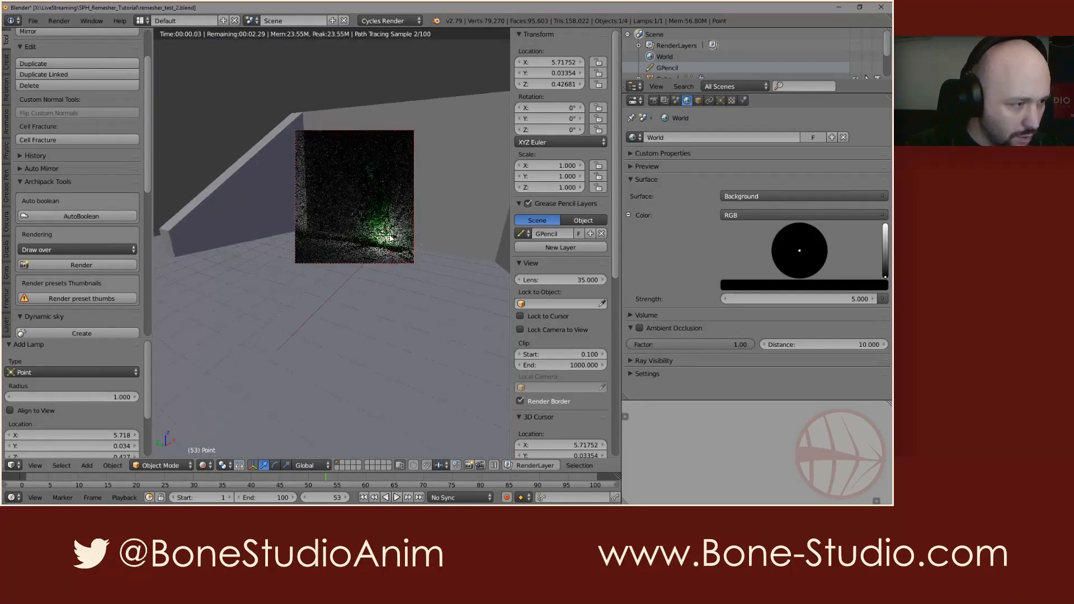
key("g")
key("Escape")
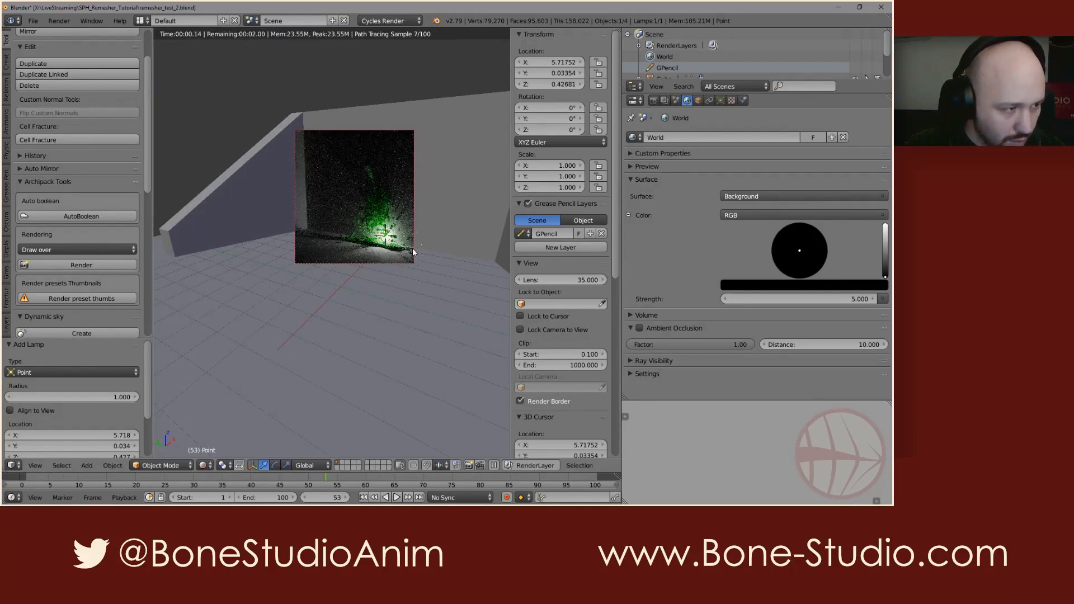
key("g")
key("shift+x")
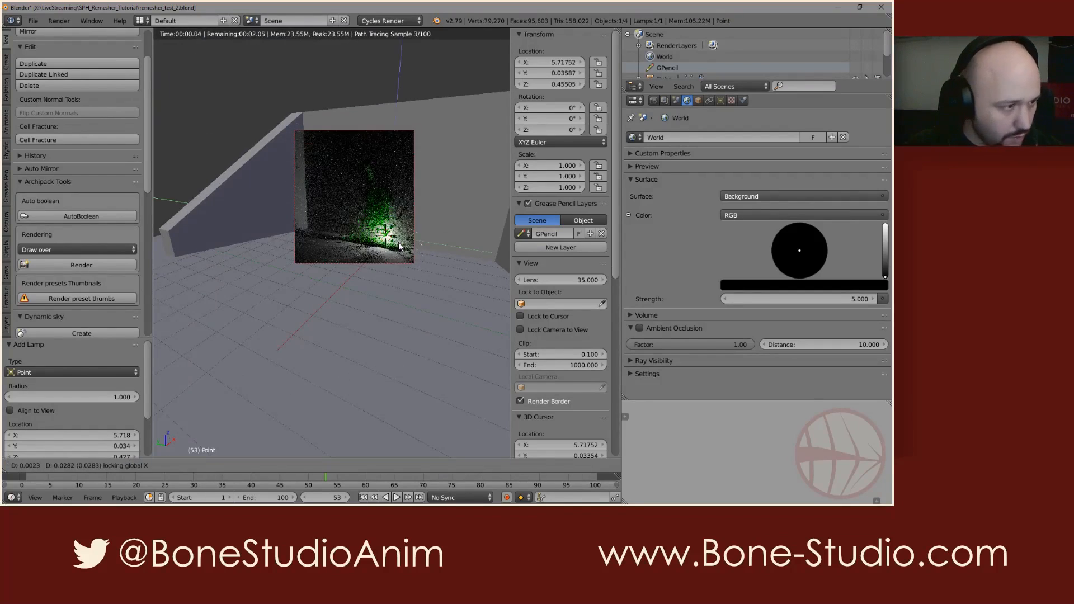
left_click(387, 166)
mouse_move(387, 166)
middle_mouse_down()
mouse_move(366, 179)
mouse_move(367, 194)
middle_mouse_up()
key("g")
key("y")
right_click(321, 184)
- Leave the rendered preview and move the point lamp about -2.52 along X and 2.26 up along Z
key("shift+z")
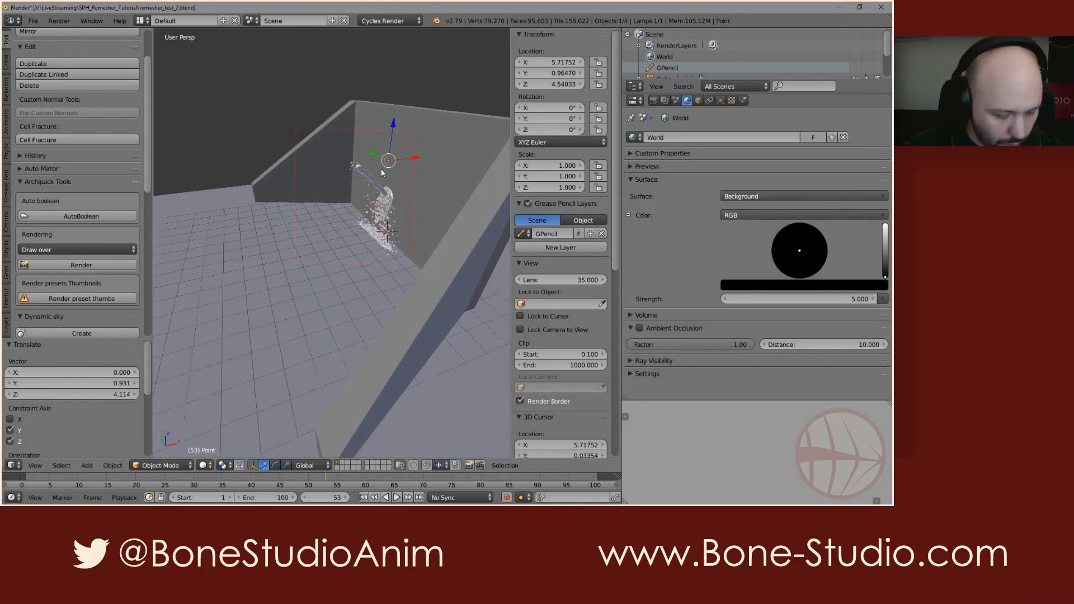
key("g")
key("x")
left_click(352, 182)
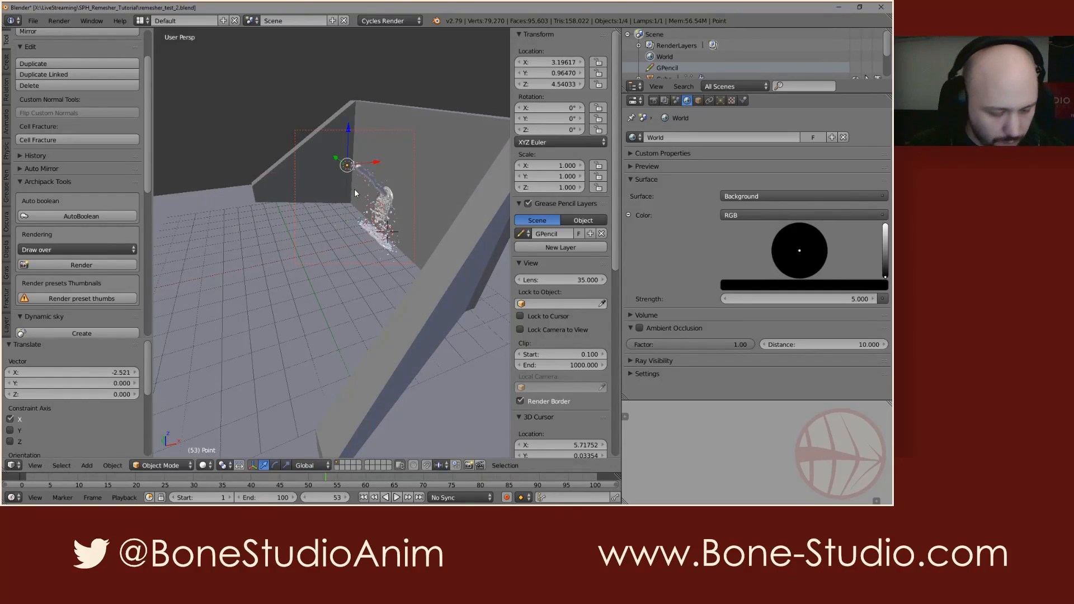
key("g")
key("z")
left_click(350, 144)
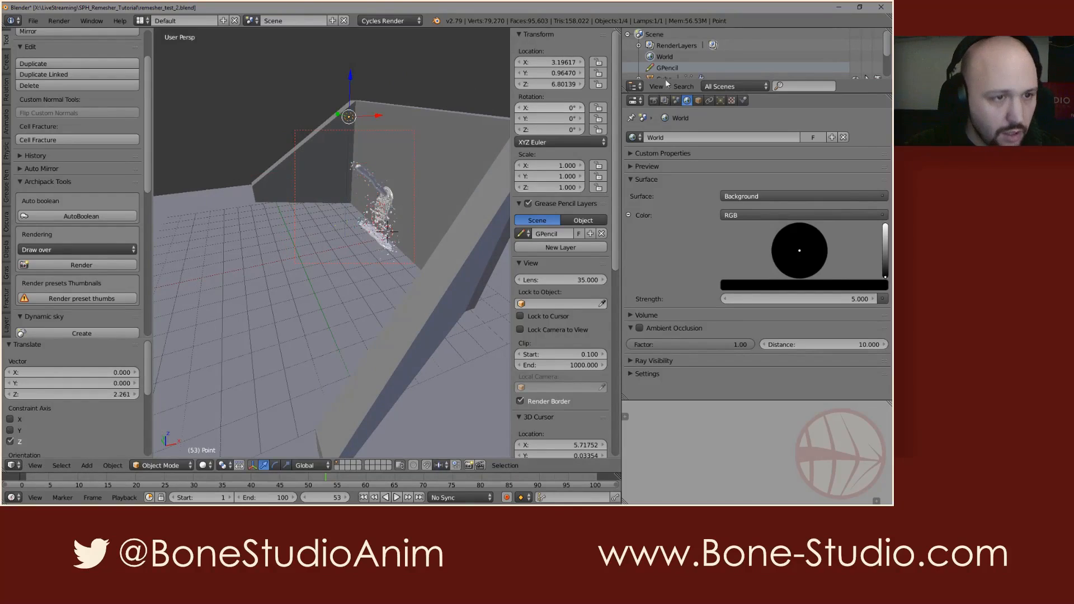
- Set the point lamp's Size to 1
left_click(721, 100)
left_click(708, 210)
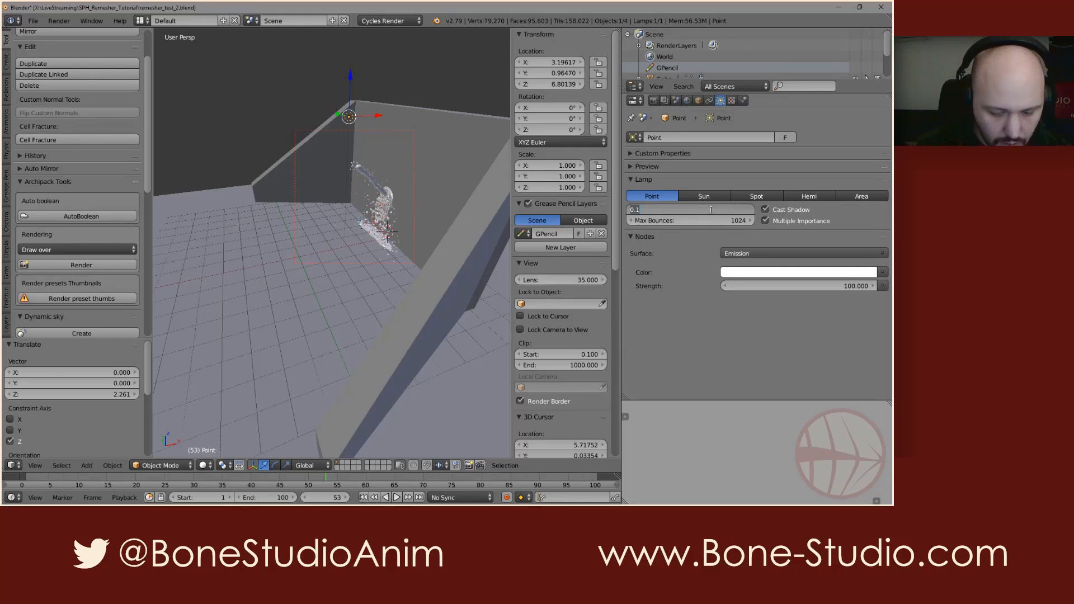
type("1")
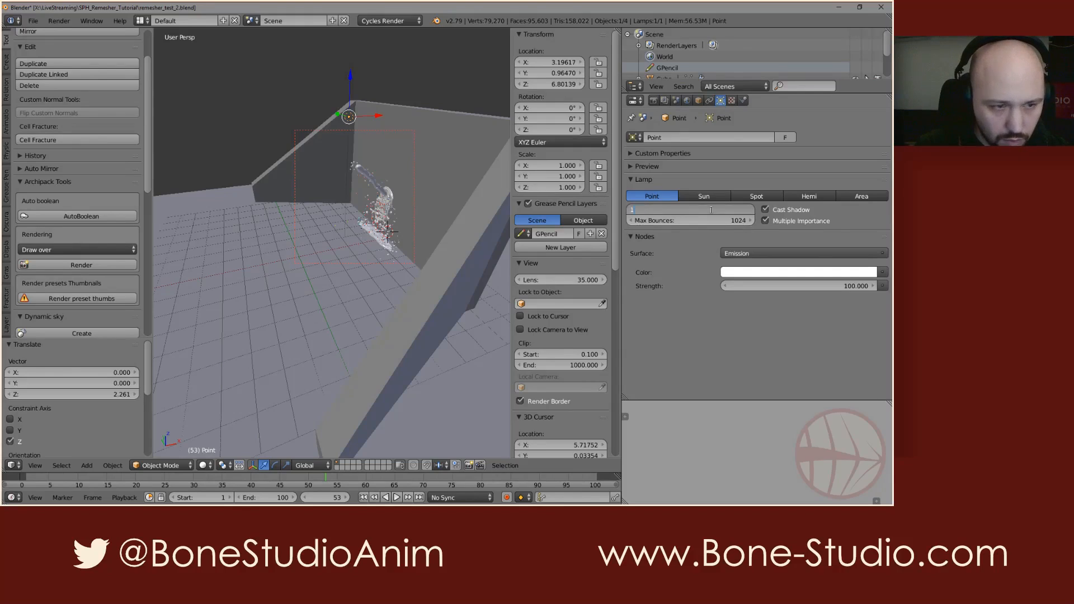
key("Return")
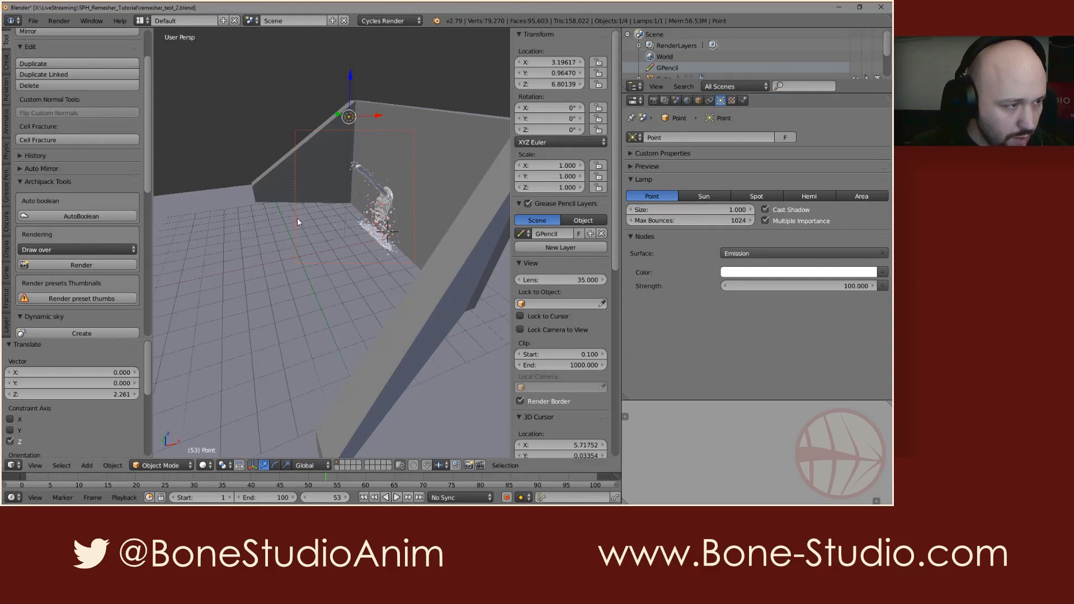
- Set the point lamp's Strength to 200 and check the fluid's lighting in the rendered preview
key("shift+z")
mouse_move(336, 219)
middle_mouse_down()
mouse_move(371, 237)
mouse_move(386, 227)
middle_mouse_up()
left_click(832, 285)
type("200")
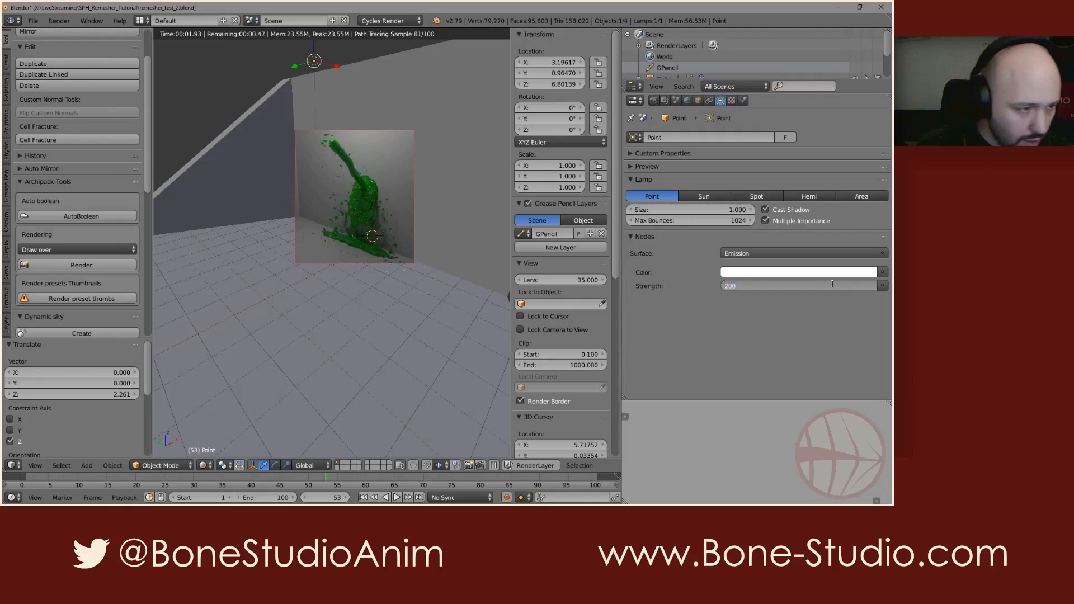
key("Return")
middle_click_drag(402, 224, 371, 244)
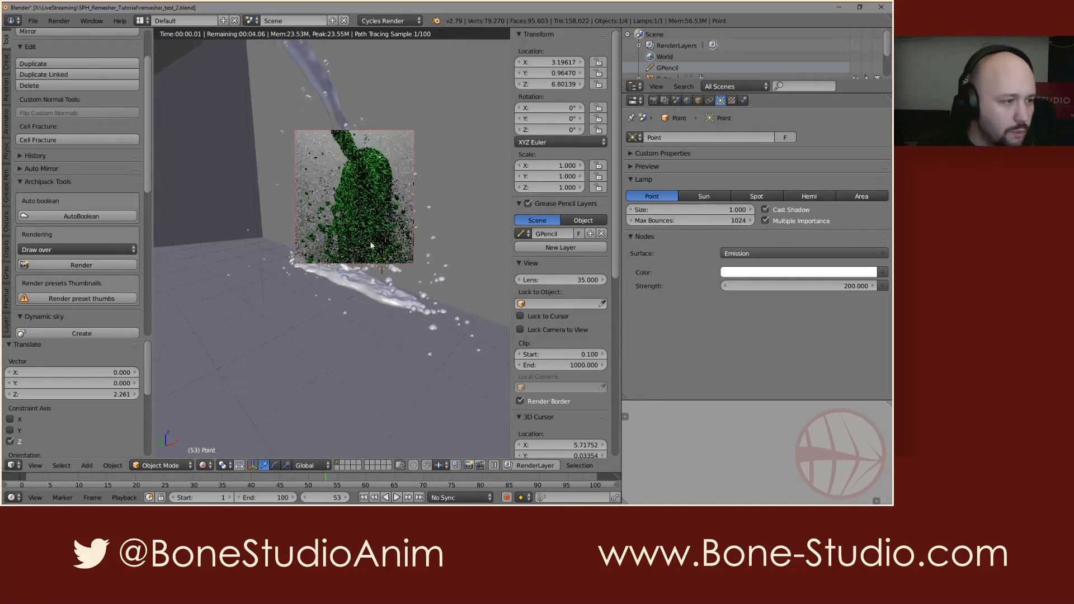
key("shift+z")
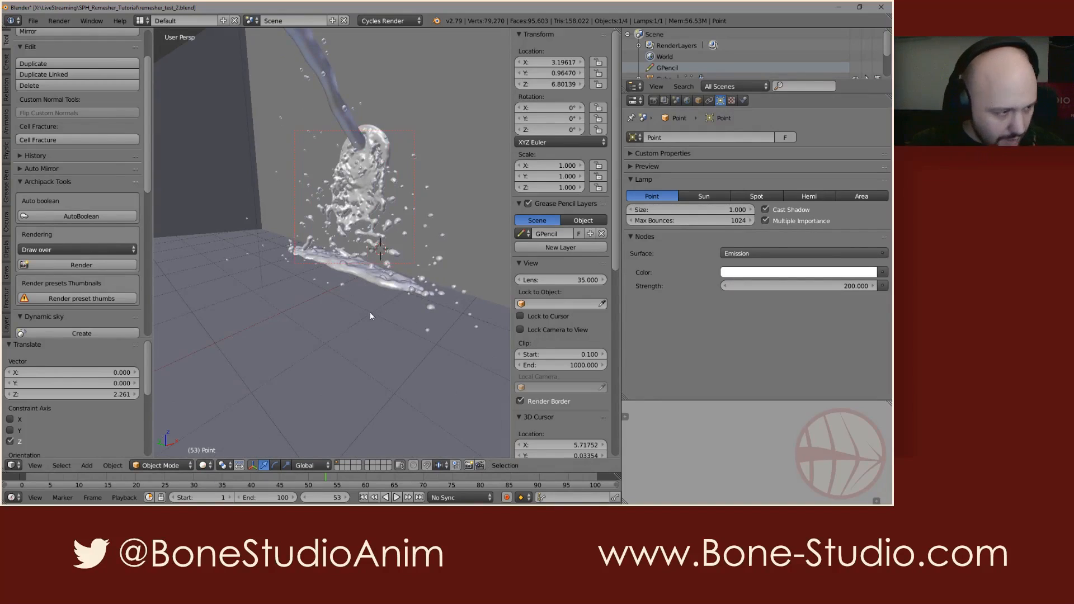
- Place the 3D cursor on the floor in front of the fluid and add a camera there
left_click(383, 369)
key("shift+a")
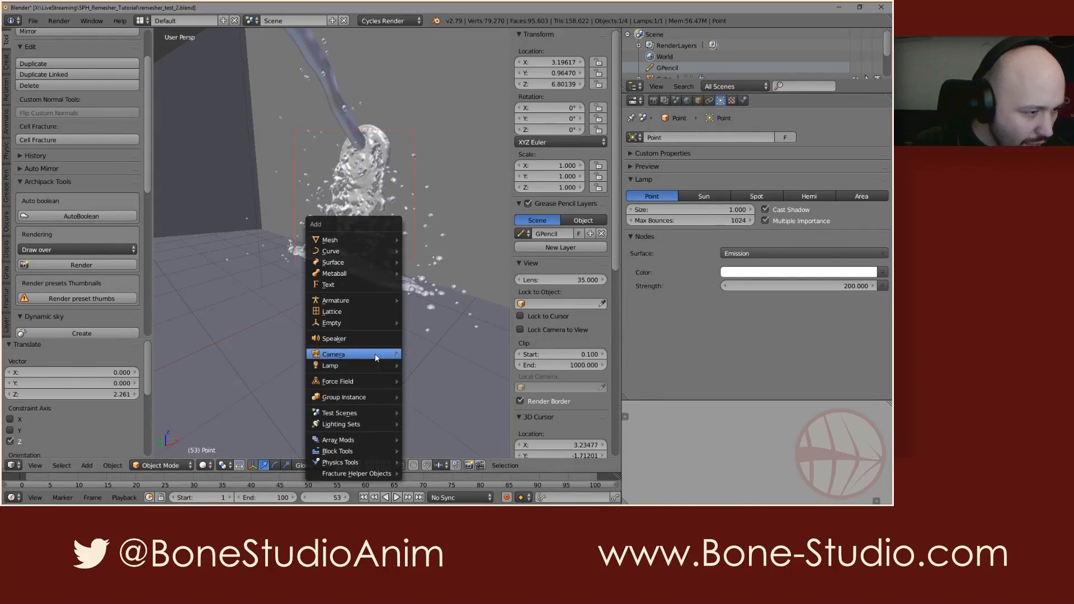
mouse_move(380, 355)
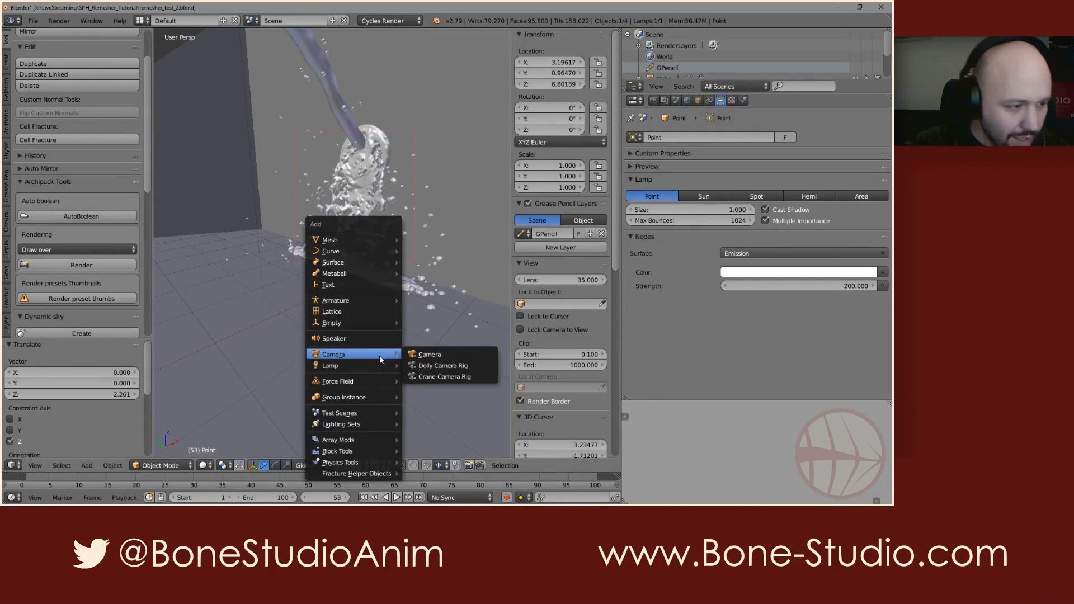
left_click(436, 356)
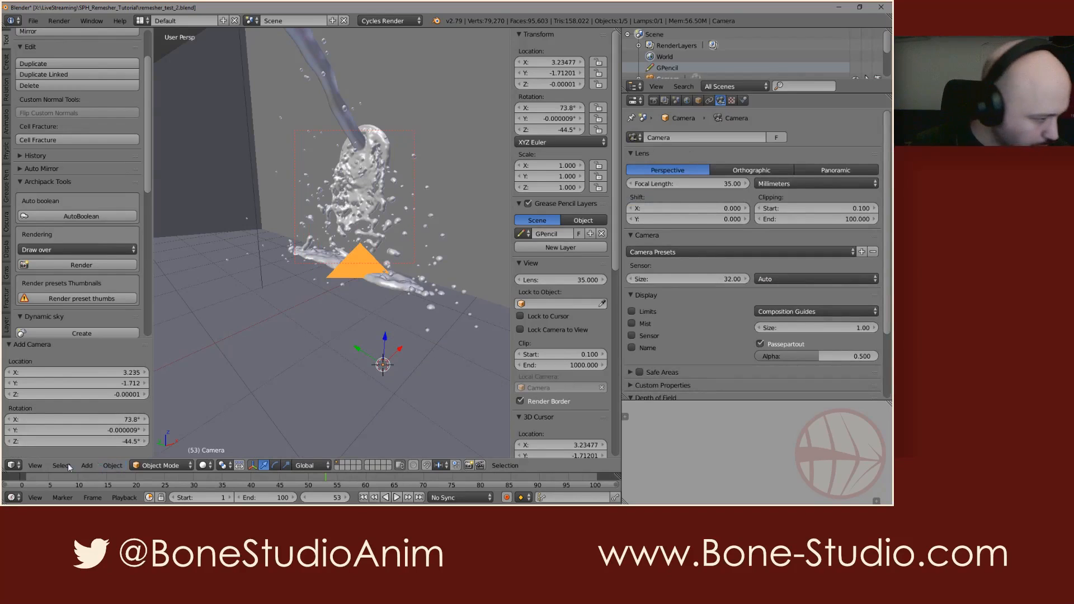
- Align the new camera to the current view, lock it to the view and pull it back to frame the splash
left_click(35, 466)
left_click(35, 465)
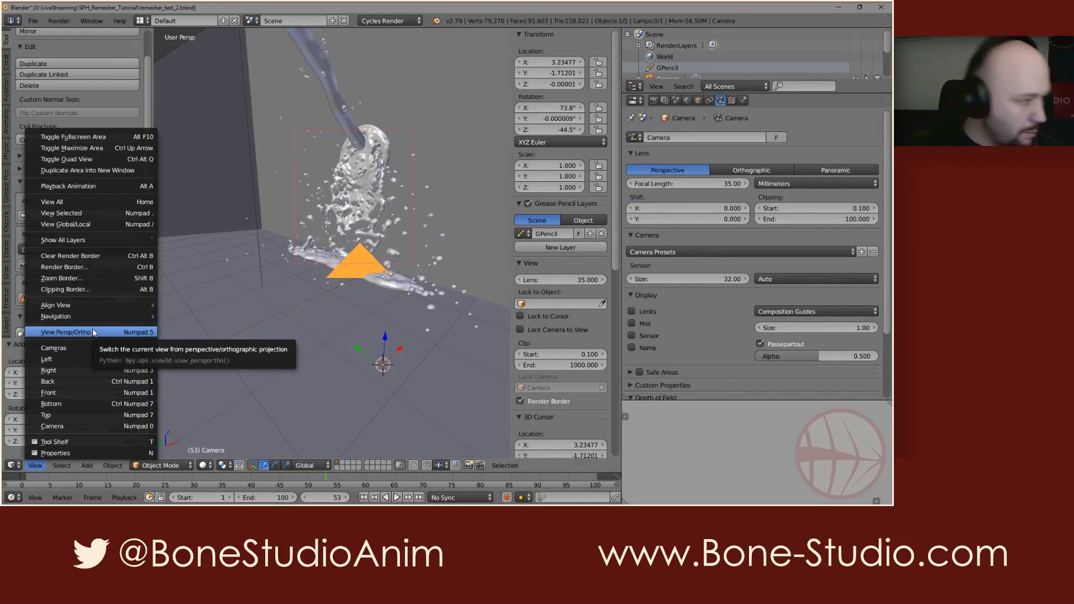
mouse_move(86, 305)
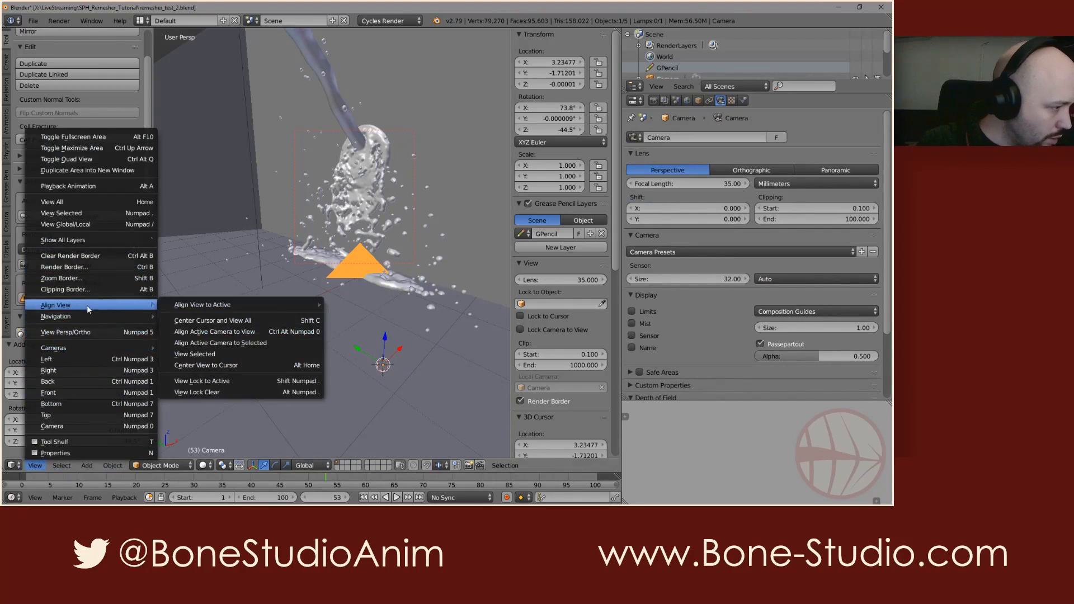
left_click(280, 331)
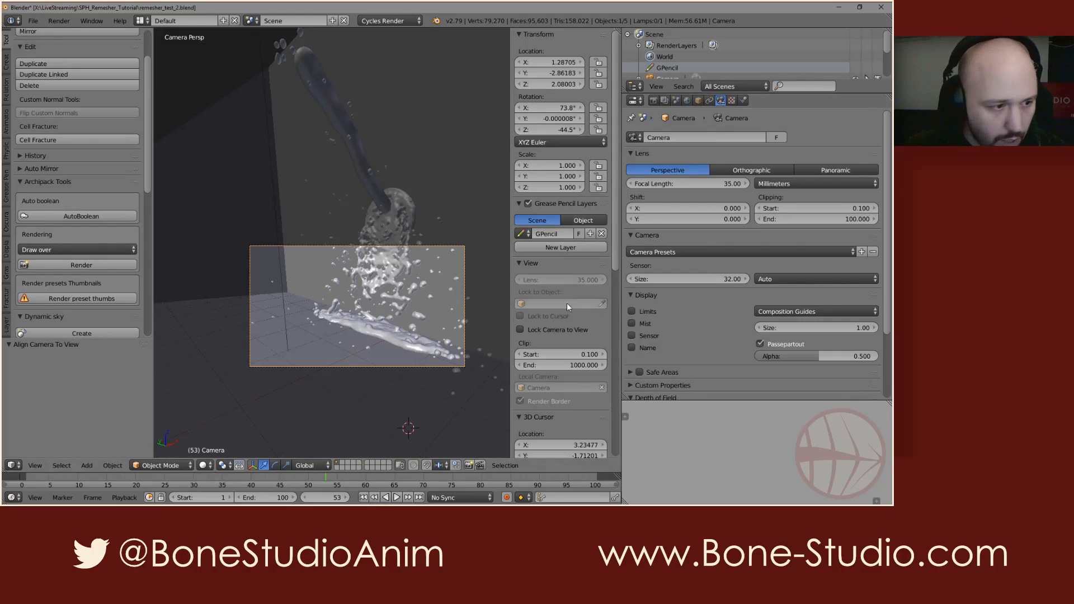
left_click(547, 329)
mouse_move(369, 305)
middle_mouse_down()
mouse_move(359, 299)
mouse_move(372, 303)
middle_mouse_up()
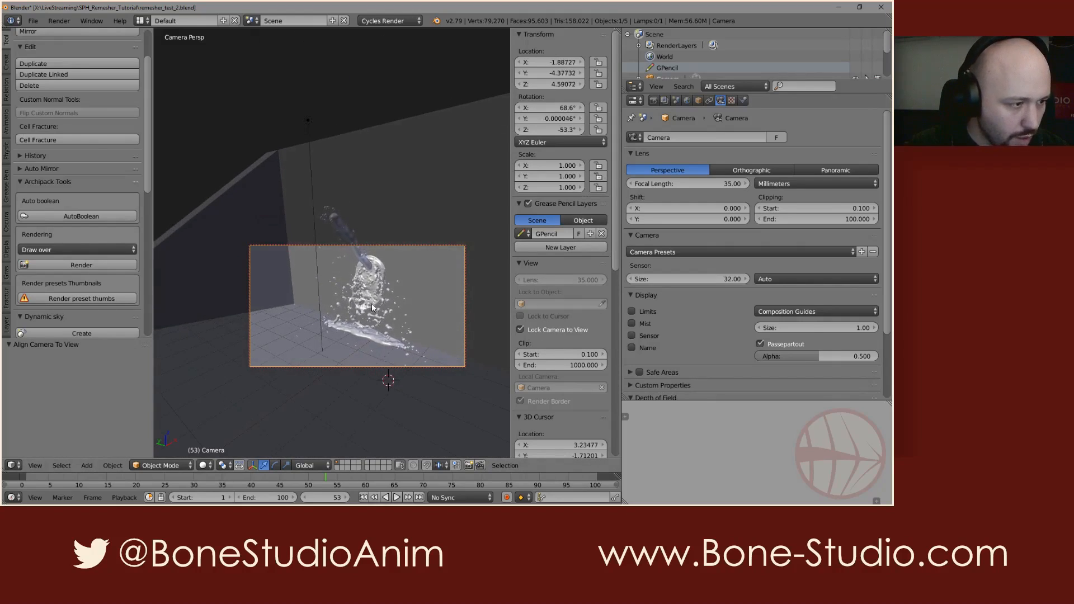
- Turn on Motion Blur for the scene and render frame 53 through the camera
left_click(653, 101)
scroll(643, 256, "up", 4)
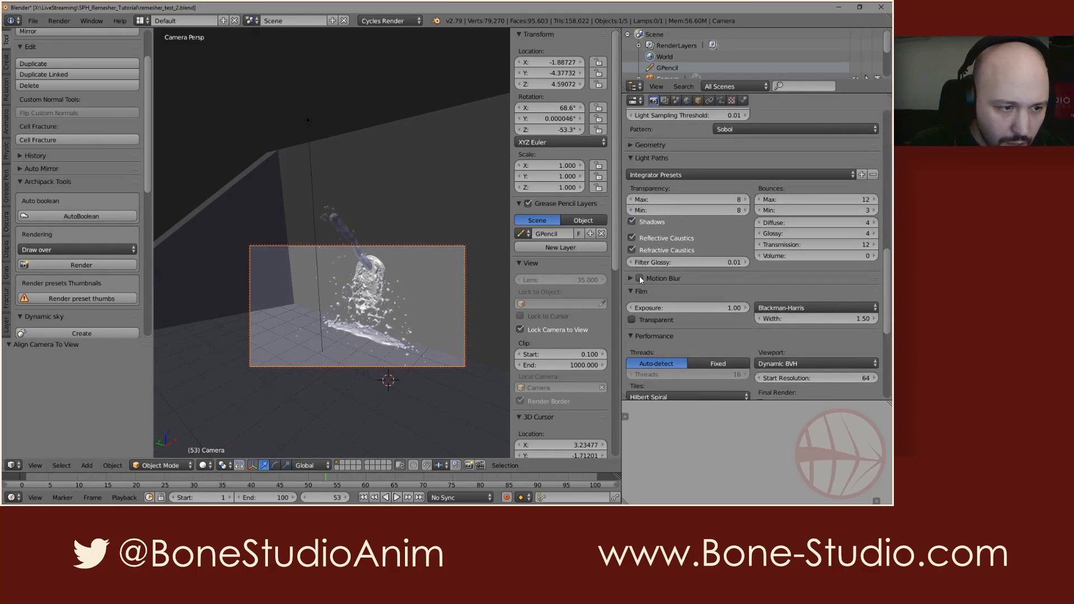
left_click(639, 278)
left_click(629, 278)
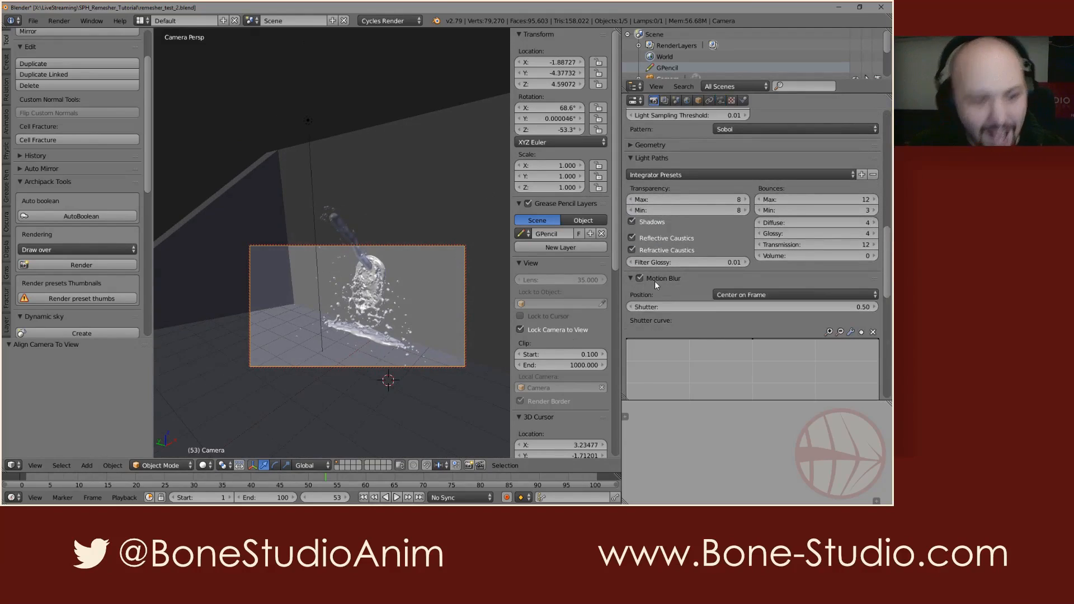
left_click(632, 278)
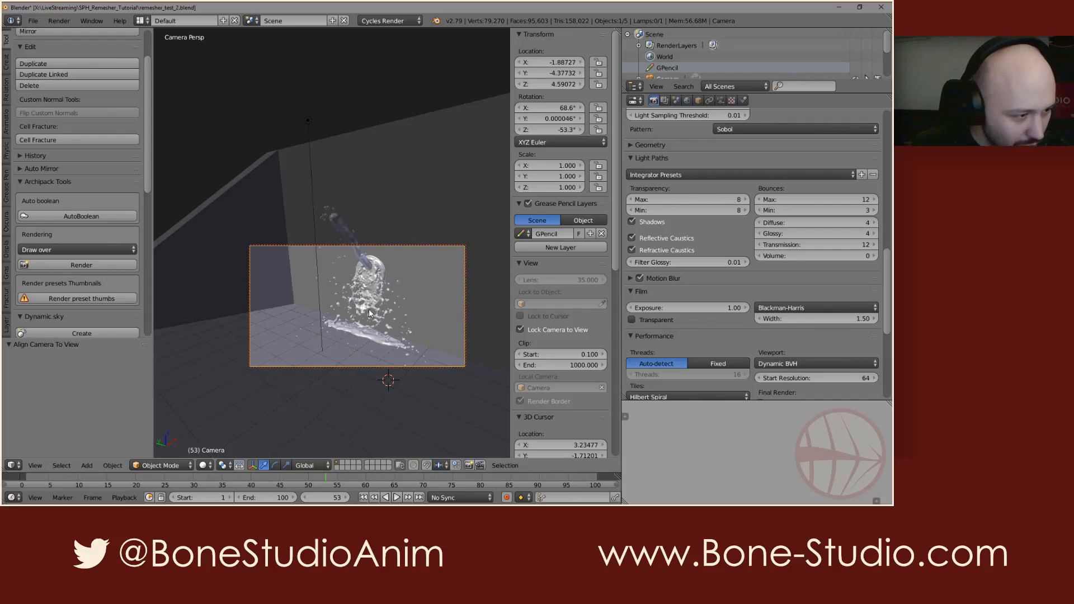
scroll(675, 241, "up", 20)
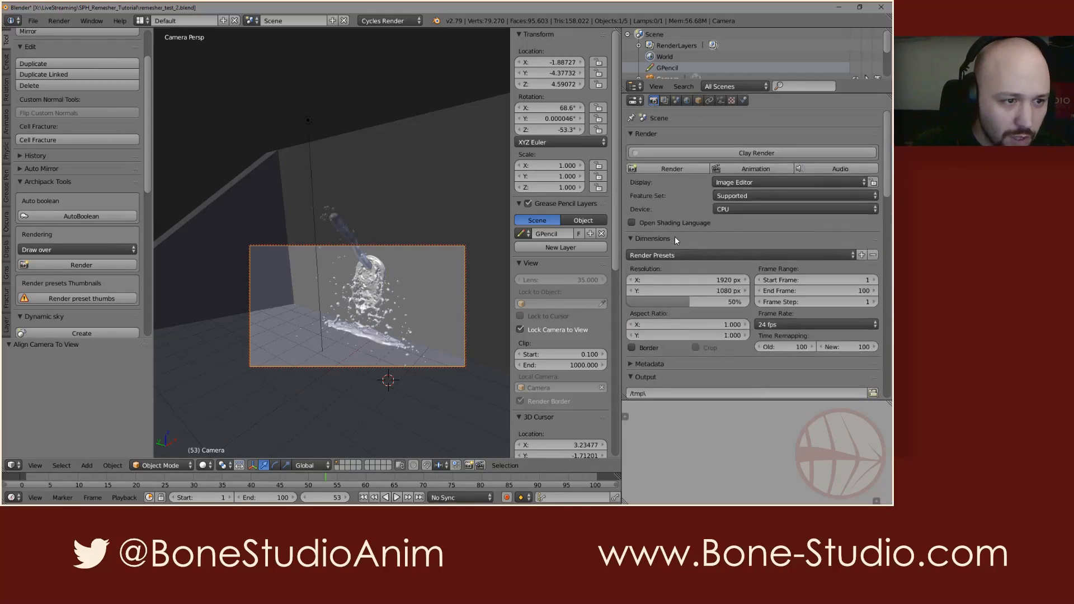
left_click(691, 172)
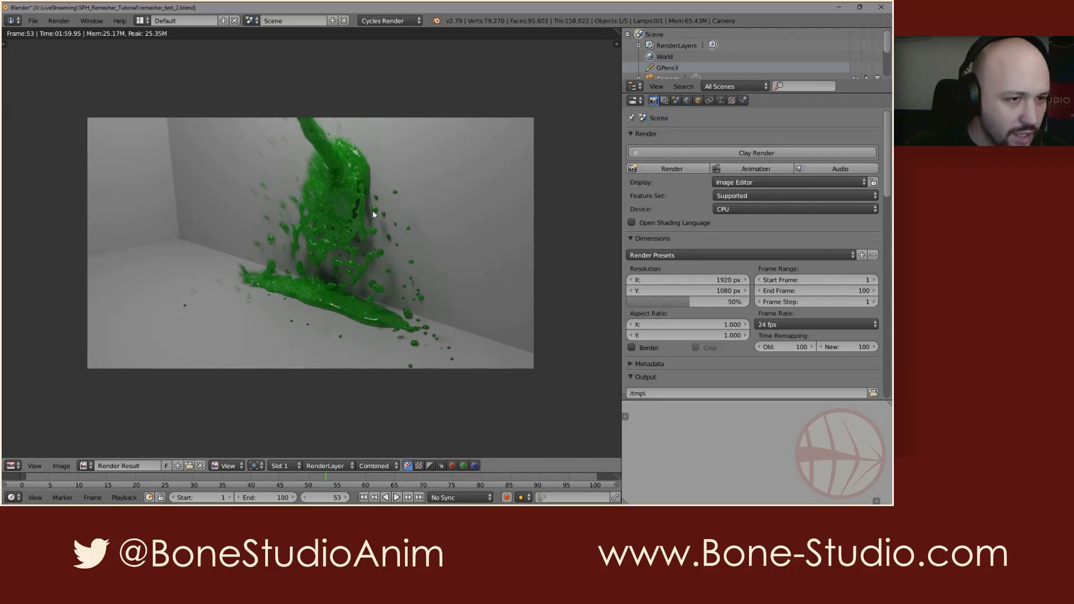
- Review the sampling, light path and motion blur shutter settings used for the rendered image
scroll(734, 316, "down", 8)
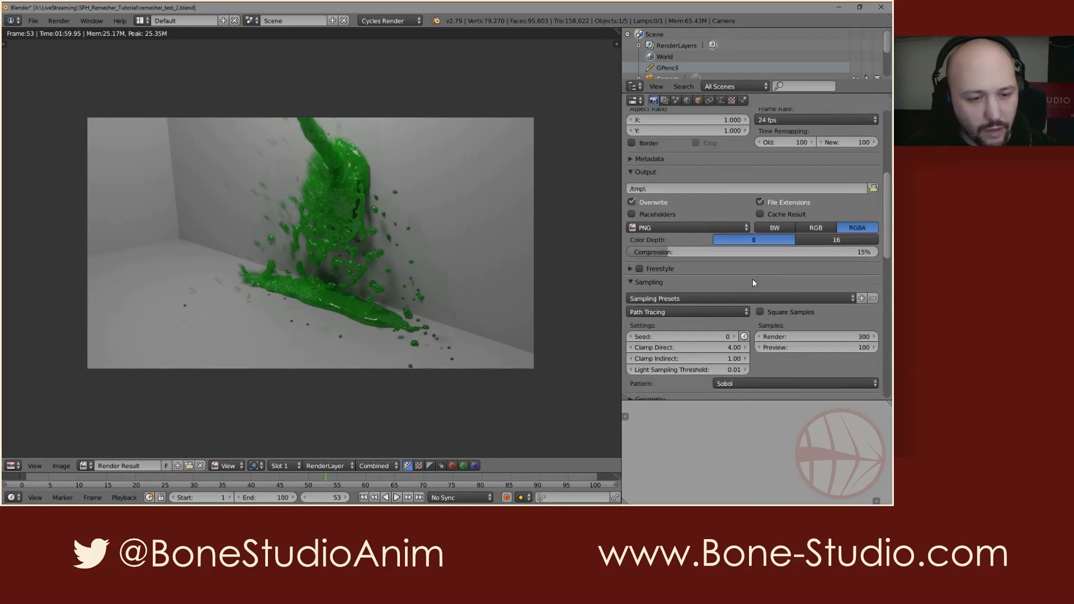
scroll(753, 282, "down", 4)
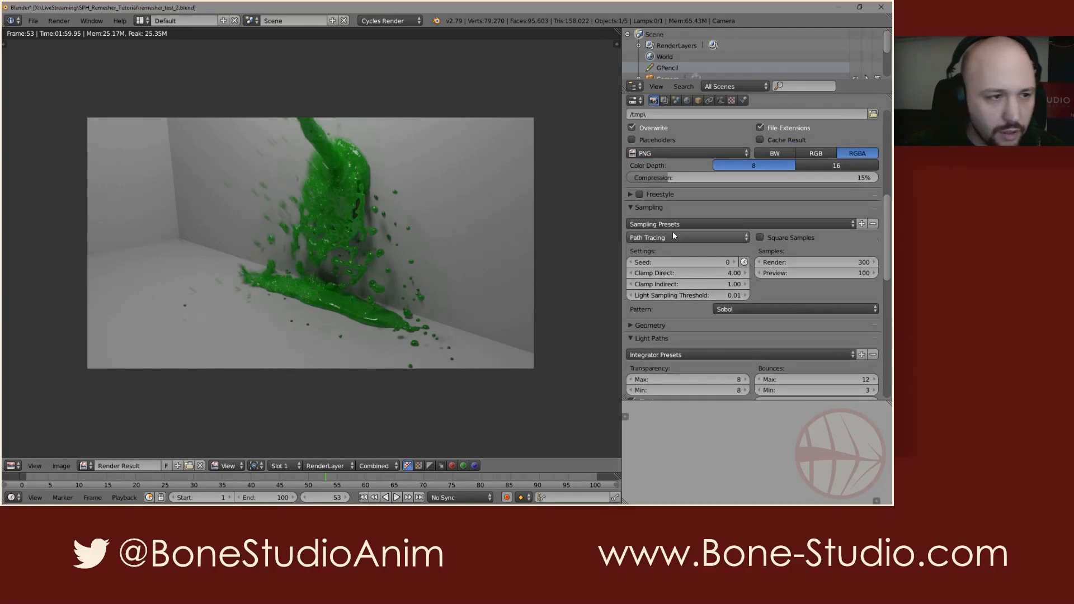
scroll(673, 236, "up", 5)
scroll(668, 235, "down", 12)
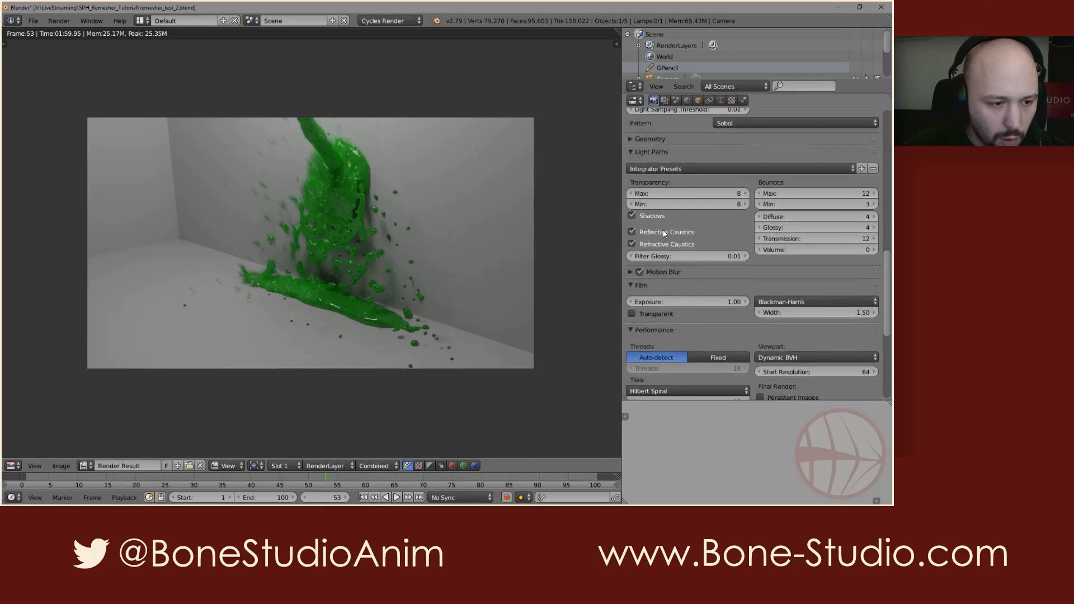
scroll(665, 234, "down", 3)
left_click(666, 198)
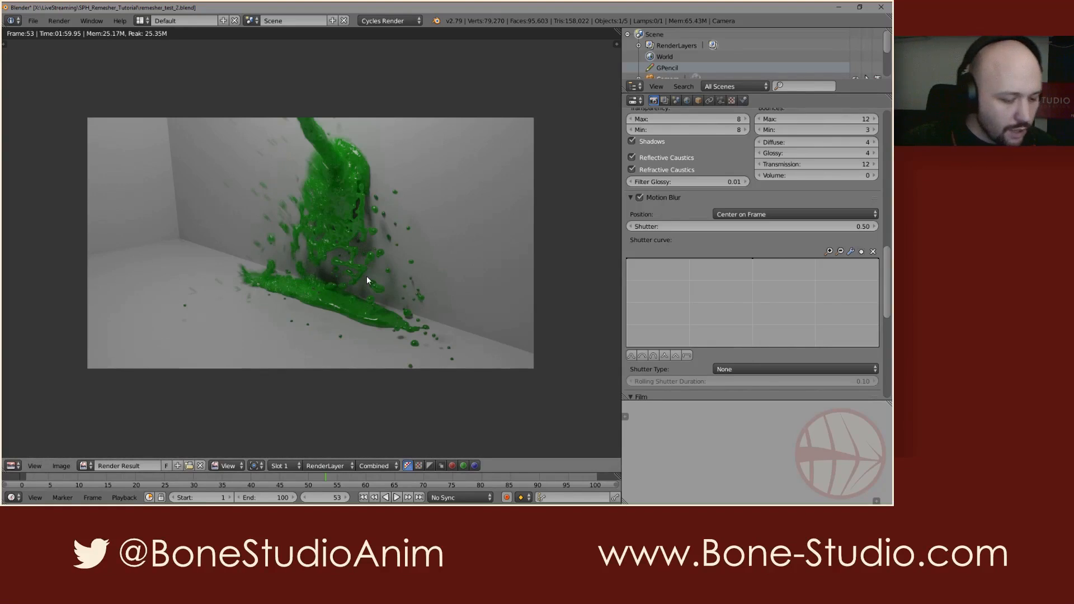
- Leave the render result, select the fluid mesh and show its modifiers
key("Escape")
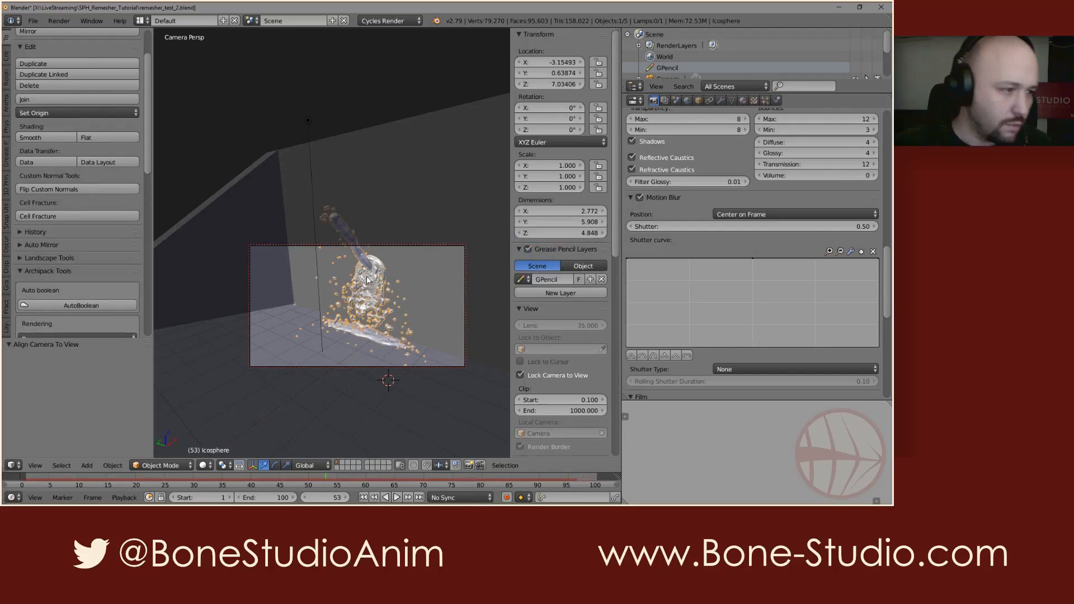
left_click(720, 101)
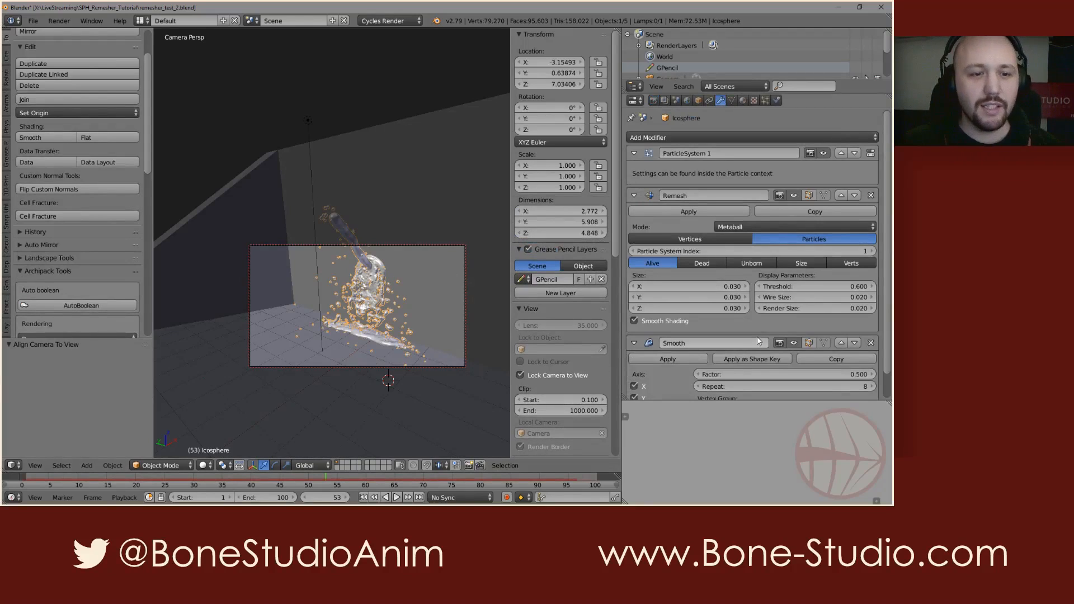